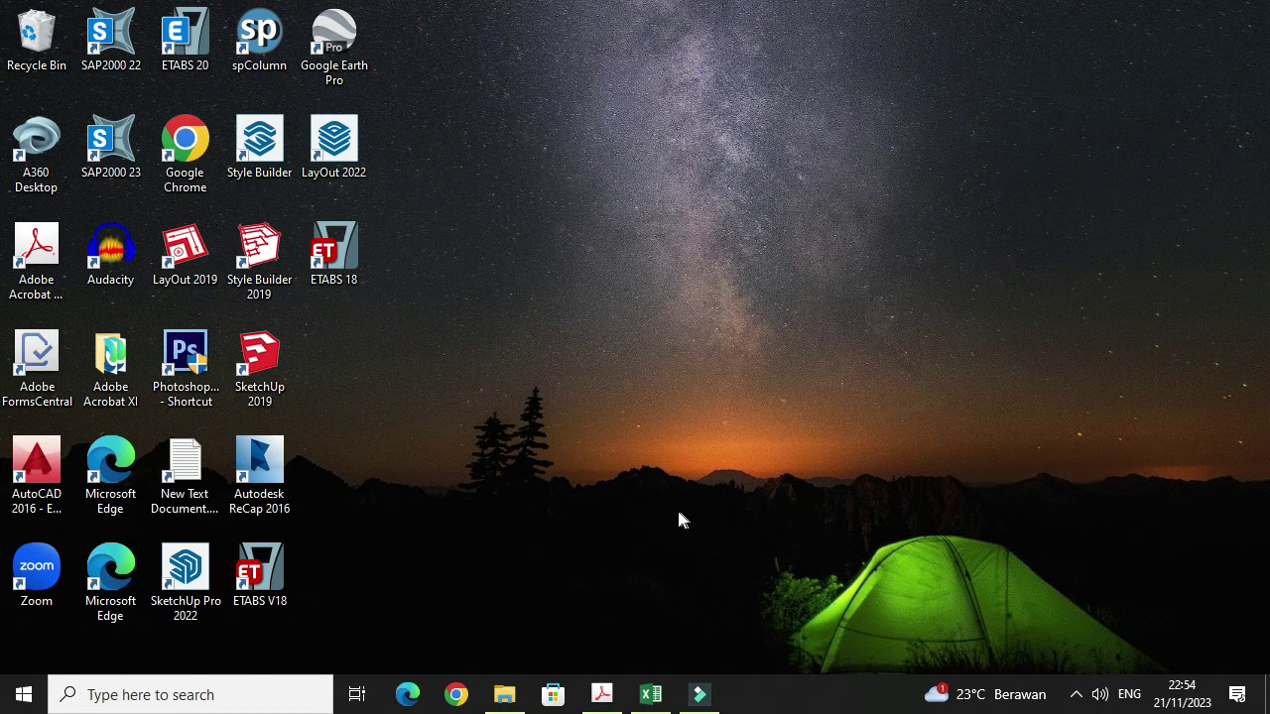
# Step: Restore the Perhitungan Plat Deck.xls workbook window from the taskbar
pyautogui.click(651, 696)
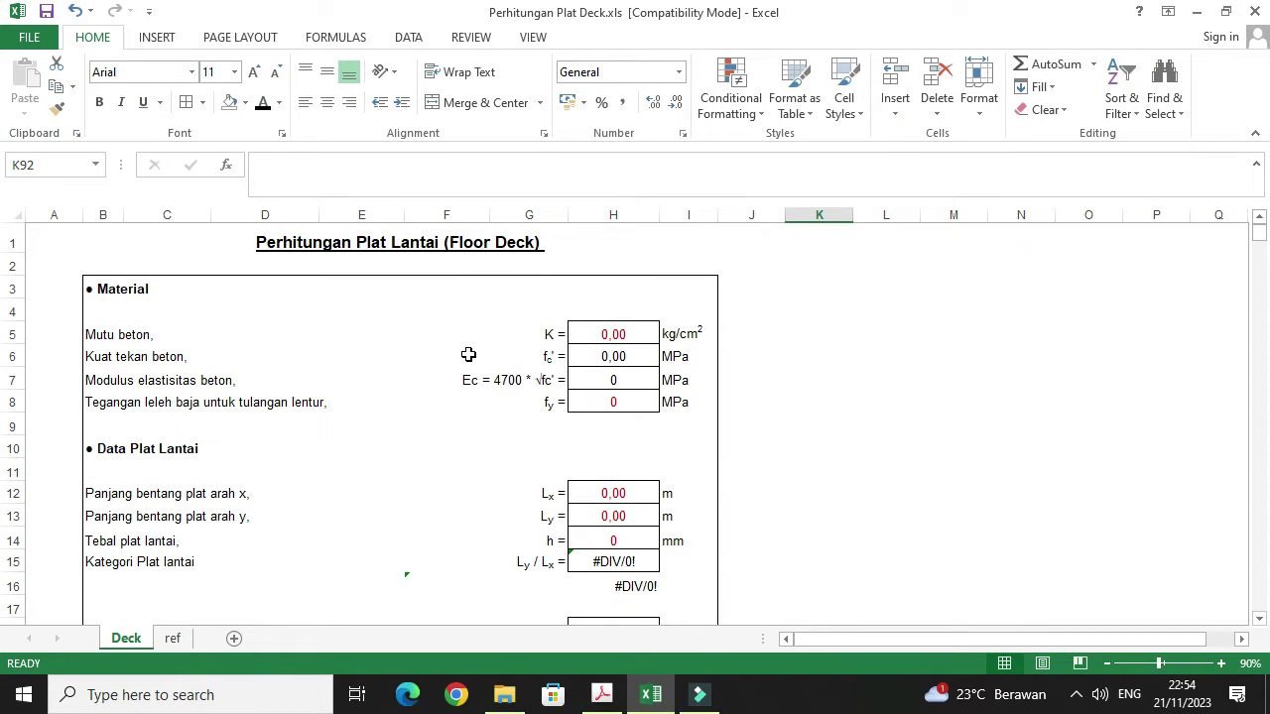
pyautogui.scroll(-1, 303, 320)
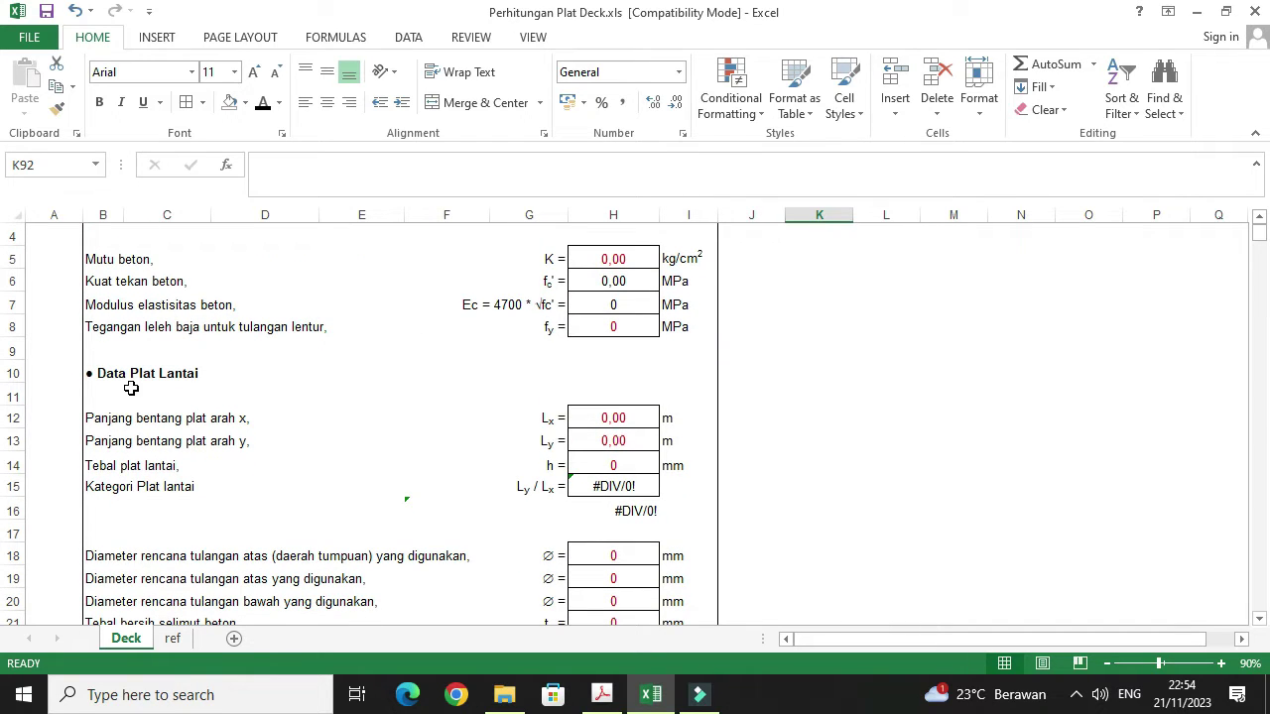
pyautogui.scroll(-1, 246, 407)
pyautogui.scroll(-2, 248, 401)
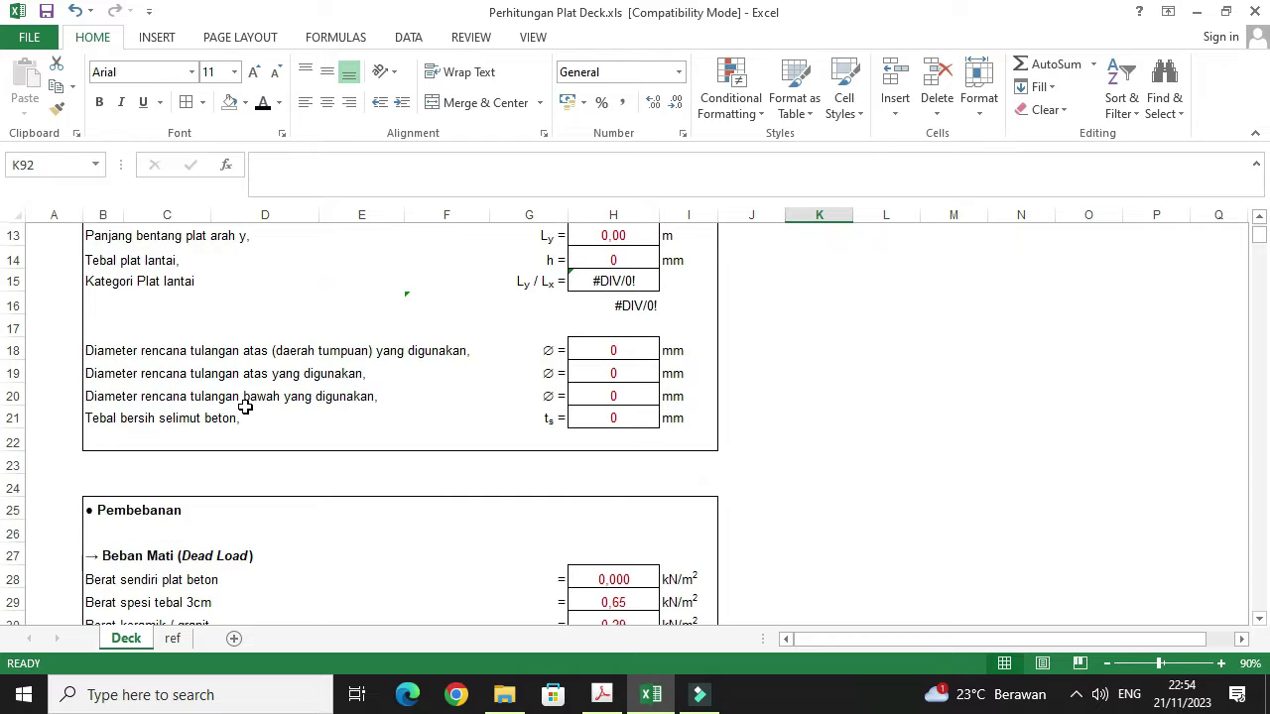
pyautogui.scroll(-2, 285, 343)
pyautogui.scroll(-1, 285, 344)
pyautogui.scroll(-2, 228, 362)
pyautogui.scroll(-2, 228, 362)
pyautogui.scroll(-2, 228, 362)
pyautogui.scroll(-1, 228, 362)
pyautogui.scroll(-2, 229, 363)
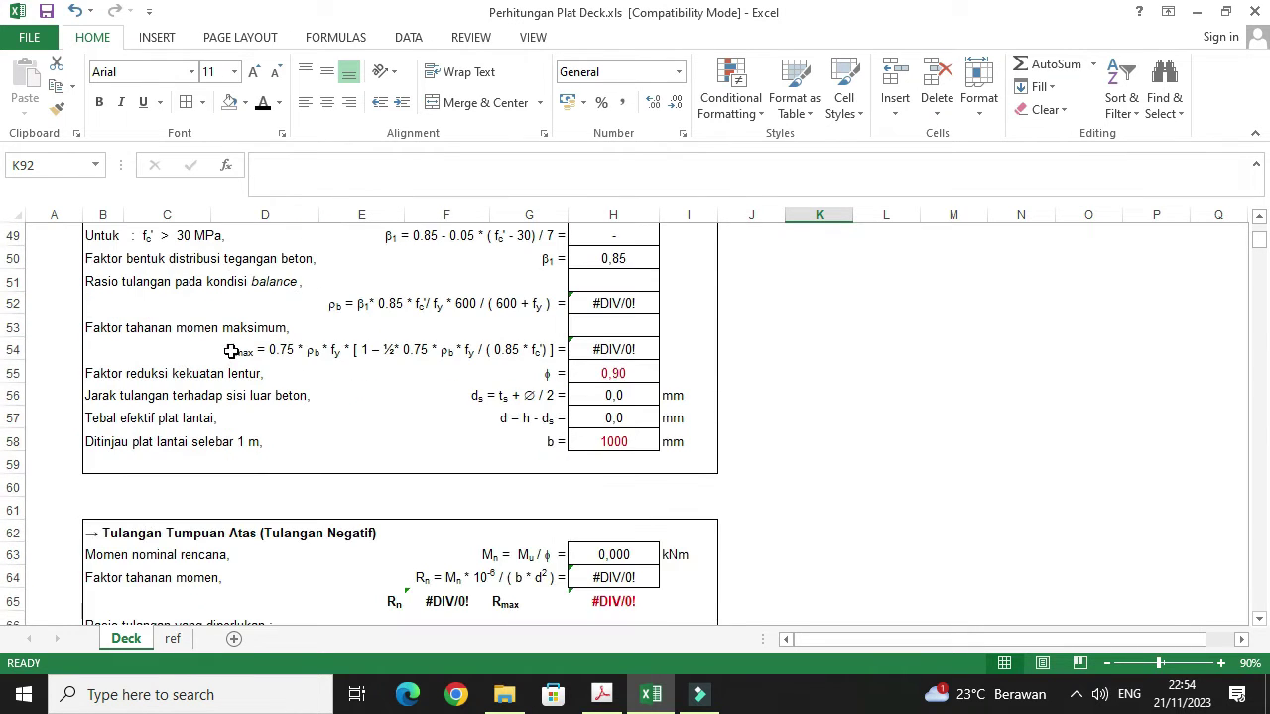
pyautogui.scroll(-2, 258, 373)
pyautogui.scroll(-1, 258, 373)
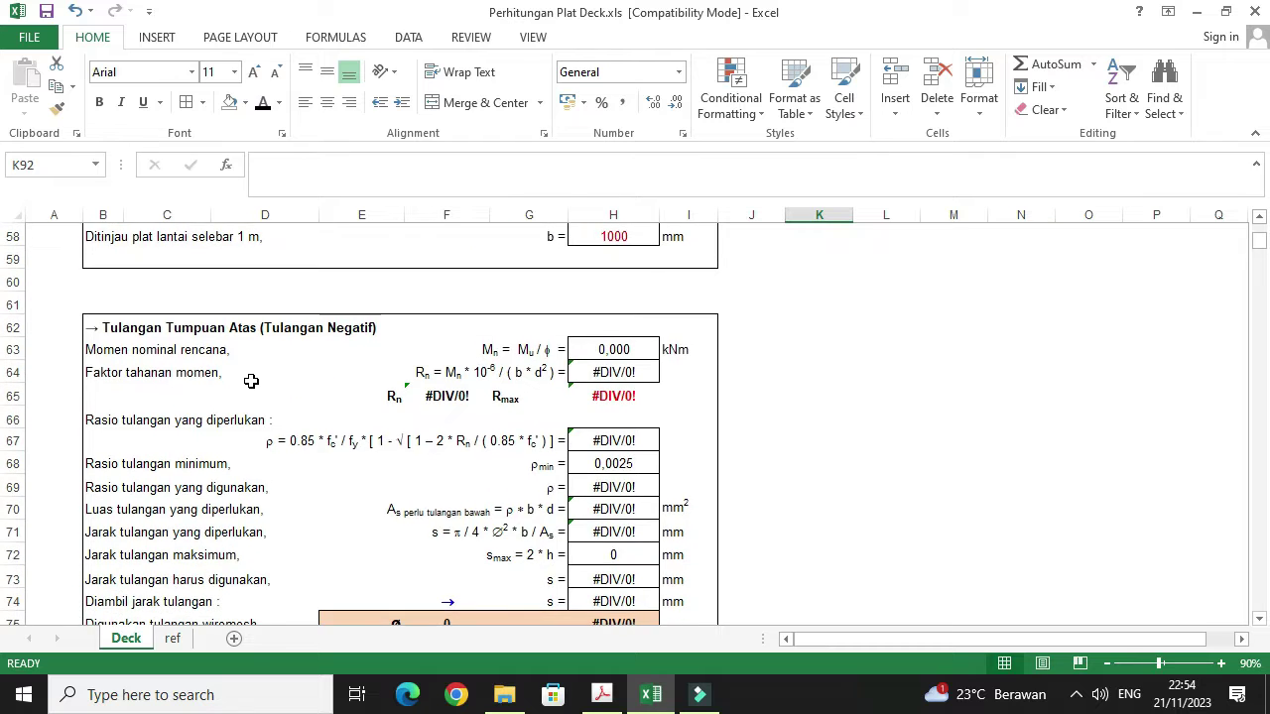
pyautogui.scroll(-2, 249, 380)
pyautogui.scroll(-1, 253, 382)
pyautogui.scroll(-2, 253, 380)
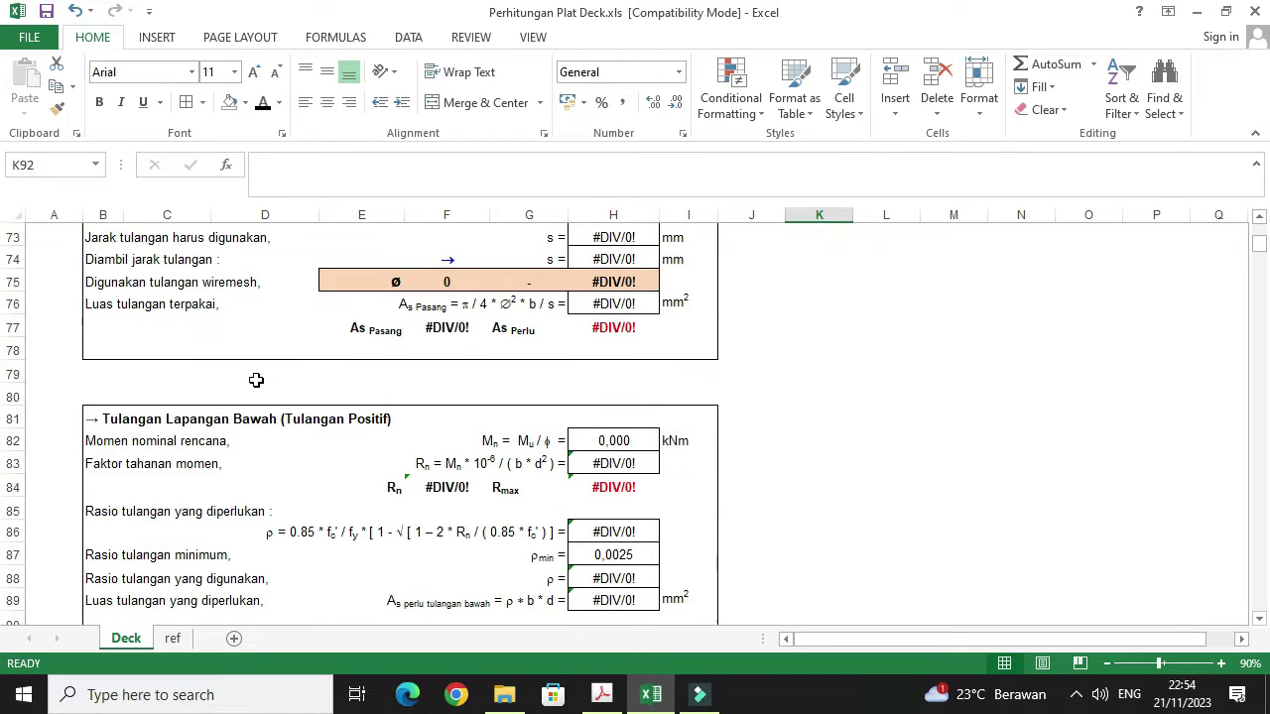
pyautogui.scroll(-1, 255, 377)
pyautogui.scroll(-2, 303, 409)
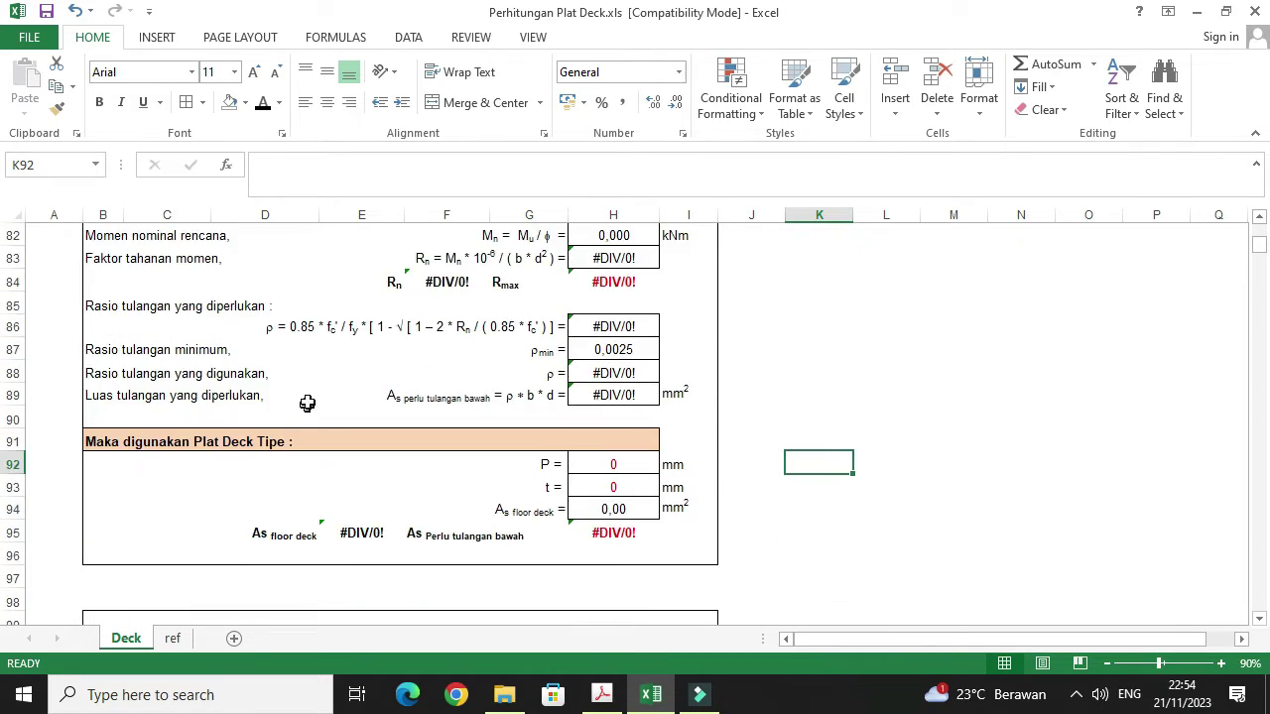
pyautogui.scroll(-2, 313, 392)
pyautogui.scroll(-2, 327, 401)
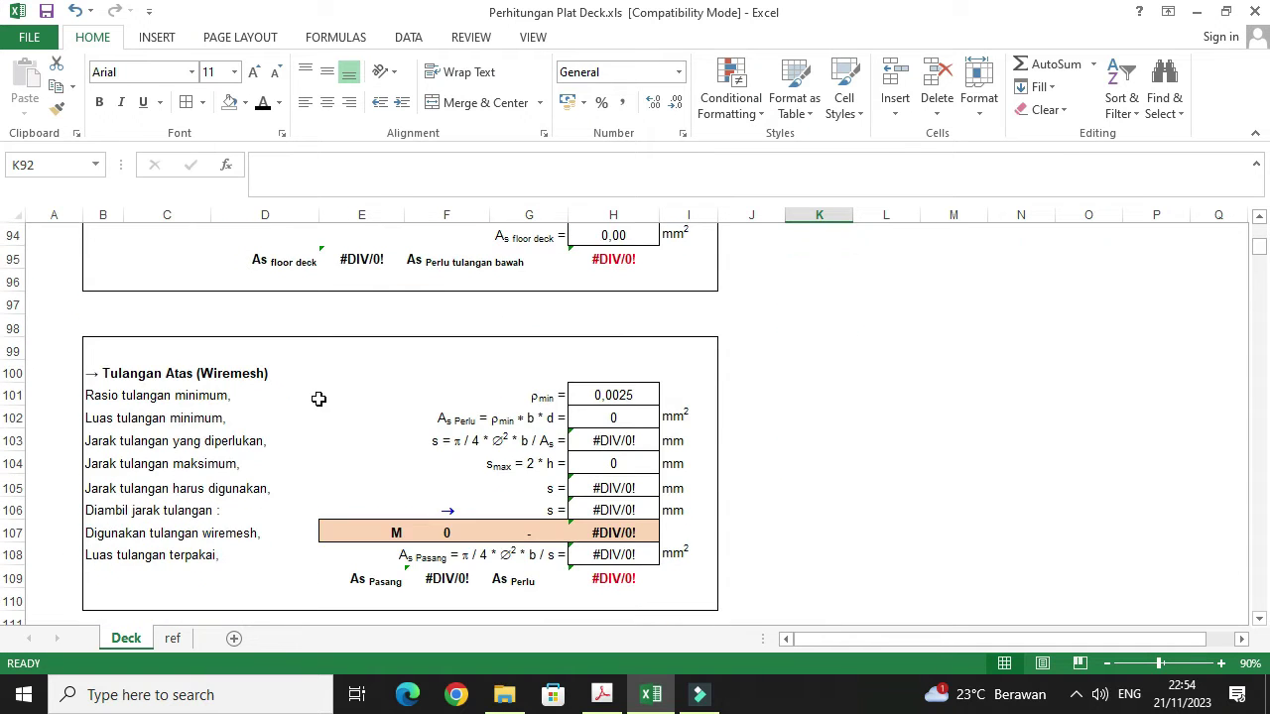
pyautogui.scroll(-1, 304, 395)
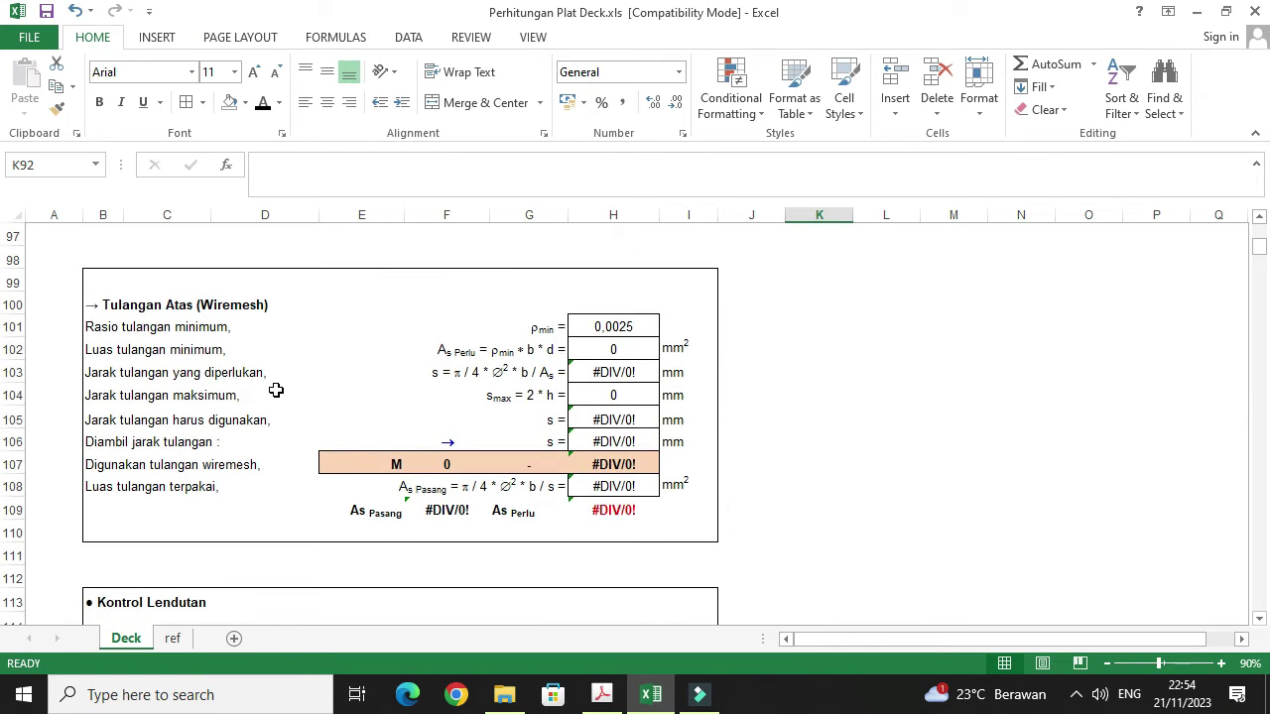
pyautogui.scroll(-2, 275, 390)
pyautogui.scroll(-1, 277, 387)
pyautogui.scroll(-2, 278, 384)
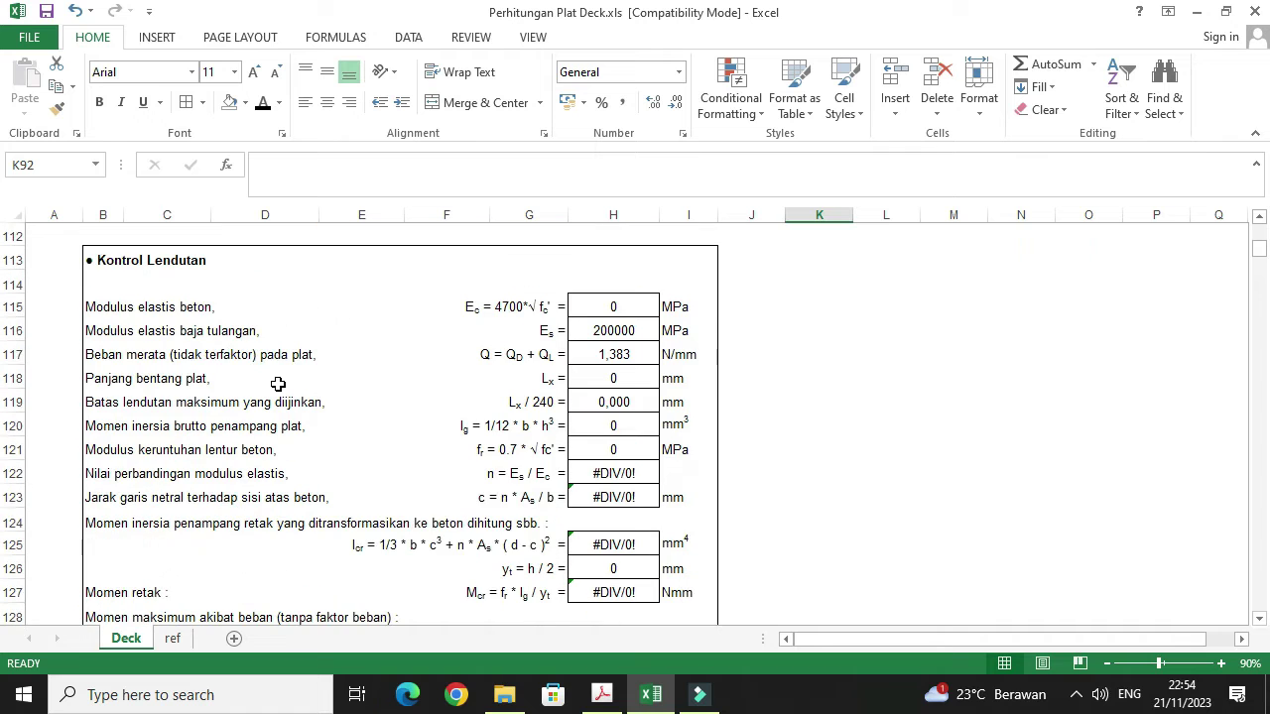
pyautogui.scroll(-1, 467, 434)
pyautogui.scroll(-2, 539, 461)
pyautogui.scroll(-1, 640, 457)
pyautogui.scroll(-2, 640, 457)
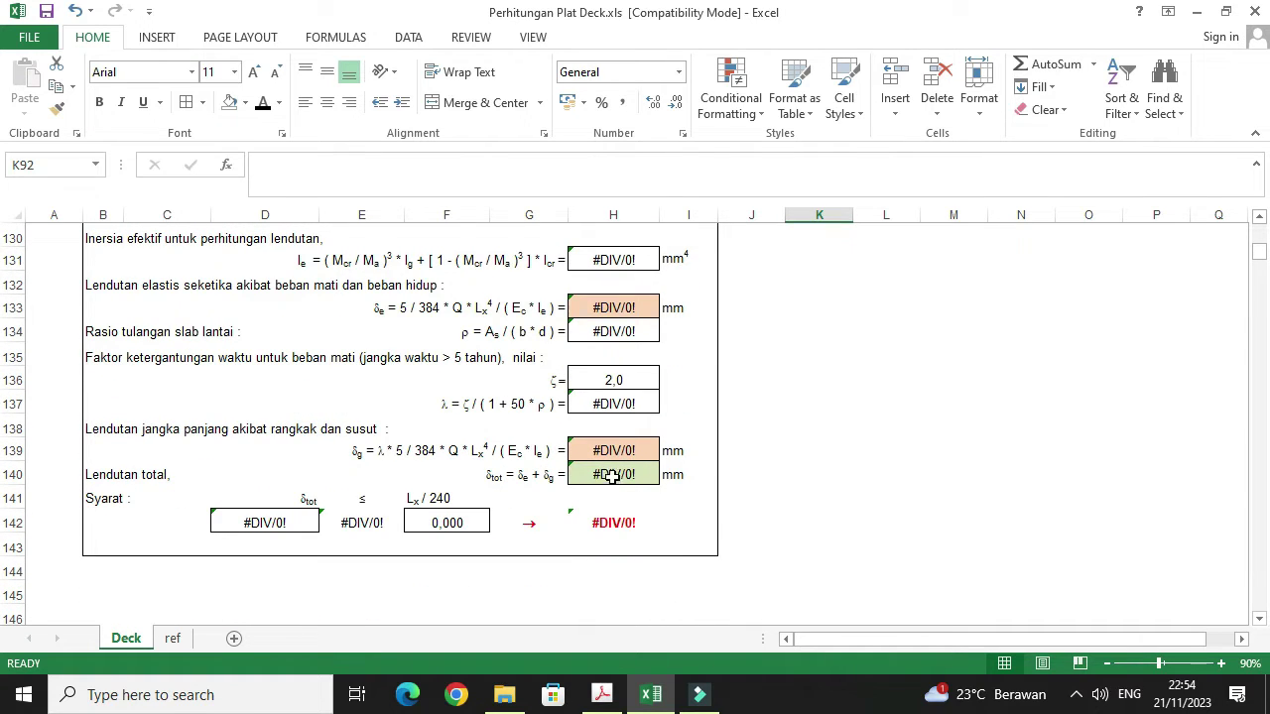
pyautogui.scroll(3, 611, 481)
pyautogui.scroll(2, 616, 485)
pyautogui.scroll(2, 616, 485)
pyautogui.scroll(3, 615, 491)
pyautogui.scroll(1, 615, 496)
pyautogui.scroll(4, 615, 500)
pyautogui.scroll(2, 615, 500)
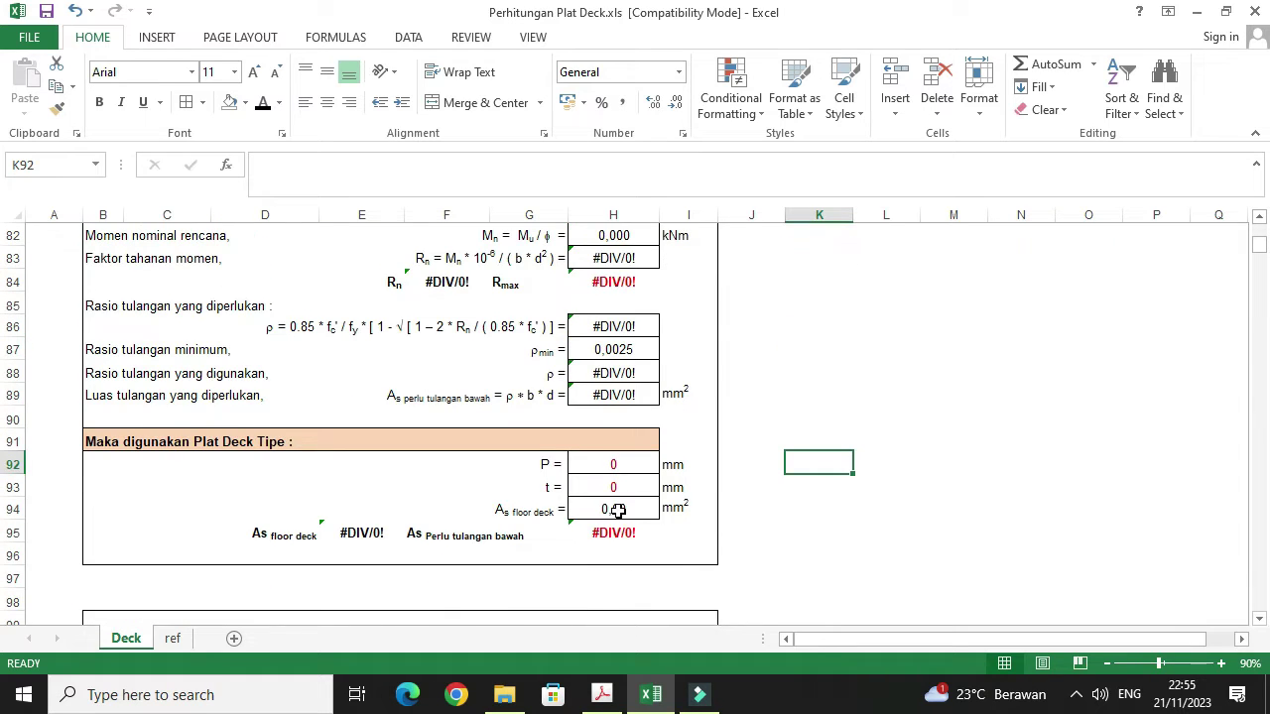
pyautogui.scroll(3, 616, 506)
pyautogui.scroll(3, 617, 511)
pyautogui.scroll(2, 617, 509)
pyautogui.scroll(3, 618, 502)
pyautogui.scroll(4, 618, 499)
pyautogui.scroll(3, 617, 501)
pyautogui.scroll(8, 616, 500)
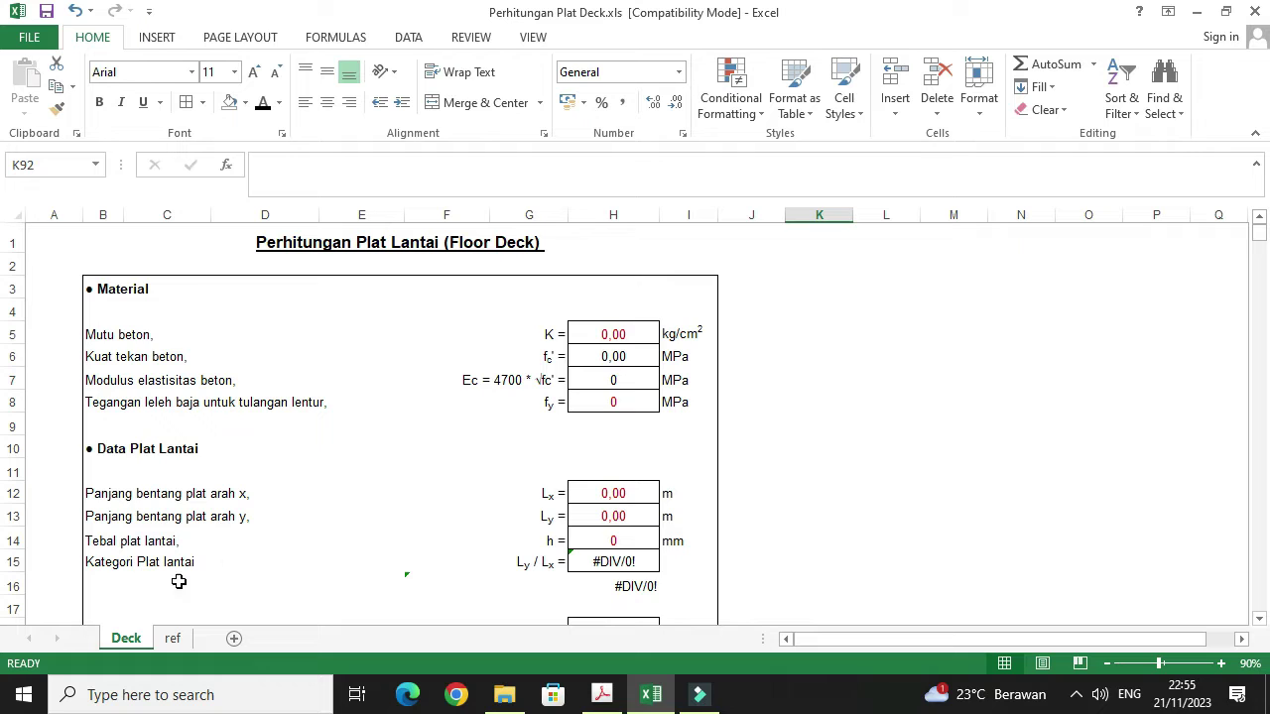
pyautogui.click(174, 641)
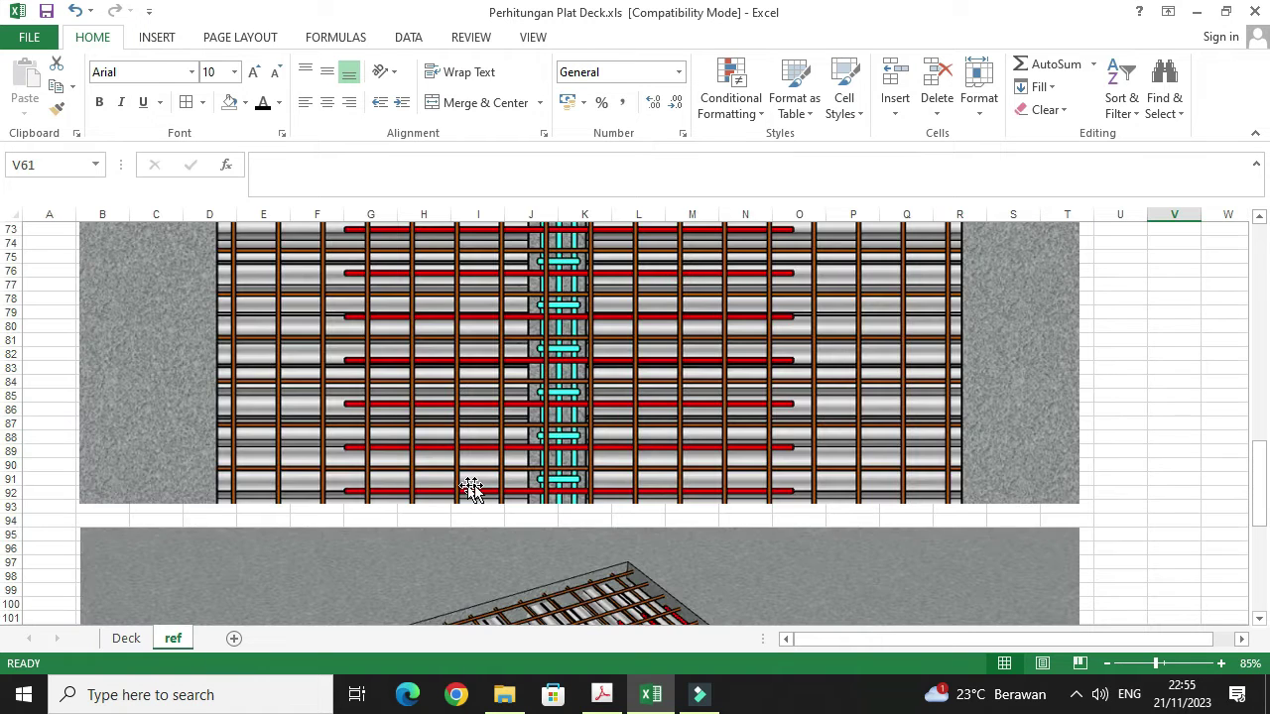
pyautogui.scroll(2, 466, 496)
pyautogui.scroll(8, 477, 486)
pyautogui.scroll(4, 484, 474)
pyautogui.scroll(8, 486, 468)
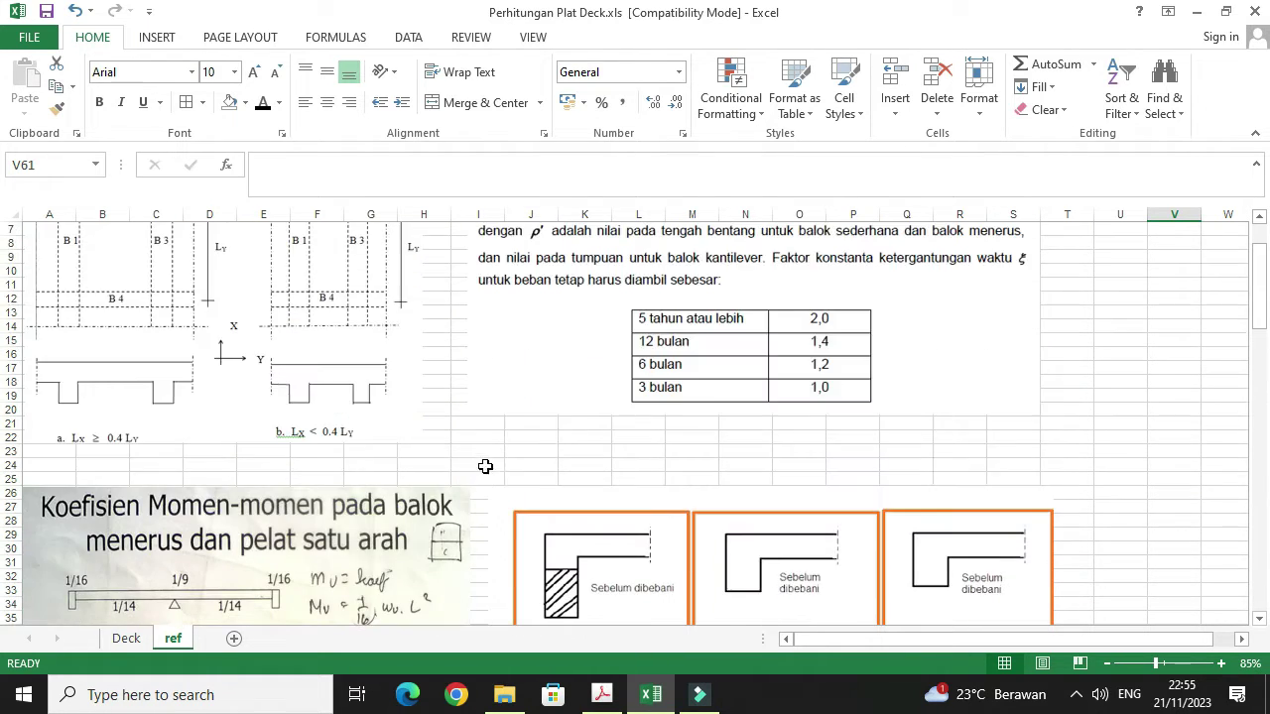
pyautogui.scroll(3, 486, 471)
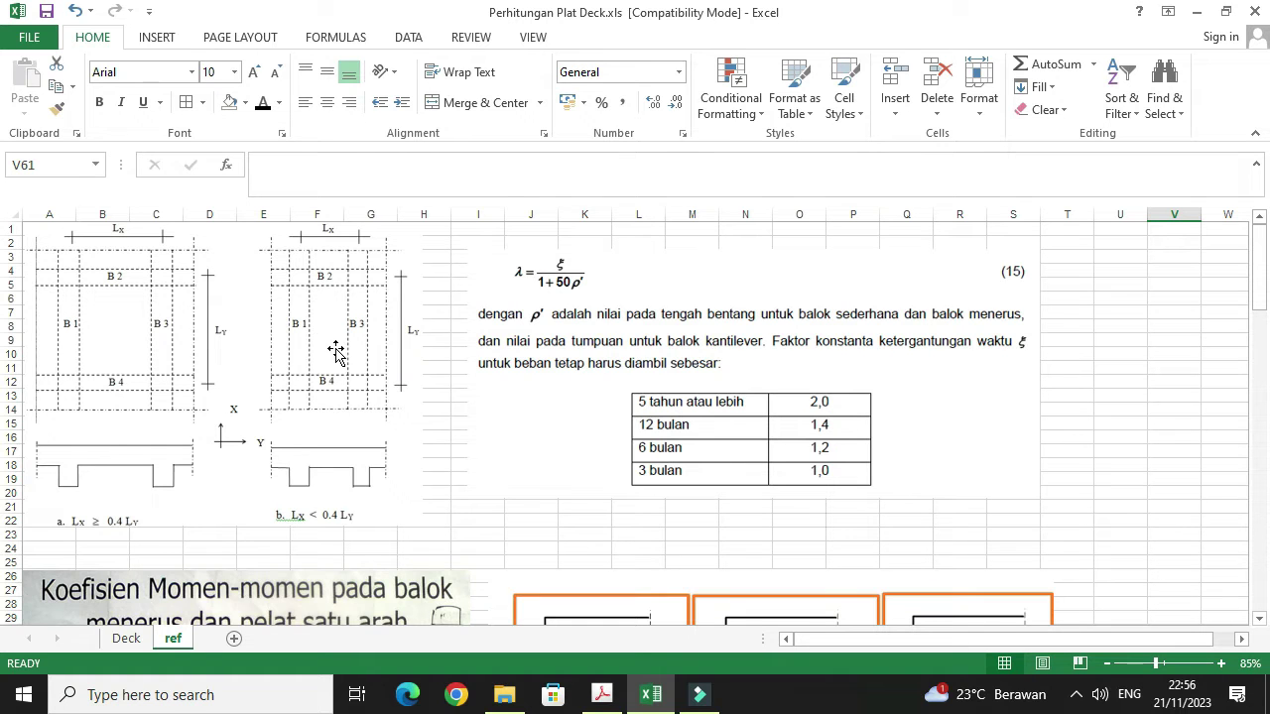
pyautogui.click(355, 376)
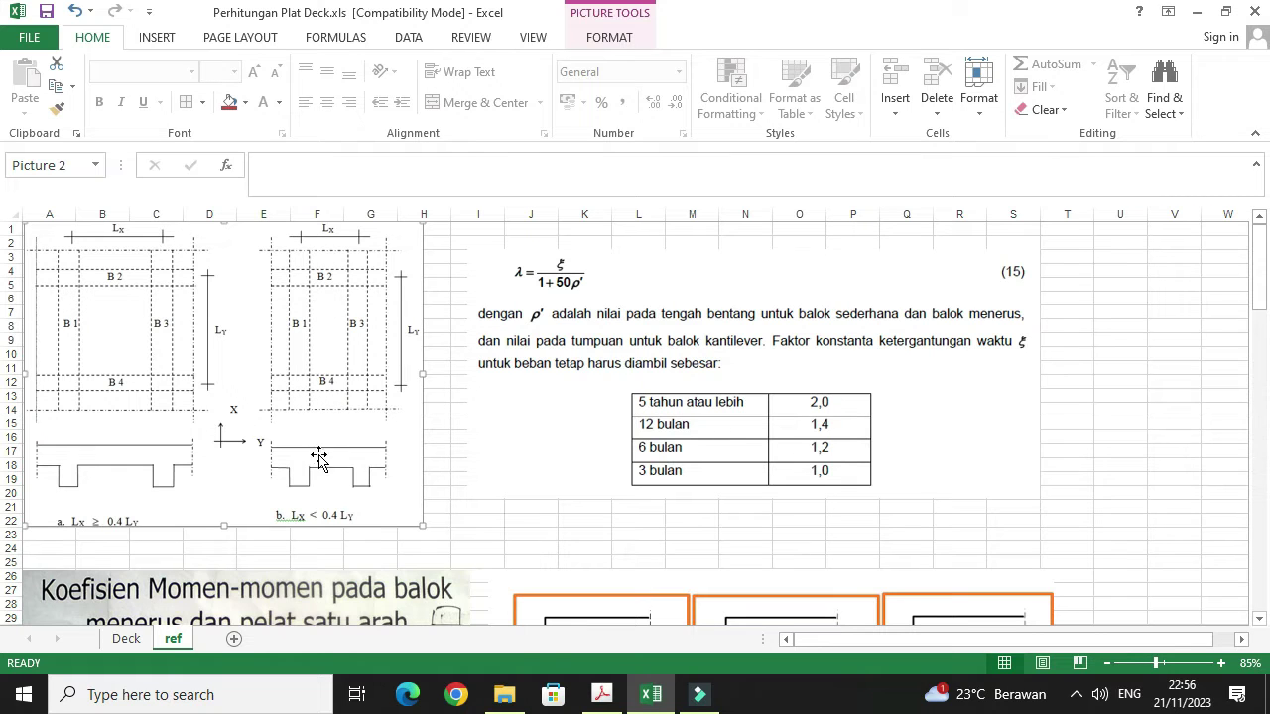
pyautogui.click(125, 640)
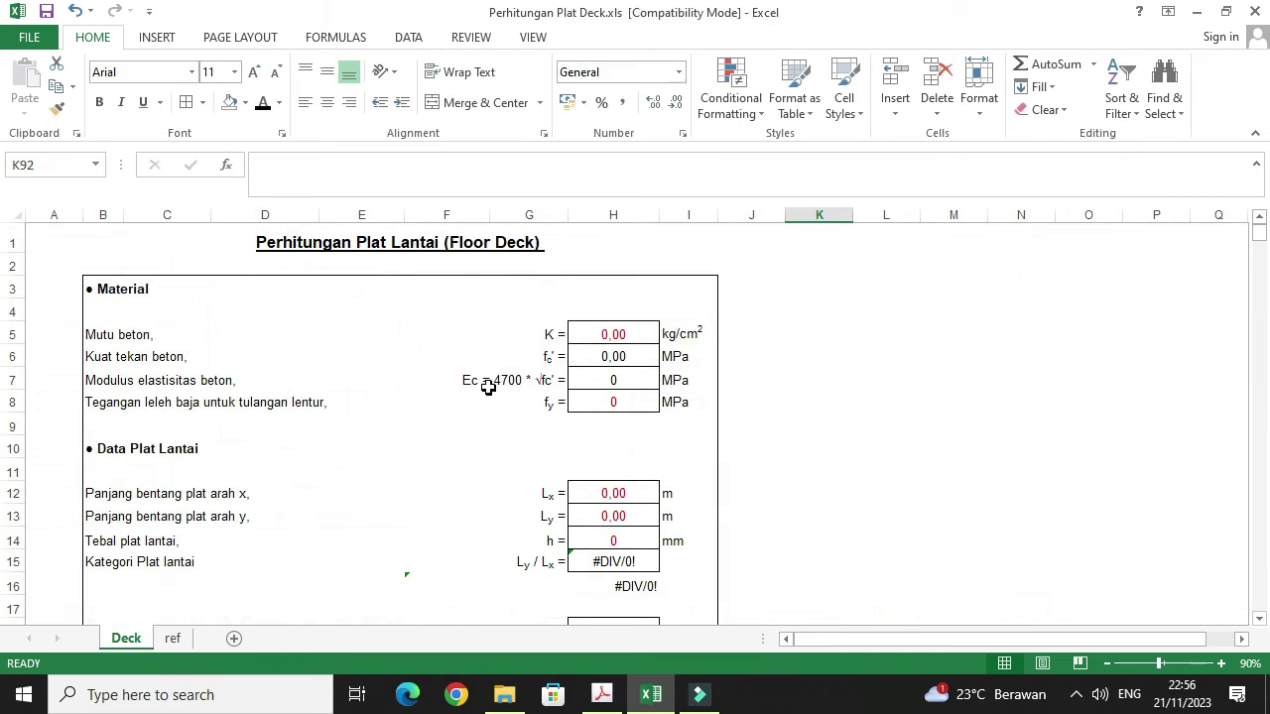
# Step: Set concrete grade K to 250 kg/cm² in H5 and check the resulting f'c and Ec formulas
pyautogui.click(759, 426)
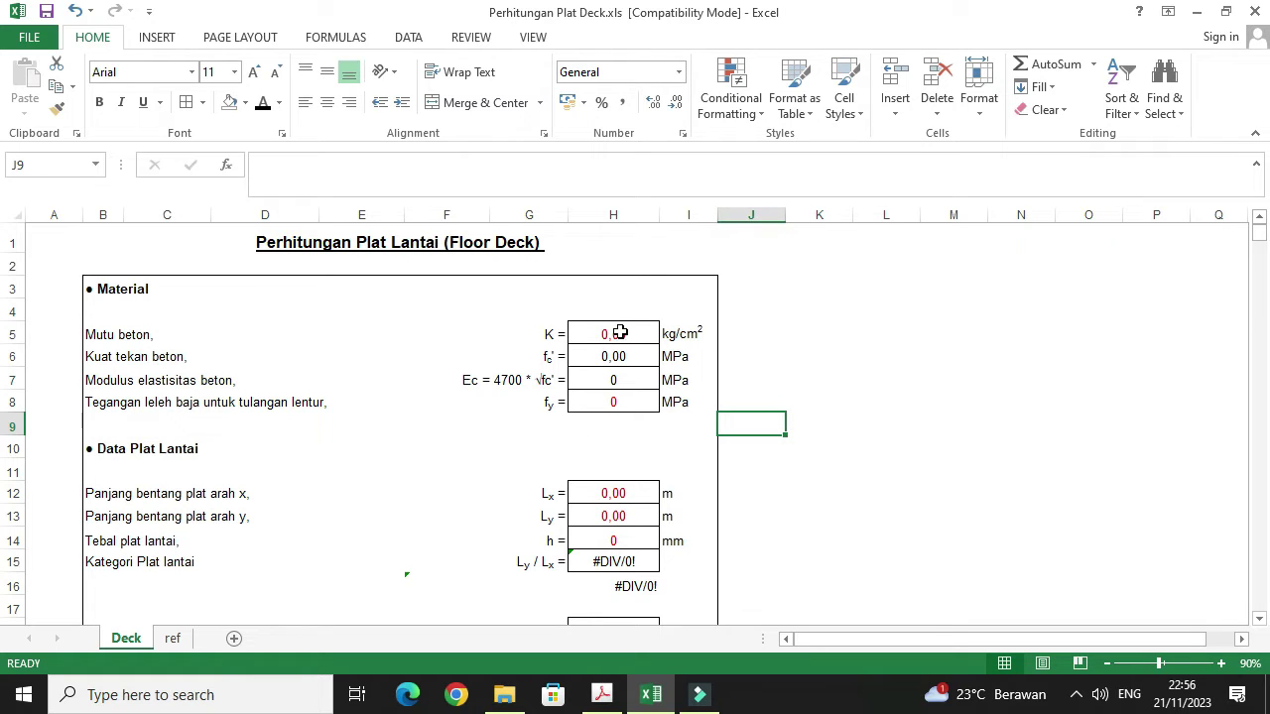
pyautogui.click(620, 333)
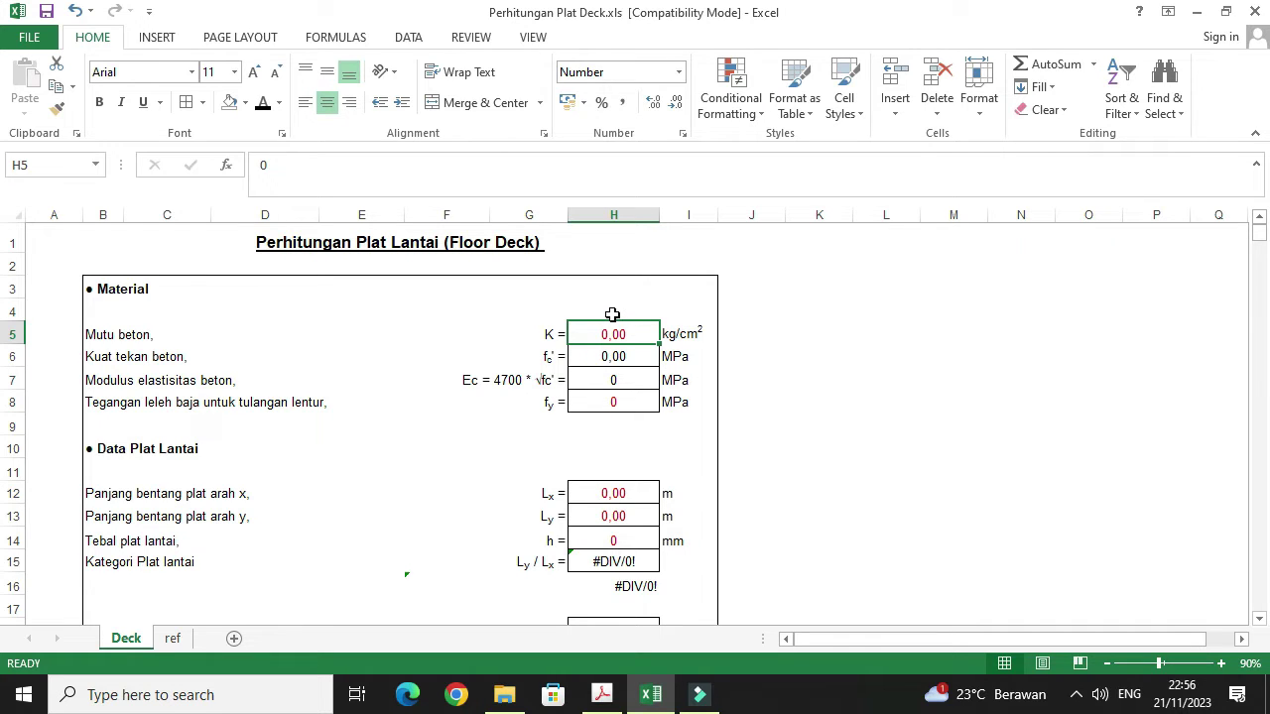
pyautogui.write('250')
pyautogui.click(730, 375)
pyautogui.click(644, 352)
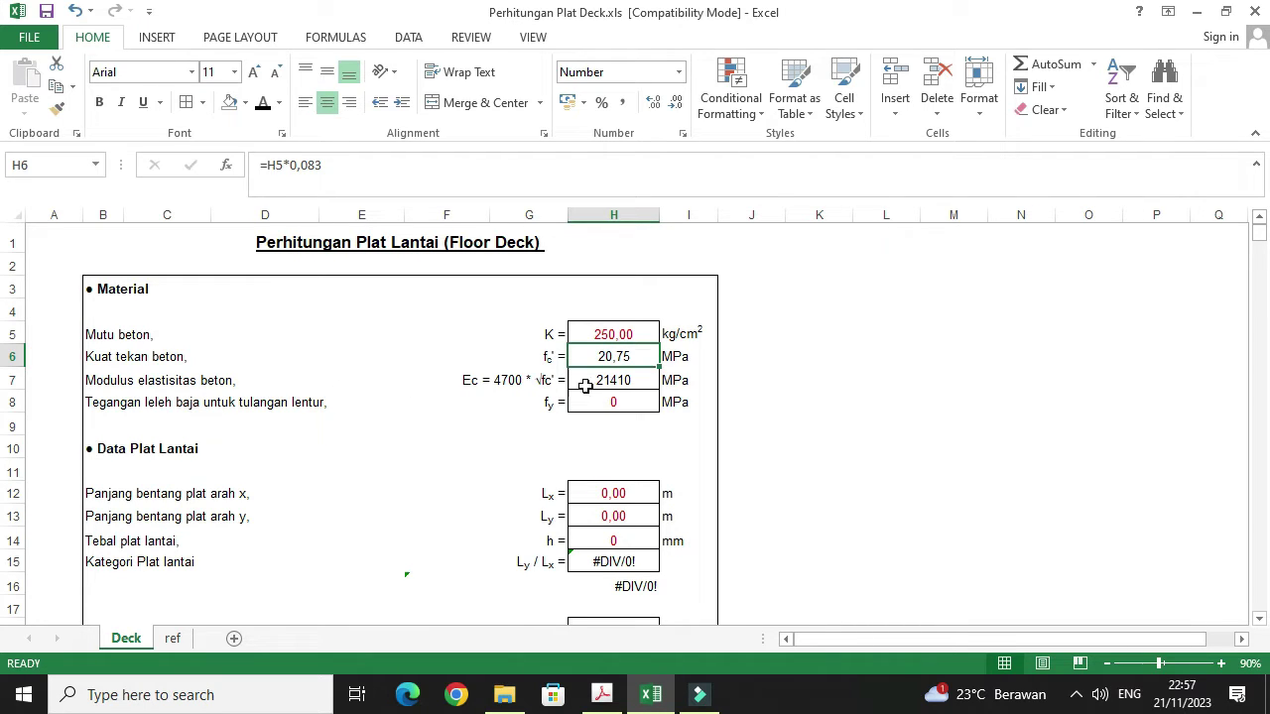
pyautogui.click(635, 382)
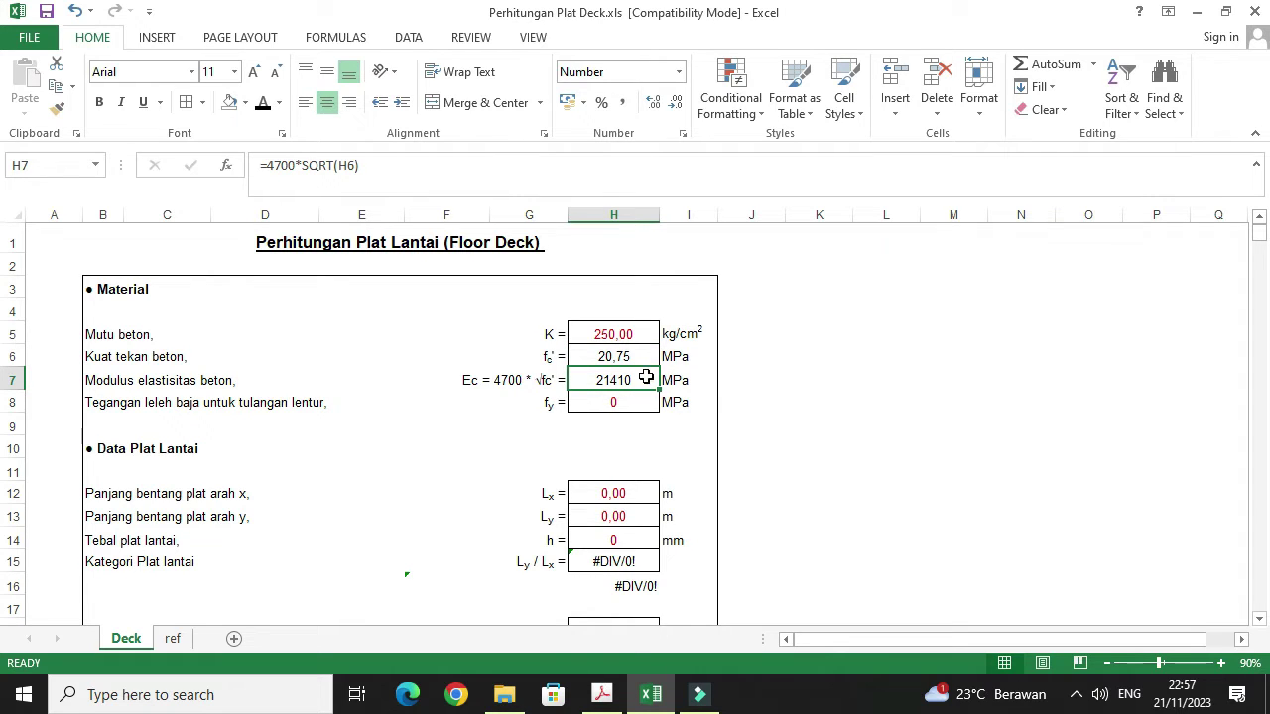
# Step: Enter steel yield strength fy of 280 MPa in H8, then view the ref sheet diagrams
pyautogui.scroll(-1, 641, 391)
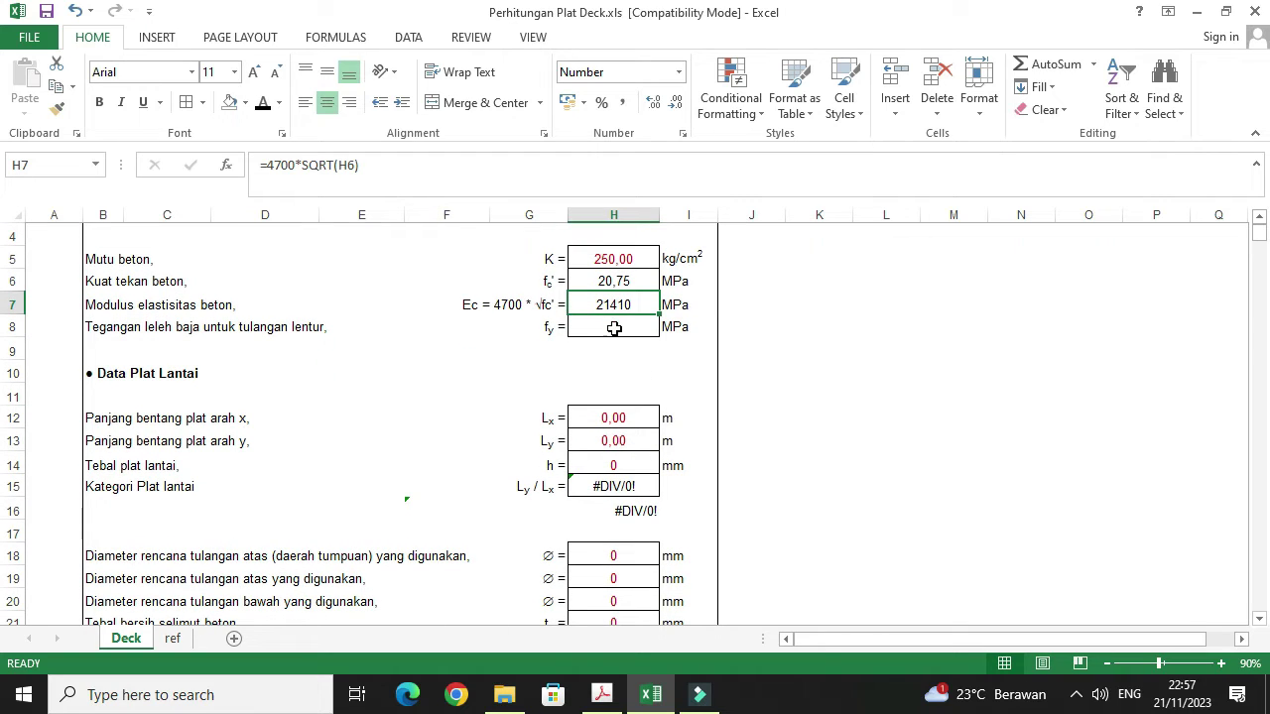
pyautogui.click(621, 326)
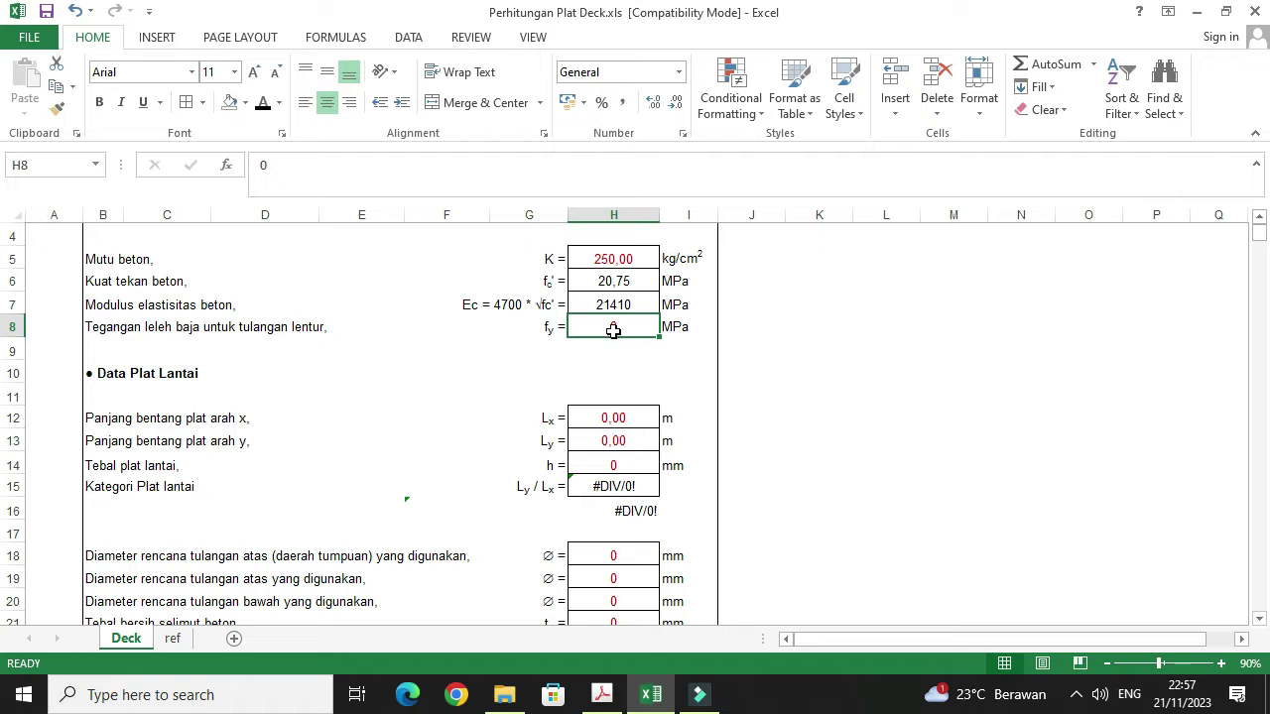
pyautogui.write('280')
pyautogui.press('Return')
pyautogui.scroll(-1, 665, 380)
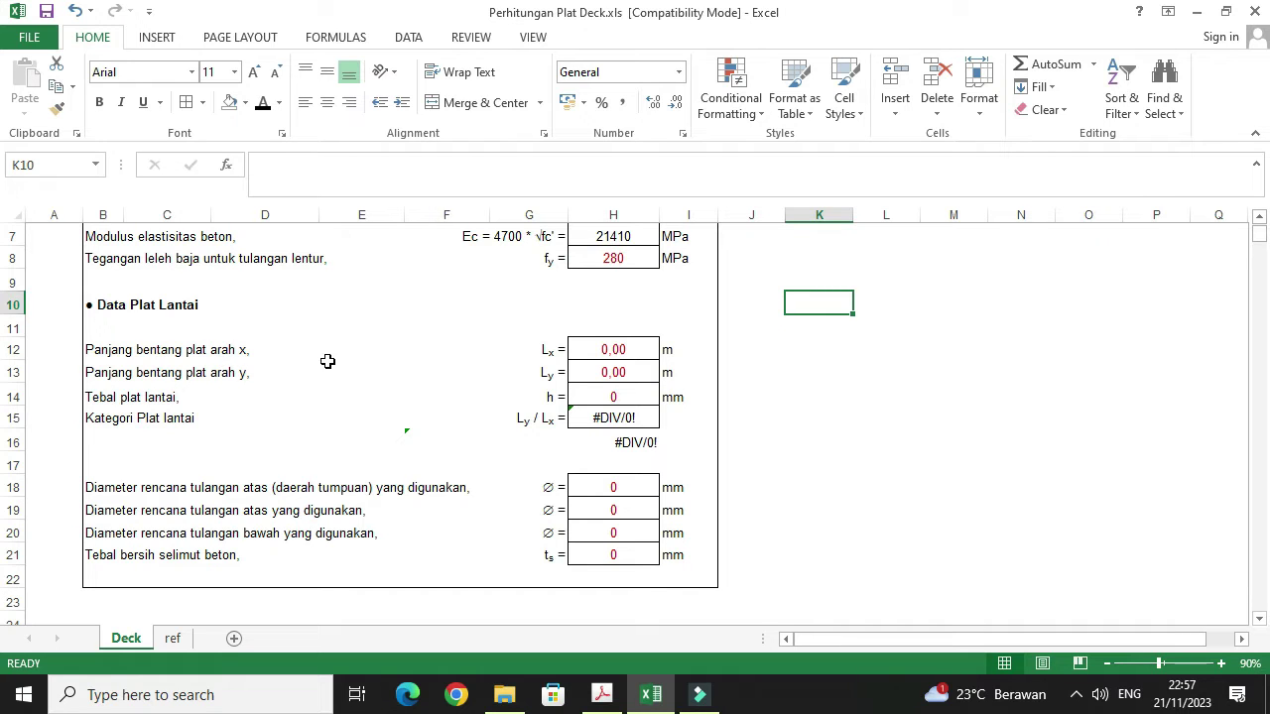
pyautogui.click(173, 638)
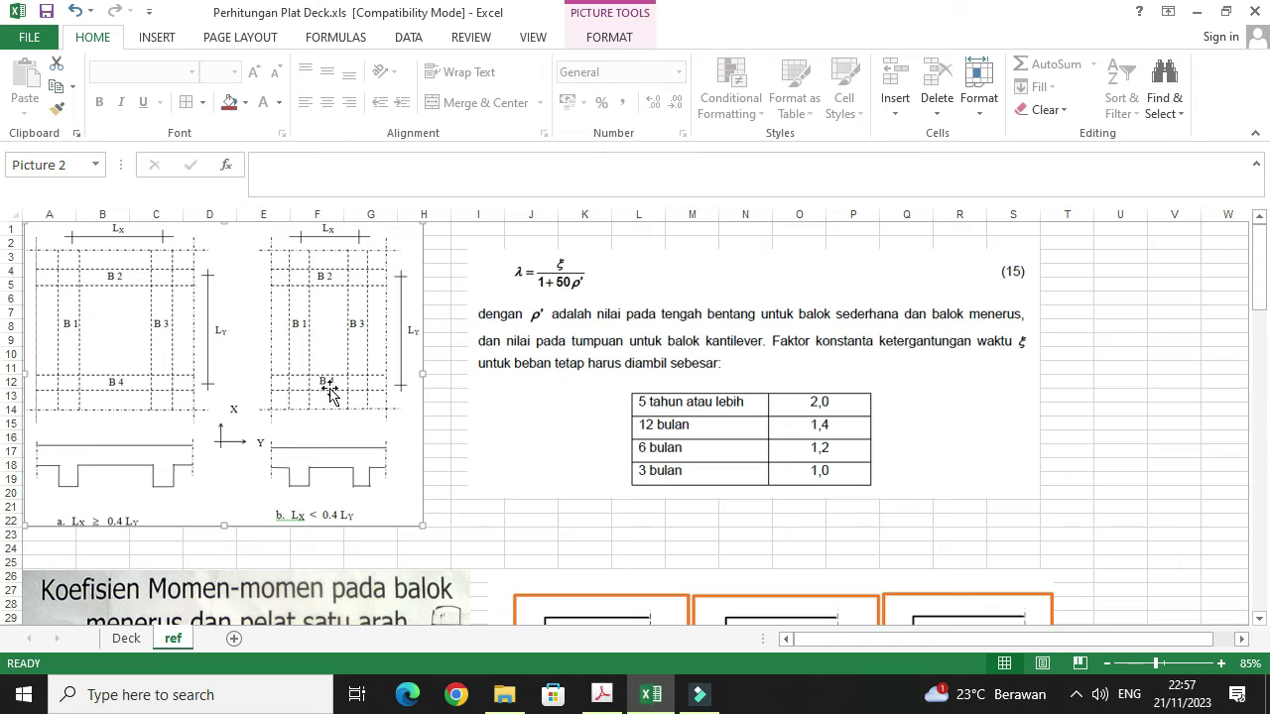
pyautogui.click(119, 637)
pyautogui.click(622, 349)
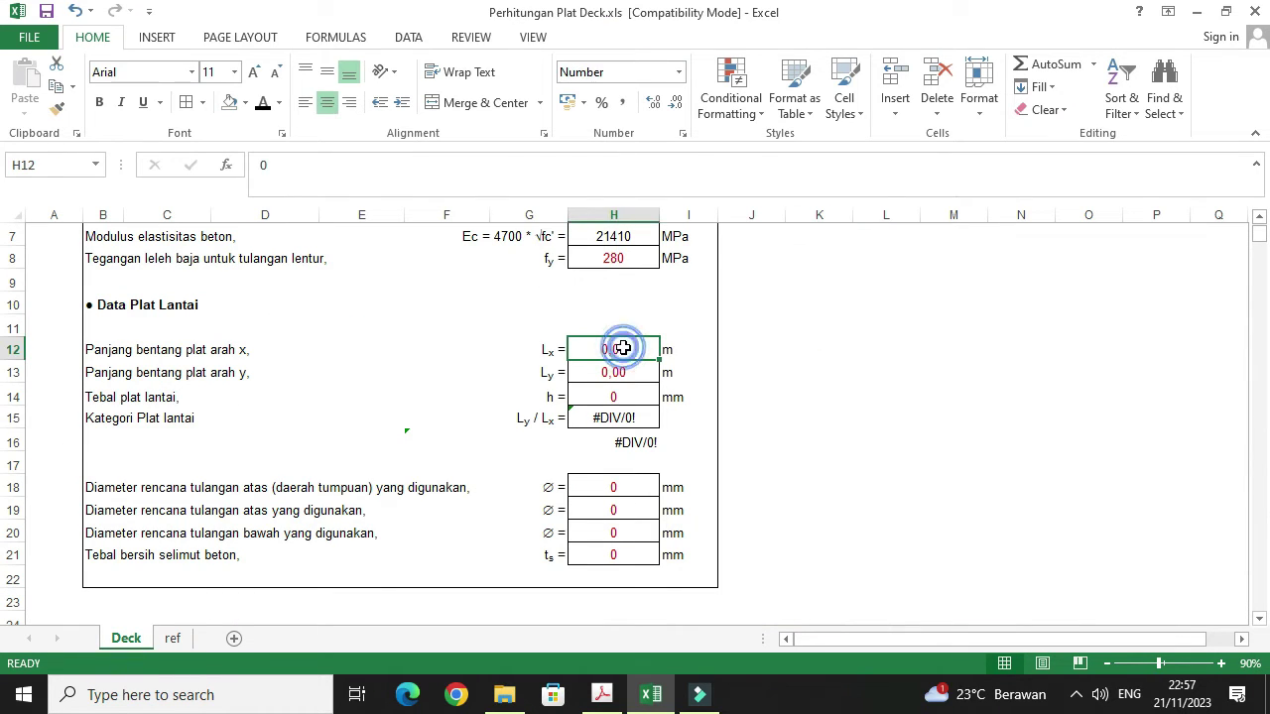
pyautogui.write('3')
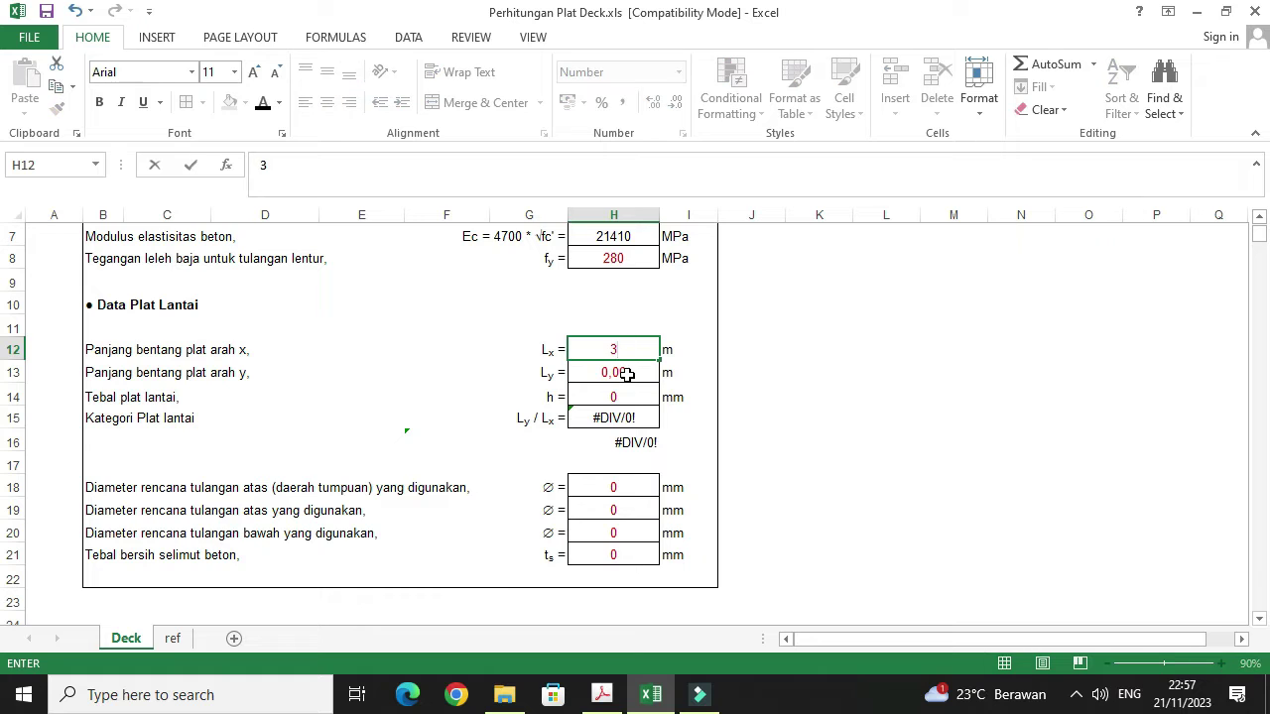
pyautogui.click(615, 372)
pyautogui.click(172, 637)
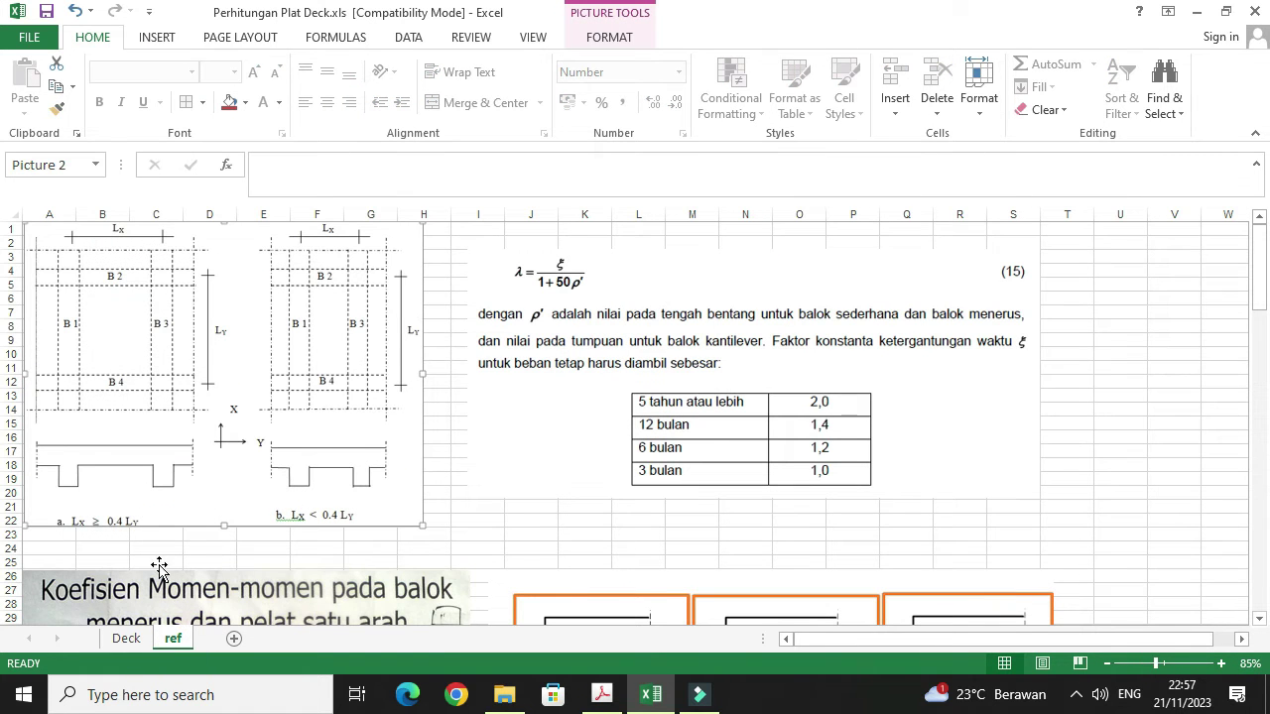
pyautogui.click(124, 638)
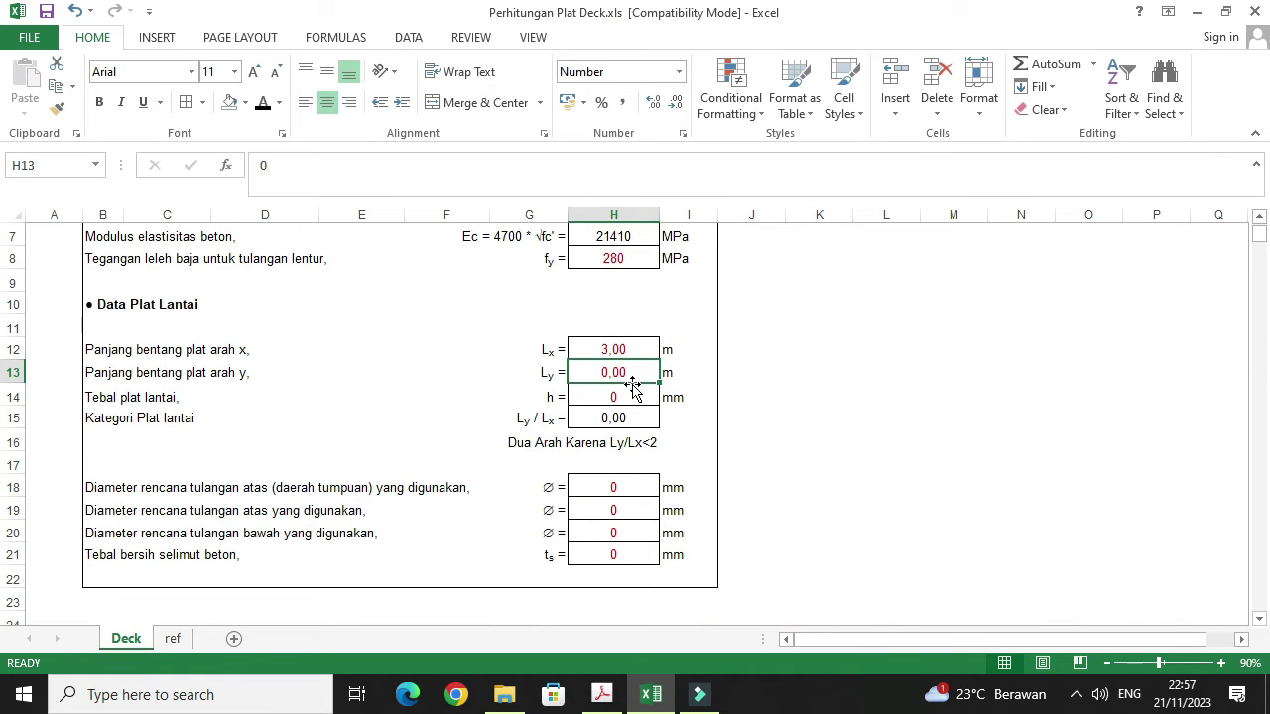
pyautogui.write('8')
pyautogui.click(825, 386)
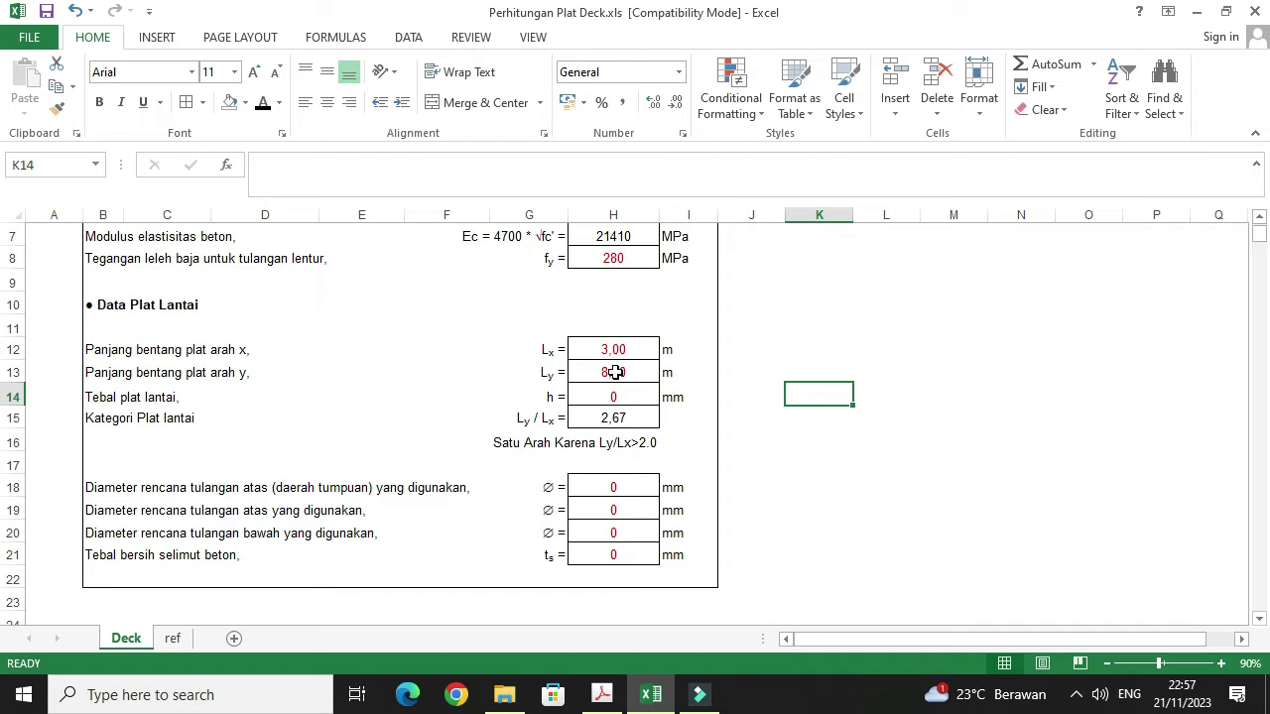
pyautogui.click(498, 444)
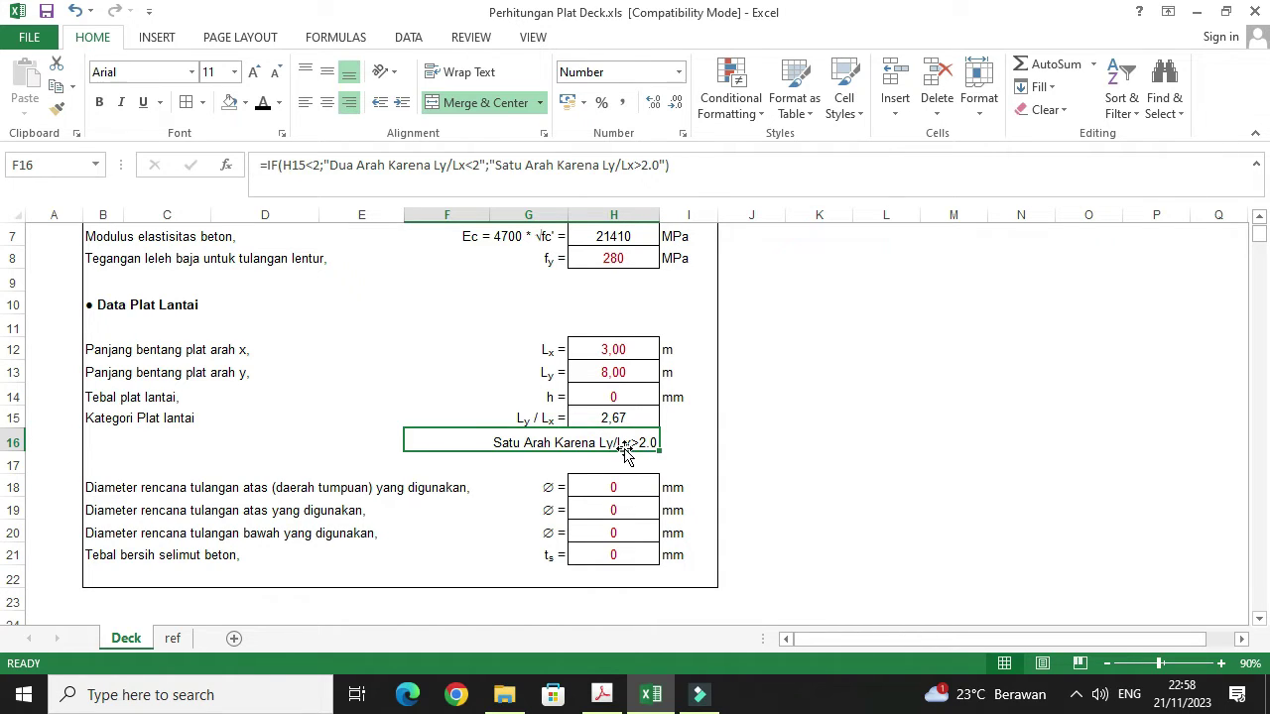
# Step: Try Lx of 4 m and then 8 m in H12, checking the slab result
pyautogui.click(635, 349)
pyautogui.write('4')
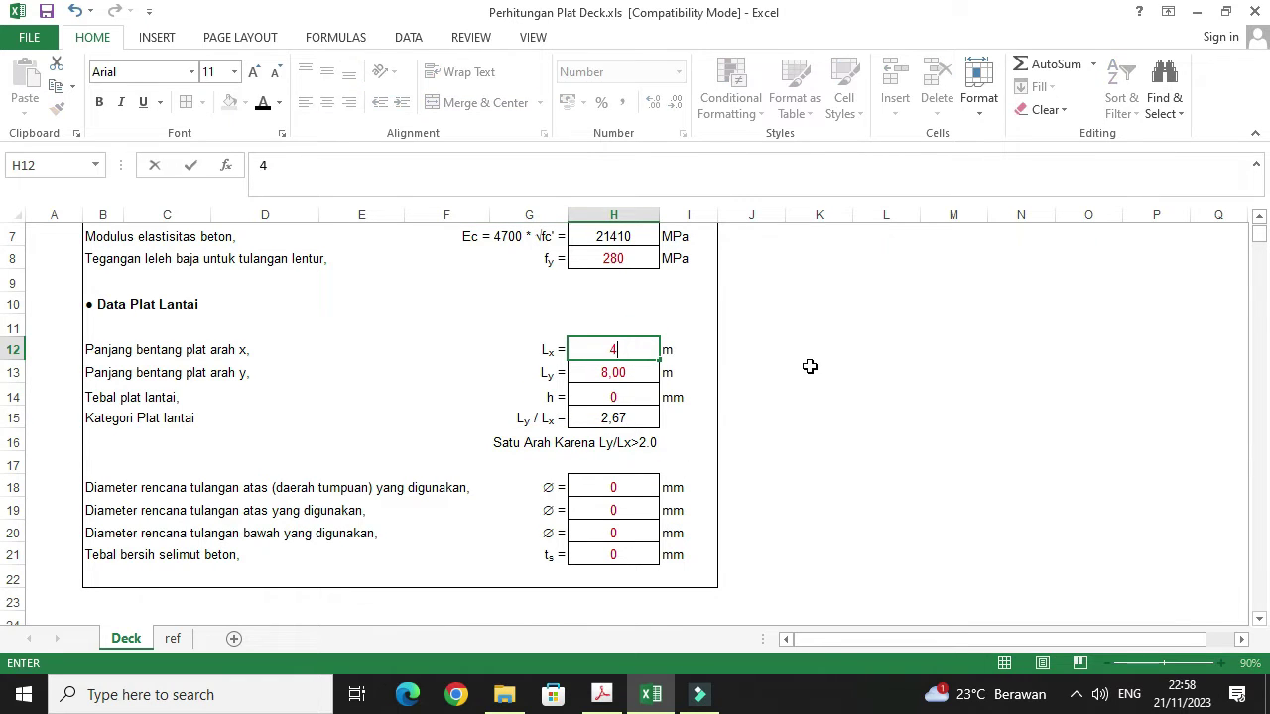
pyautogui.click(811, 367)
pyautogui.click(632, 390)
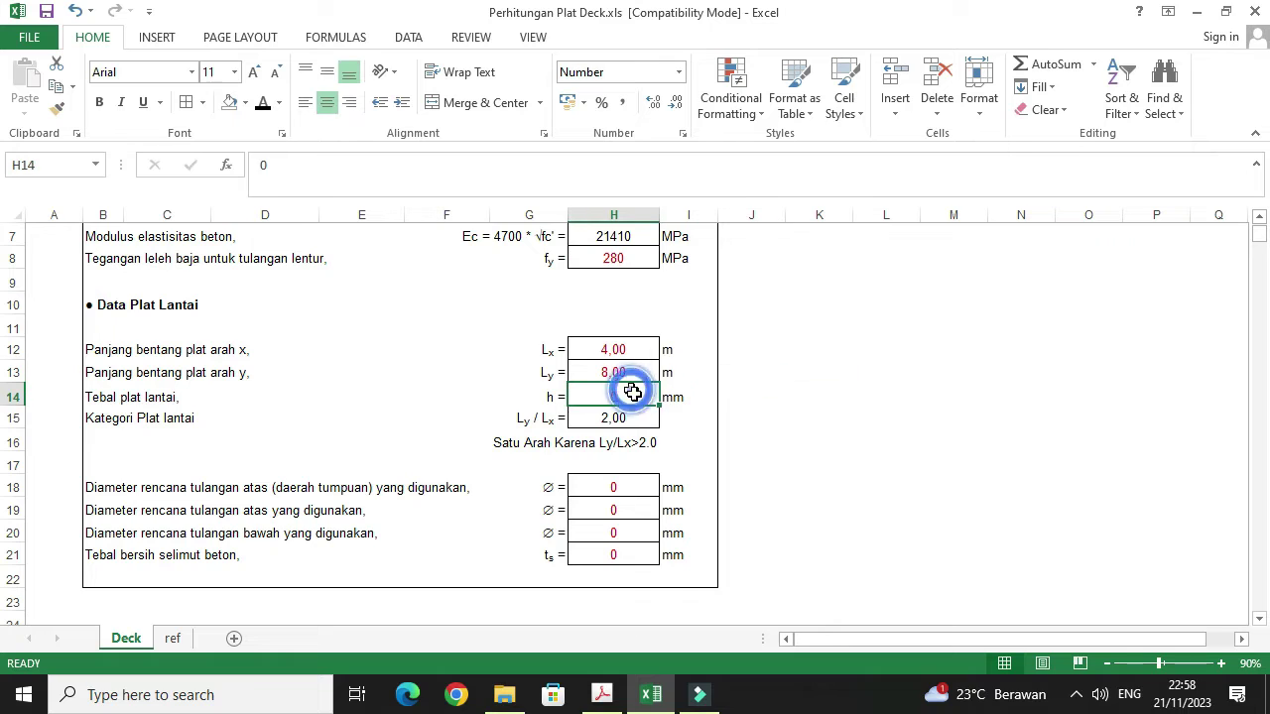
pyautogui.click(628, 349)
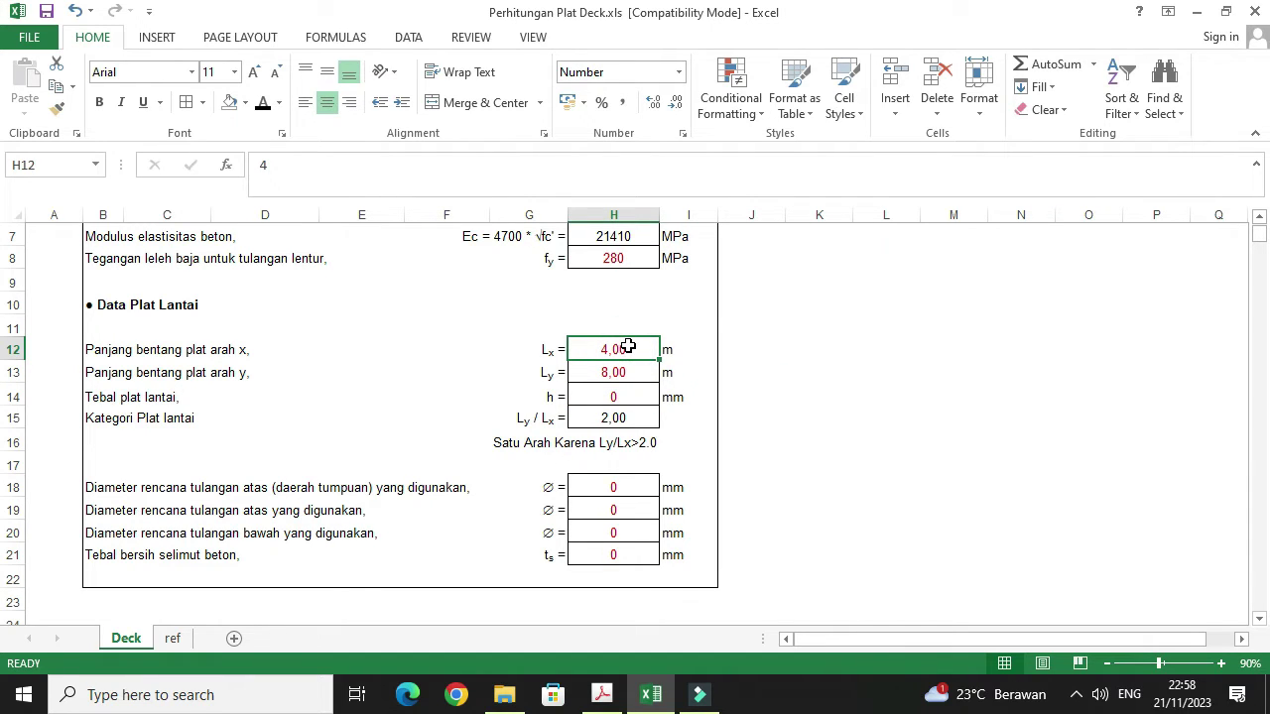
pyautogui.write('8')
pyautogui.click(751, 348)
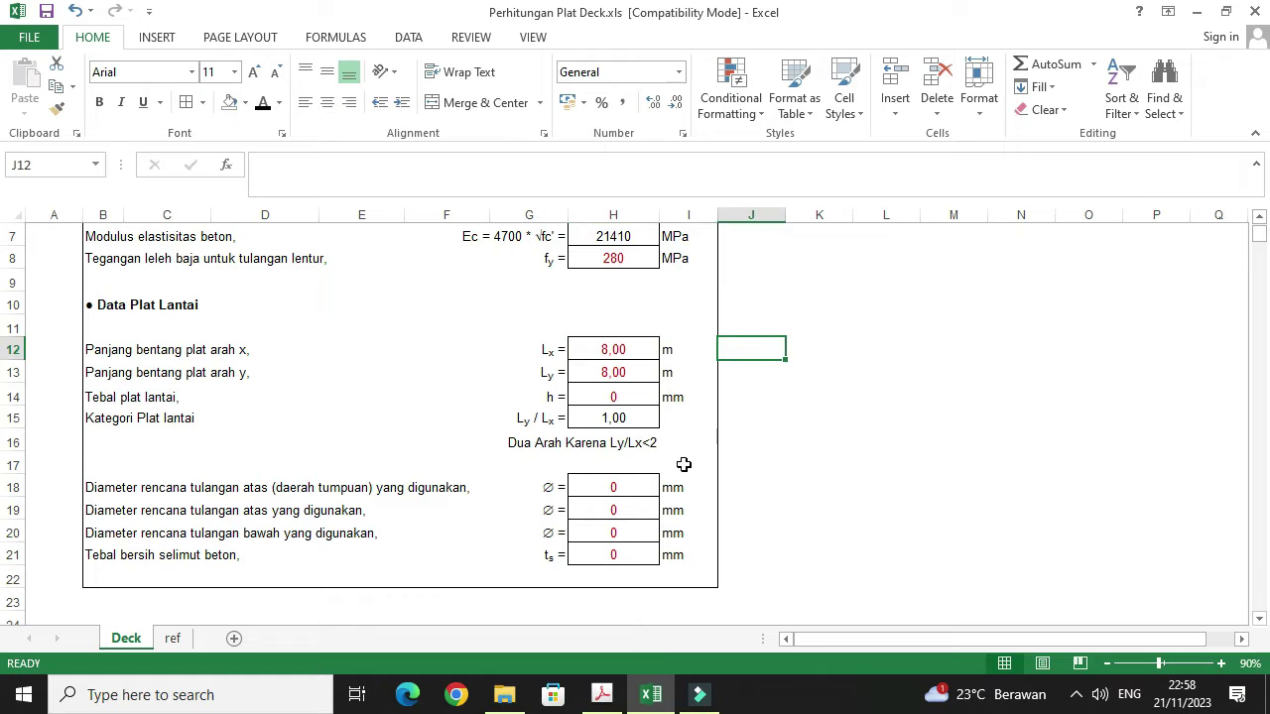
# Step: Restore Lx to 3 m and begin entering slab thickness h as 120
pyautogui.click(627, 349)
pyautogui.write('3')
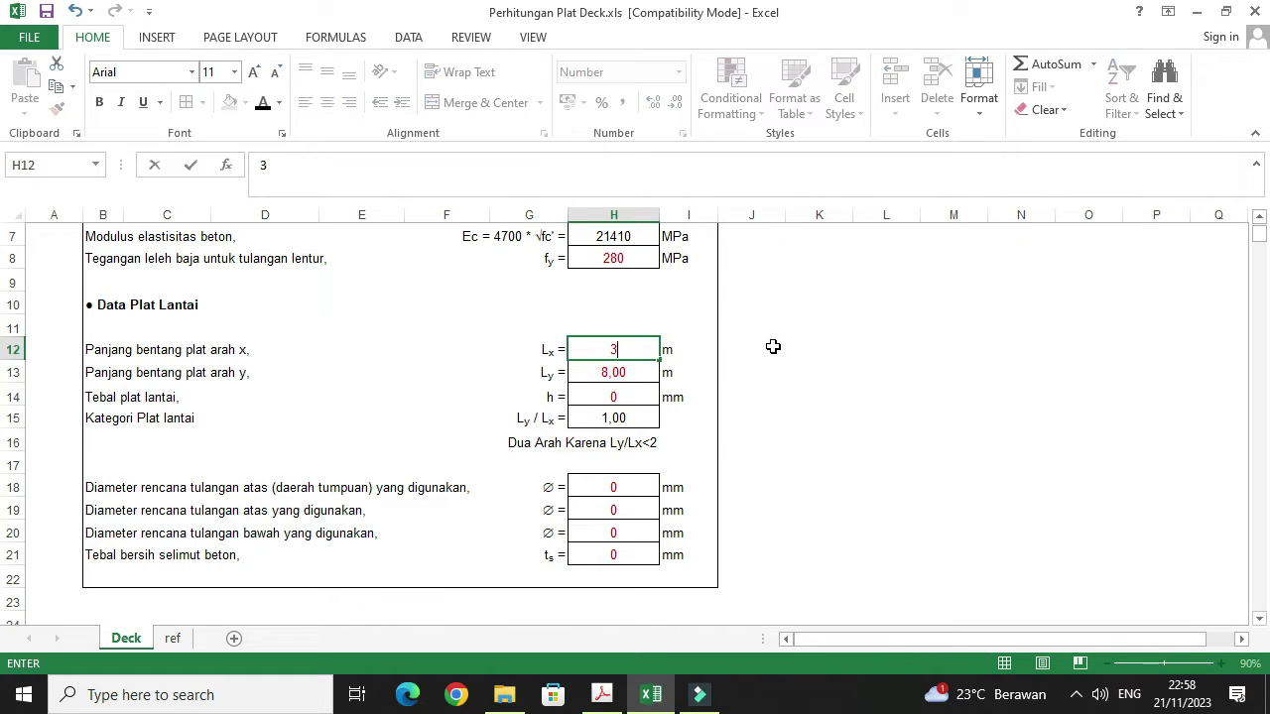
pyautogui.click(772, 348)
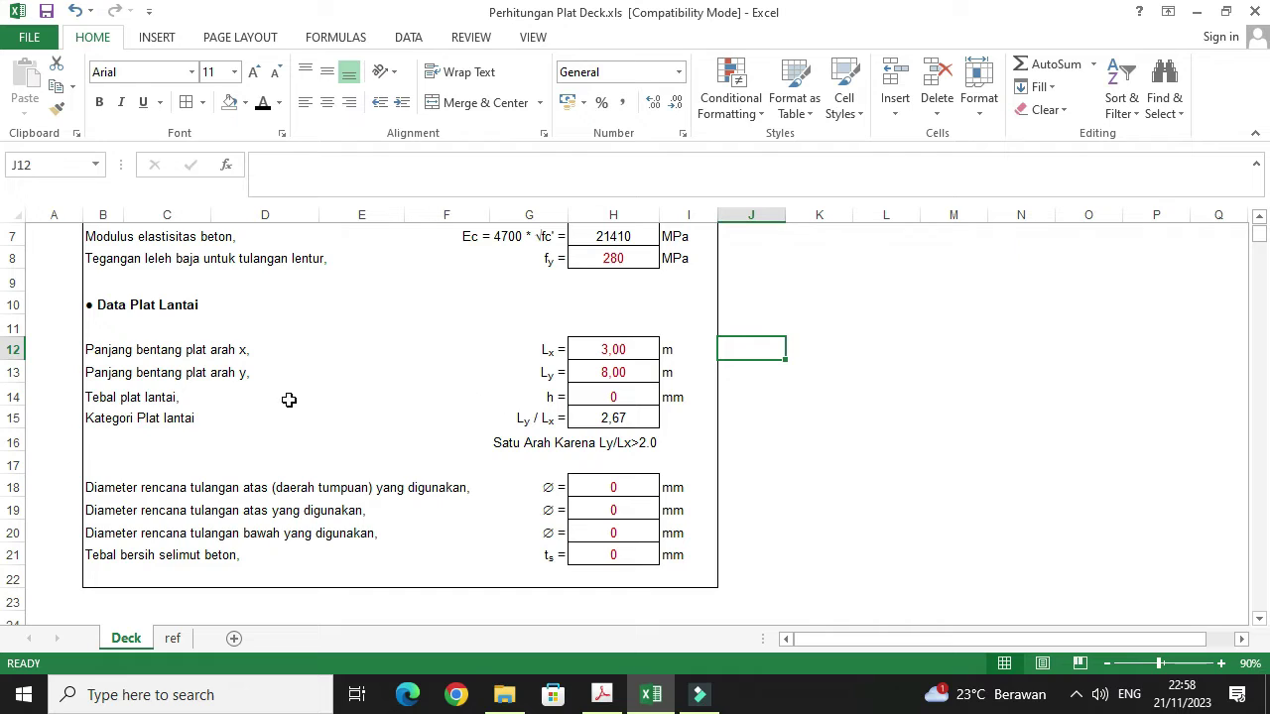
pyautogui.click(625, 396)
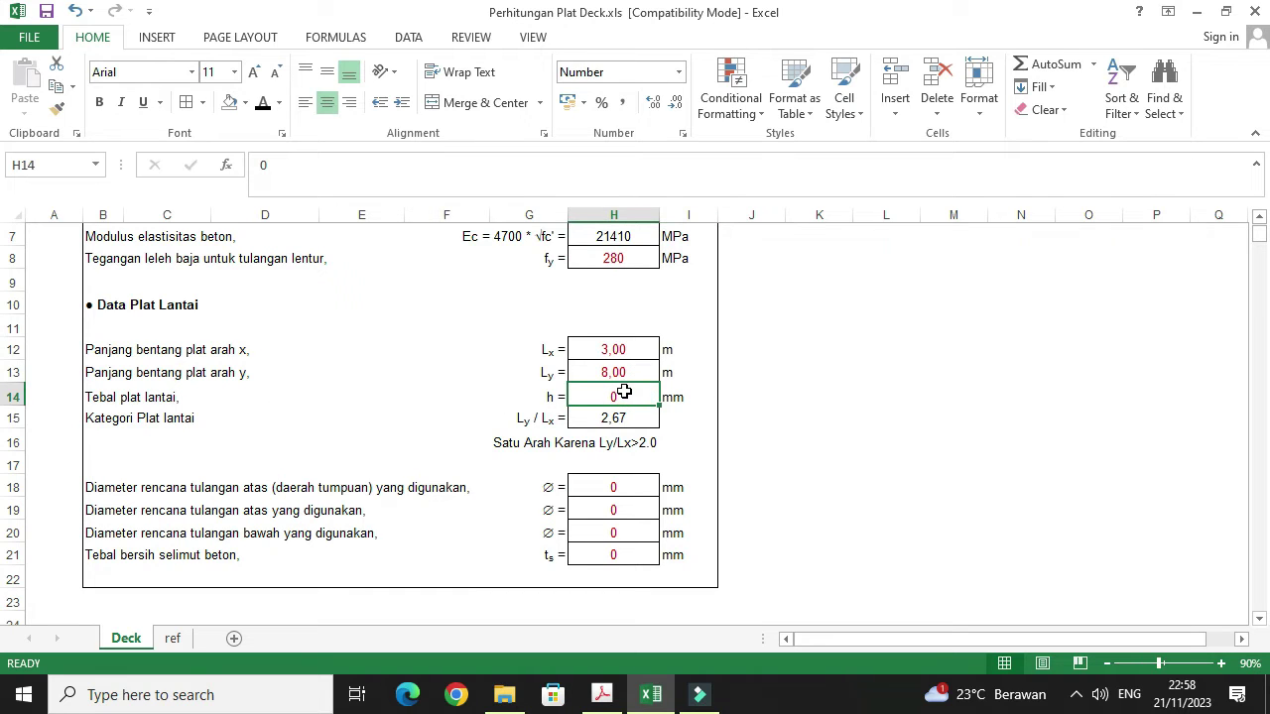
pyautogui.write('12')
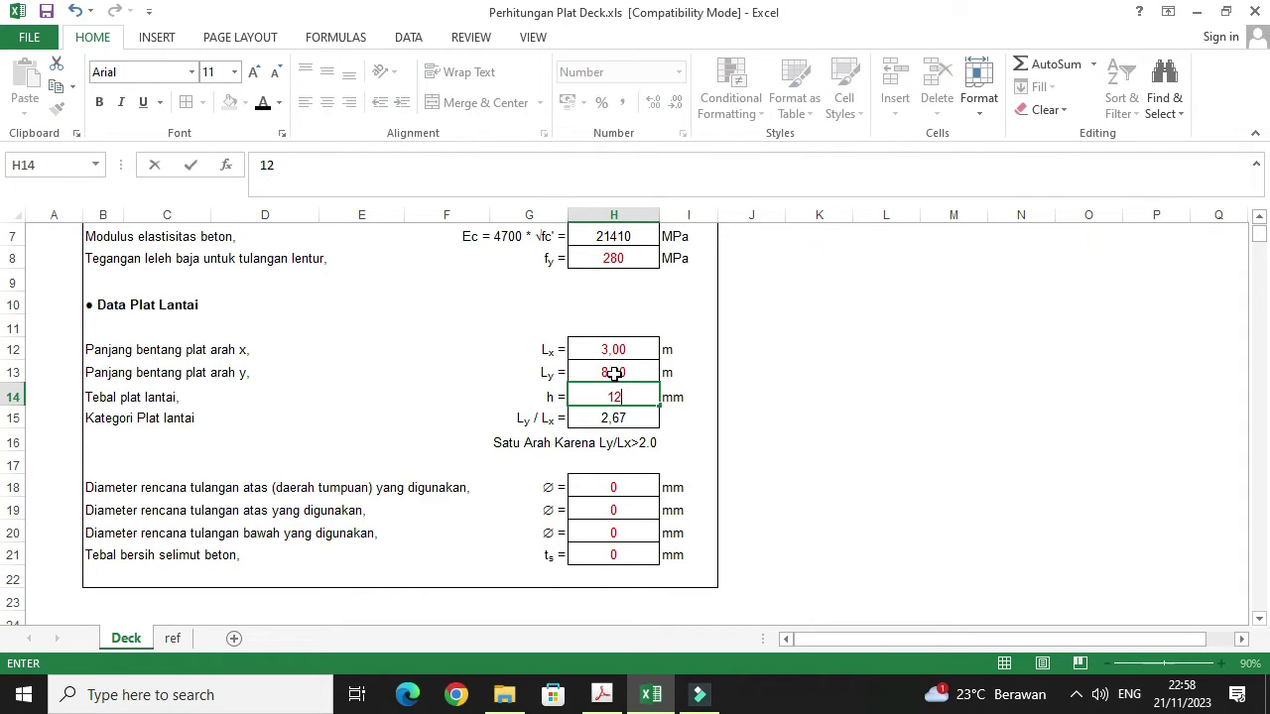
pyautogui.write('0')
# Step: Commit slab thickness 120 mm and set the support top rebar diameter to 8 mm
pyautogui.click(743, 437)
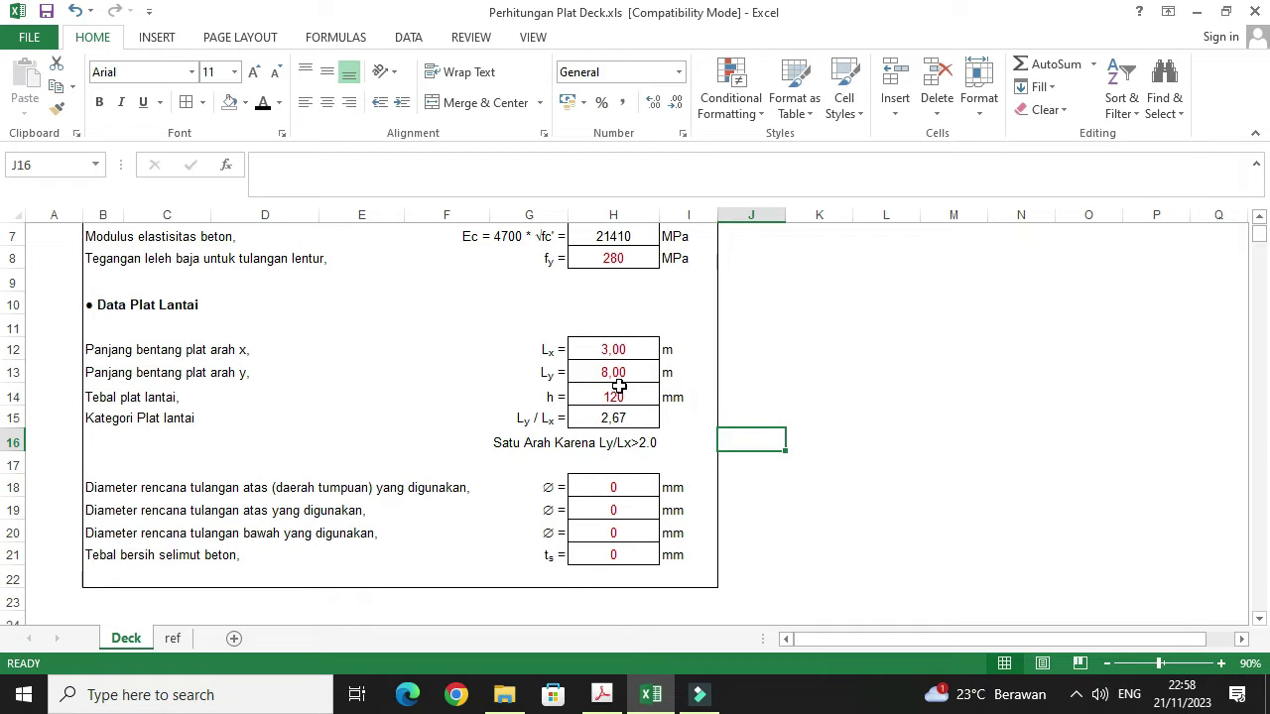
pyautogui.scroll(-1, 618, 393)
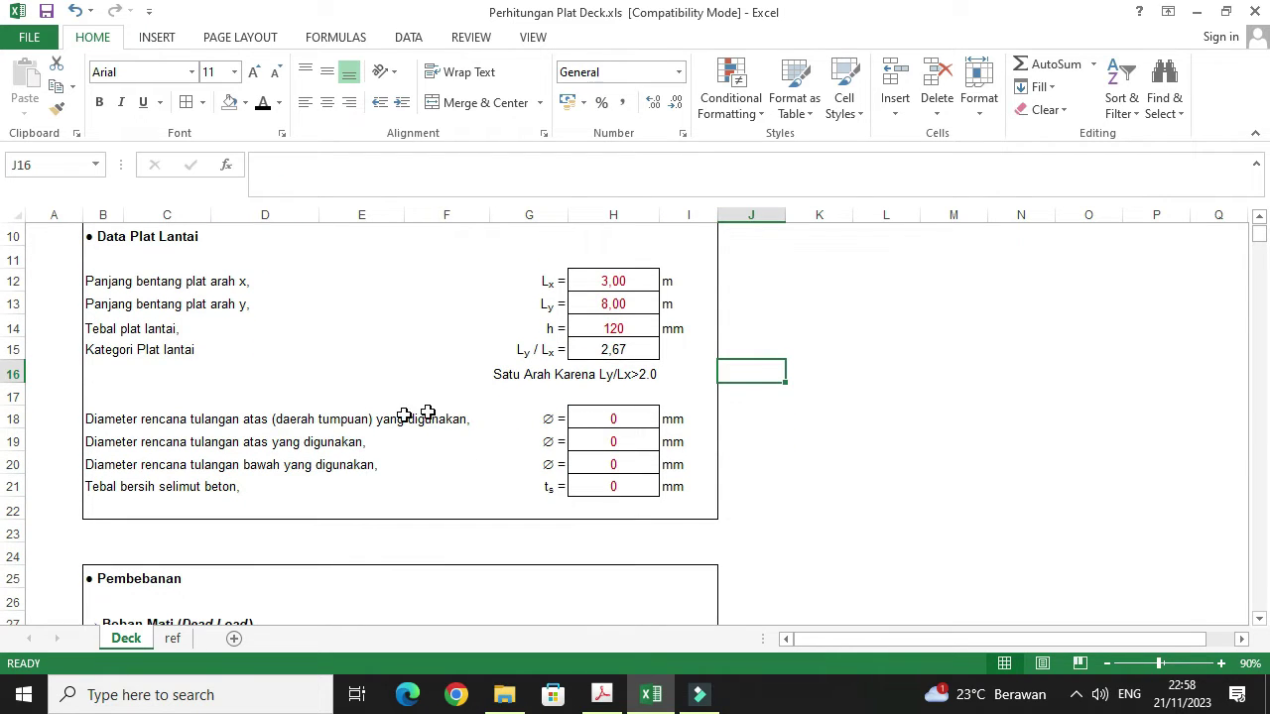
pyautogui.click(629, 419)
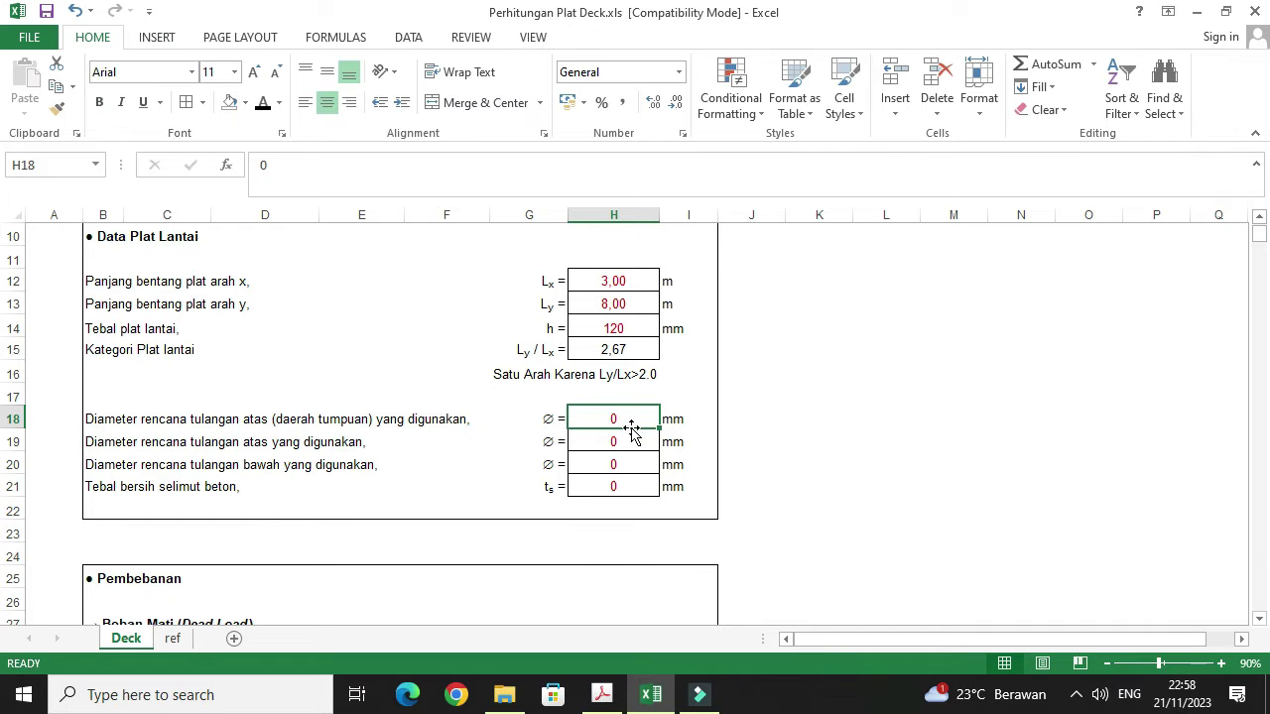
pyautogui.write('8')
pyautogui.press('Return')
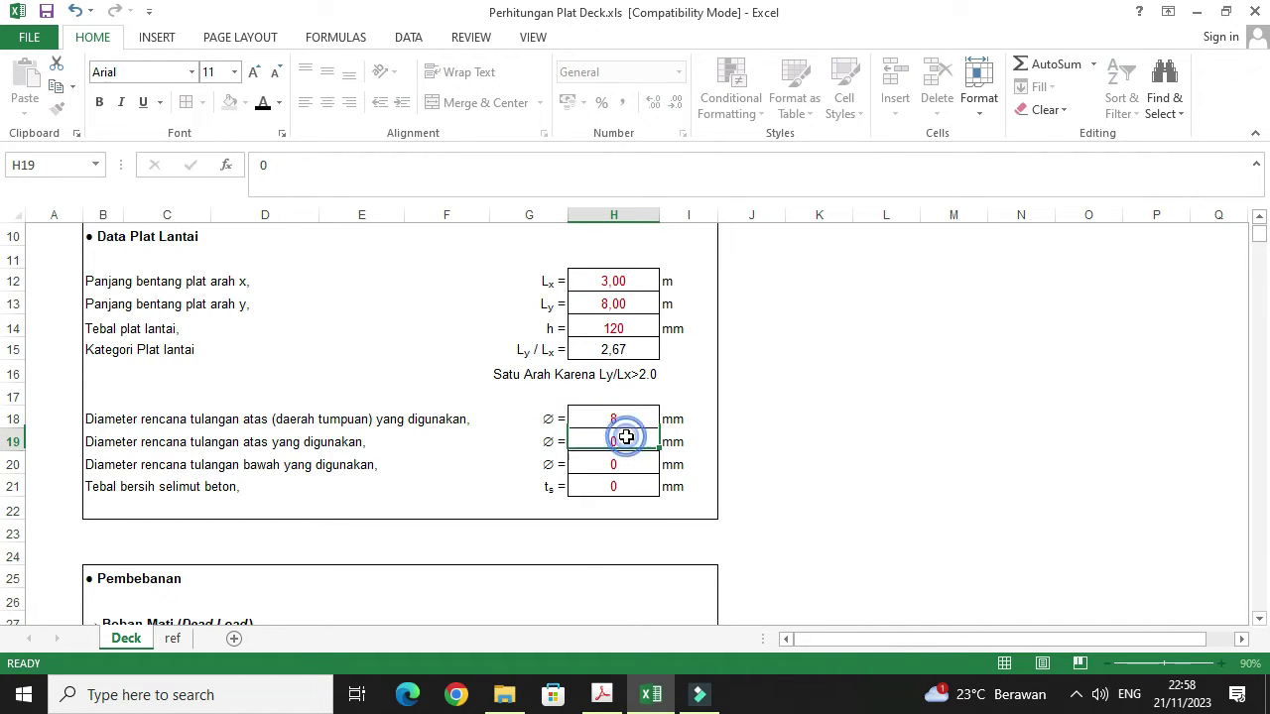
# Step: Set top and bottom rebar diameters to 8 mm and concrete cover to 20 mm
pyautogui.write('8')
pyautogui.press('Return')
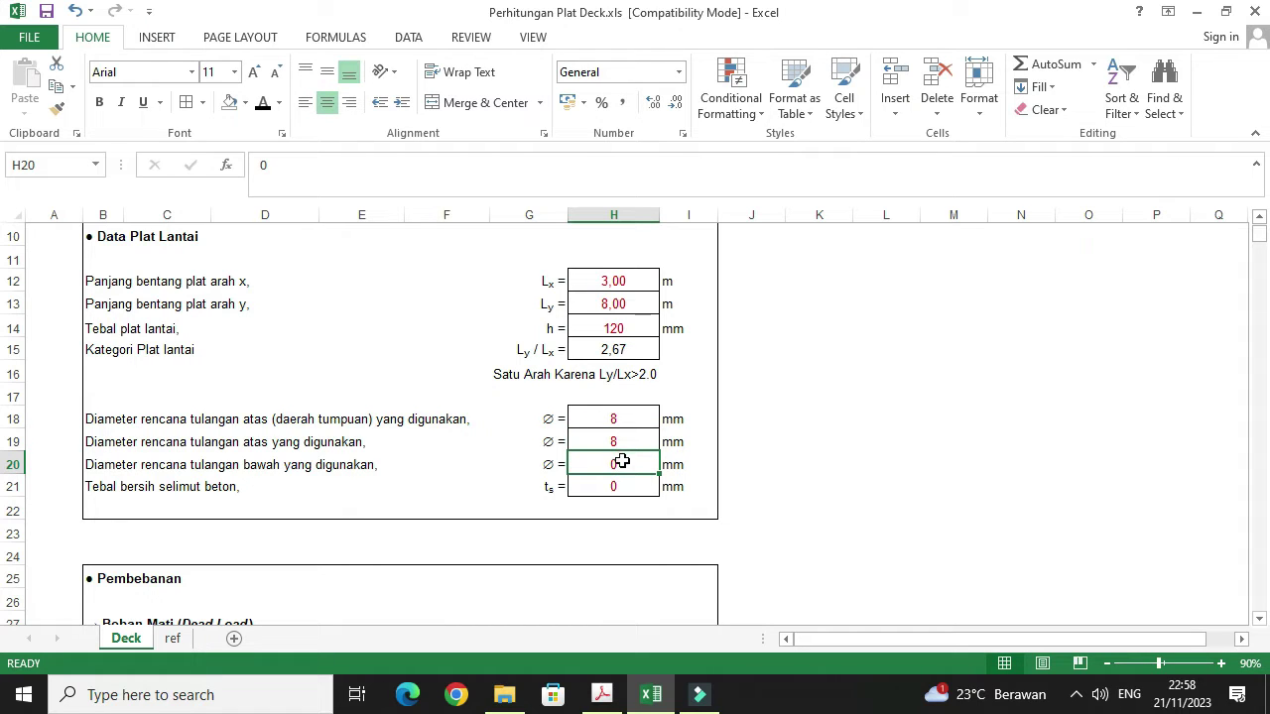
pyautogui.write('8')
pyautogui.press('Return')
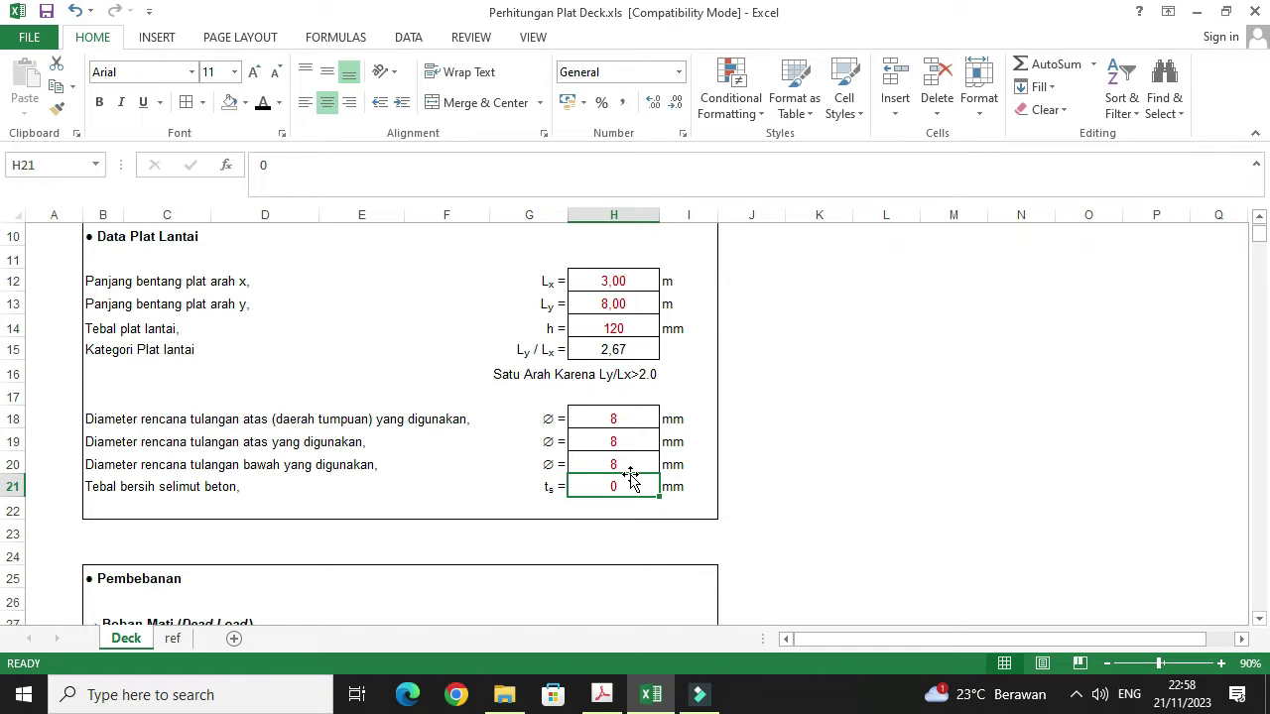
pyautogui.write('20')
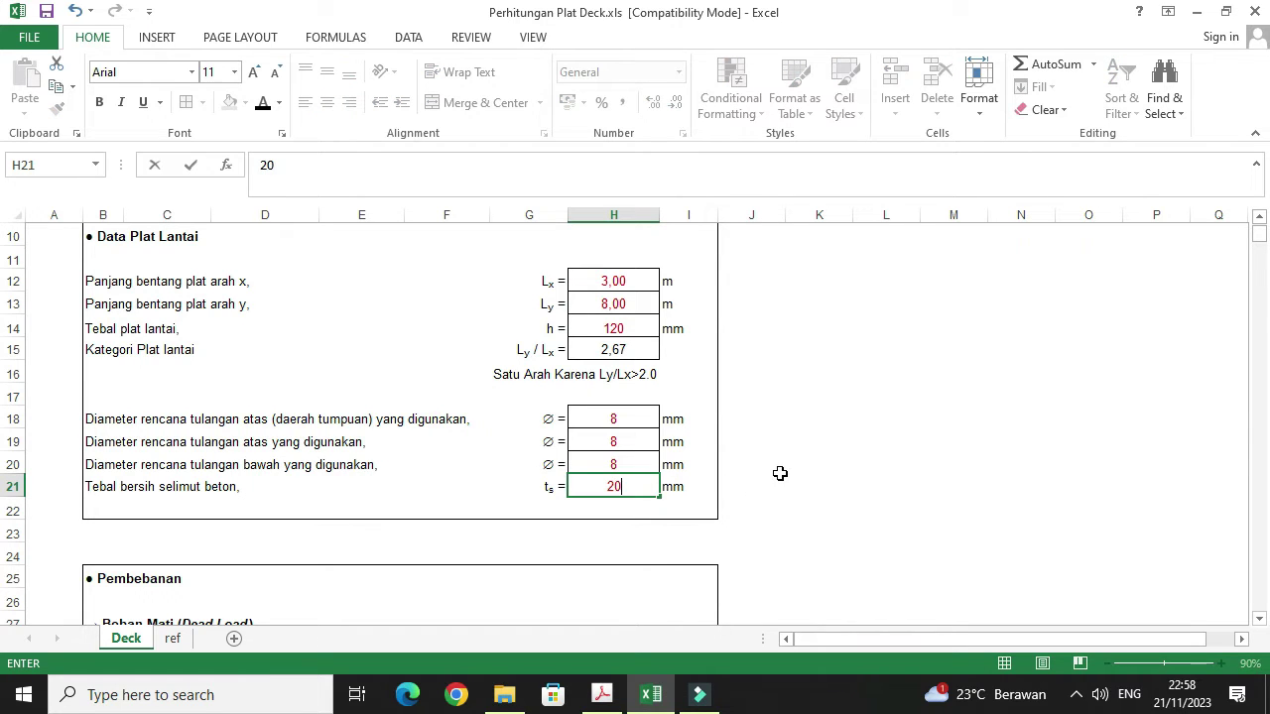
pyautogui.click(780, 472)
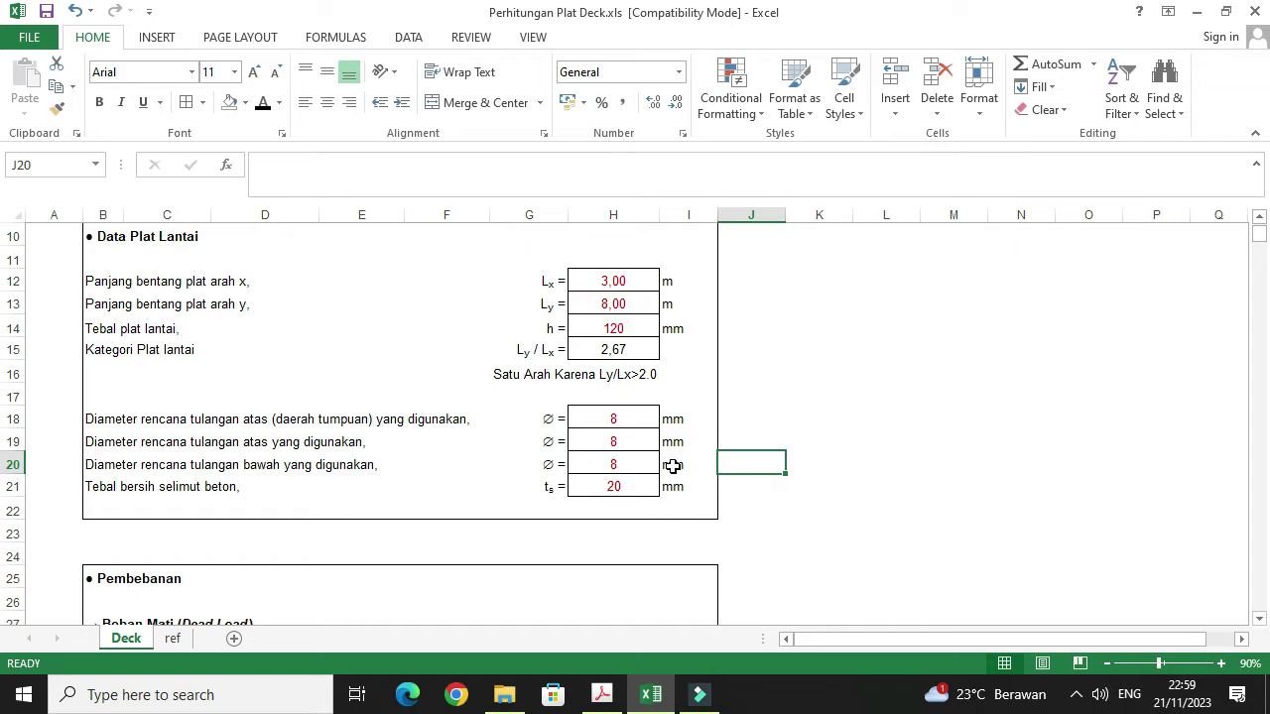
pyautogui.scroll(-2, 655, 426)
pyautogui.scroll(-1, 654, 427)
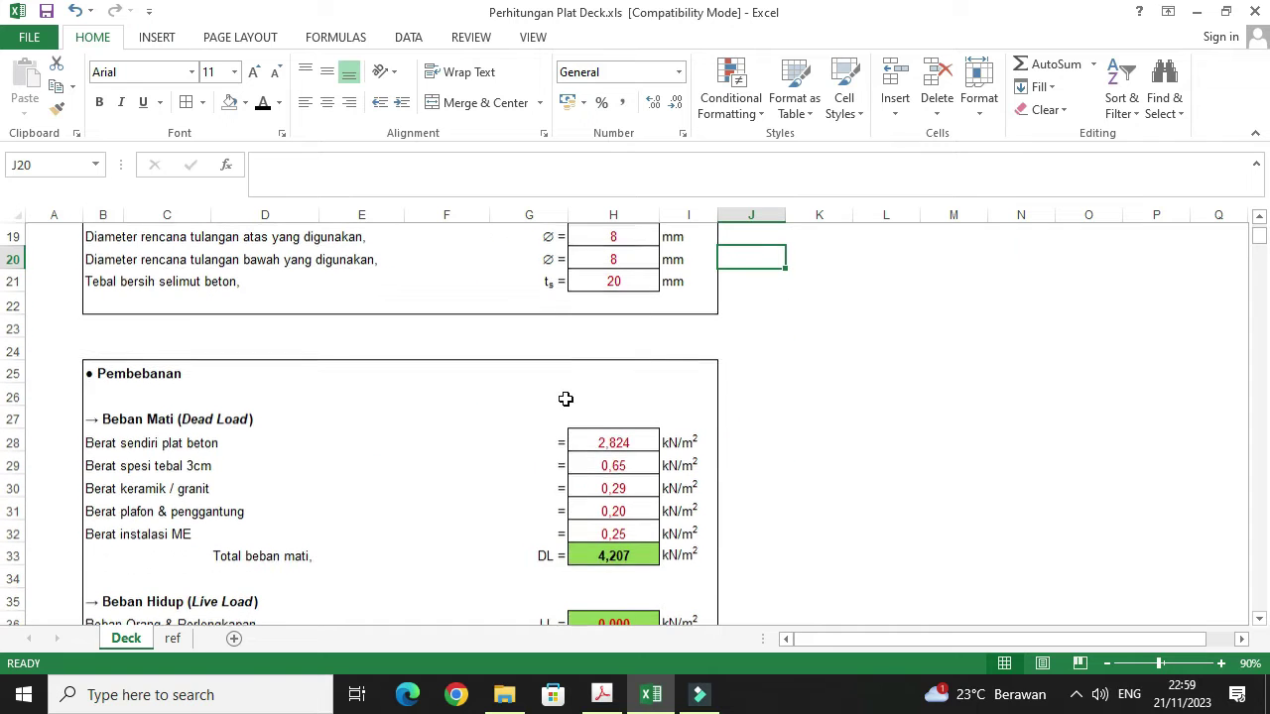
pyautogui.click(624, 438)
pyautogui.doubleClick(617, 440)
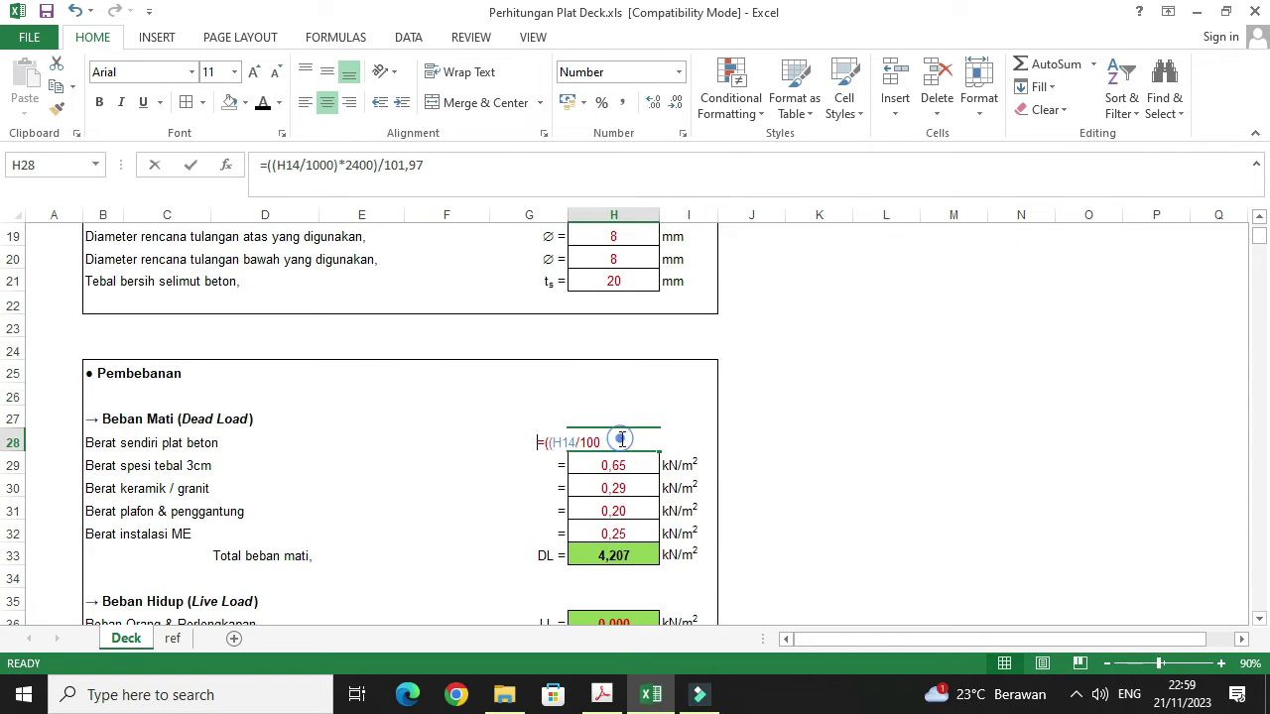
pyautogui.scroll(2, 641, 486)
pyautogui.scroll(2, 640, 484)
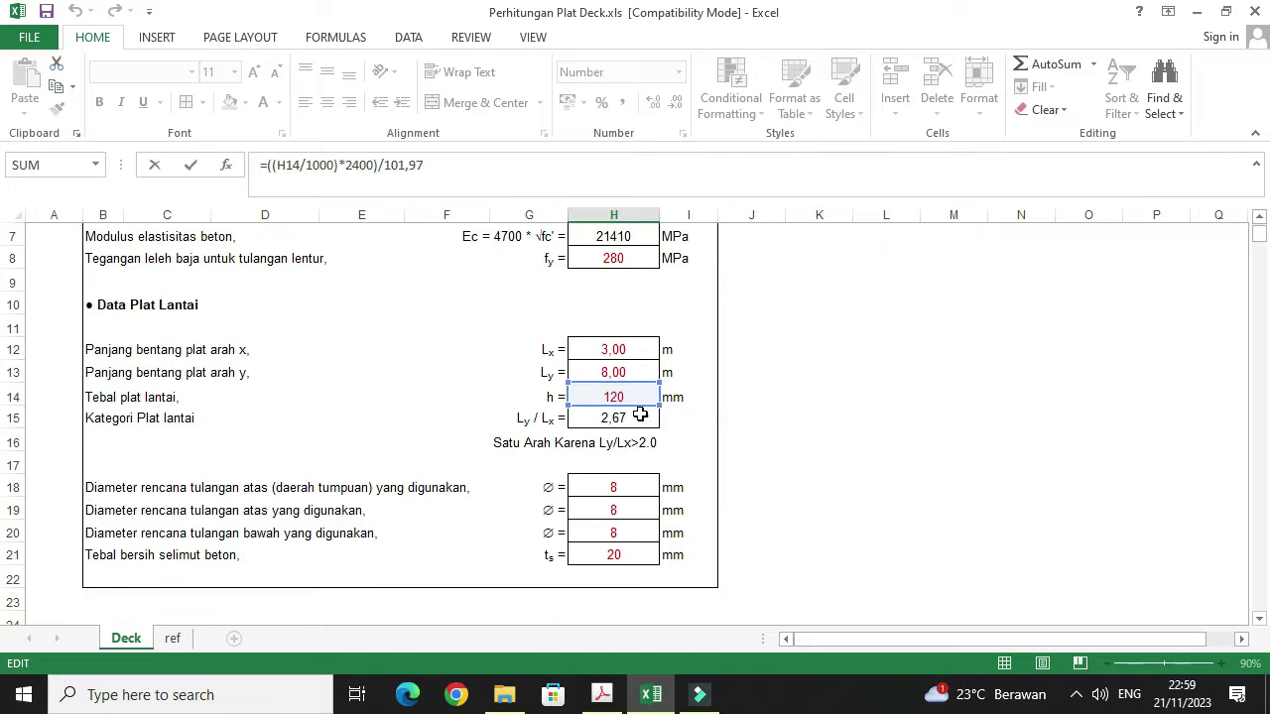
pyautogui.scroll(-2, 628, 389)
pyautogui.scroll(-2, 628, 387)
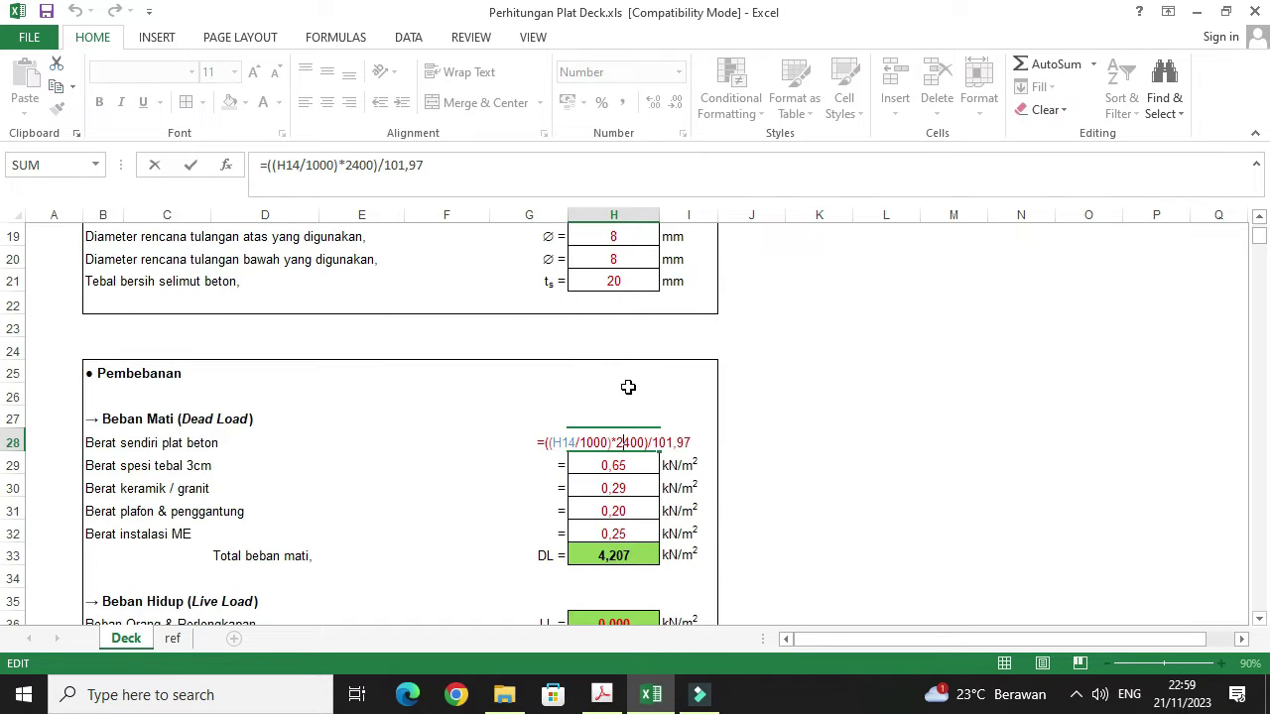
pyautogui.press('Escape')
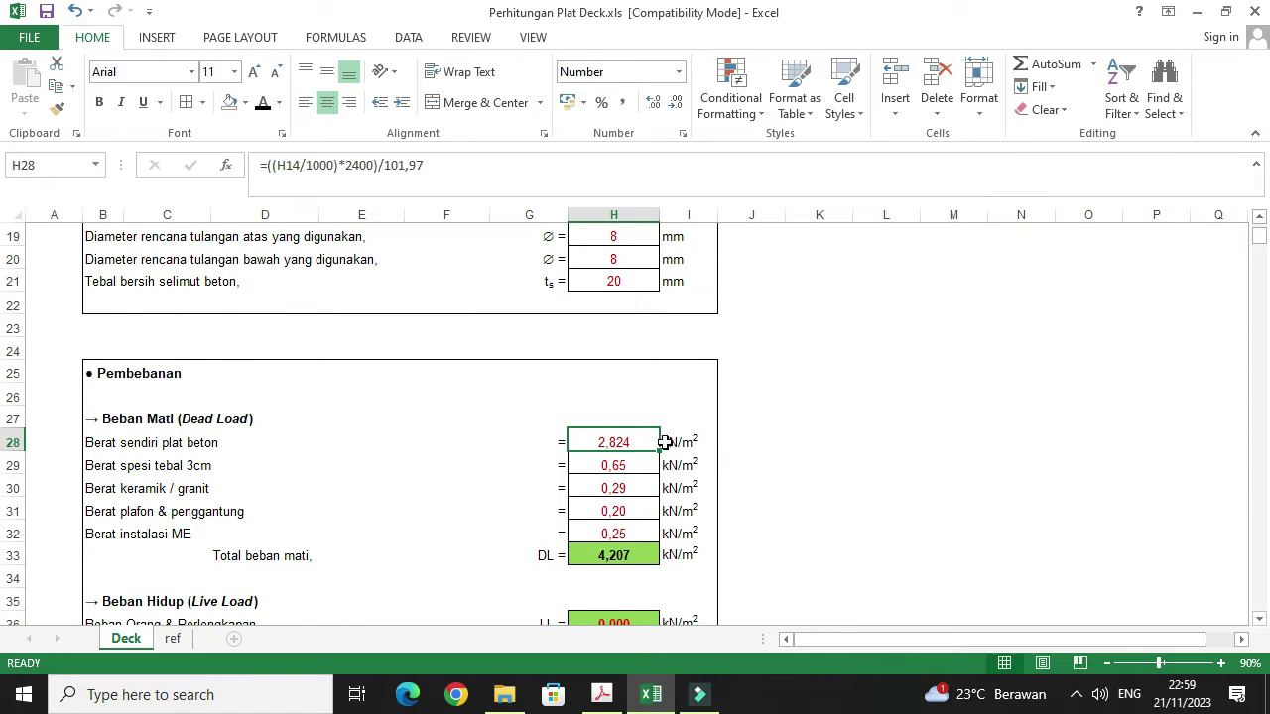
pyautogui.scroll(-1, 655, 441)
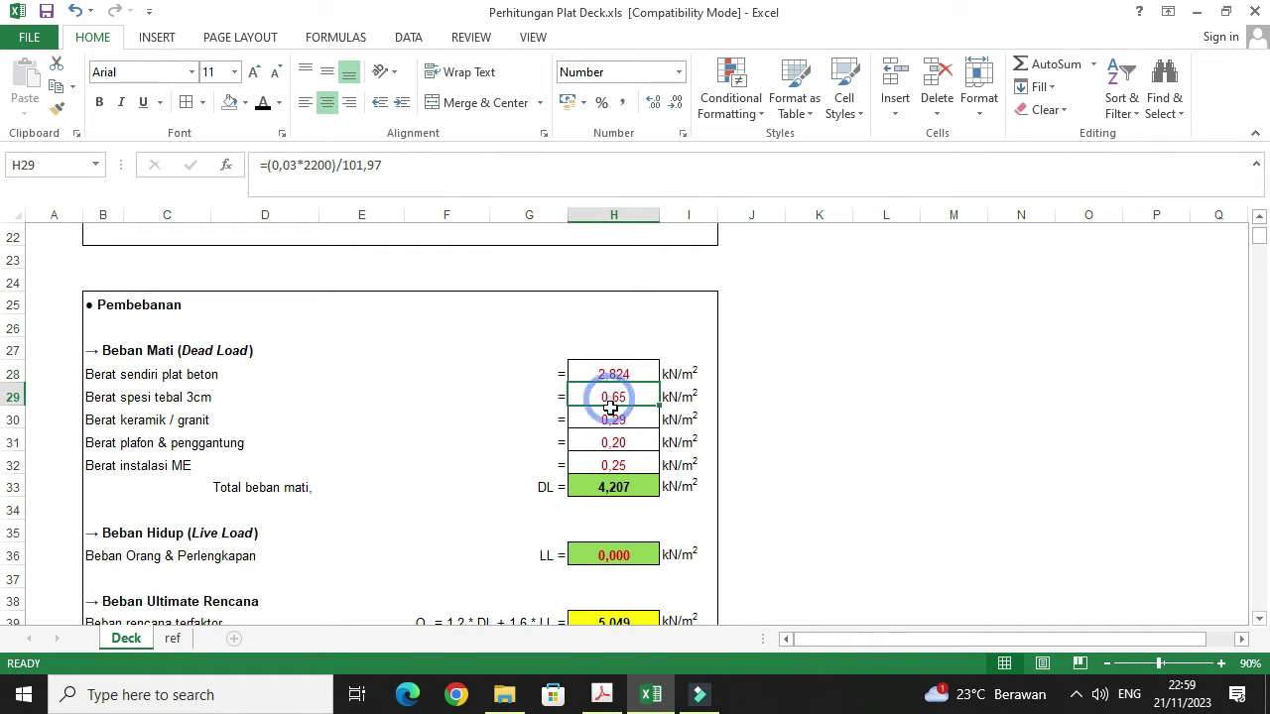
pyautogui.moveTo(609, 398); pyautogui.dragTo(613, 462)
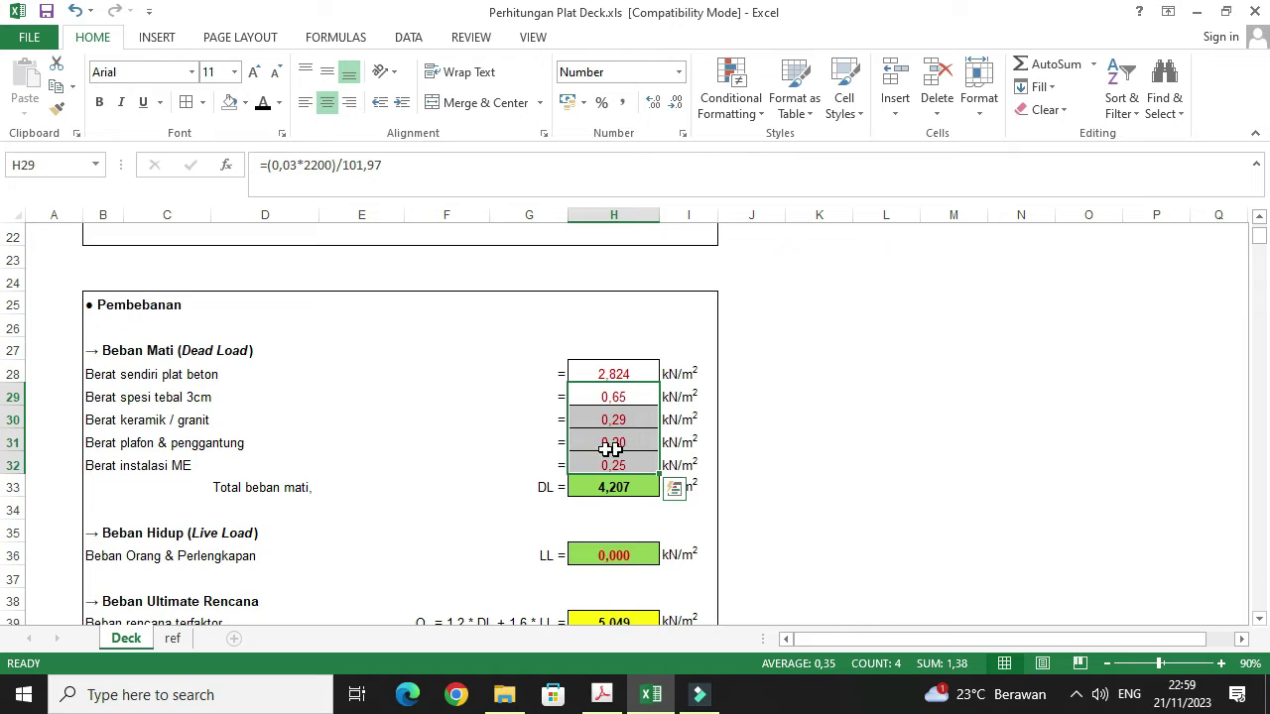
pyautogui.click(620, 399)
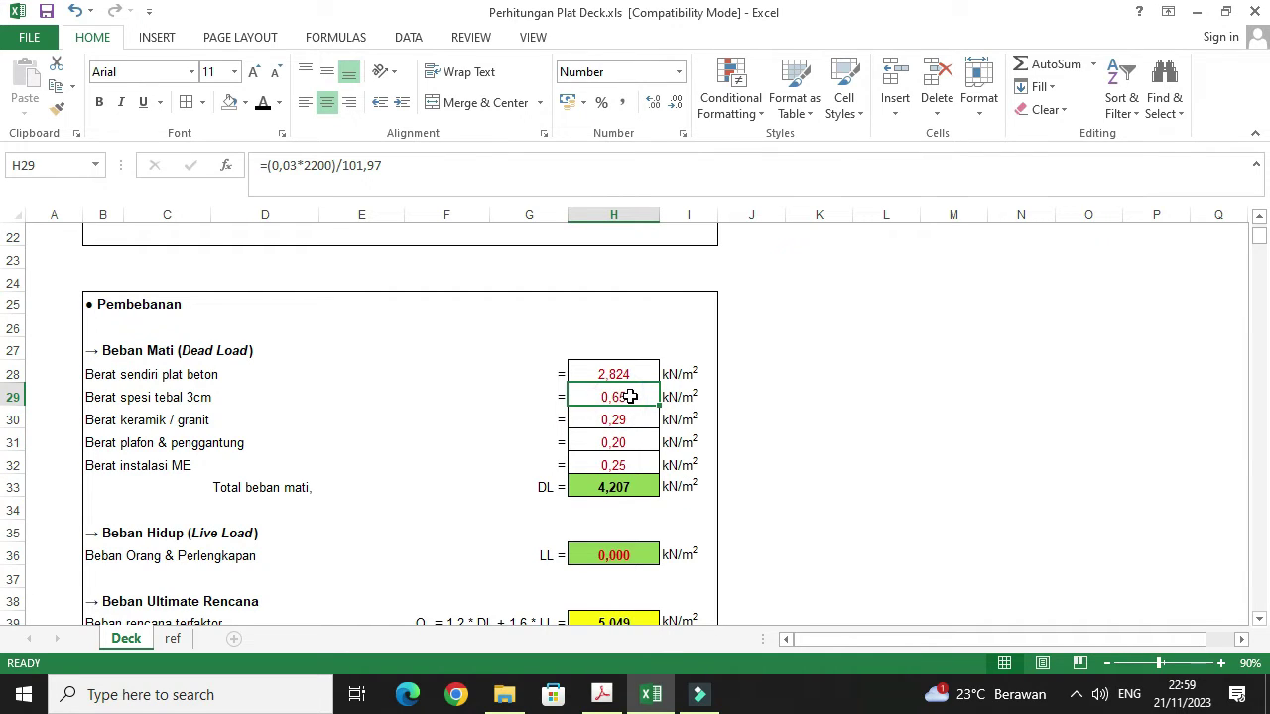
pyautogui.click(605, 418)
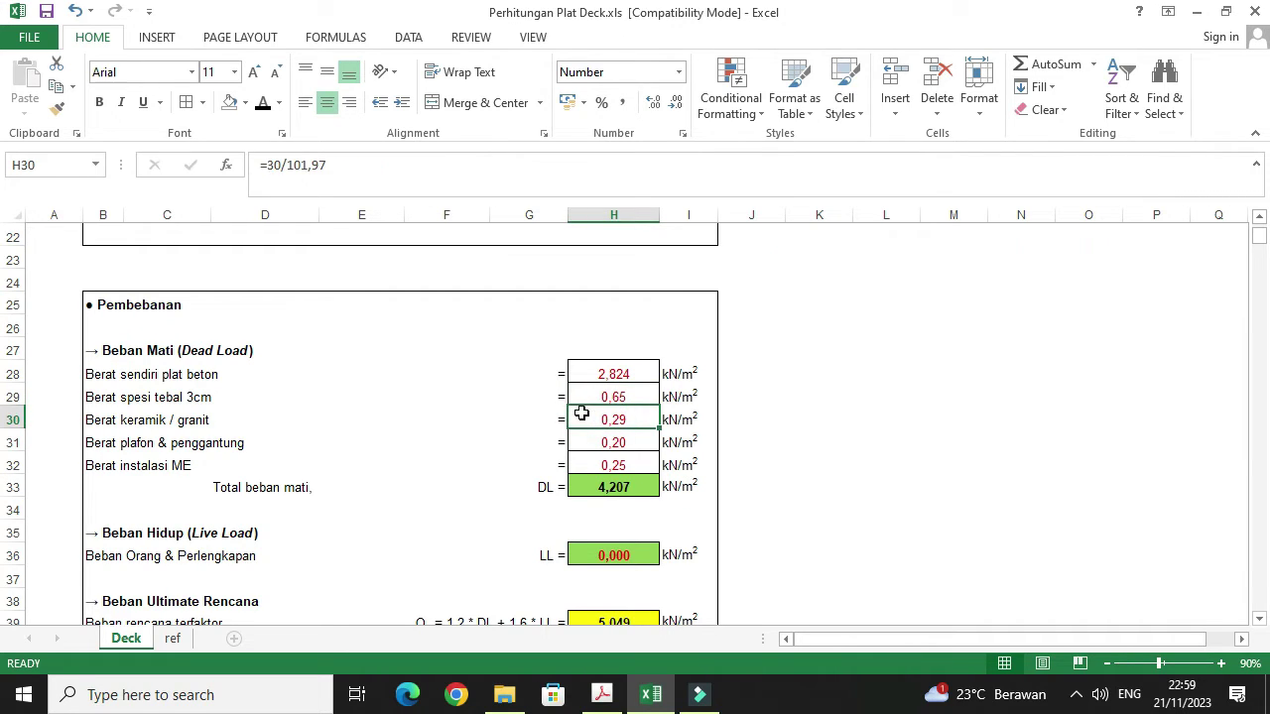
pyautogui.click(624, 395)
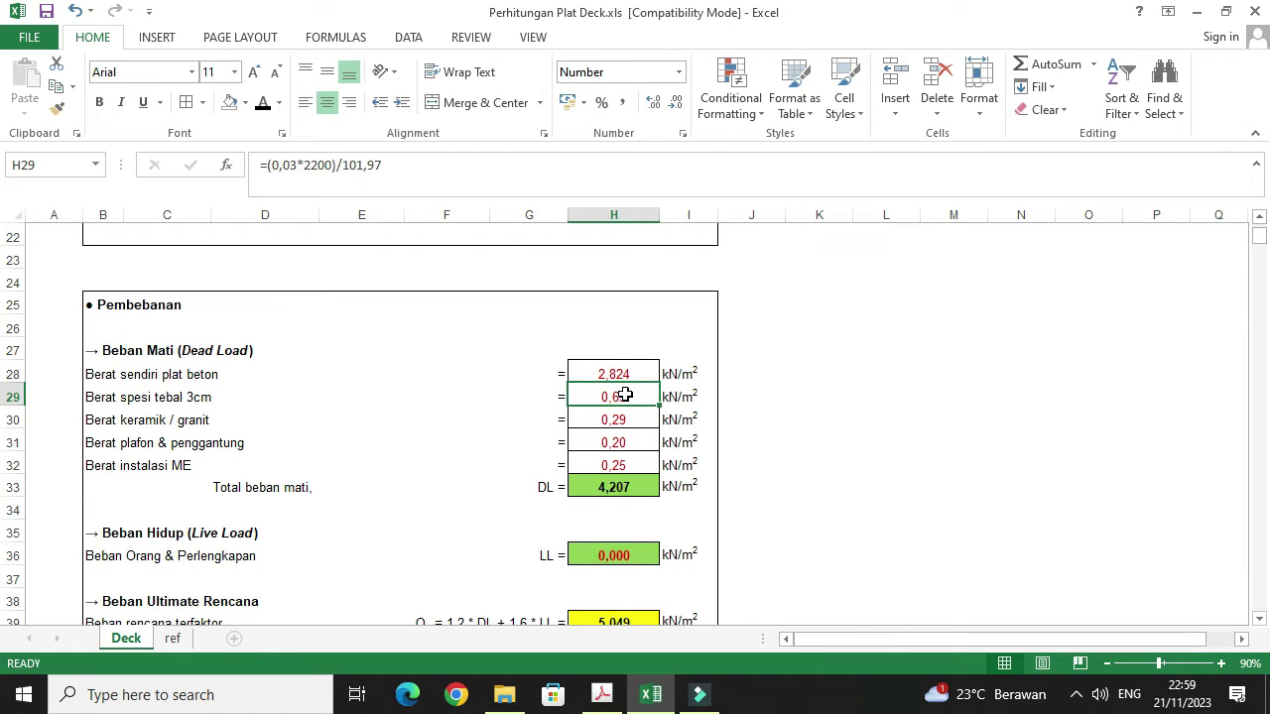
pyautogui.click(107, 420)
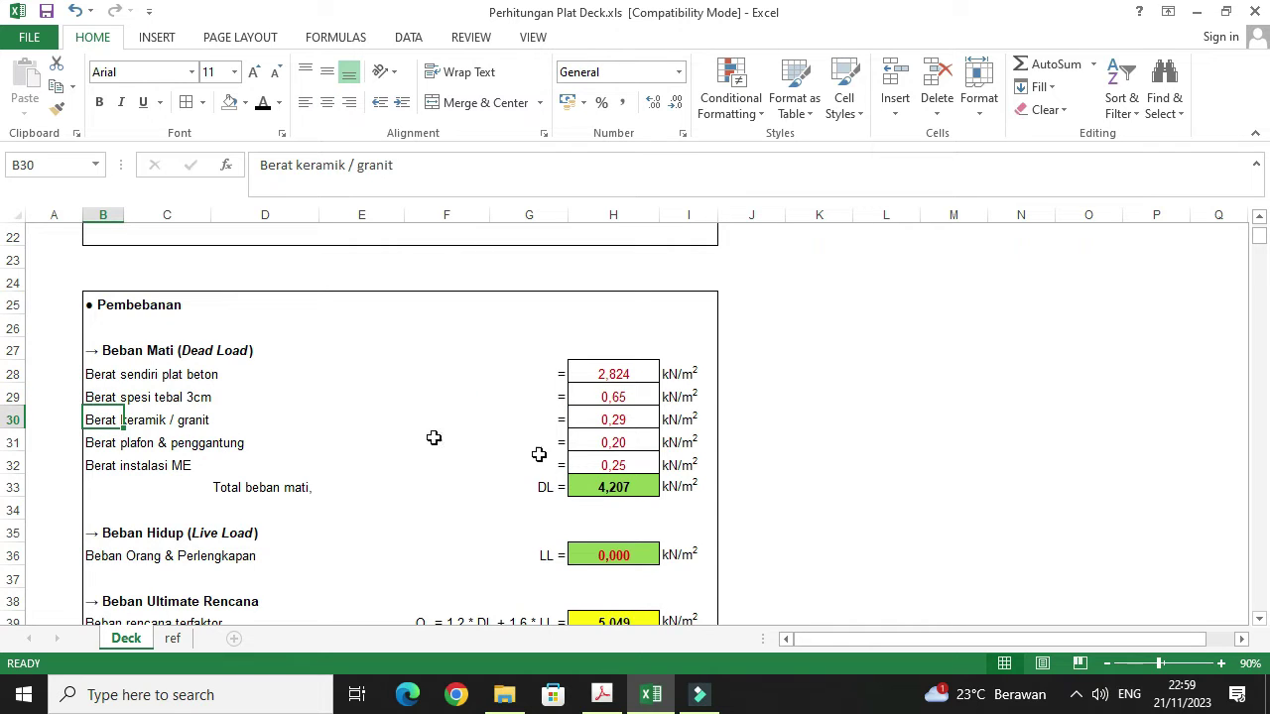
pyautogui.click(625, 426)
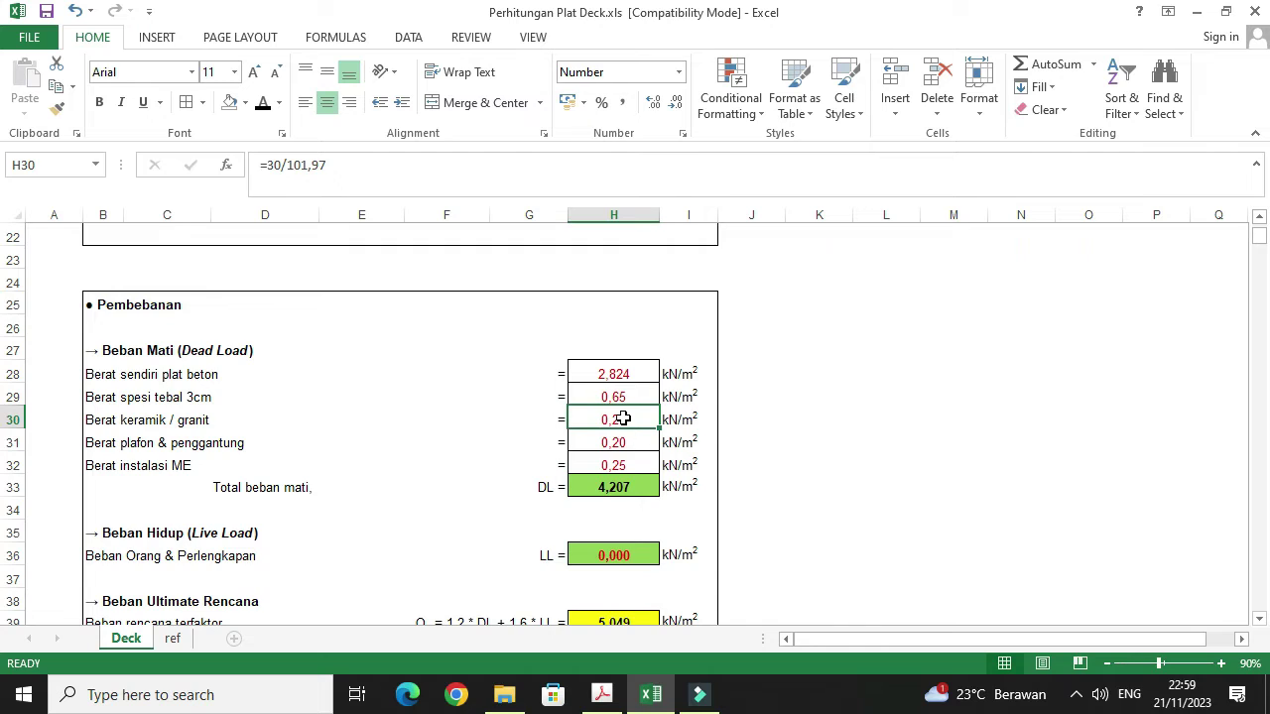
pyautogui.click(624, 397)
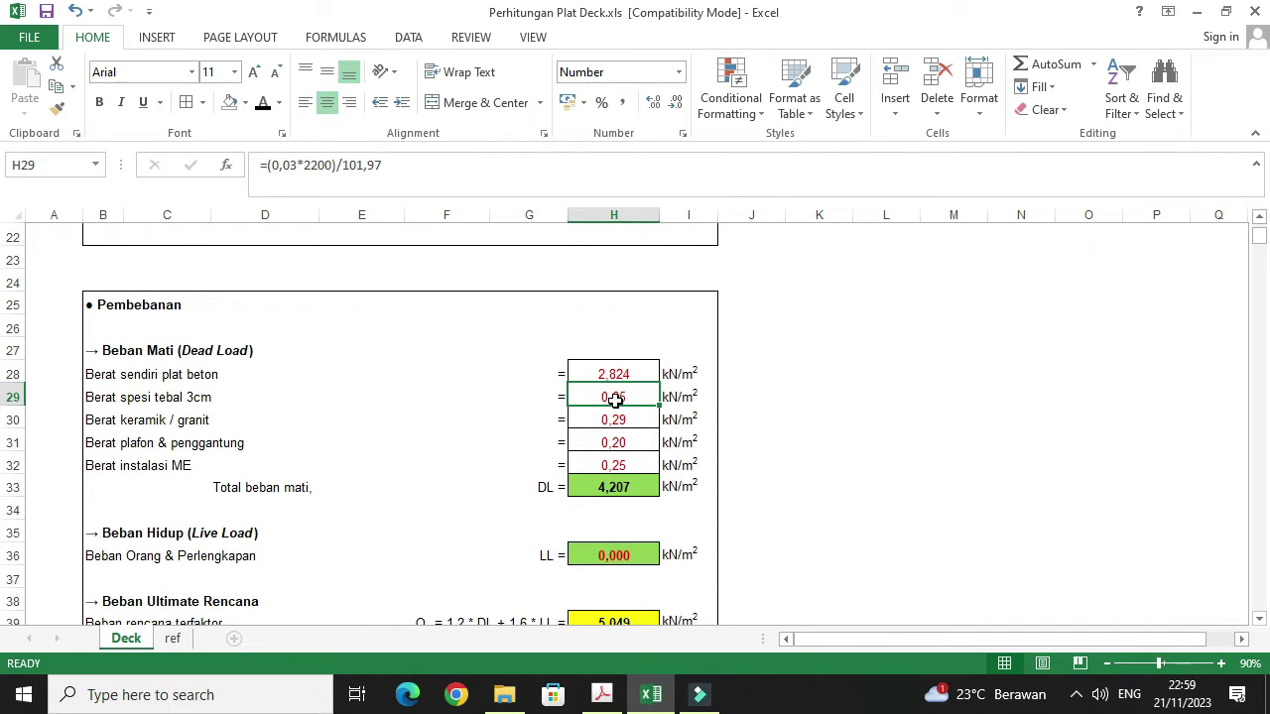
pyautogui.click(629, 419)
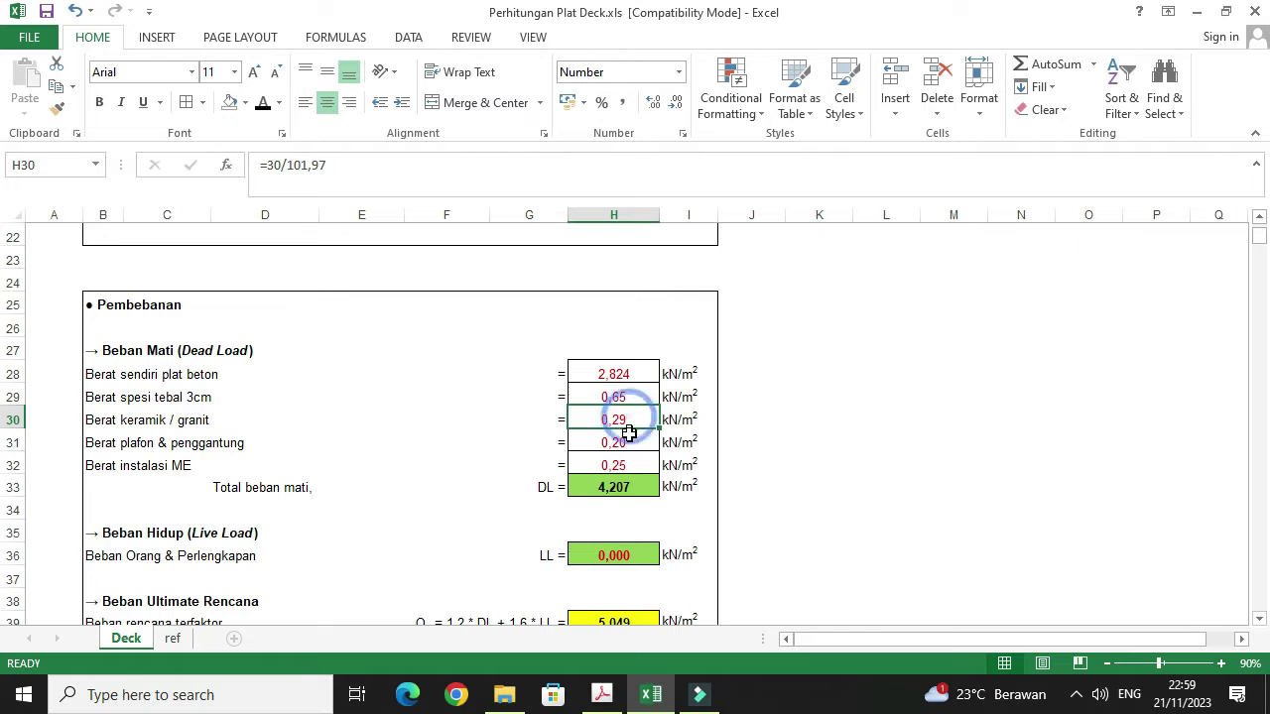
pyautogui.click(625, 443)
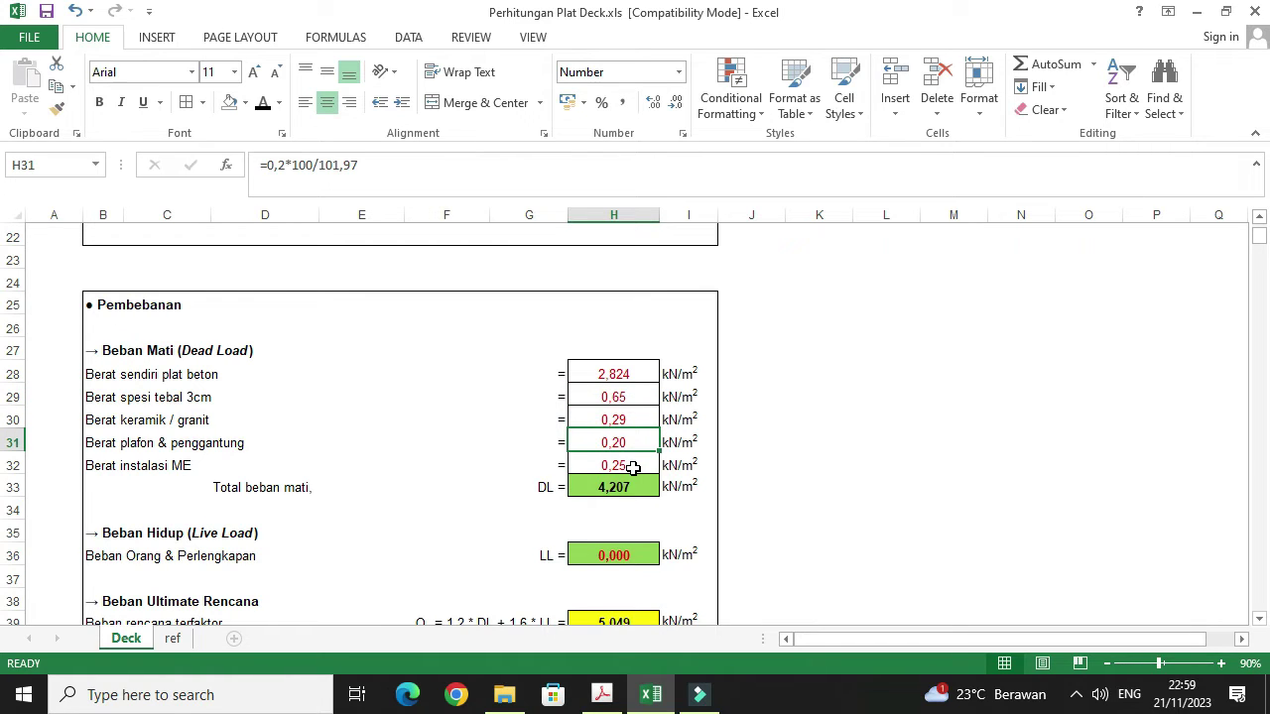
pyautogui.click(639, 460)
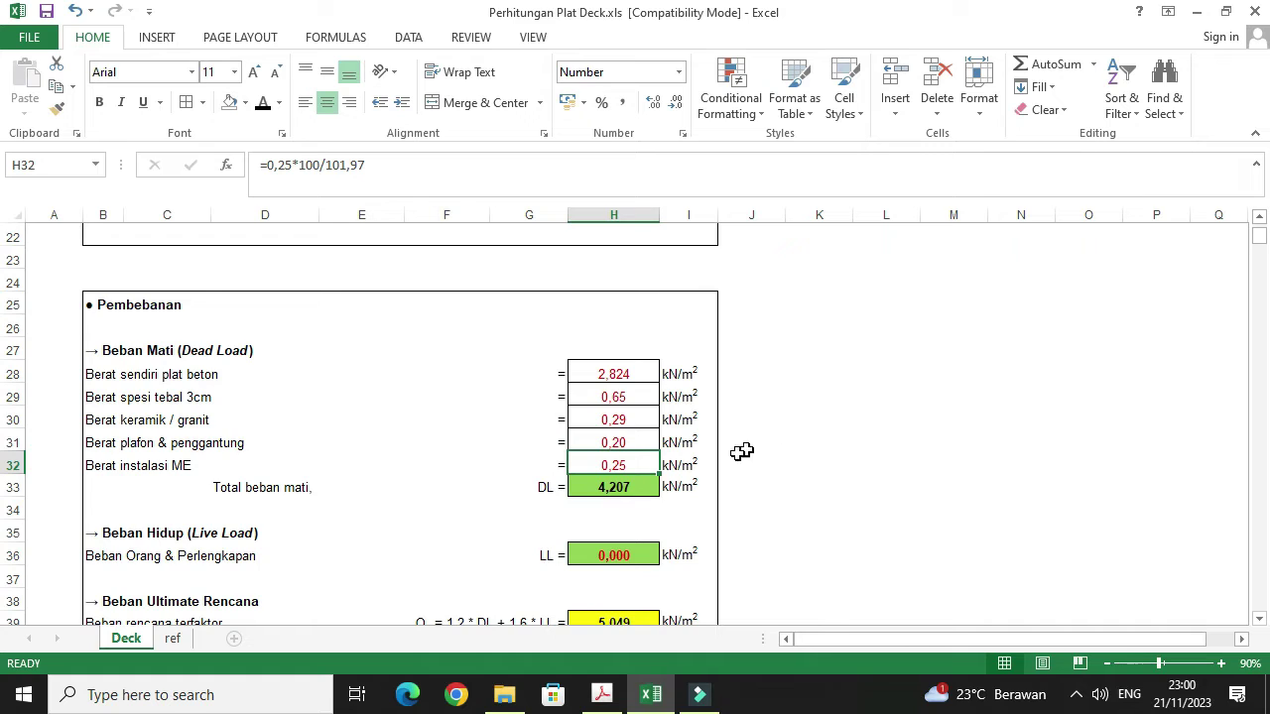
pyautogui.click(633, 488)
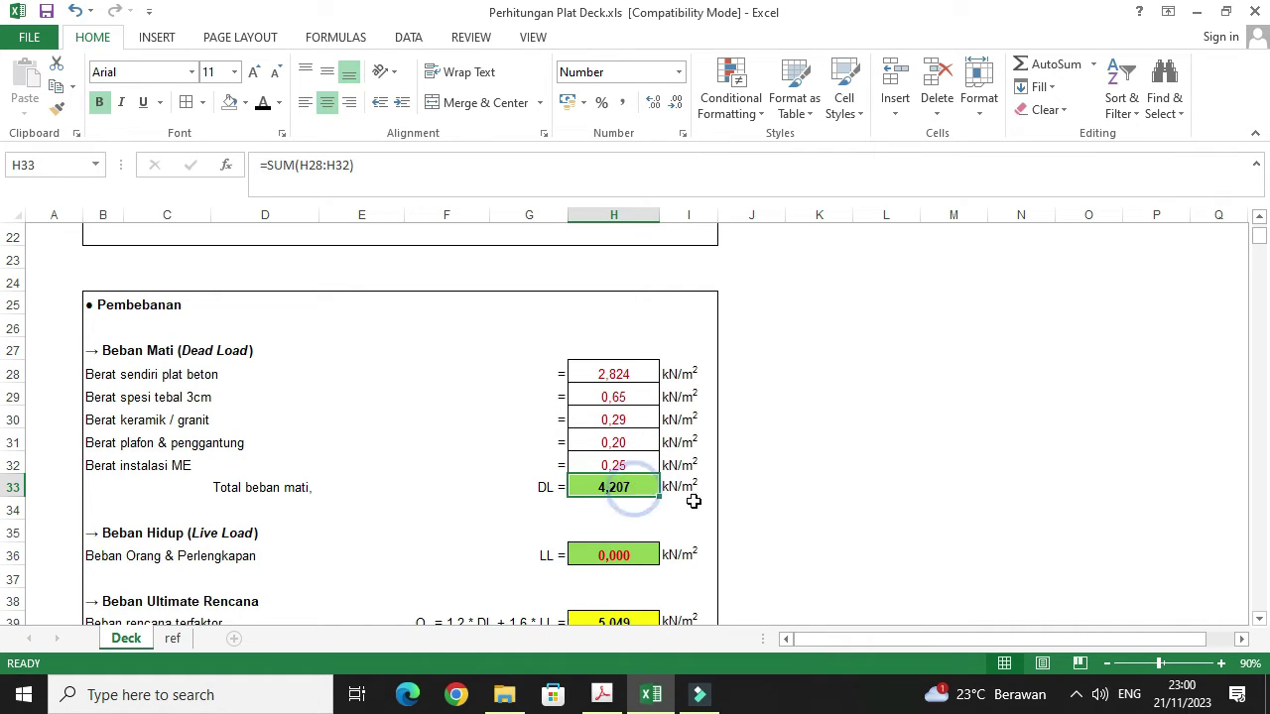
pyautogui.scroll(-1, 638, 445)
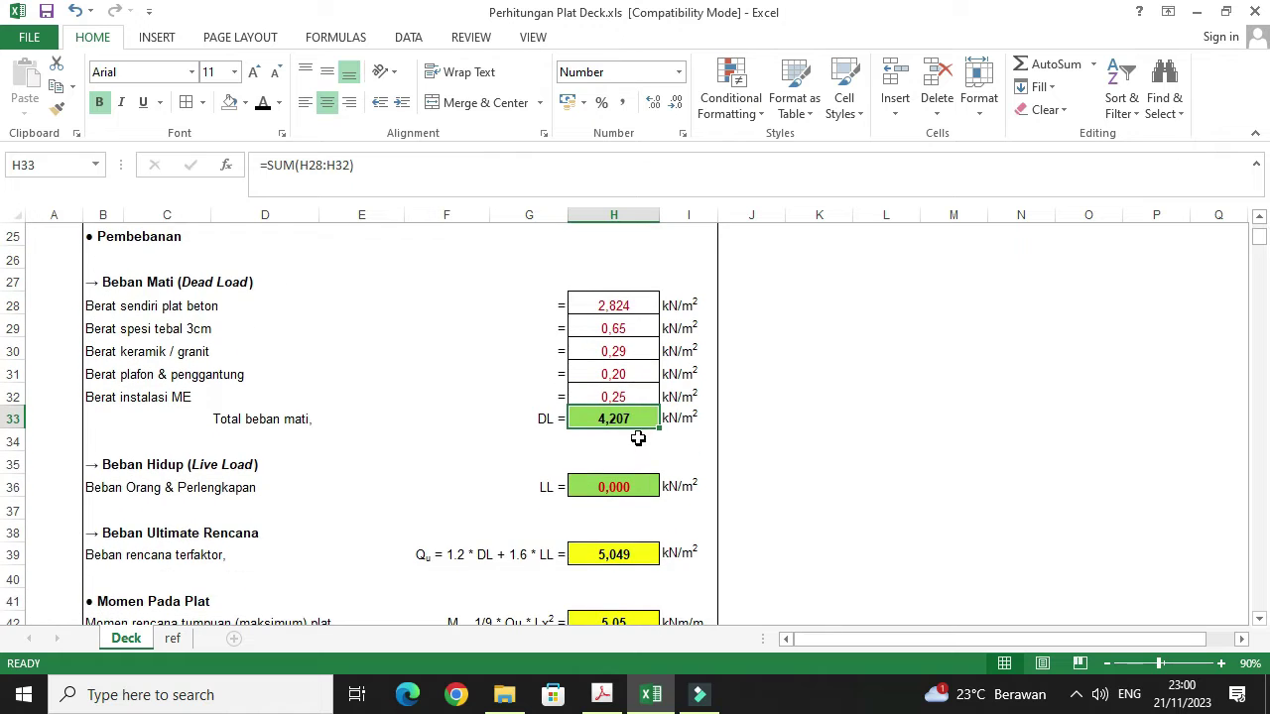
# Step: Check the dead-load SUM range in H33, then enter live load 2,4 in H36
pyautogui.doubleClick(637, 417)
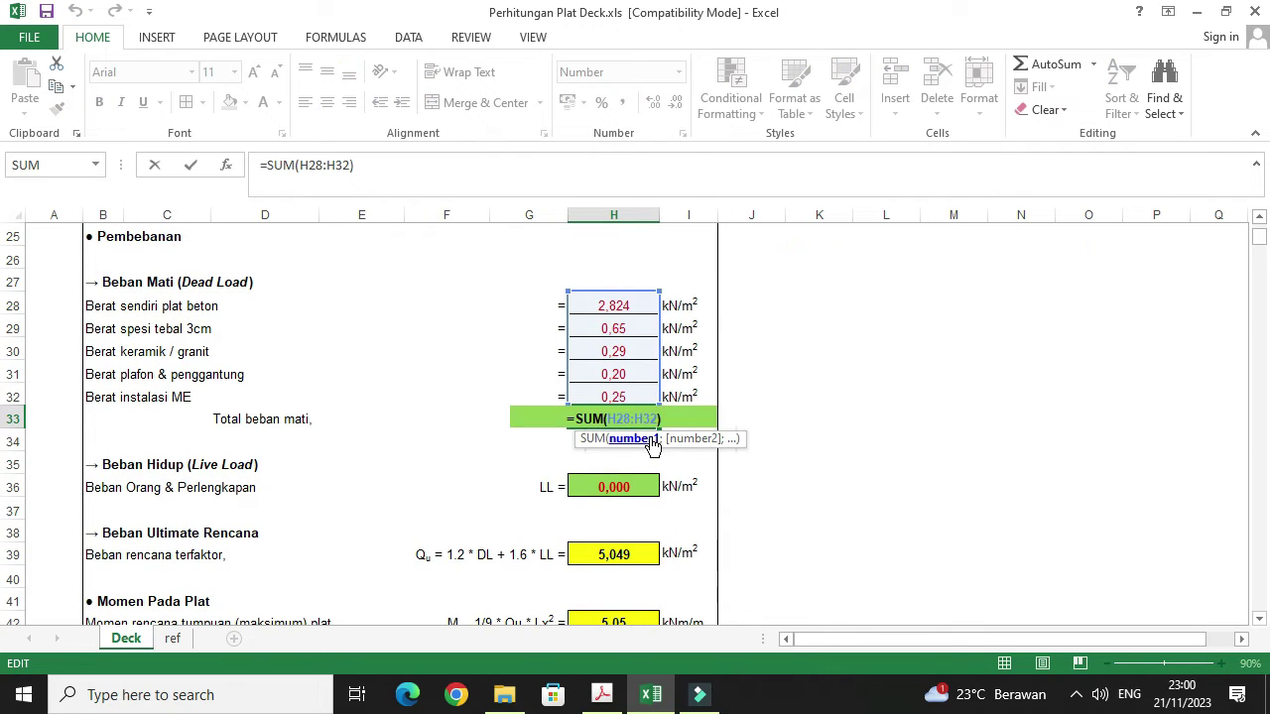
pyautogui.press('Escape')
pyautogui.scroll(-1, 657, 465)
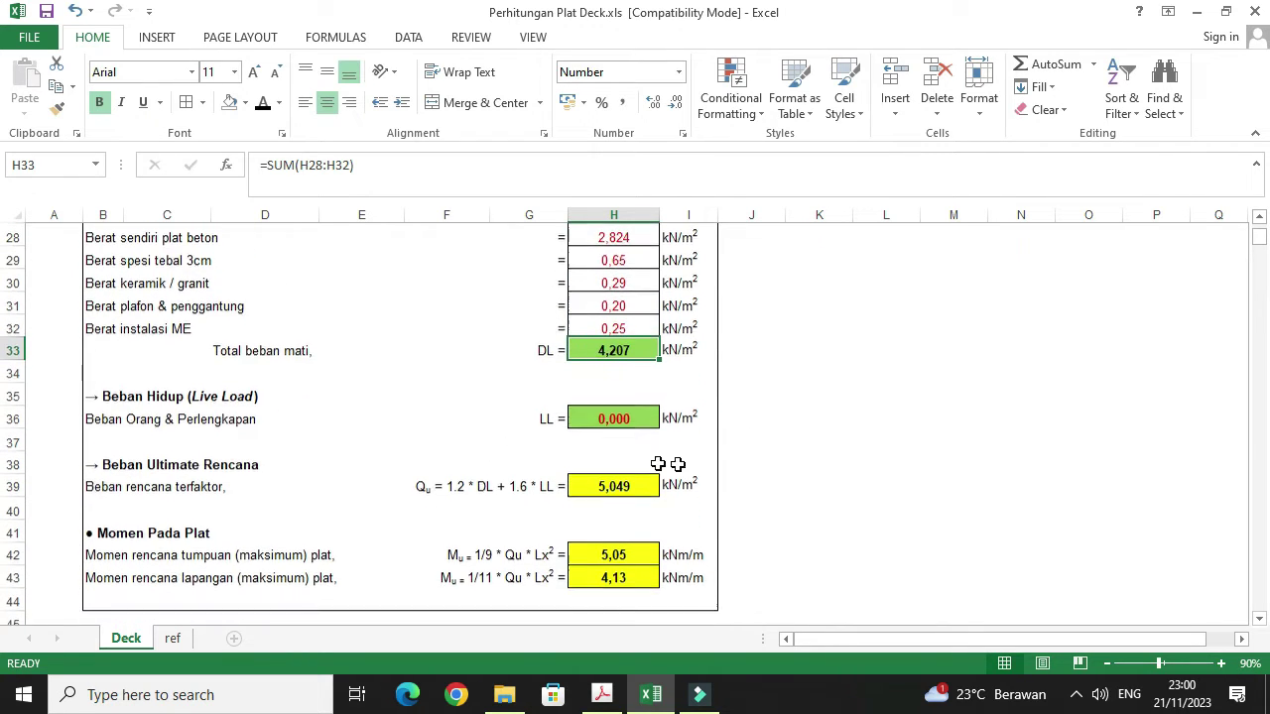
pyautogui.click(643, 417)
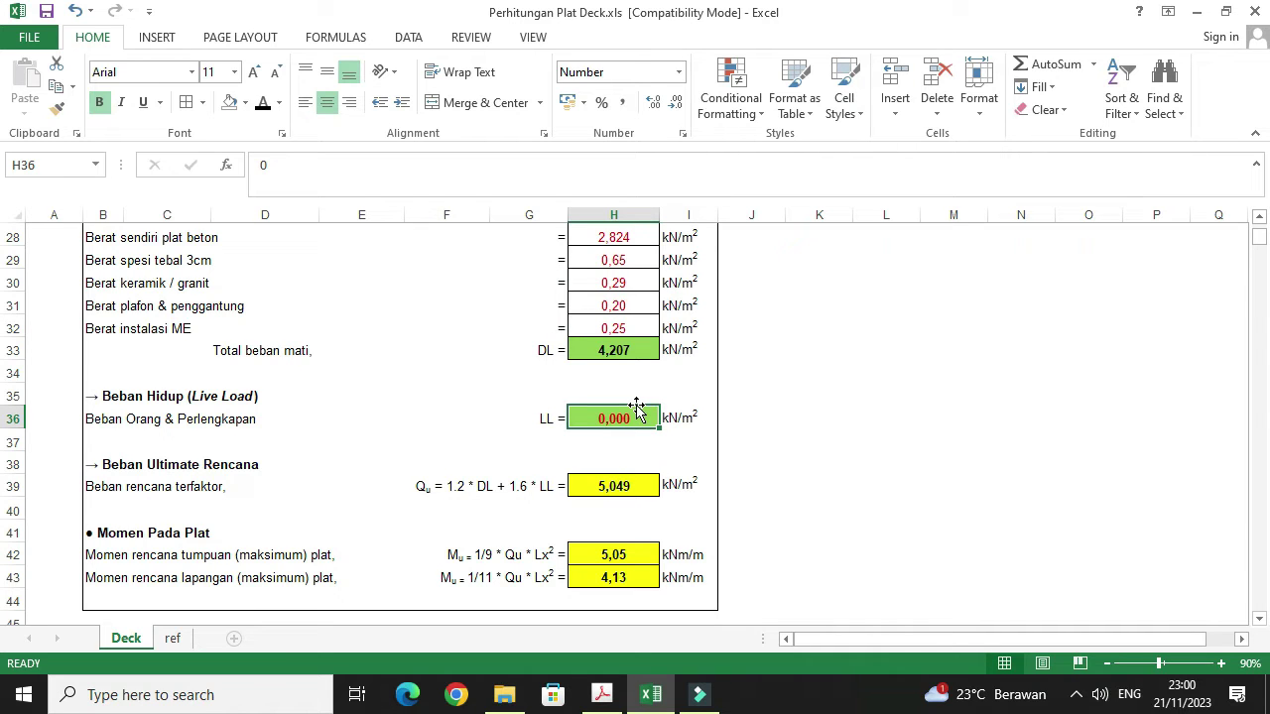
pyautogui.write('2,4')
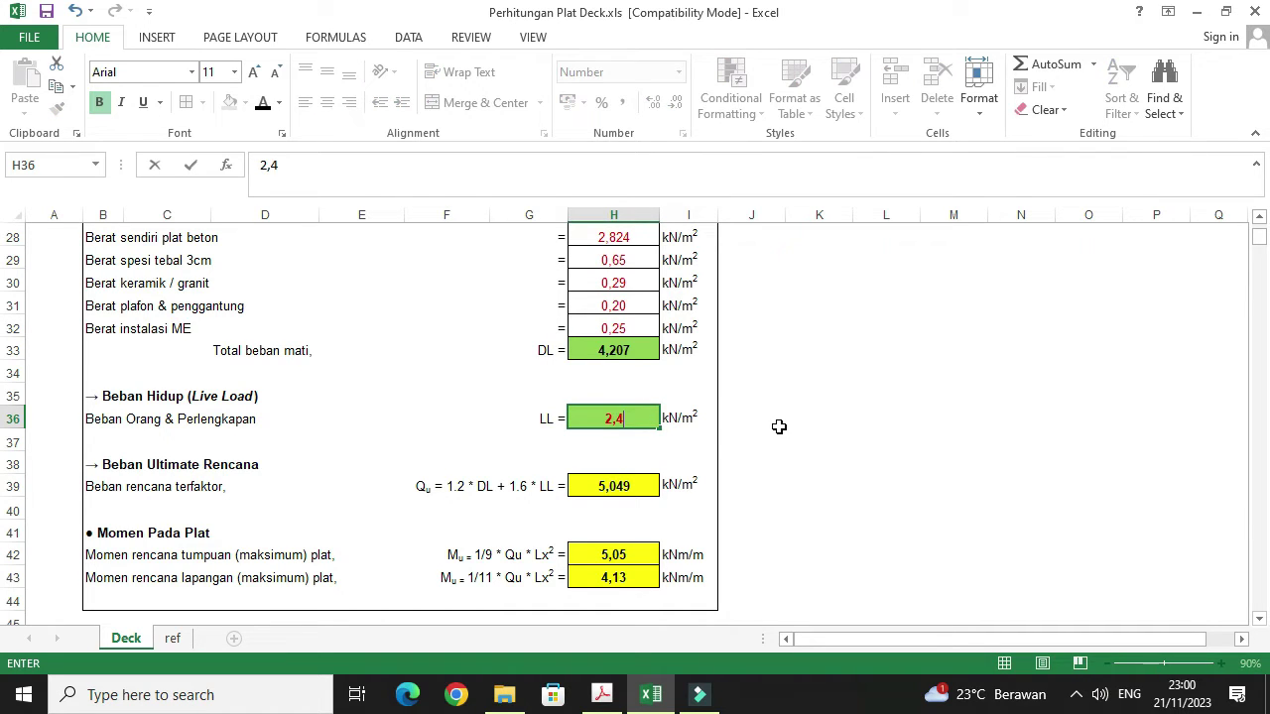
pyautogui.hotkey('ctrl', 'Return')
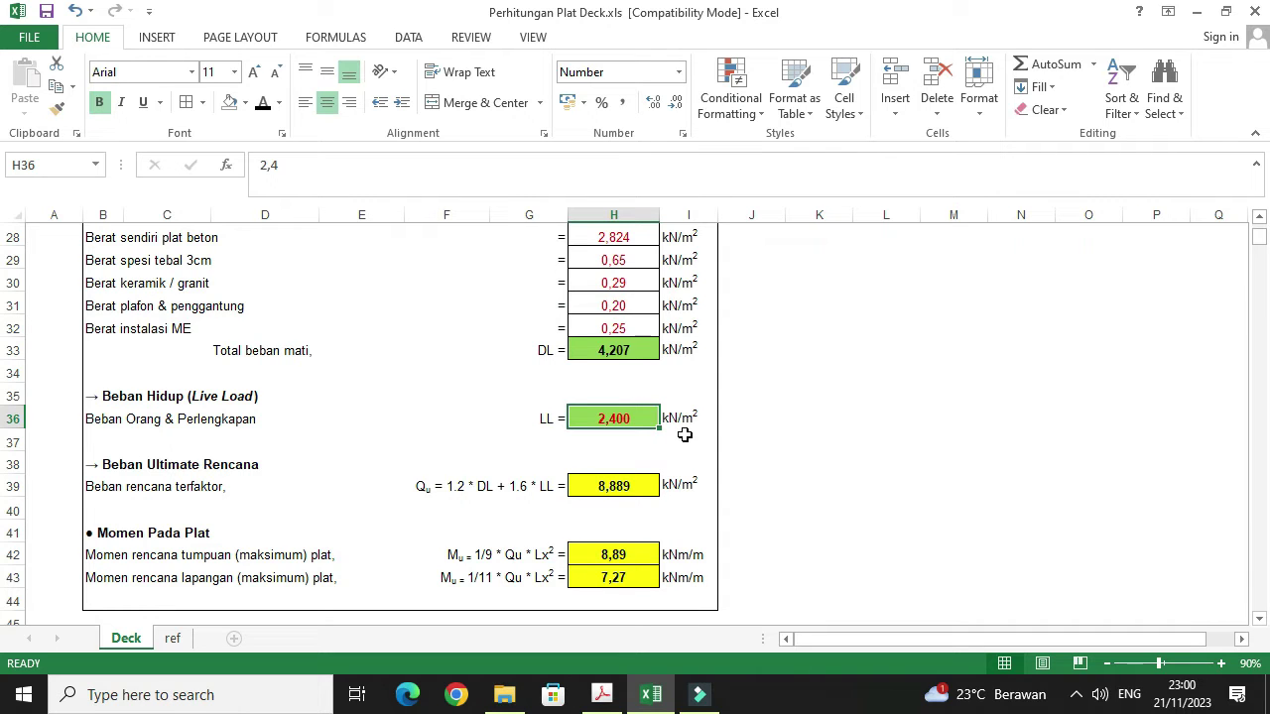
pyautogui.click(618, 484)
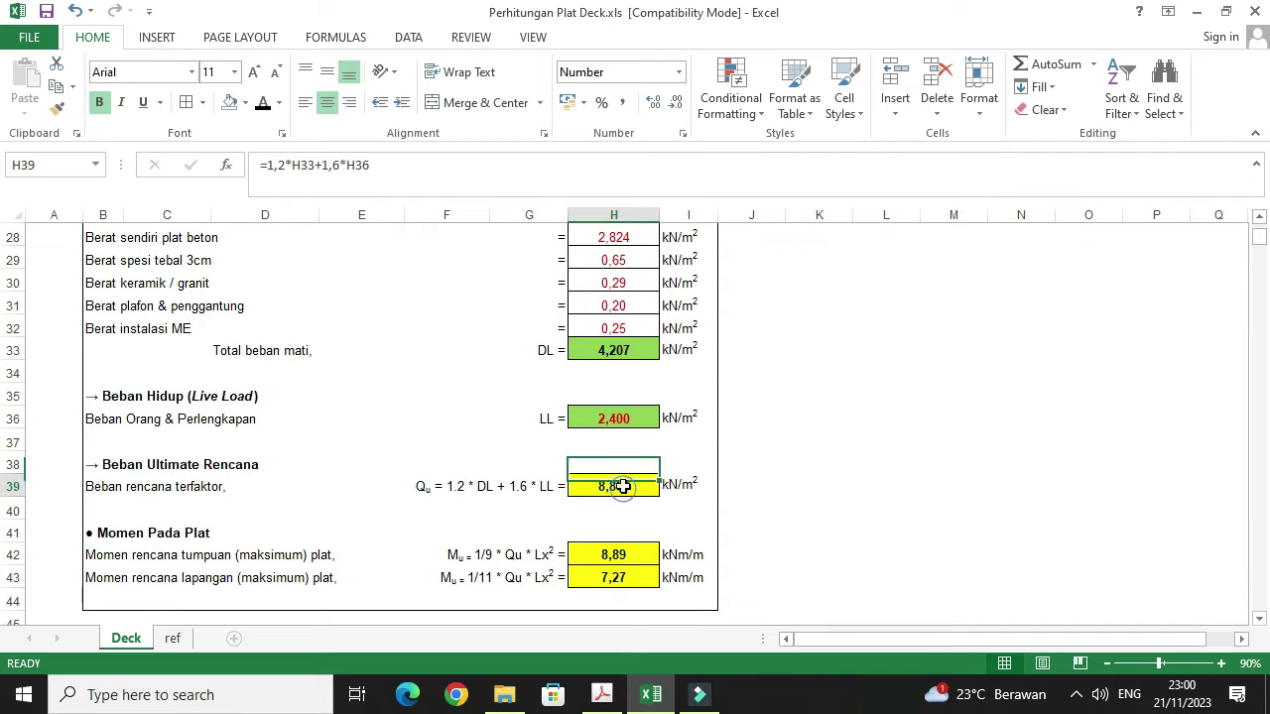
pyautogui.scroll(-1, 615, 483)
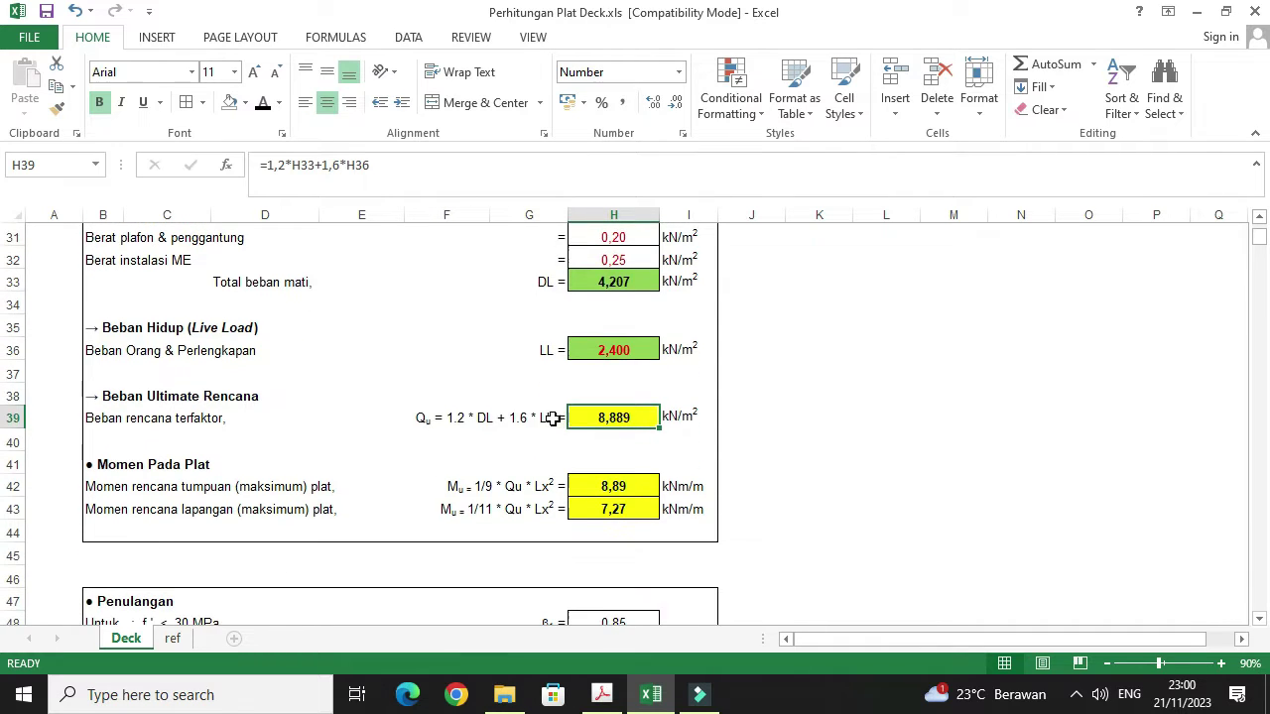
pyautogui.doubleClick(619, 418)
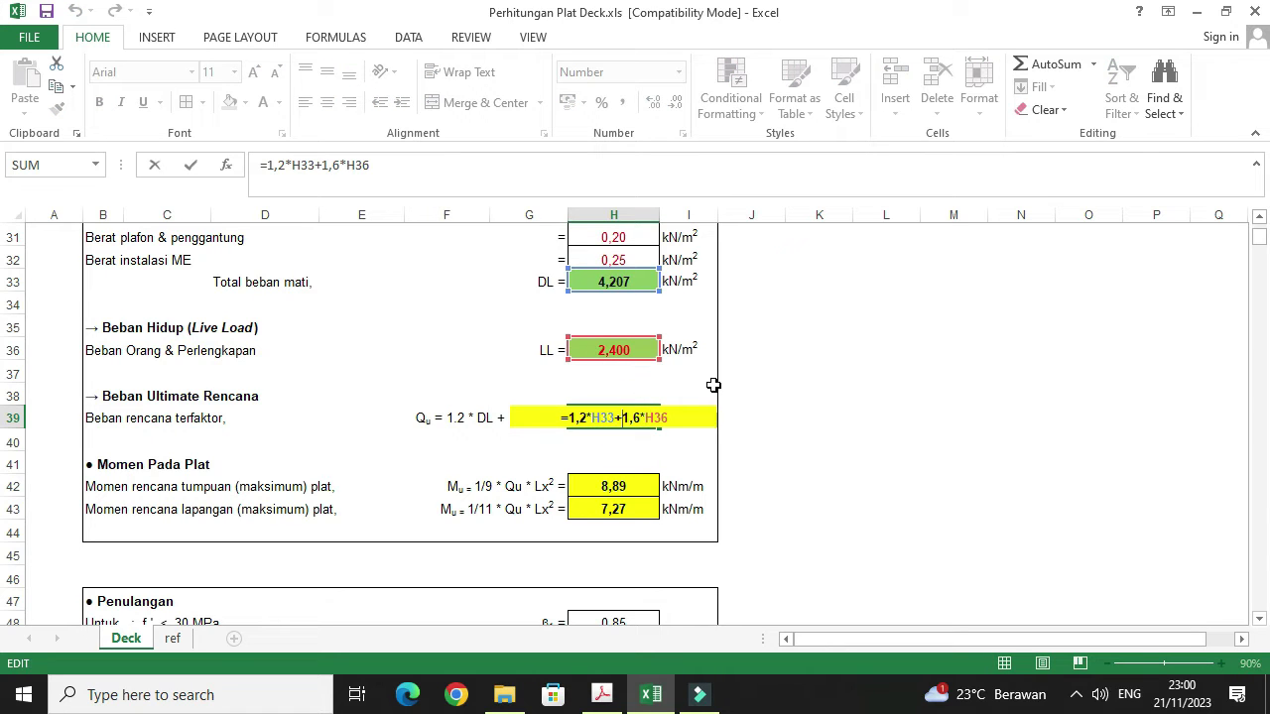
pyautogui.press('Escape')
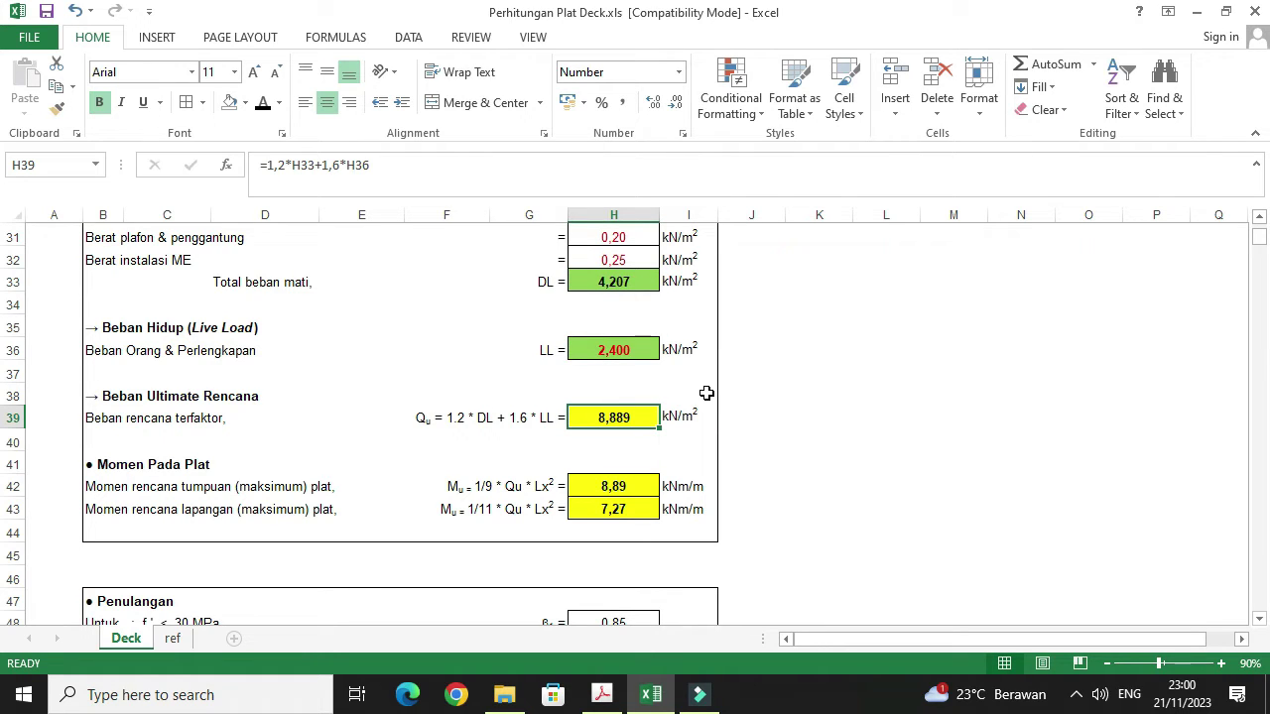
pyautogui.scroll(1, 595, 436)
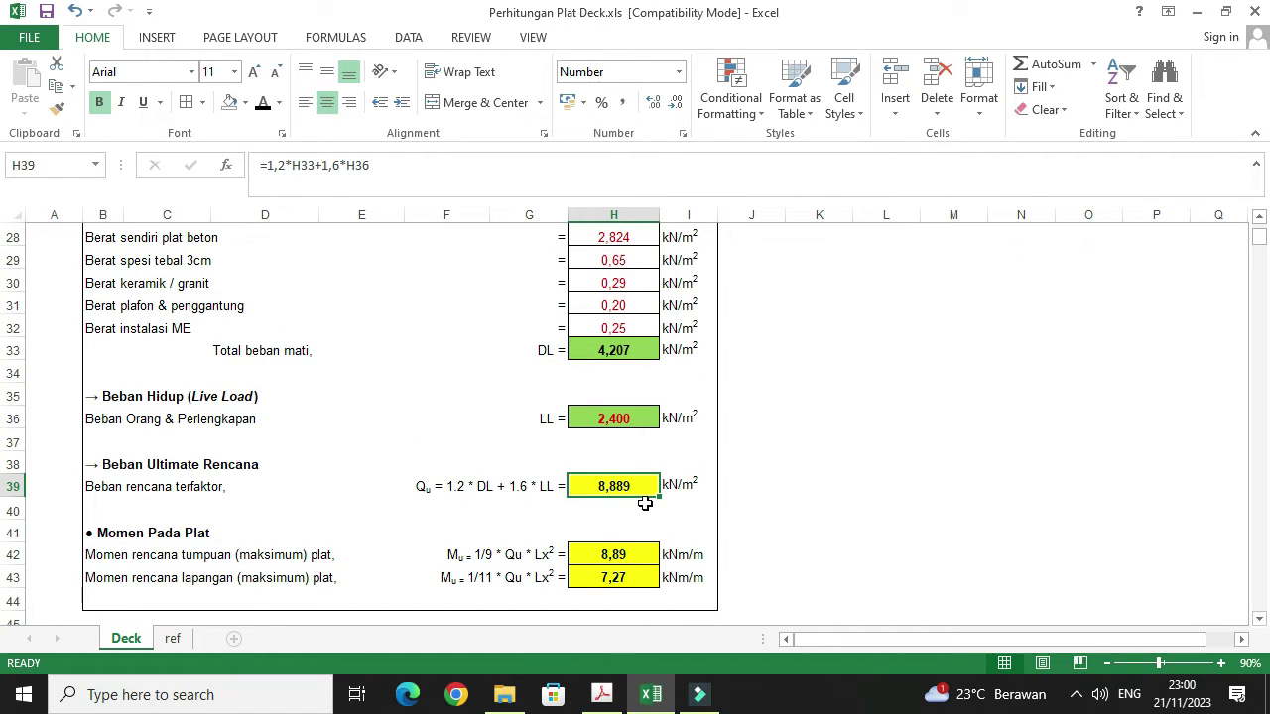
pyautogui.doubleClick(646, 486)
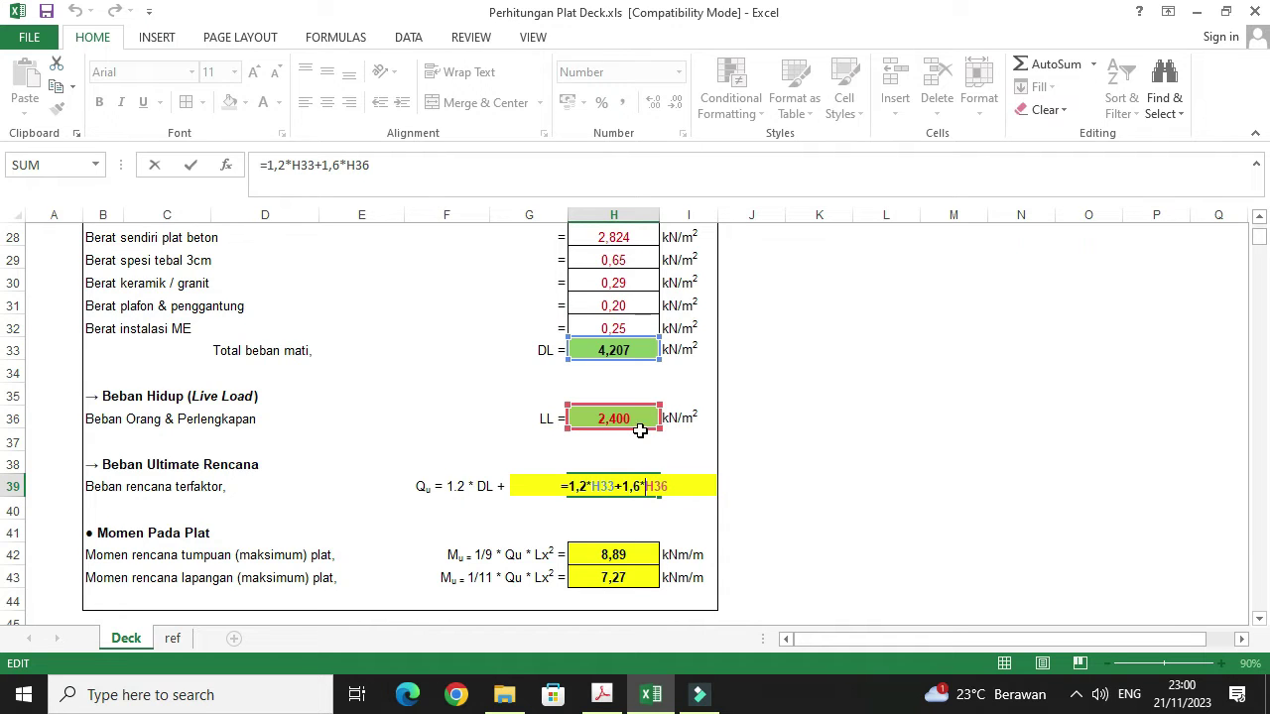
pyautogui.press('Escape')
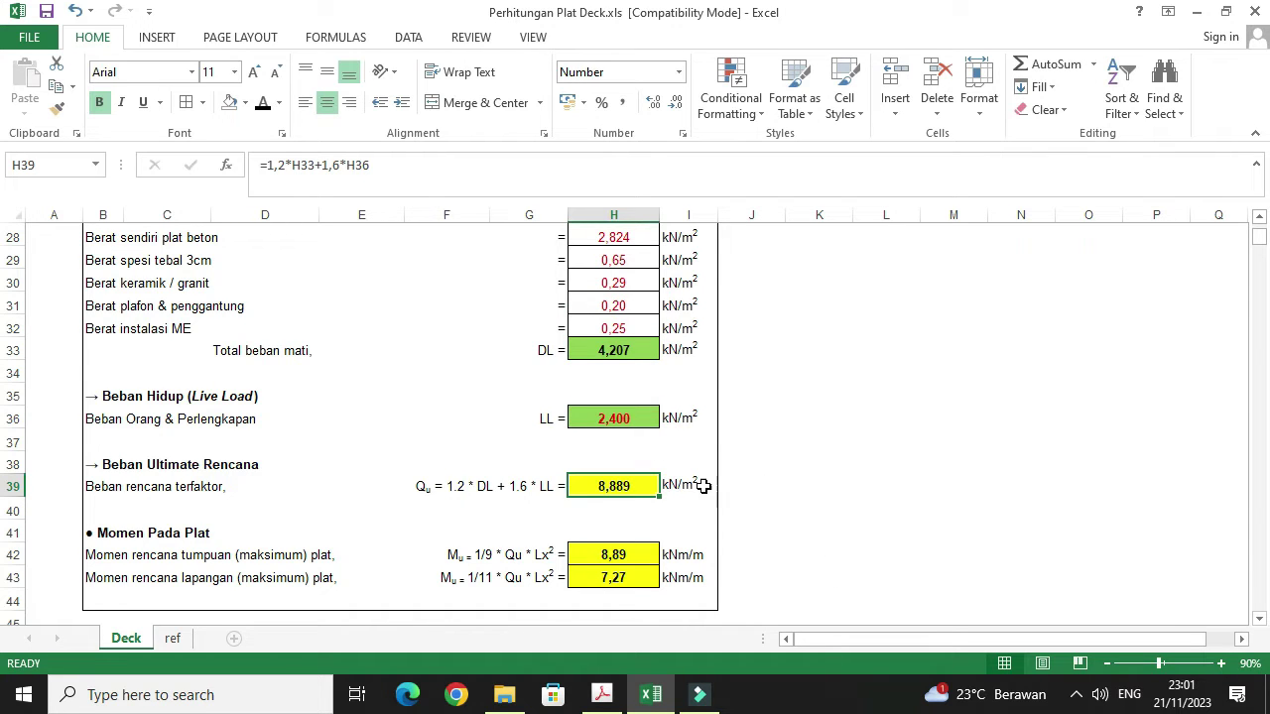
pyautogui.scroll(-1, 701, 484)
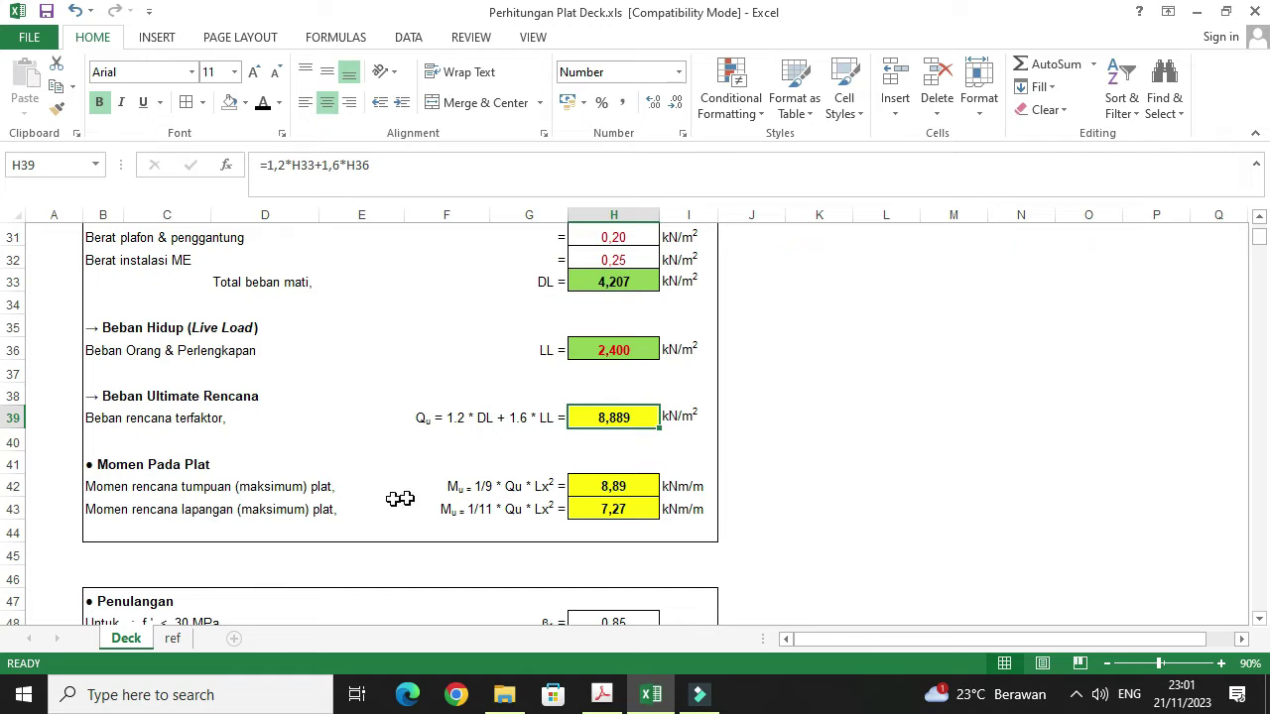
pyautogui.click(627, 486)
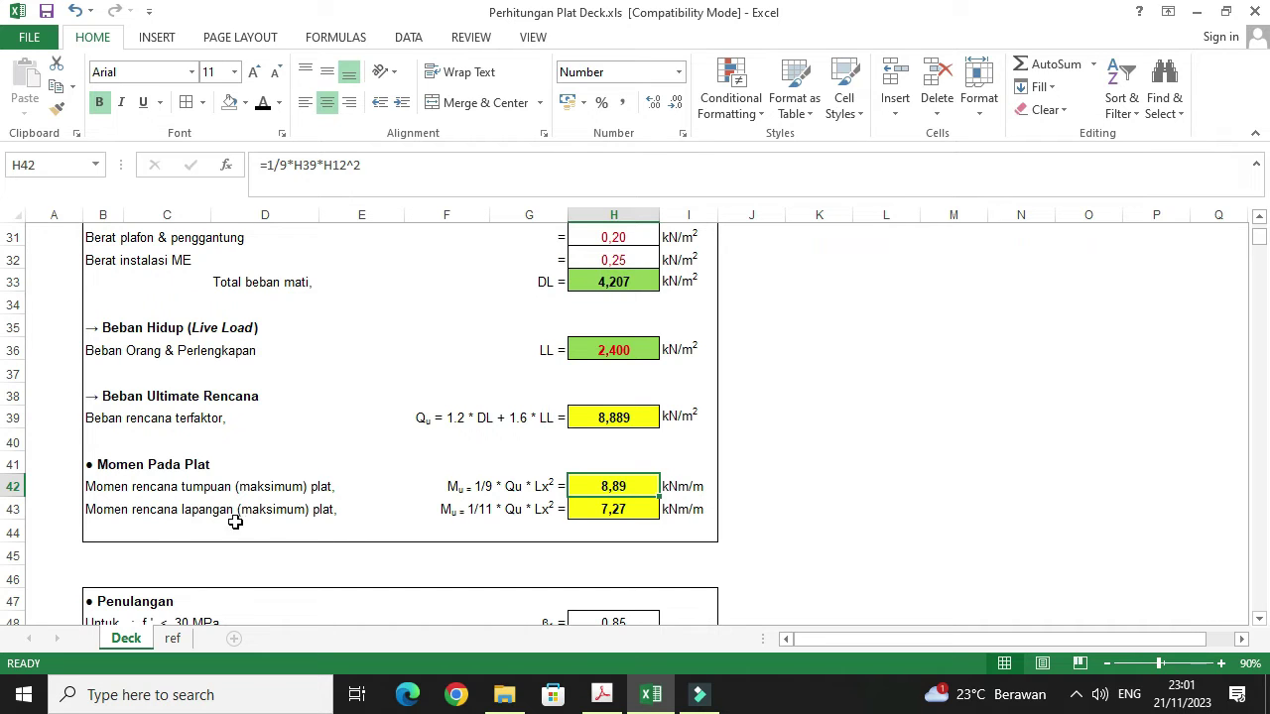
pyautogui.click(613, 510)
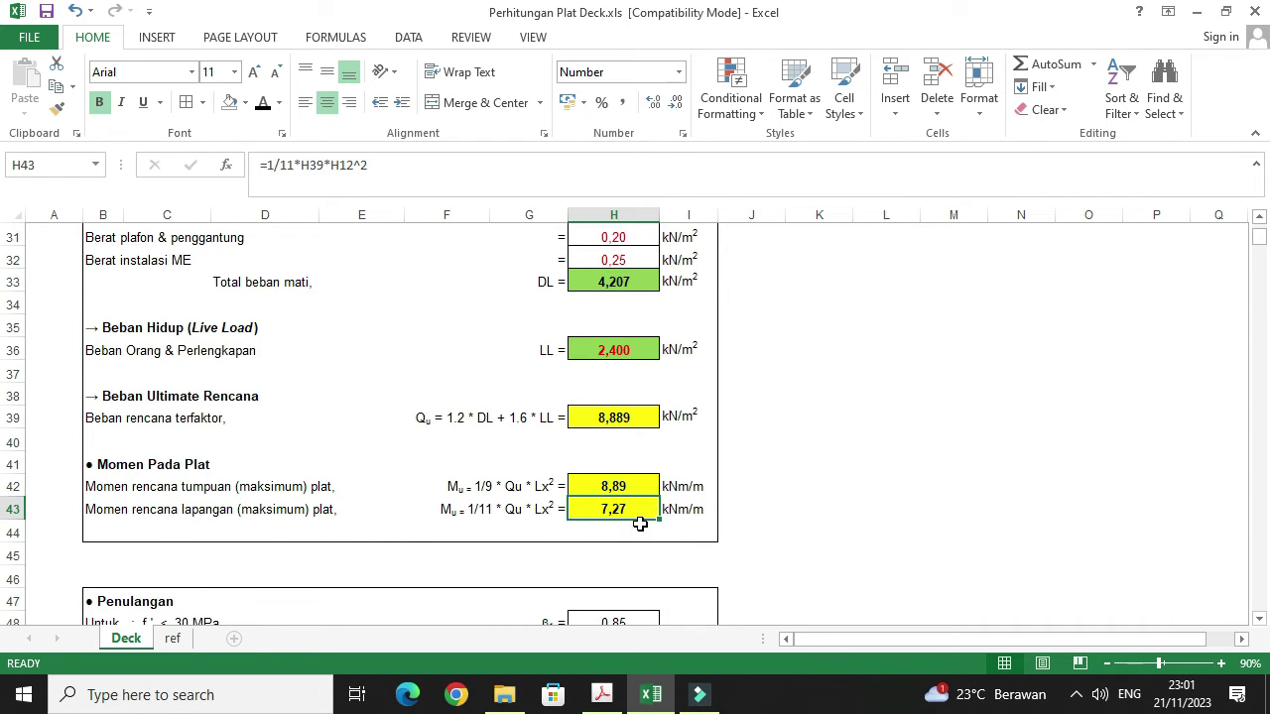
pyautogui.scroll(-1, 603, 510)
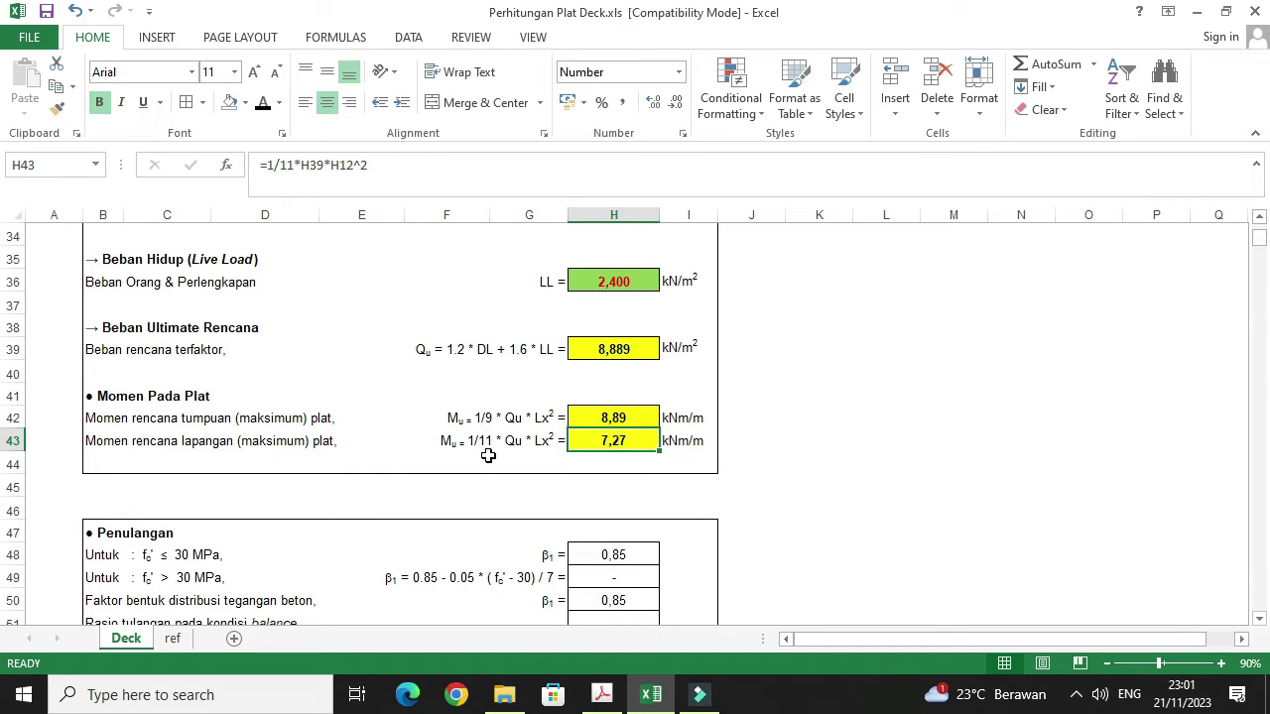
pyautogui.click(172, 638)
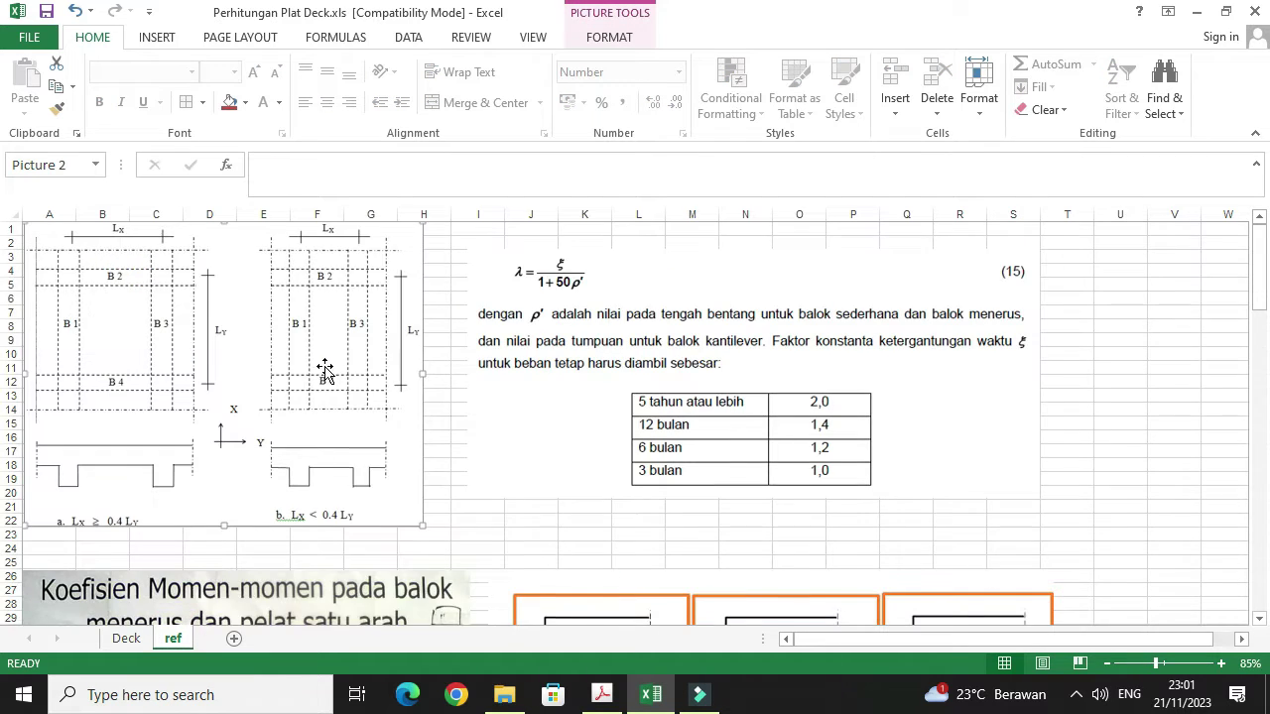
pyautogui.scroll(-4, 314, 371)
pyautogui.scroll(-1, 166, 411)
pyautogui.scroll(-2, 167, 411)
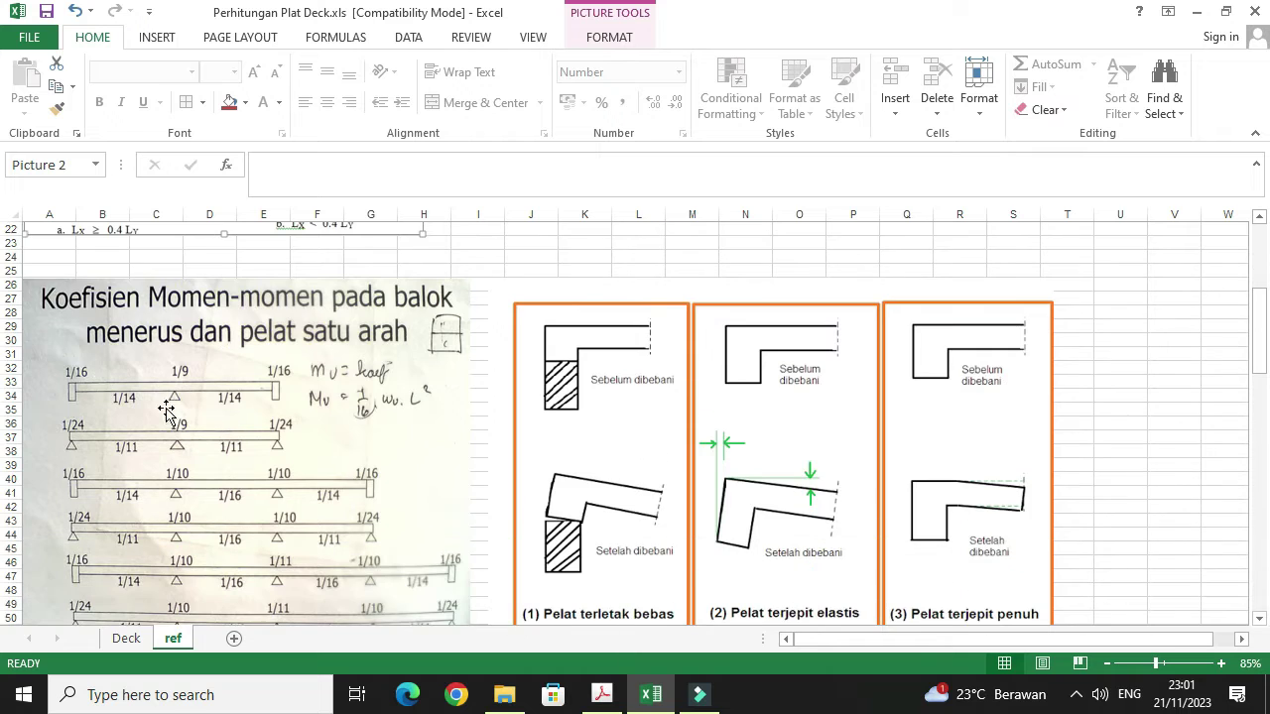
pyautogui.scroll(-1, 212, 453)
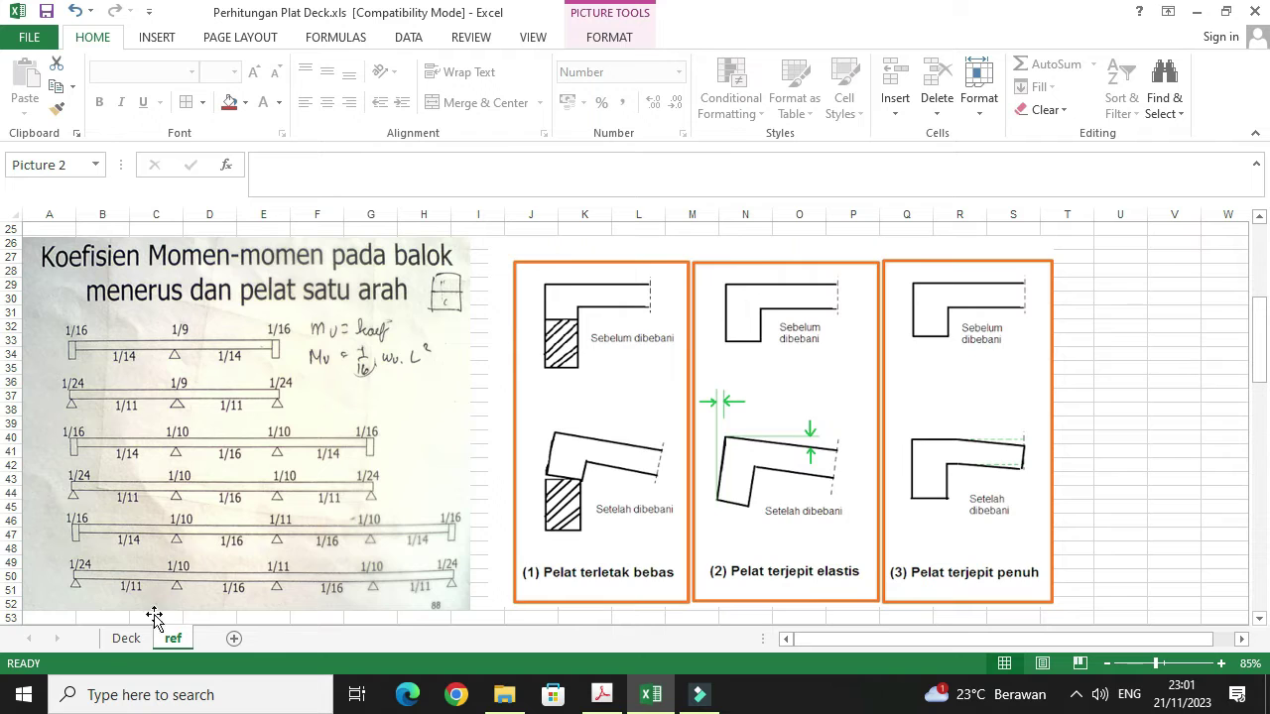
pyautogui.click(126, 639)
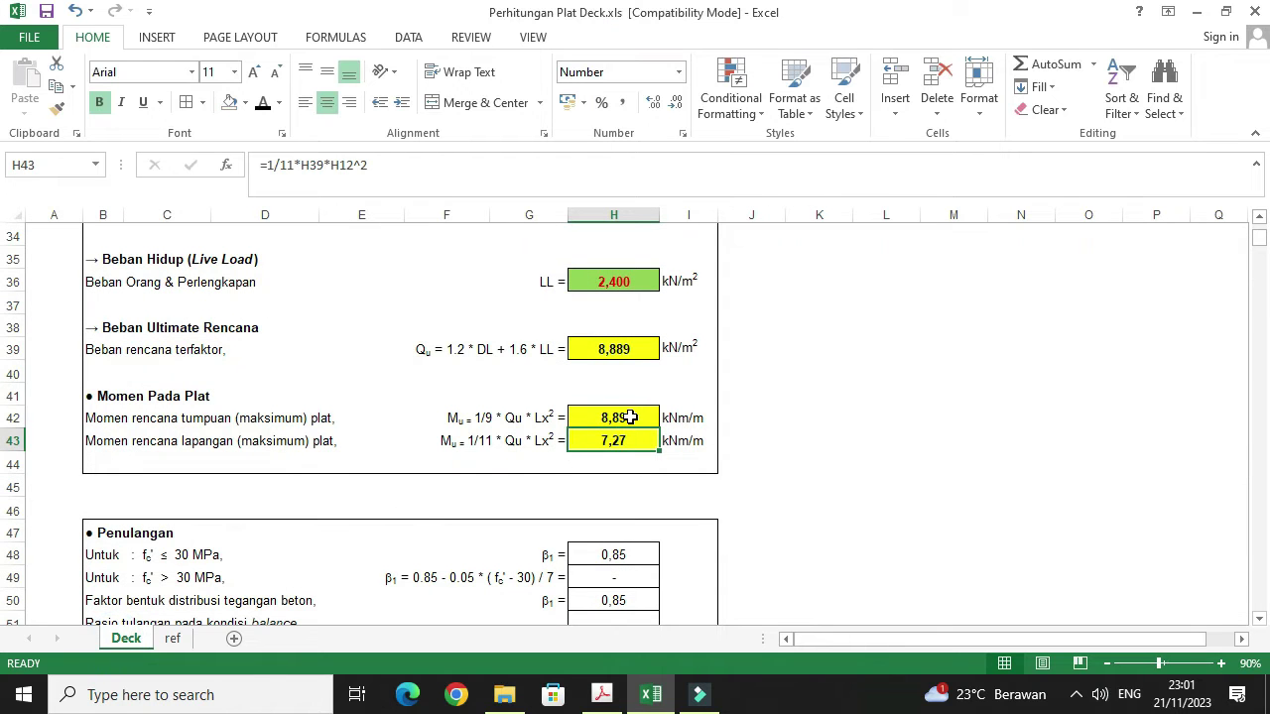
# Step: On the Deck sheet, inspect the field moment in H43 and the β1 formula in H48
pyautogui.click(630, 417)
pyautogui.click(617, 438)
pyautogui.scroll(2, 539, 425)
pyautogui.scroll(3, 539, 424)
pyautogui.scroll(-2, 392, 368)
pyautogui.scroll(-2, 392, 368)
pyautogui.scroll(-4, 392, 368)
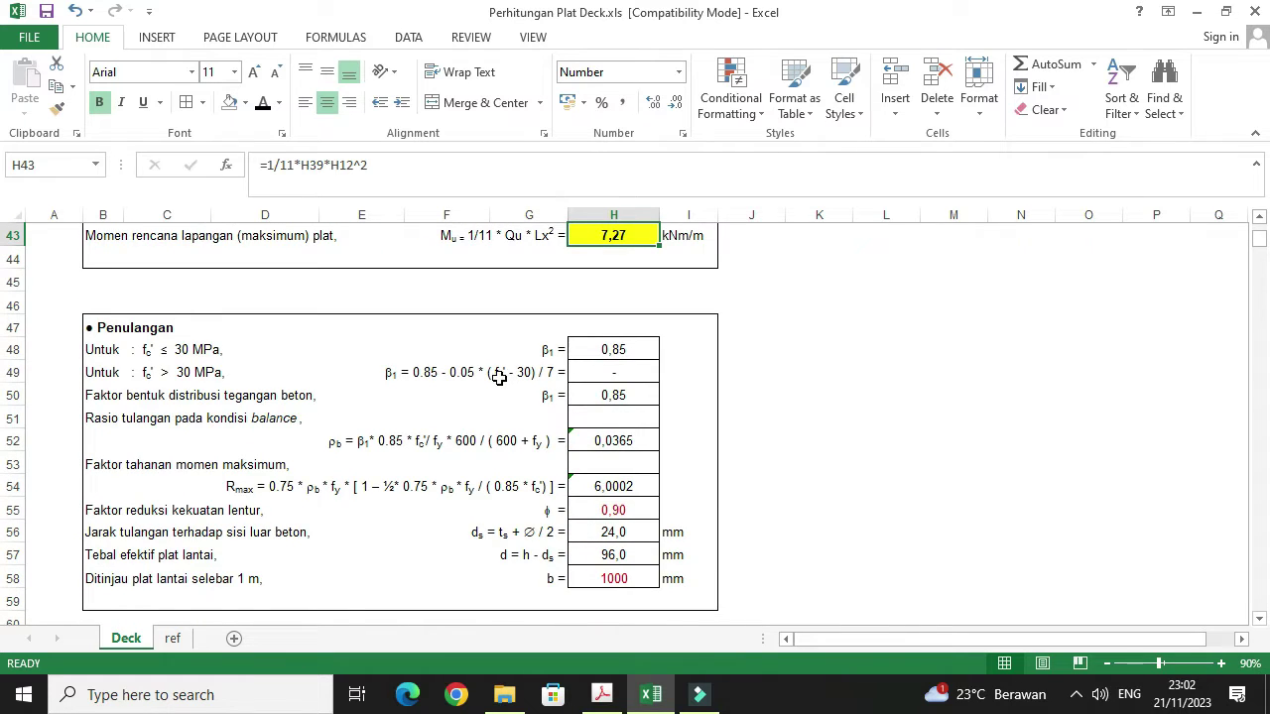
pyautogui.scroll(-1, 499, 378)
pyautogui.click(595, 282)
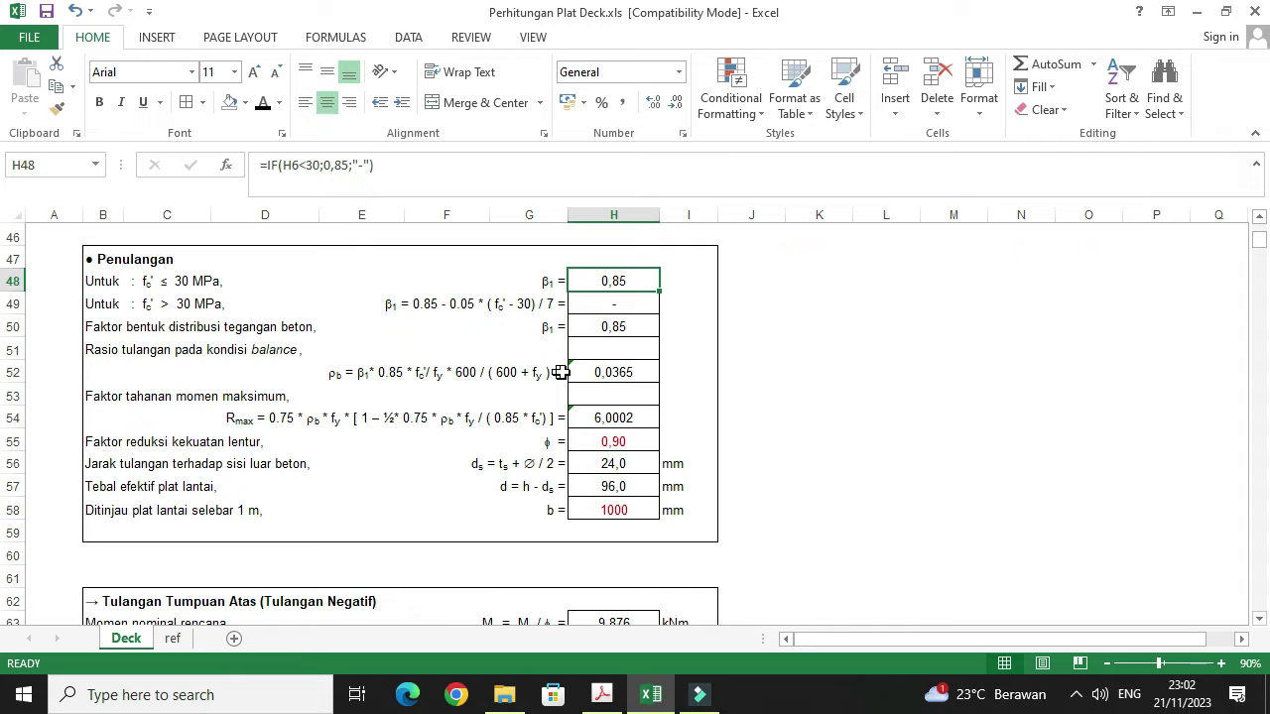
# Step: Review the maximum resistance factor, strength reduction factor and cover distance formulas in H54–H56
pyautogui.click(616, 413)
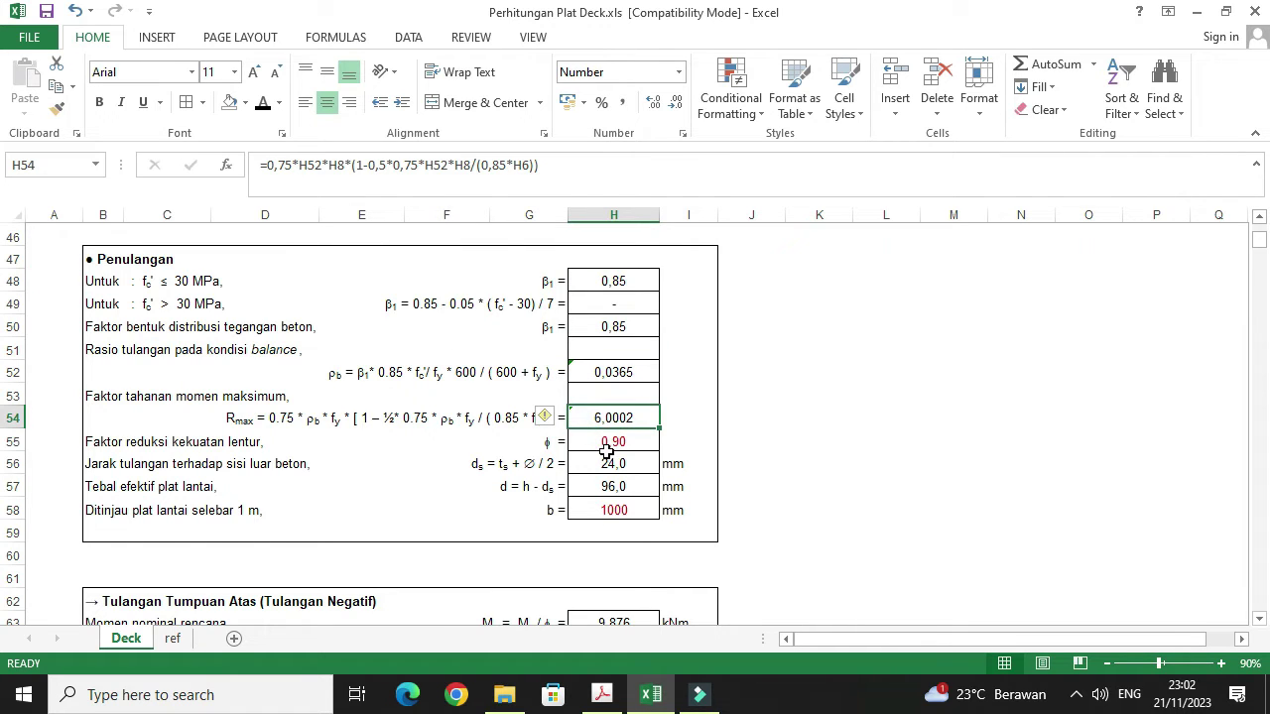
pyautogui.click(616, 445)
pyautogui.click(616, 462)
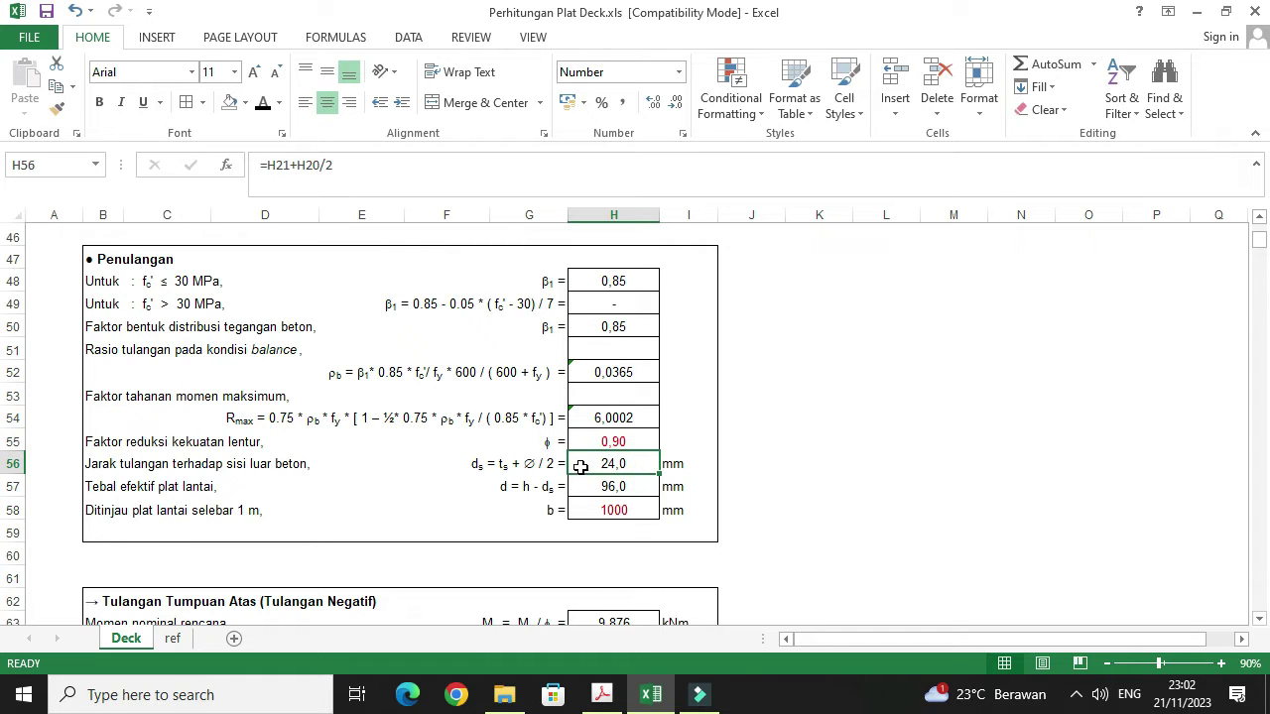
pyautogui.scroll(-1, 689, 436)
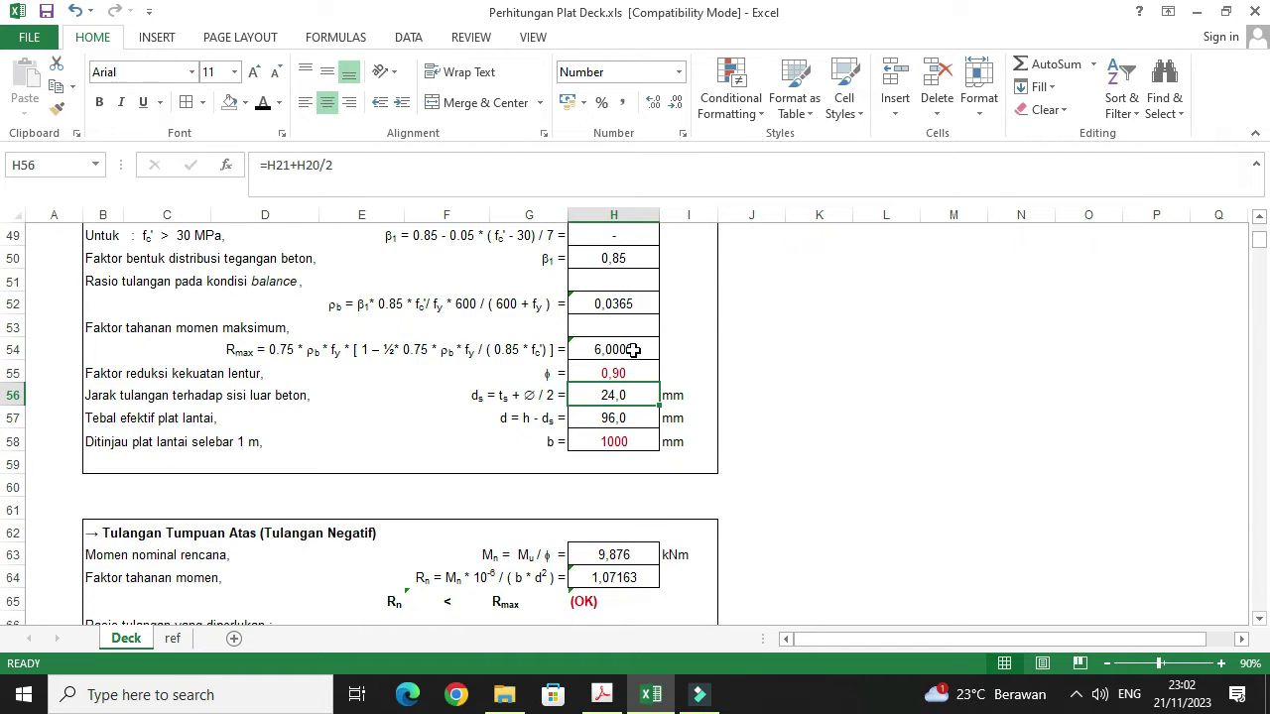
pyautogui.scroll(-1, 609, 257)
pyautogui.scroll(-1, 541, 327)
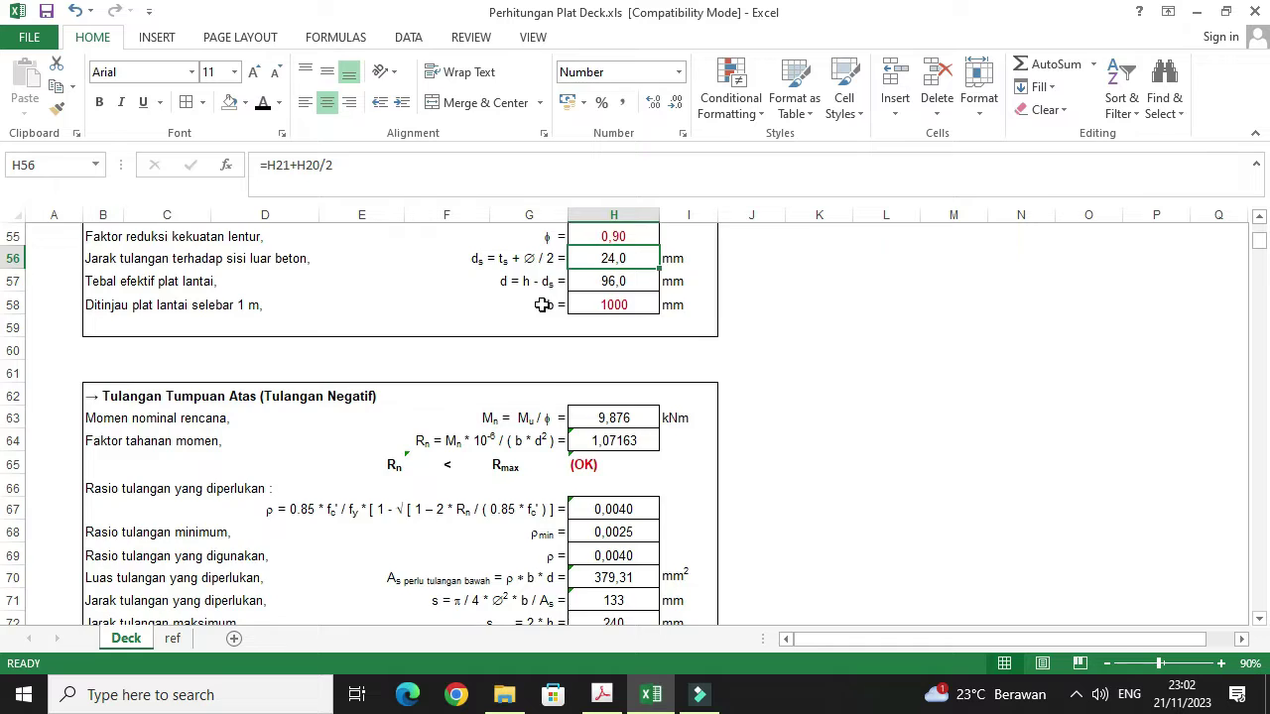
pyautogui.scroll(-1, 541, 304)
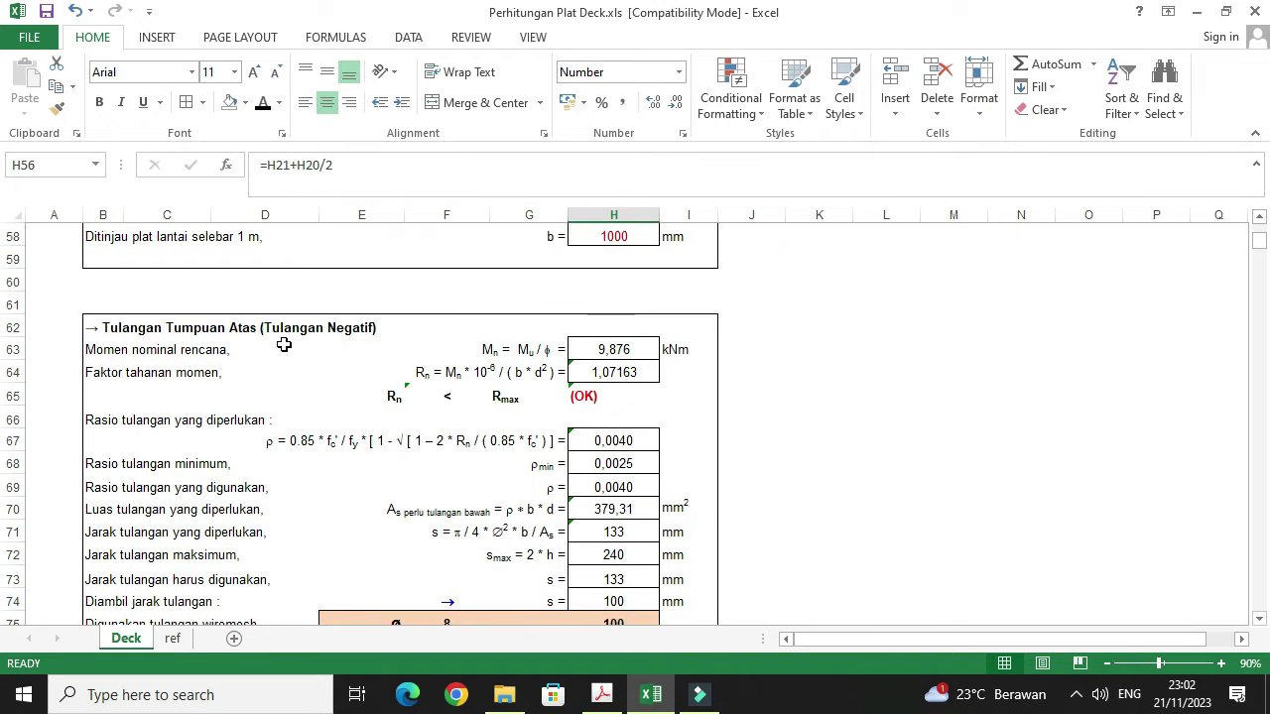
pyautogui.scroll(-1, 284, 344)
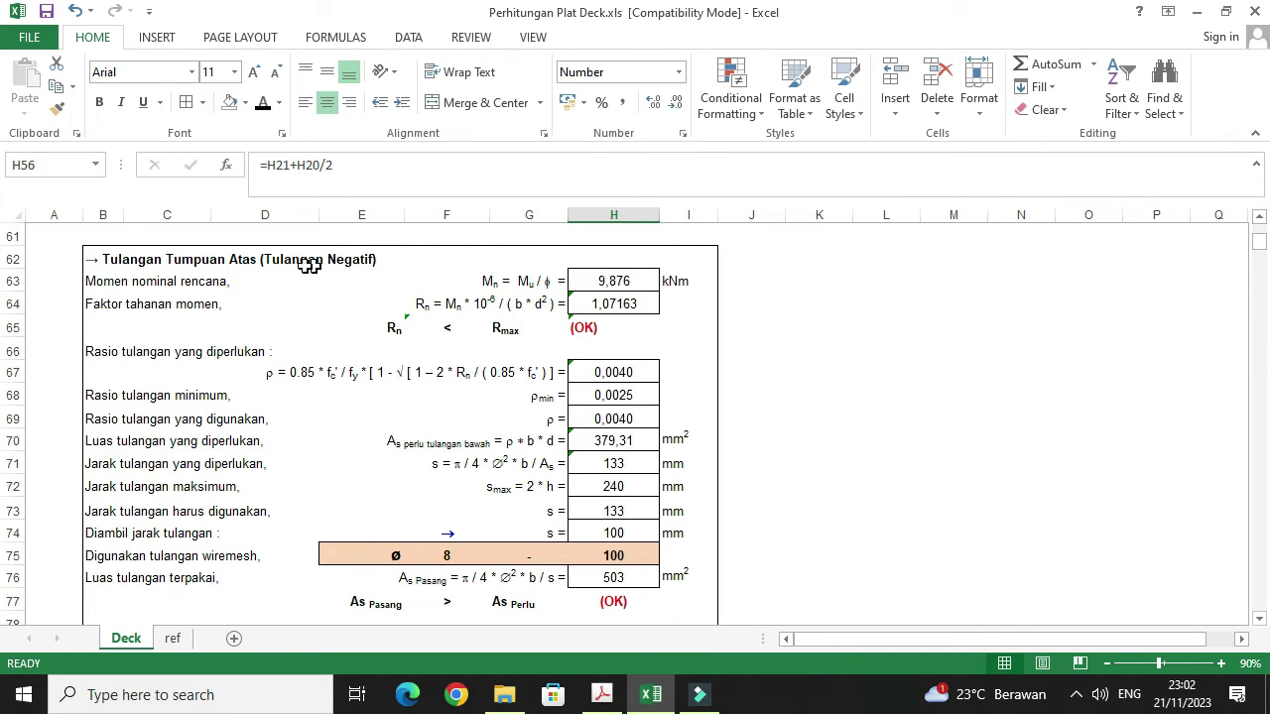
pyautogui.scroll(1, 567, 439)
pyautogui.scroll(2, 566, 438)
pyautogui.scroll(3, 566, 439)
pyautogui.scroll(2, 567, 438)
pyautogui.scroll(1, 566, 438)
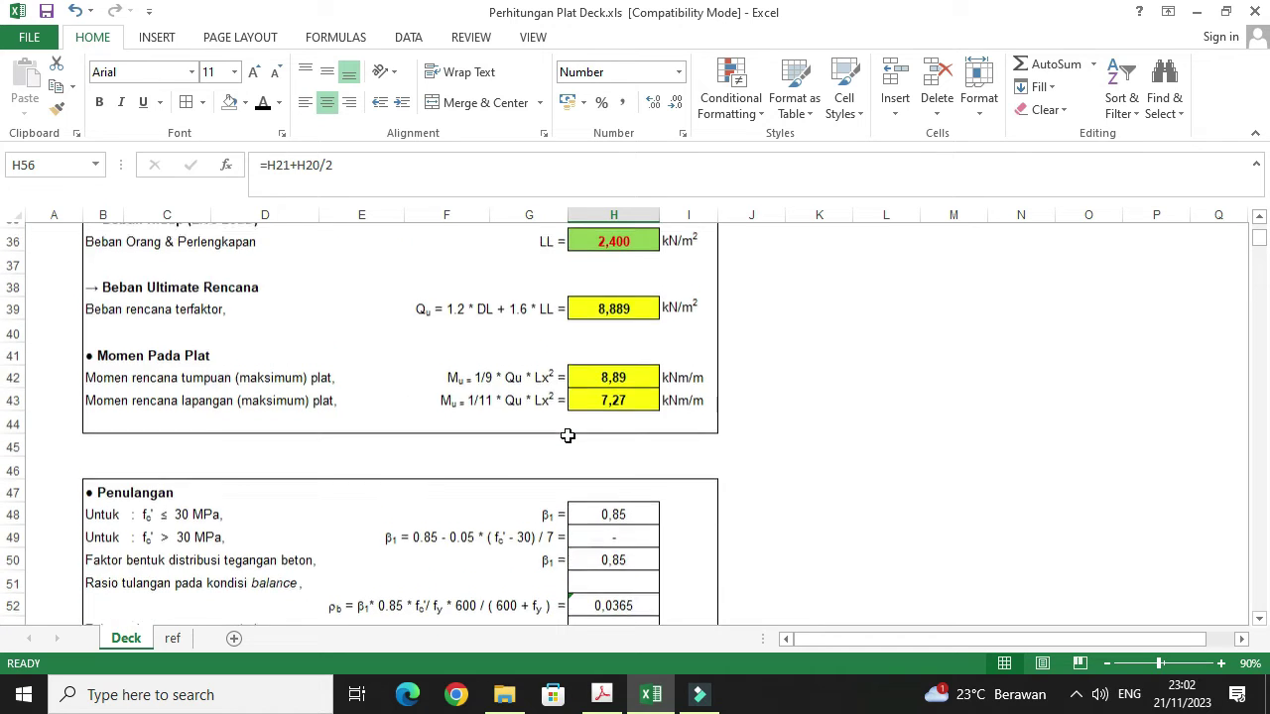
pyautogui.scroll(2, 566, 438)
# Step: Inspect the support moment formula =1/9*H39*H12^2 in H42, then go to the ref sheet
pyautogui.click(646, 483)
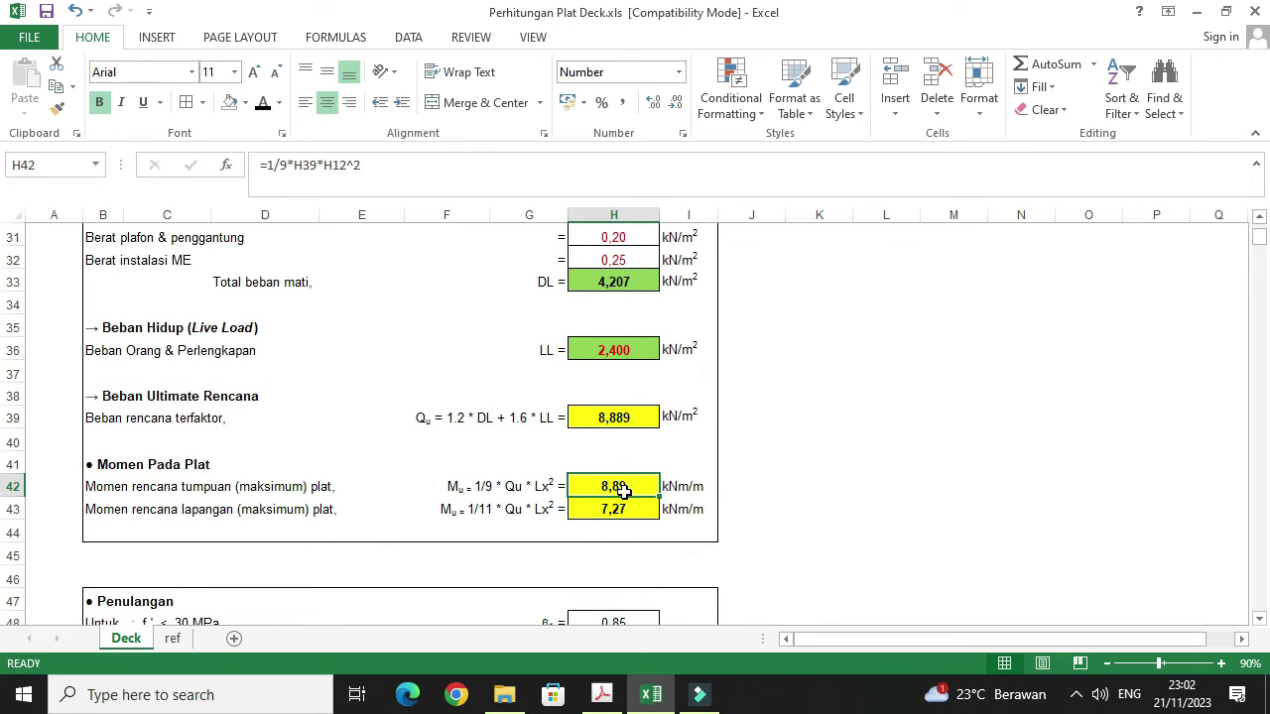
pyautogui.scroll(-3, 619, 476)
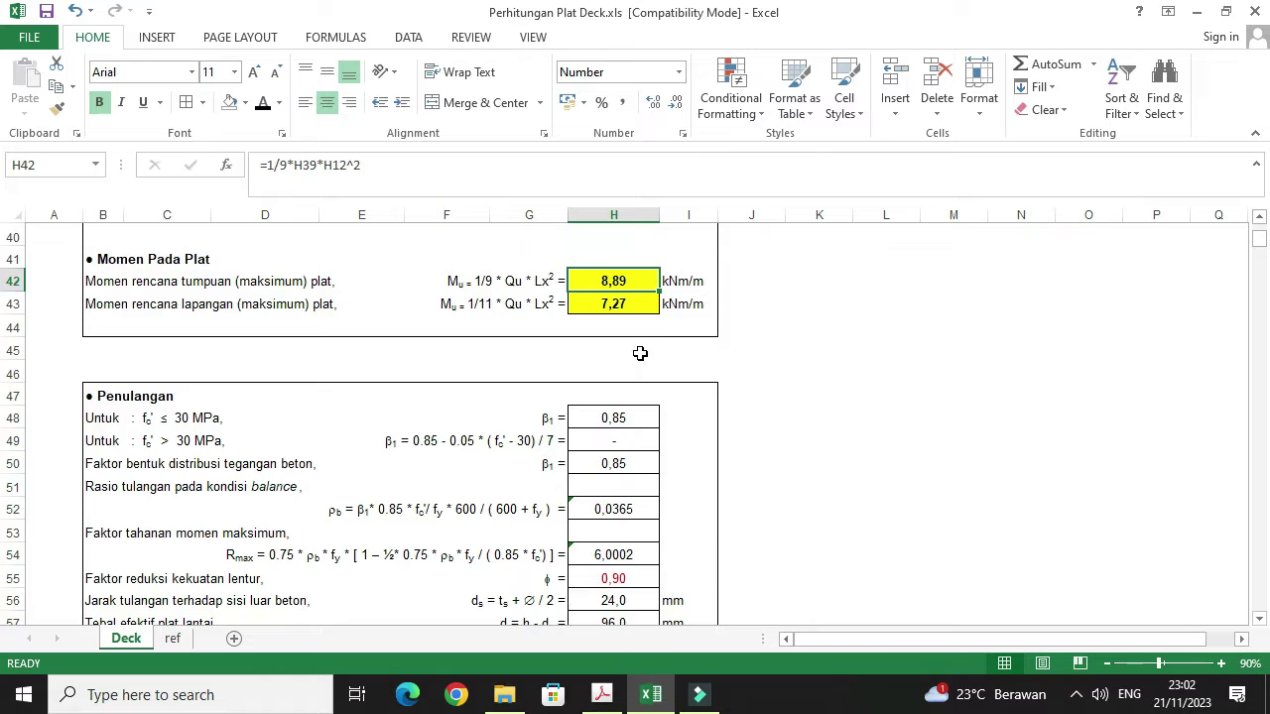
pyautogui.scroll(-3, 640, 353)
pyautogui.scroll(-2, 640, 353)
pyautogui.scroll(-1, 640, 353)
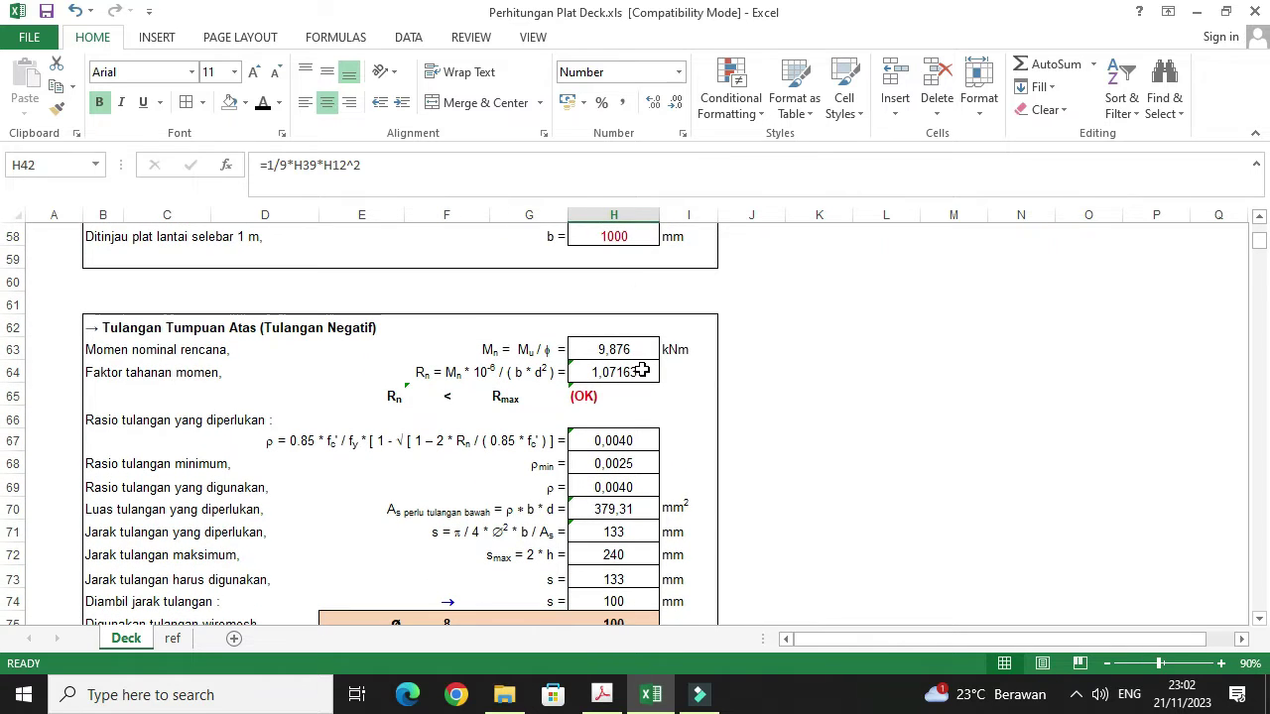
pyautogui.scroll(-1, 504, 396)
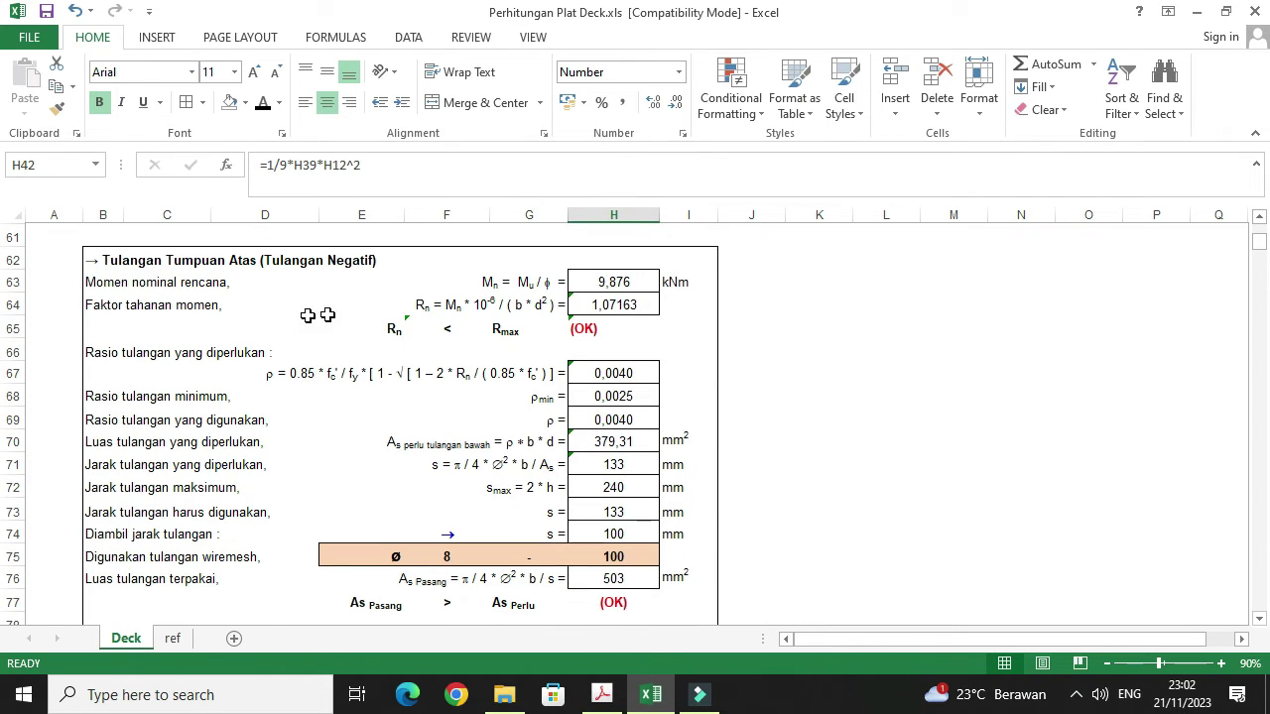
pyautogui.click(174, 640)
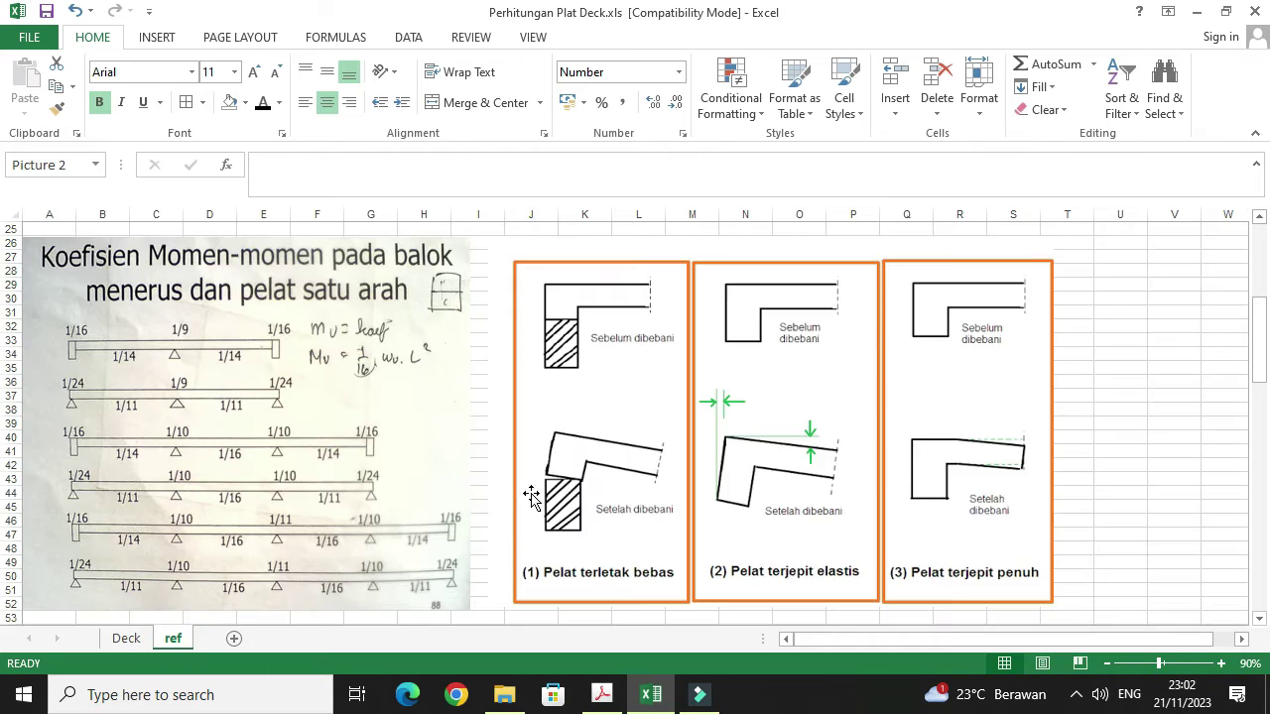
# Step: Scroll down to the reinforcement mesh picture on the ref sheet, then return to the Deck sheet
pyautogui.scroll(-3, 589, 448)
pyautogui.scroll(-3, 589, 447)
pyautogui.scroll(-1, 588, 399)
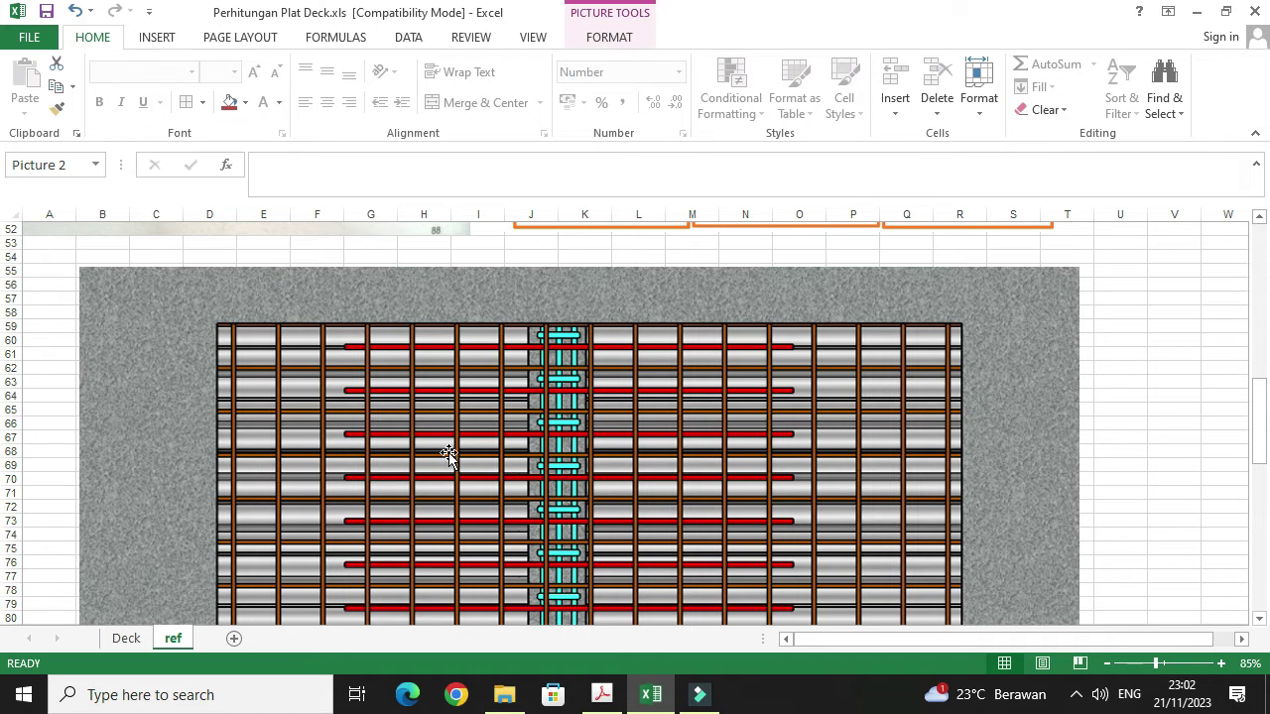
pyautogui.scroll(-1, 658, 395)
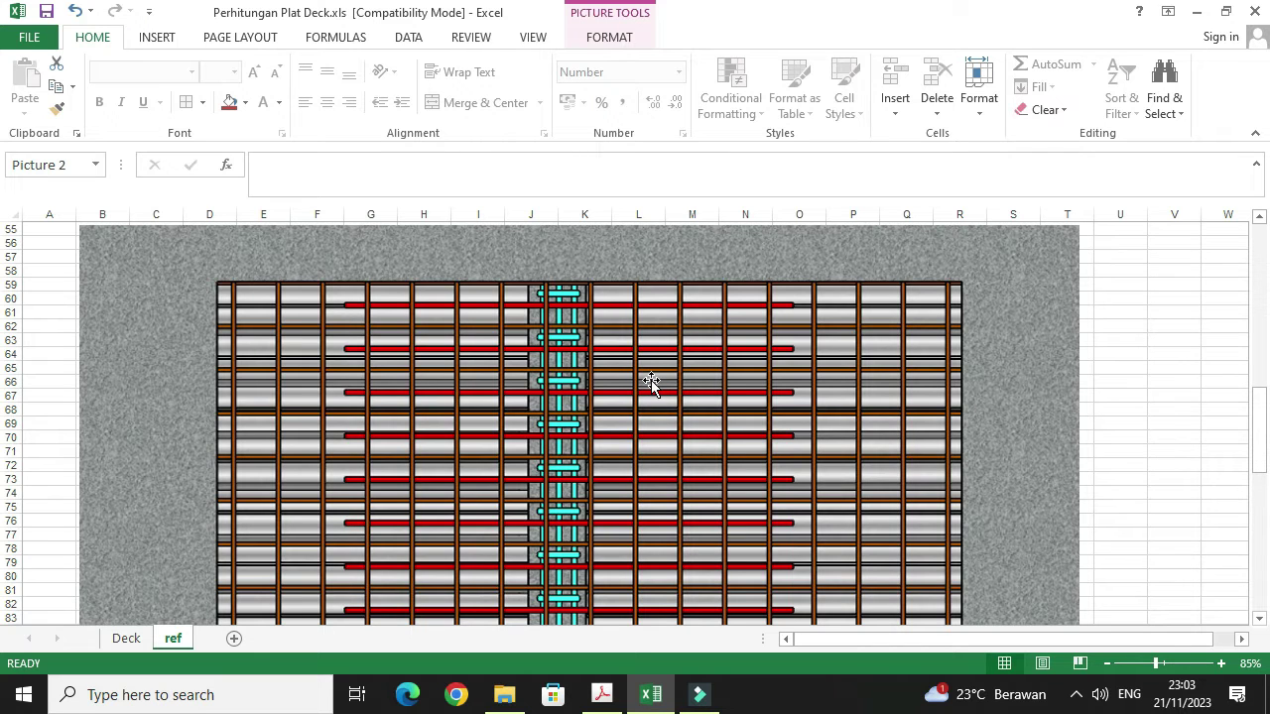
pyautogui.scroll(-1, 651, 382)
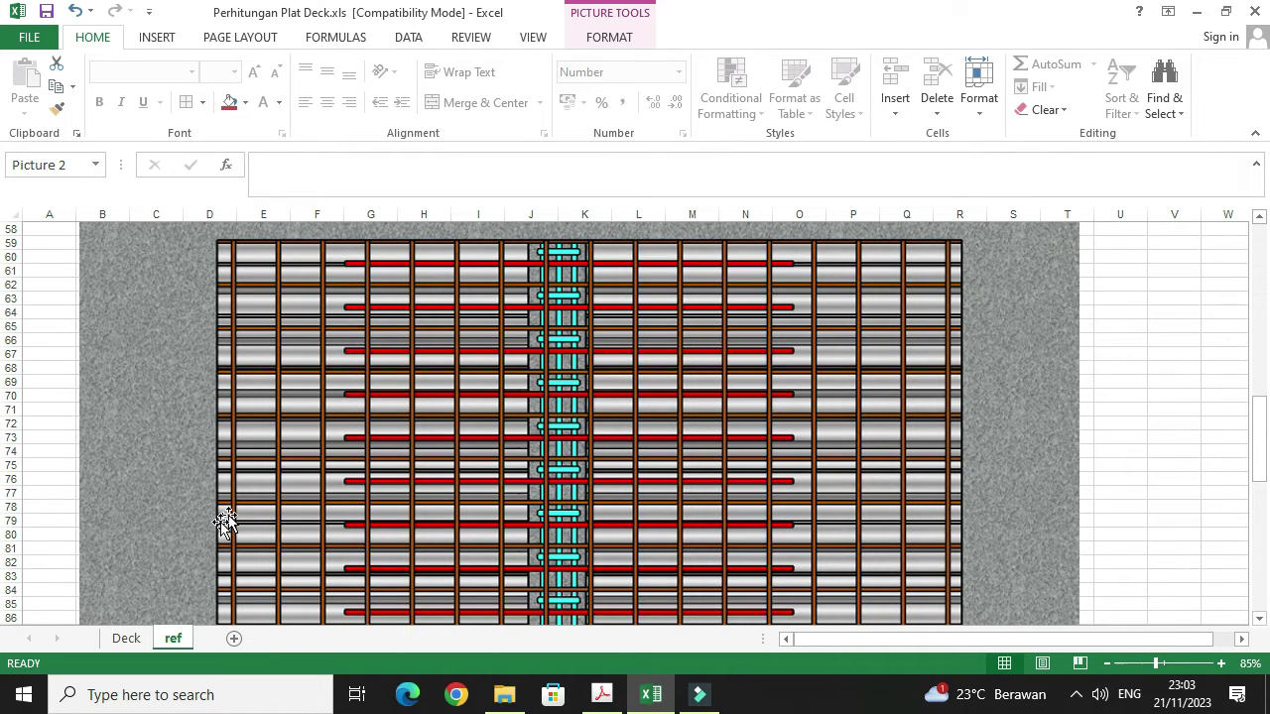
pyautogui.click(127, 640)
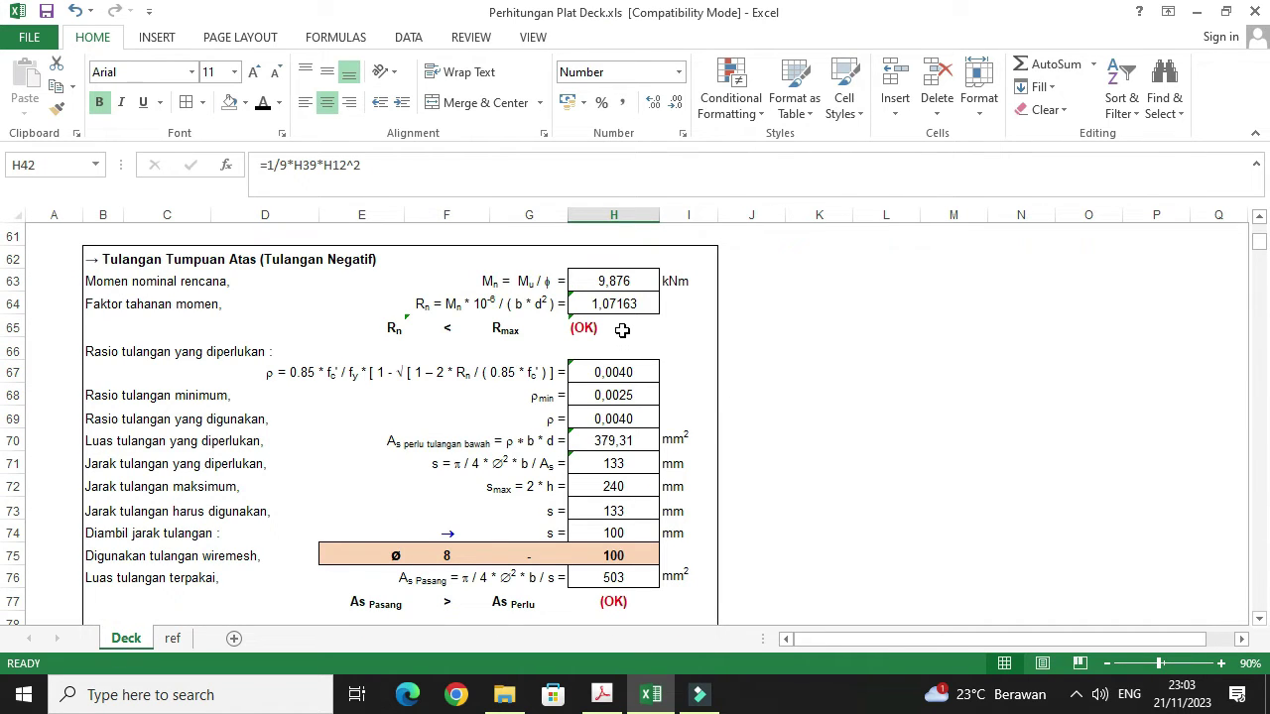
pyautogui.click(625, 283)
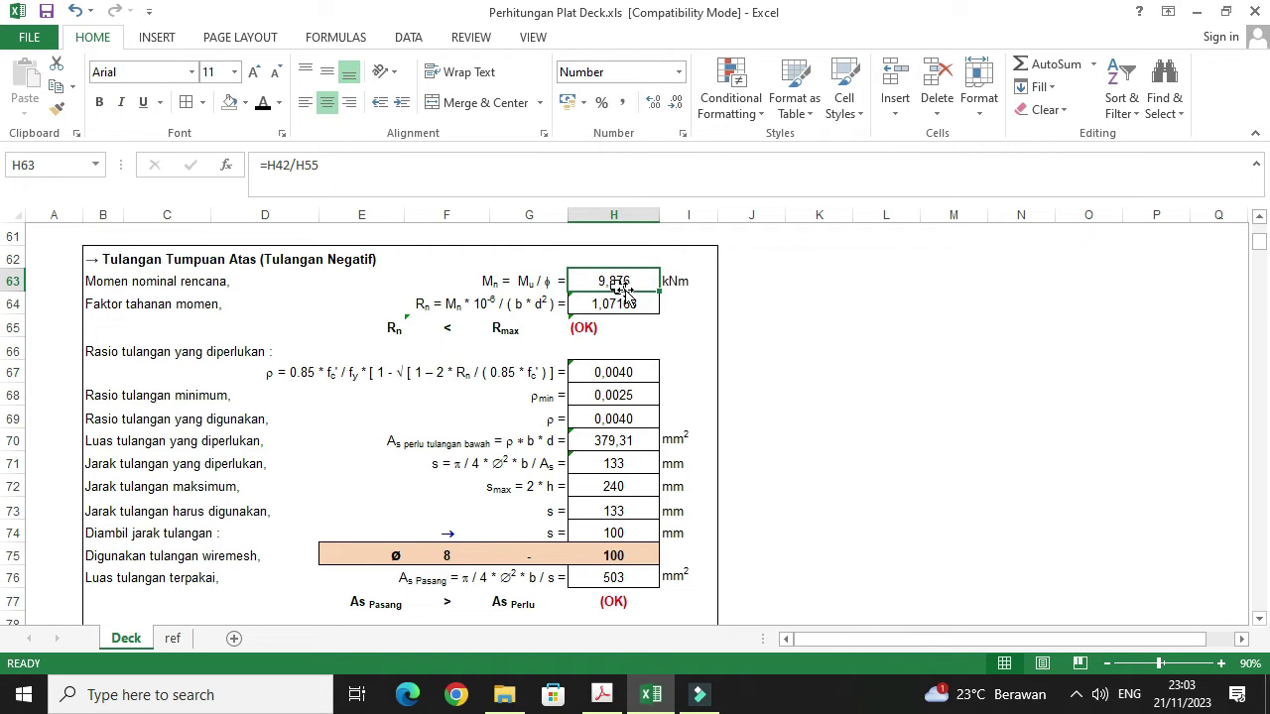
pyautogui.doubleClick(639, 280)
pyautogui.scroll(5, 609, 416)
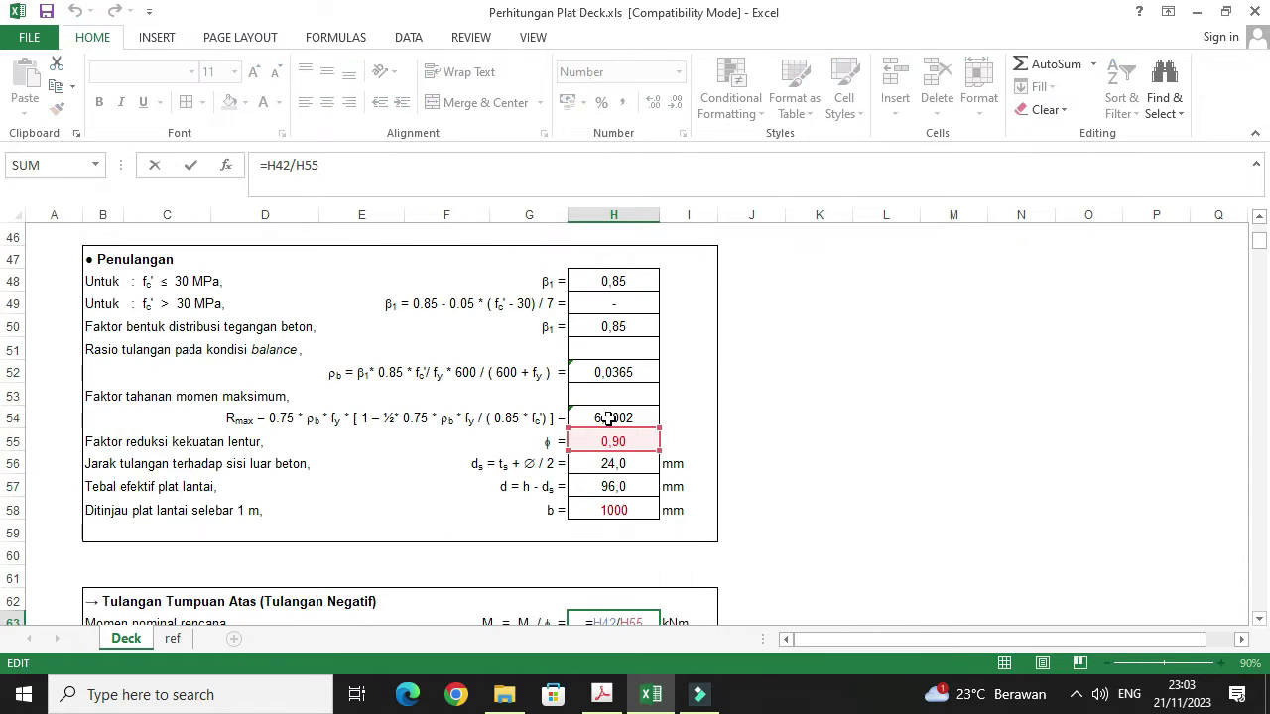
pyautogui.scroll(3, 586, 442)
pyautogui.scroll(2, 586, 440)
pyautogui.scroll(-3, 600, 437)
pyautogui.scroll(-2, 600, 451)
pyautogui.scroll(-2, 606, 437)
pyautogui.scroll(-2, 625, 373)
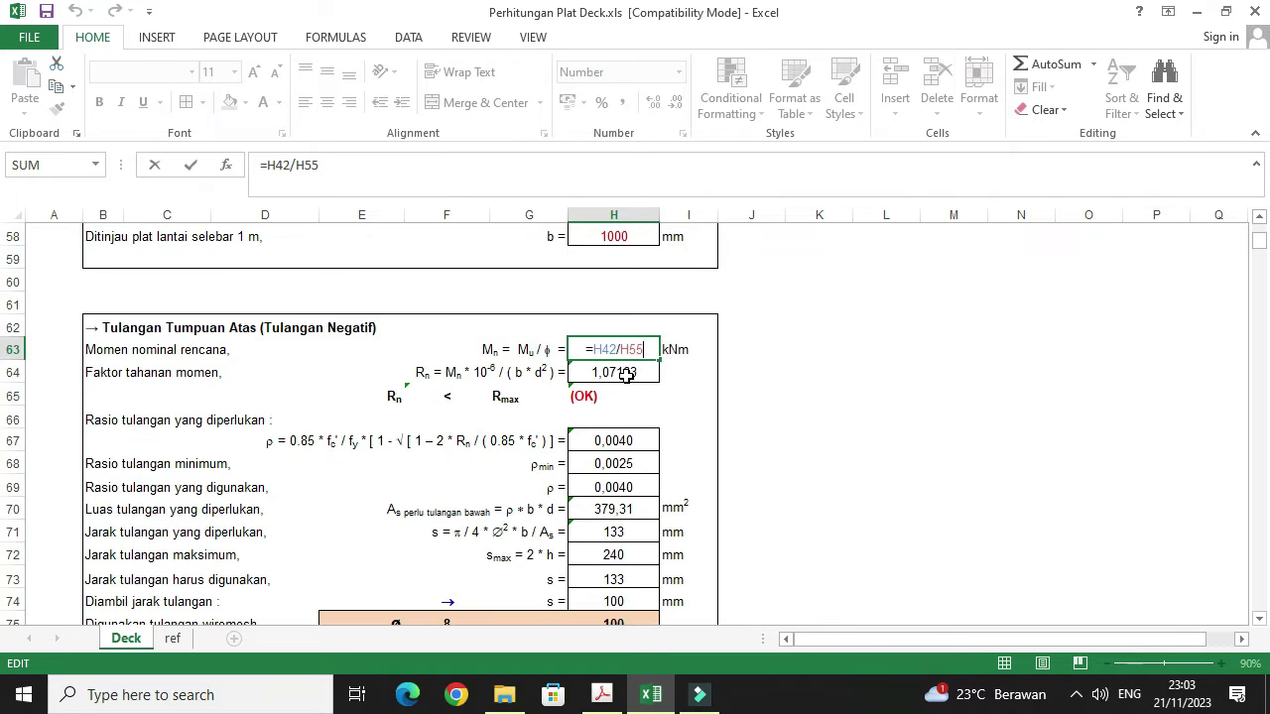
pyautogui.press('Escape')
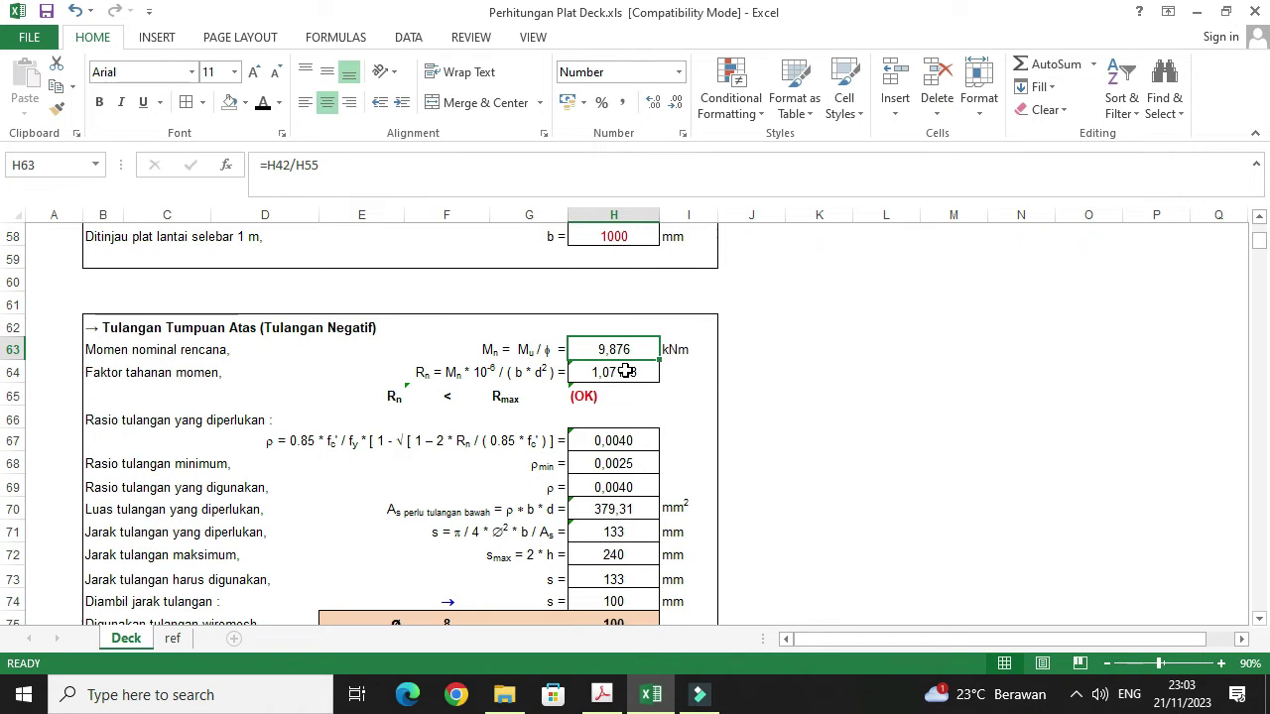
pyautogui.click(588, 396)
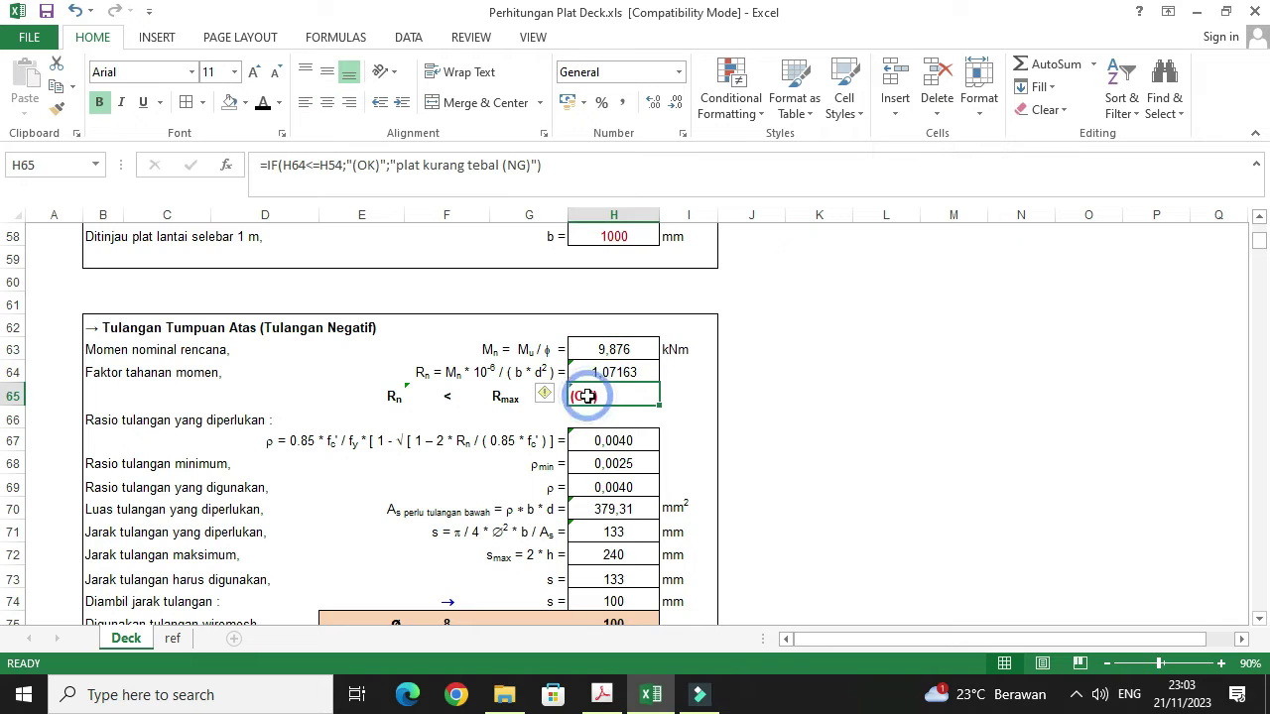
pyautogui.scroll(2, 610, 407)
pyautogui.scroll(-3, 591, 441)
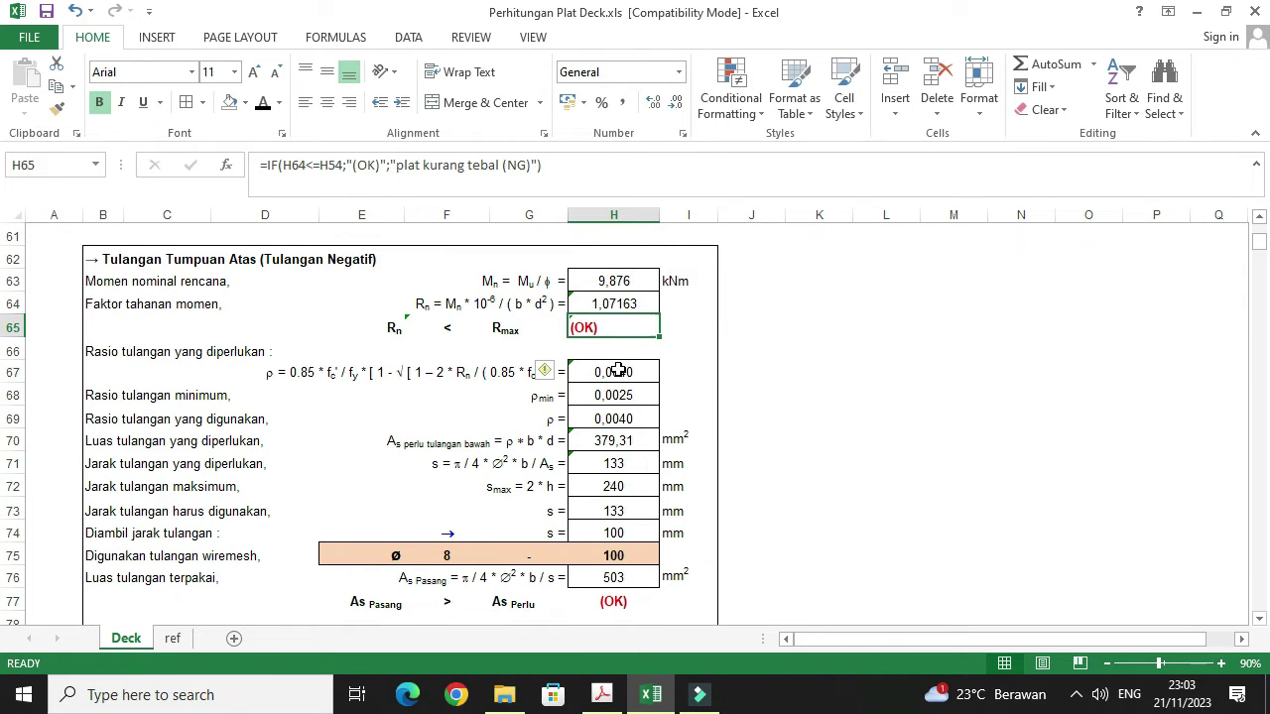
pyautogui.click(617, 371)
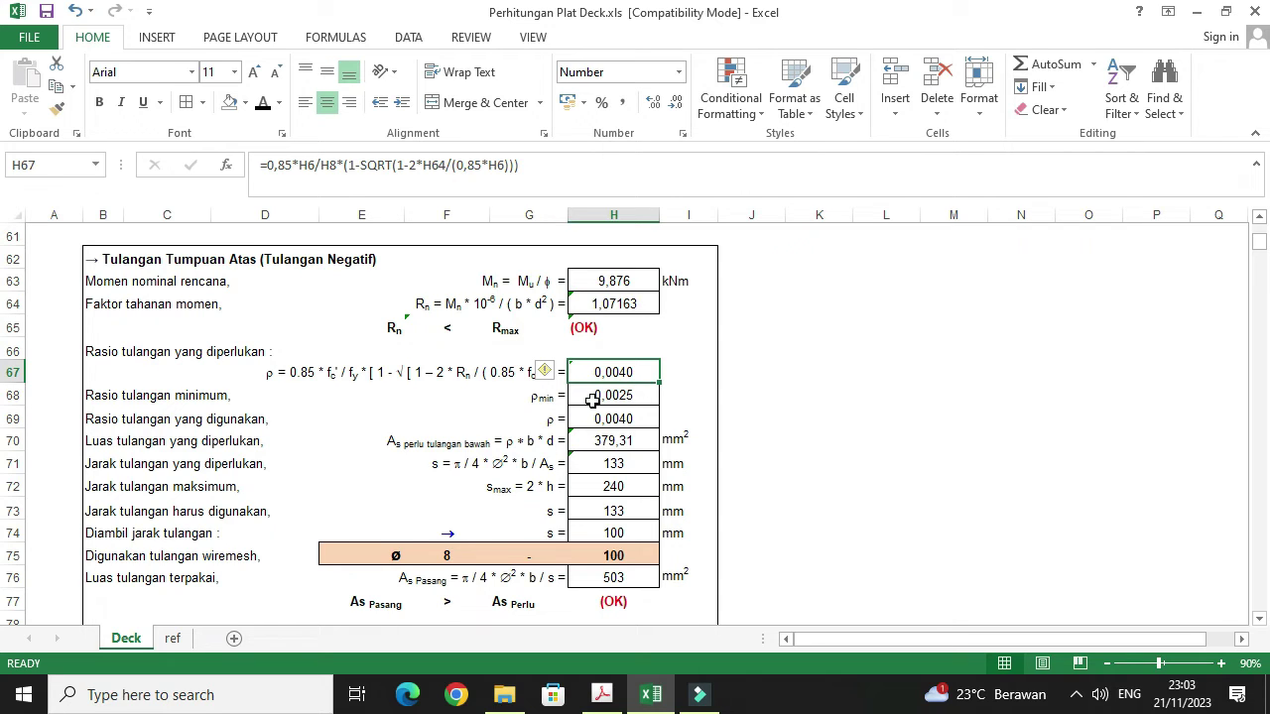
pyautogui.click(640, 397)
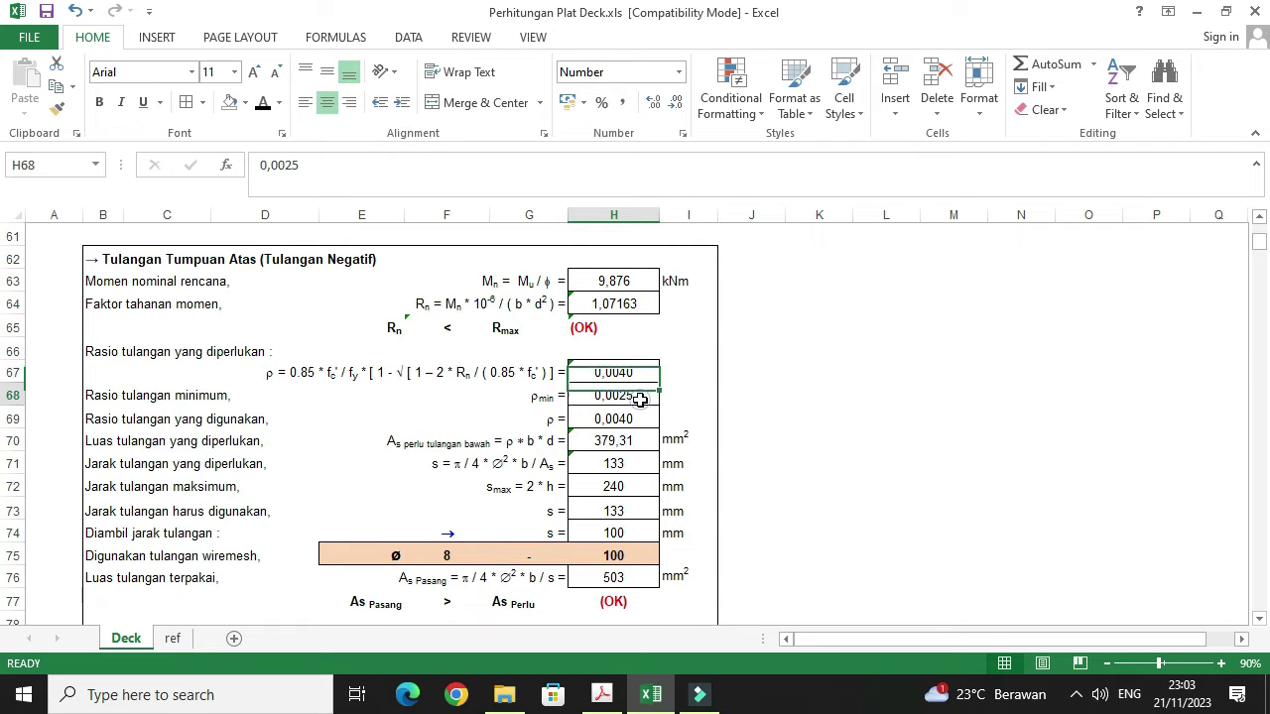
pyautogui.click(622, 420)
pyautogui.scroll(-1, 627, 418)
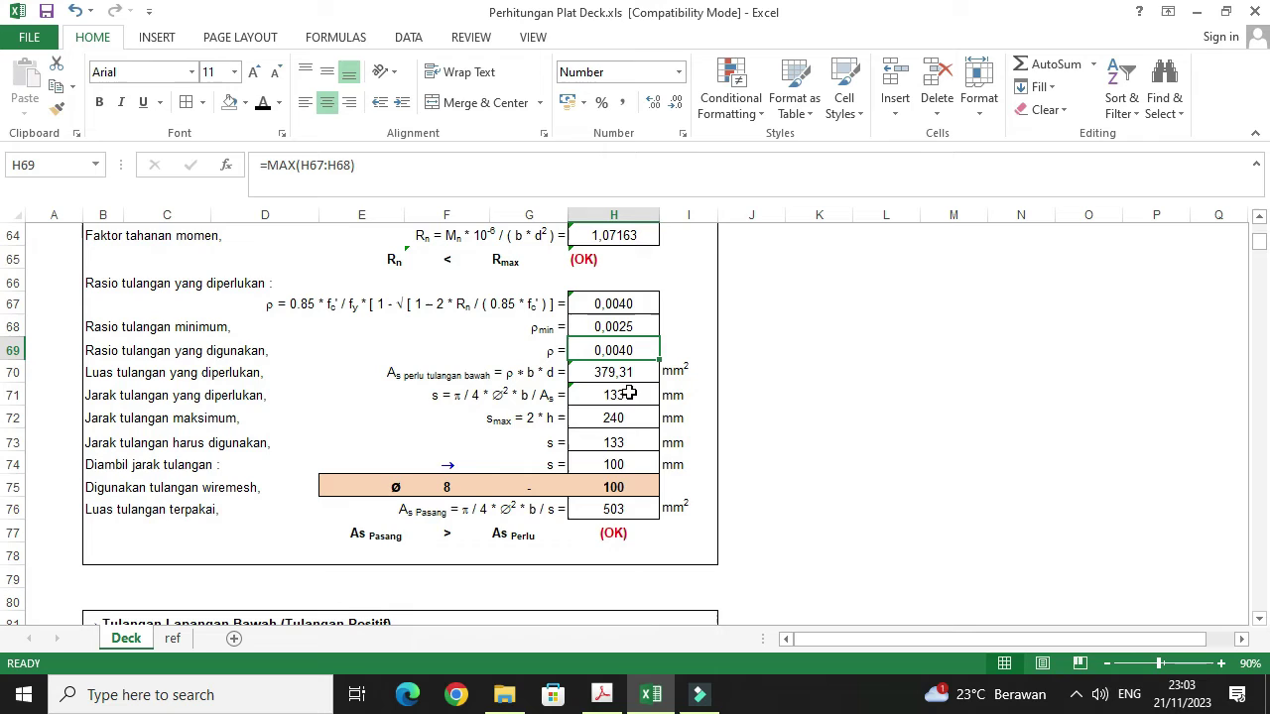
pyautogui.click(627, 372)
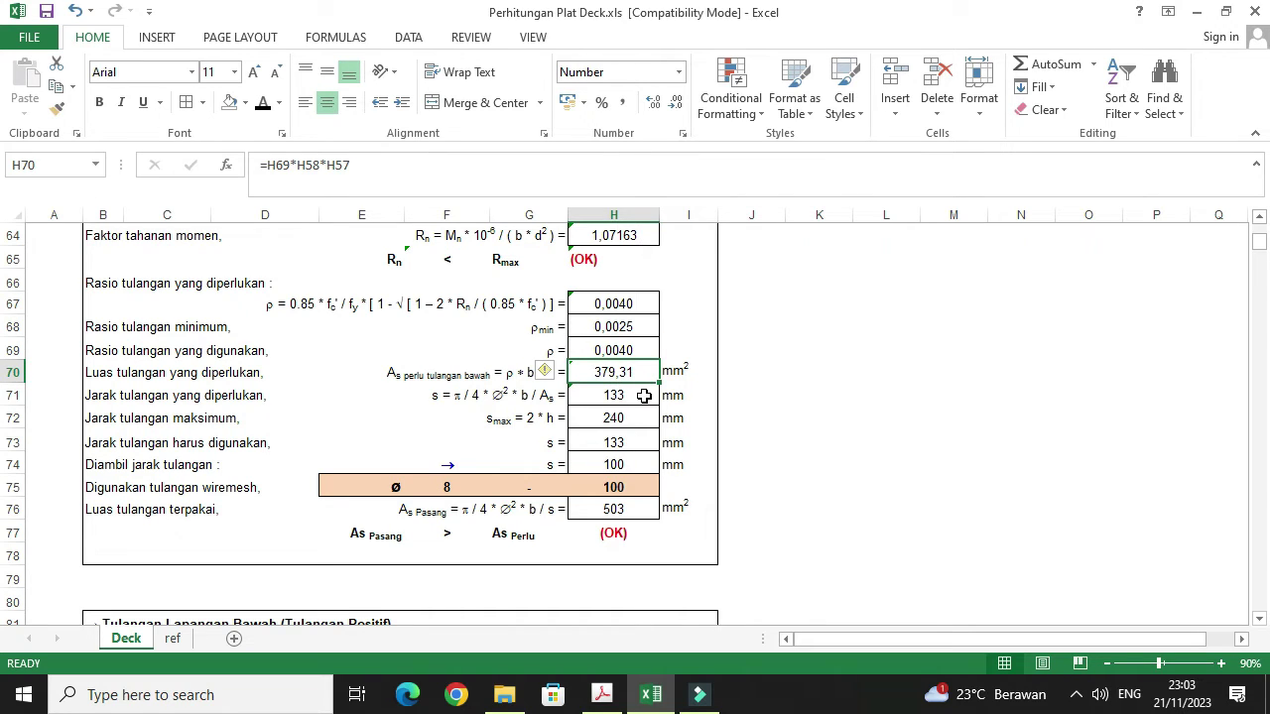
pyautogui.click(621, 397)
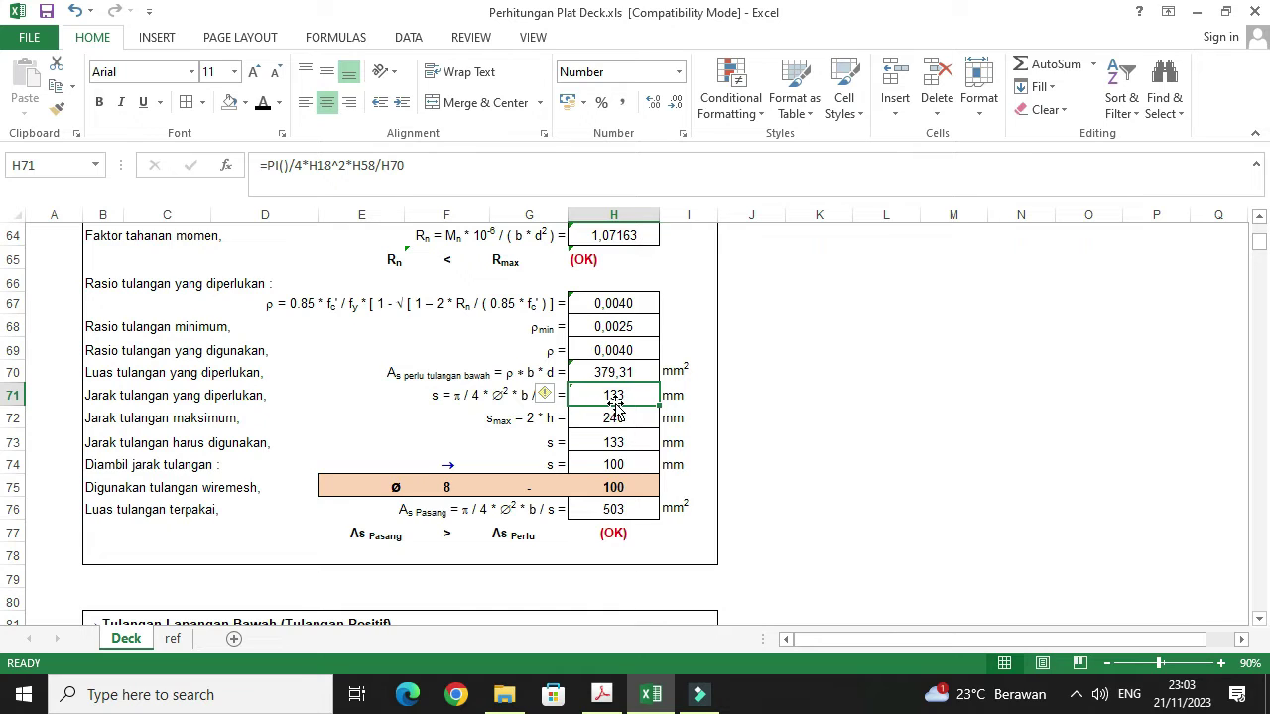
pyautogui.scroll(-1, 617, 402)
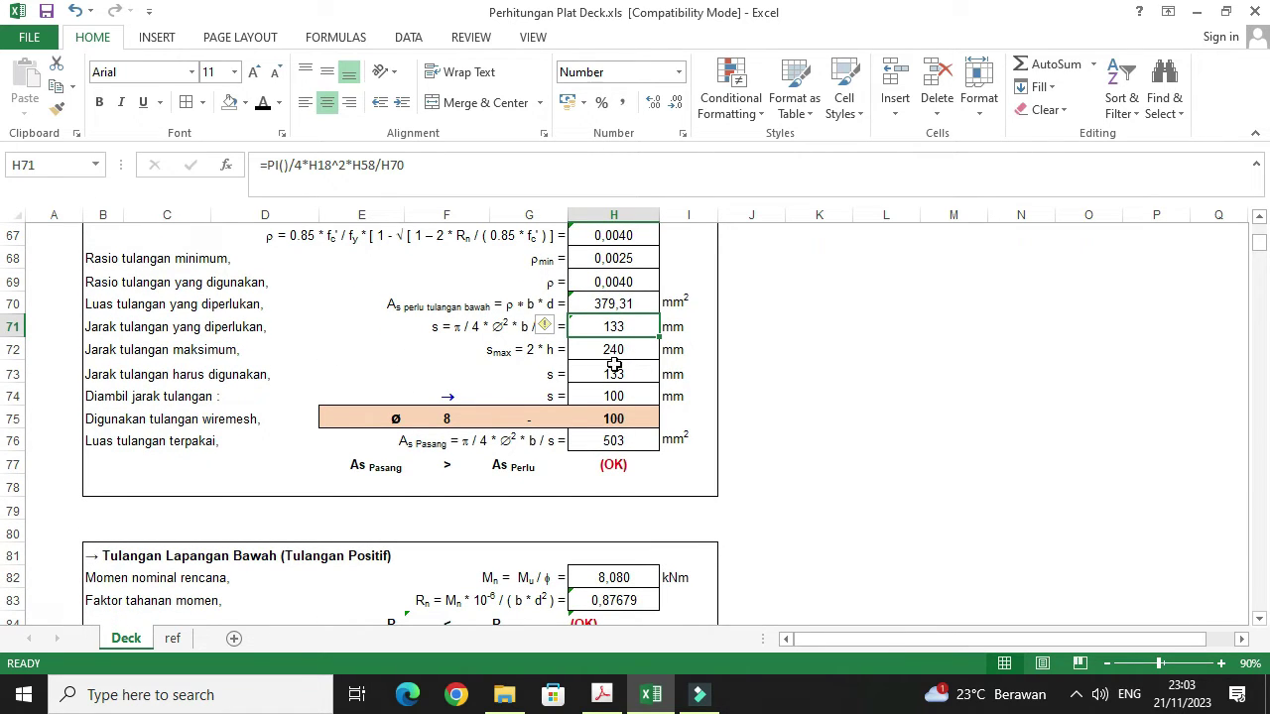
pyautogui.click(620, 350)
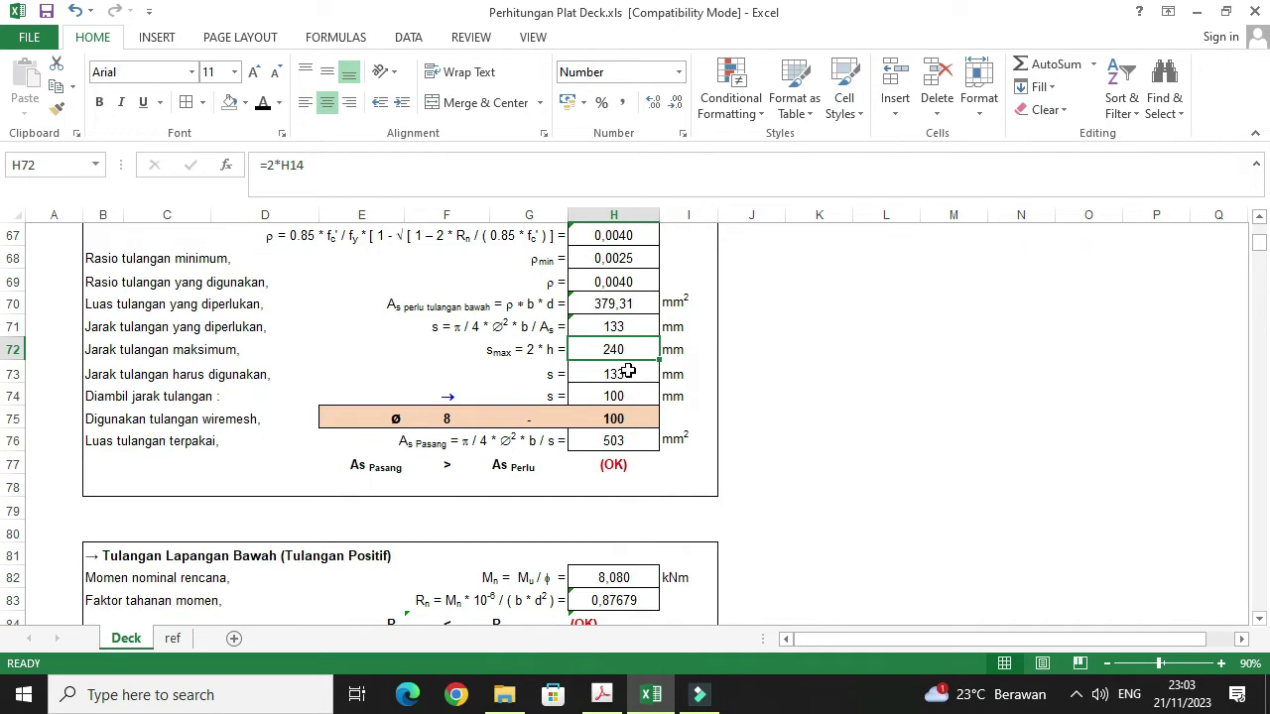
pyautogui.click(628, 371)
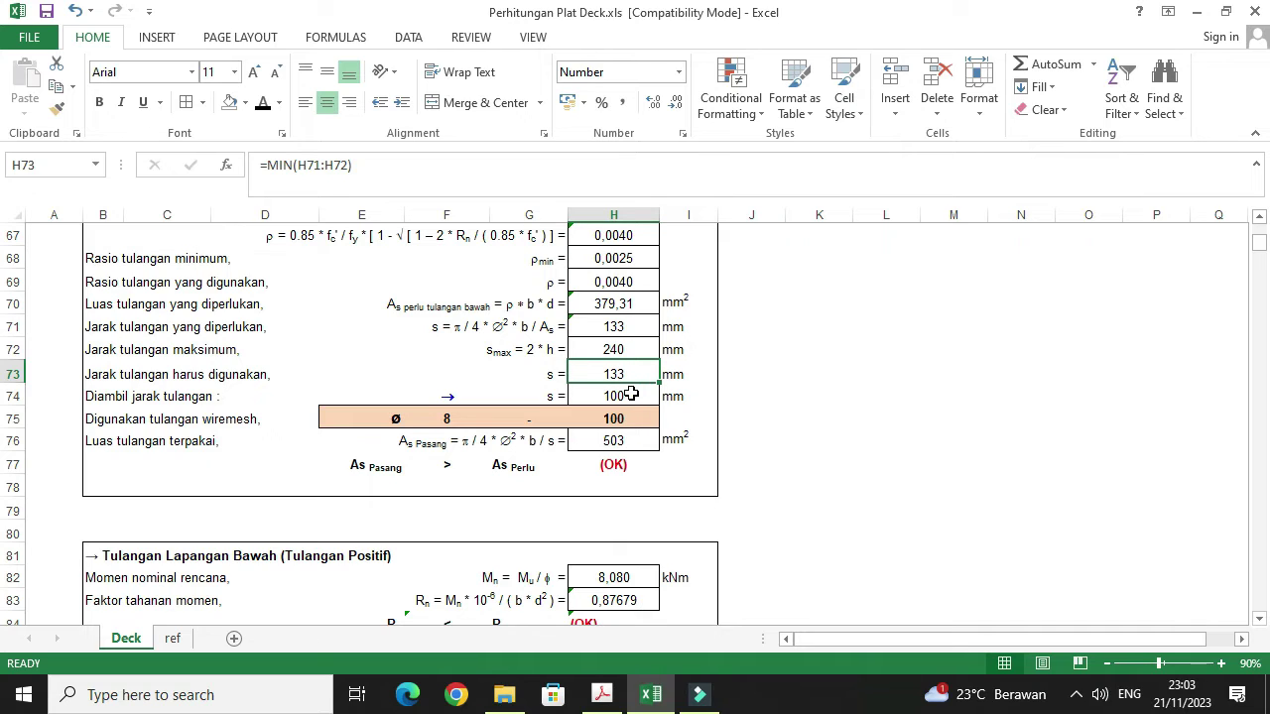
pyautogui.click(631, 394)
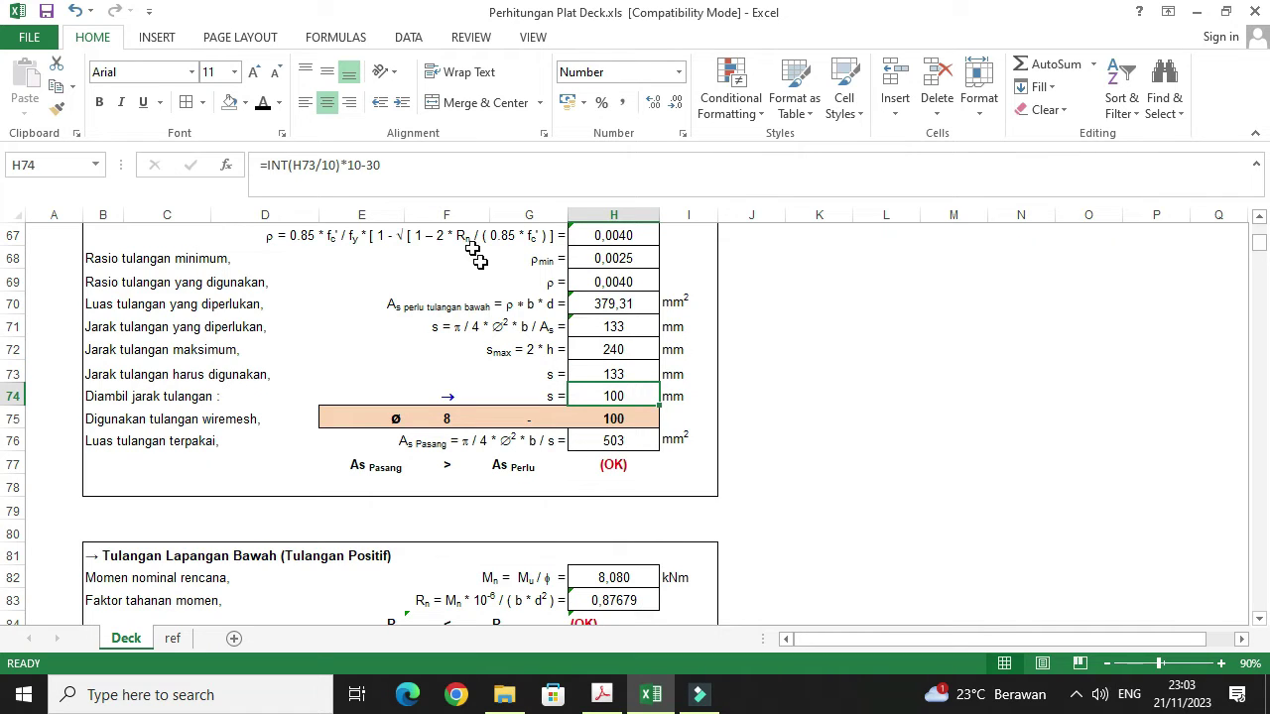
pyautogui.click(401, 164)
pyautogui.moveTo(349, 164); pyautogui.dragTo(380, 164)
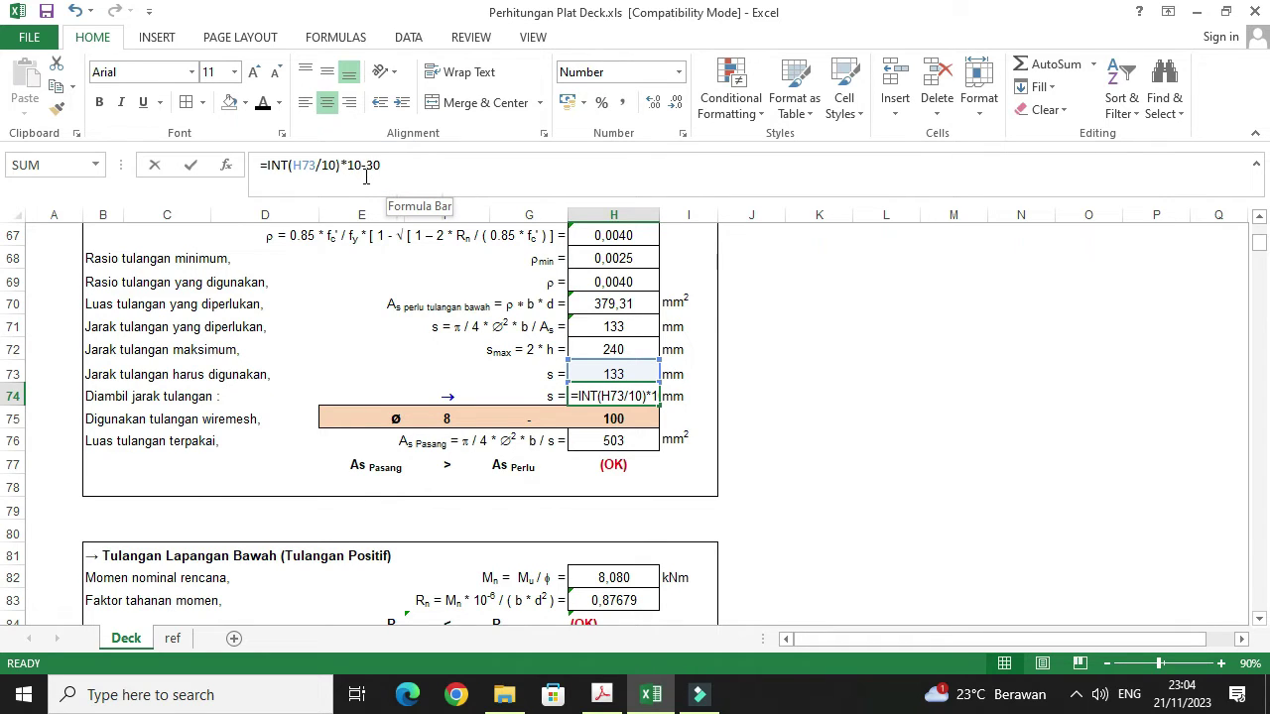
pyautogui.click(440, 176)
pyautogui.press('BackSpace')
pyautogui.press('BackSpace')
pyautogui.press('BackSpace')
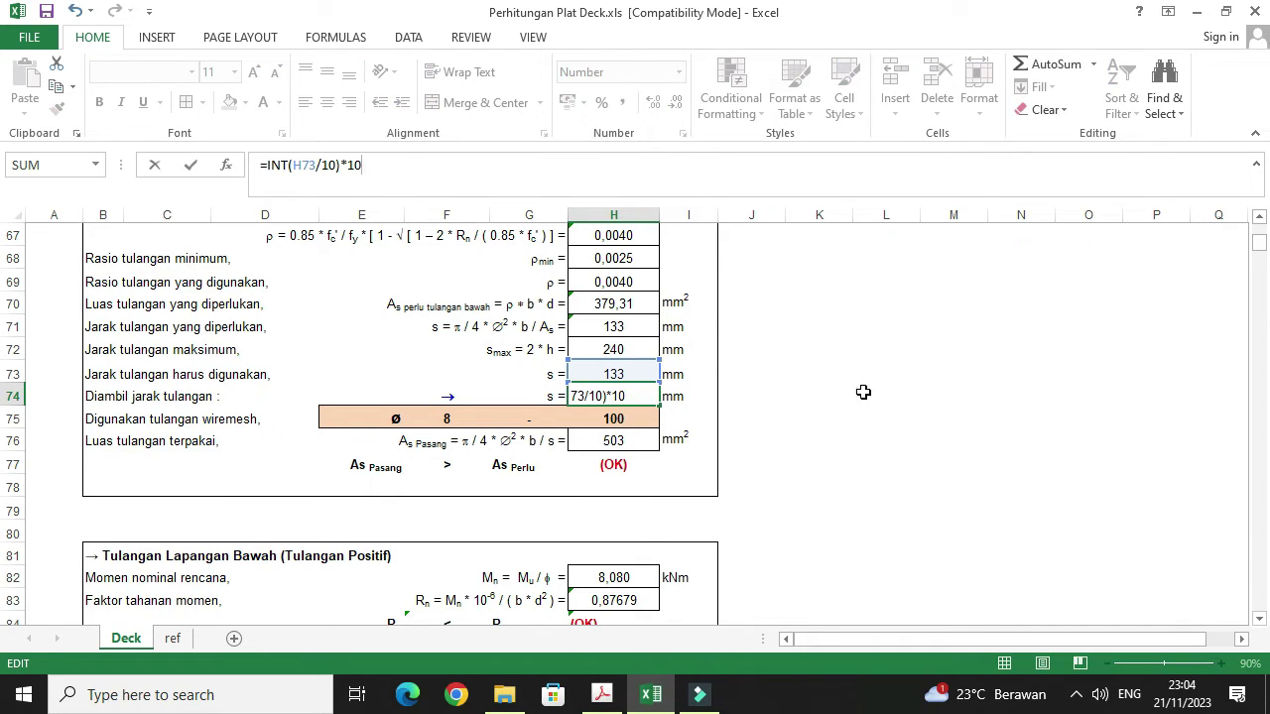
pyautogui.click(863, 392)
pyautogui.click(635, 388)
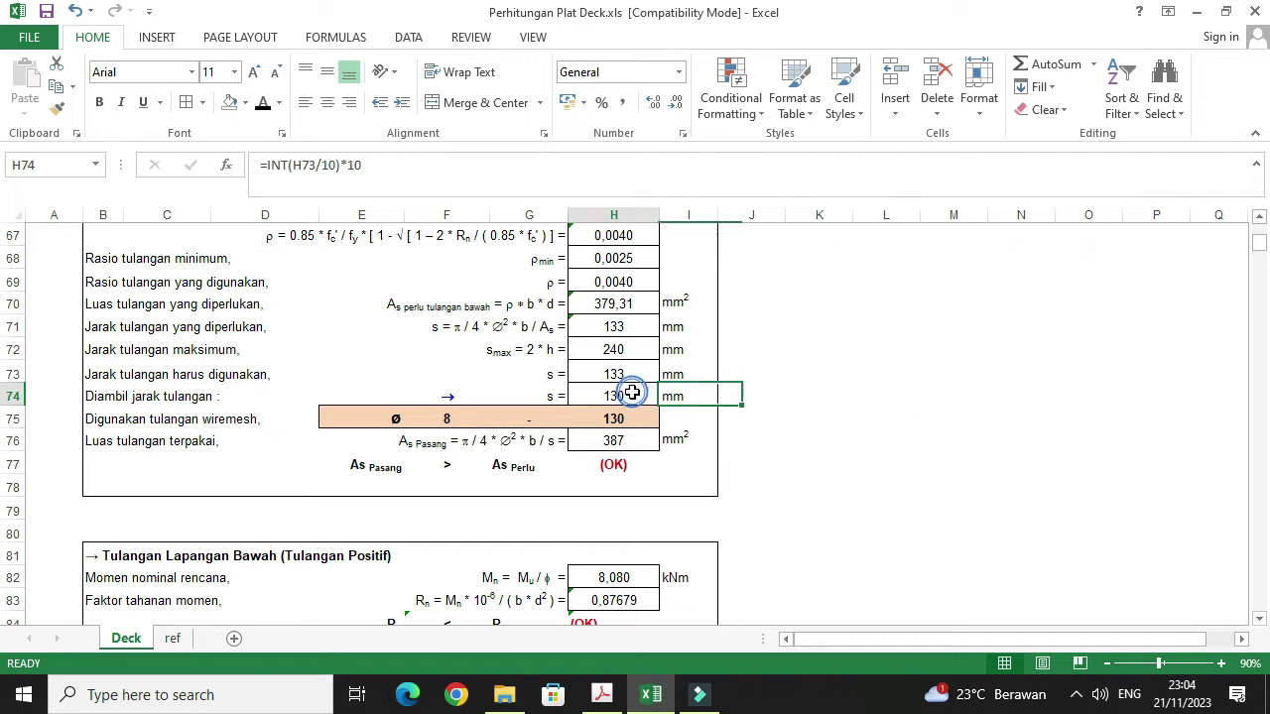
pyautogui.click(408, 170)
pyautogui.write('-30')
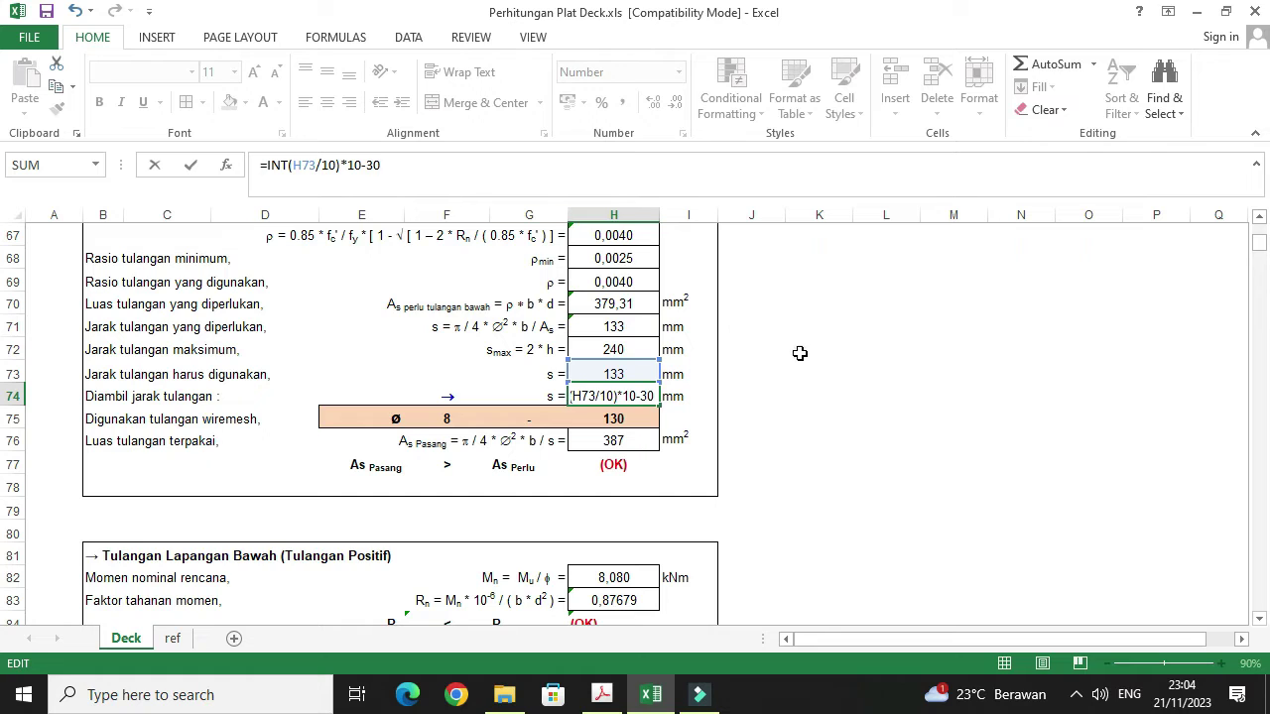
pyautogui.click(800, 354)
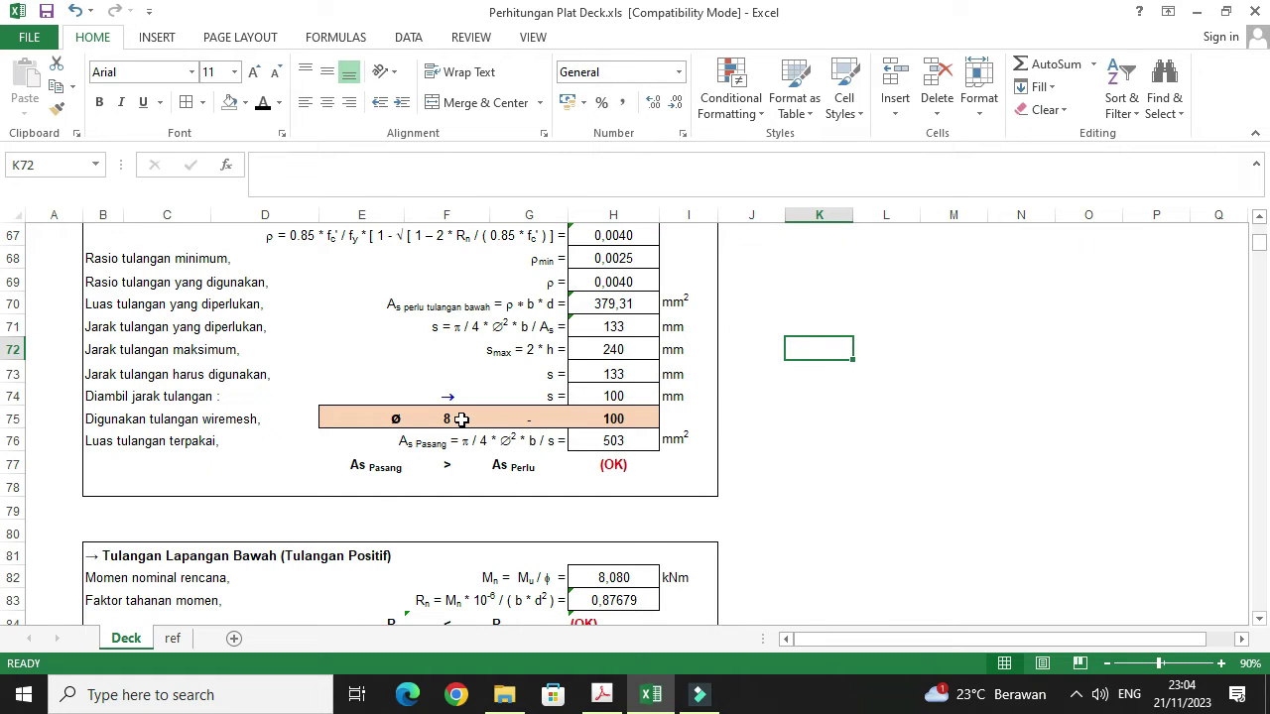
pyautogui.click(625, 419)
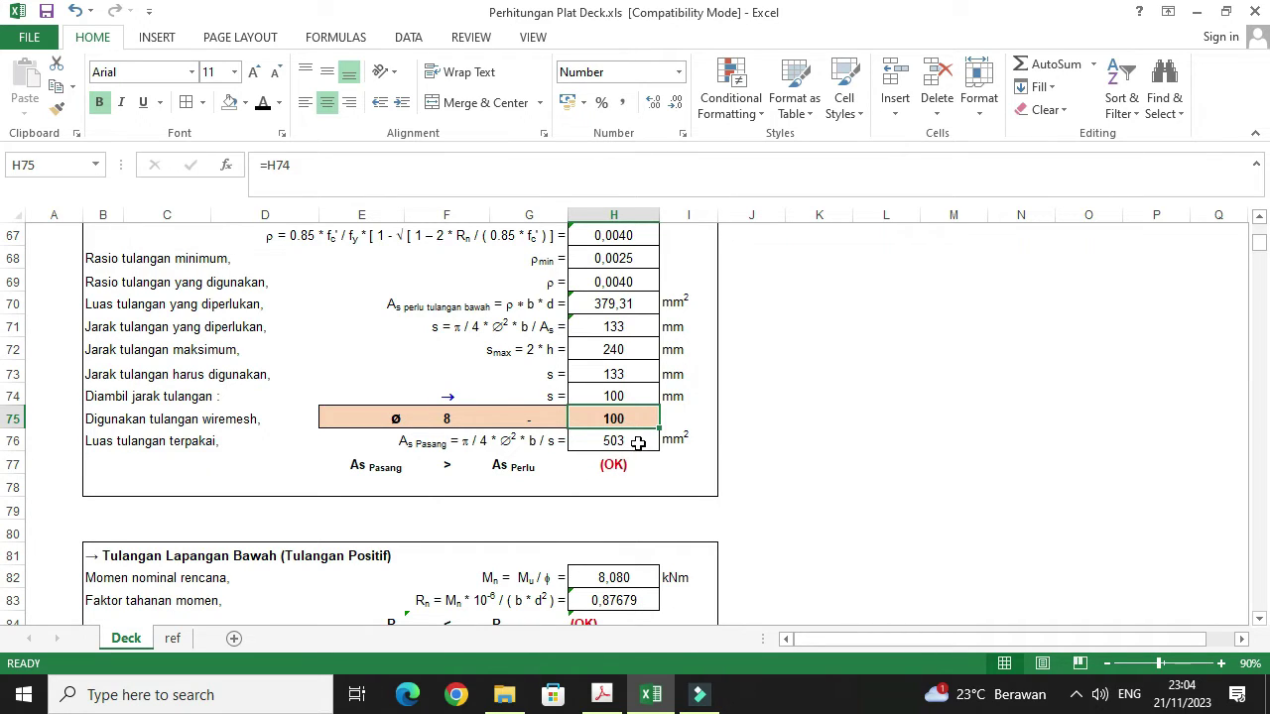
pyautogui.click(638, 439)
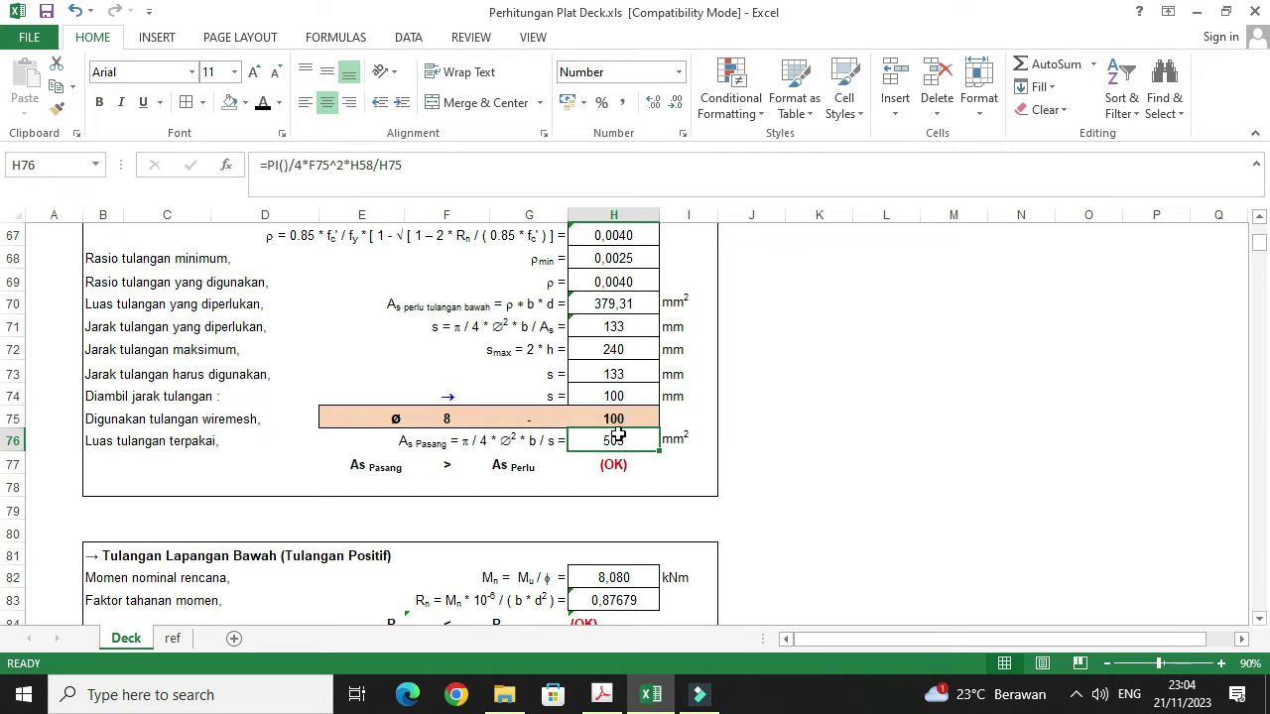
pyautogui.scroll(1, 629, 445)
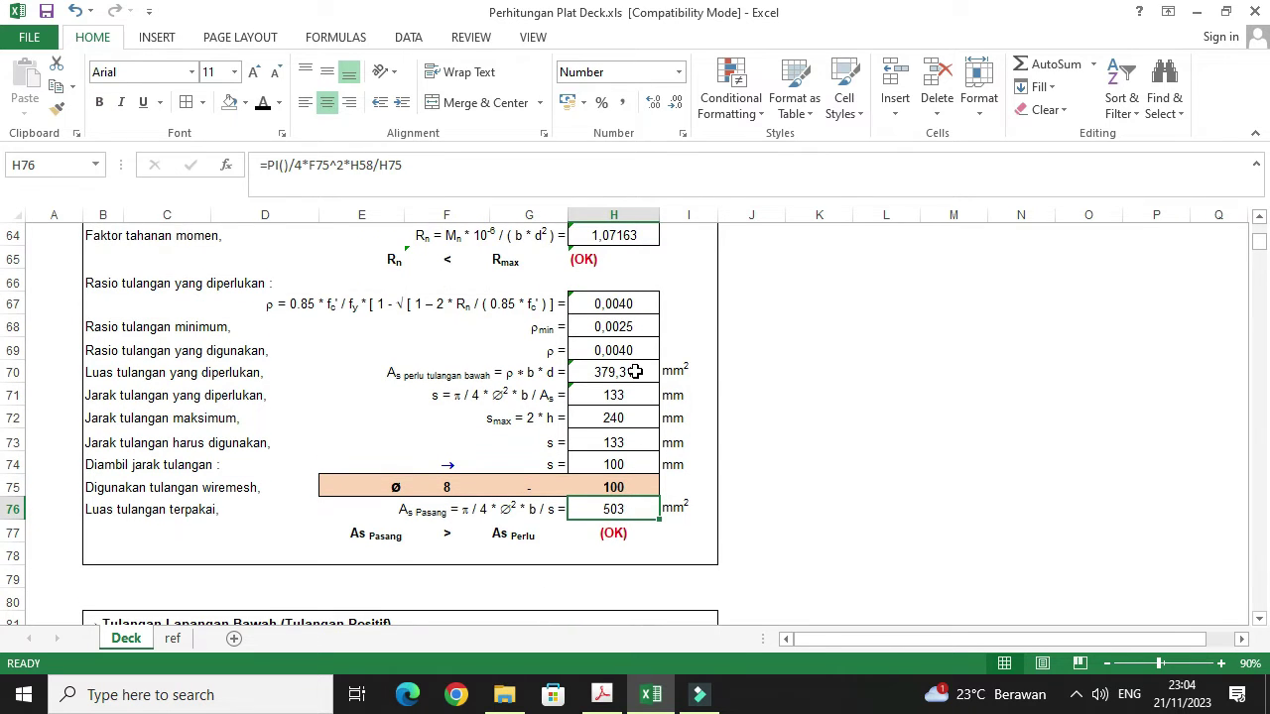
pyautogui.click(598, 532)
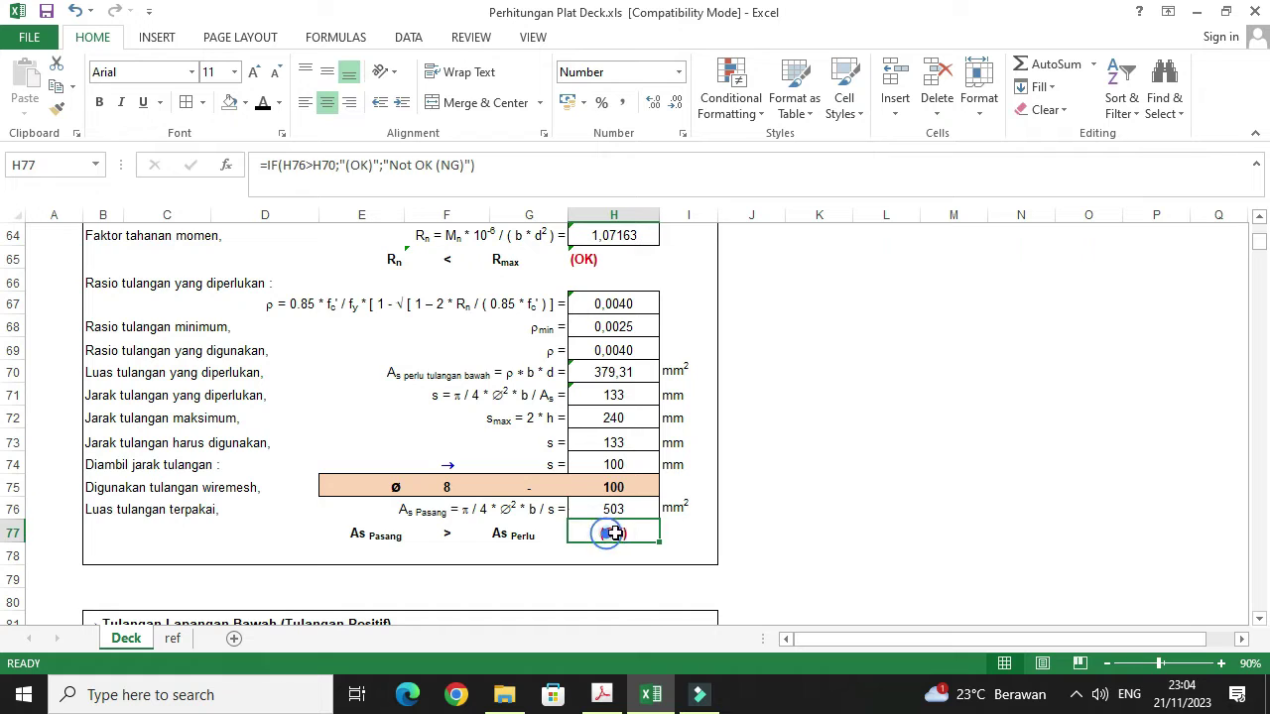
pyautogui.click(173, 638)
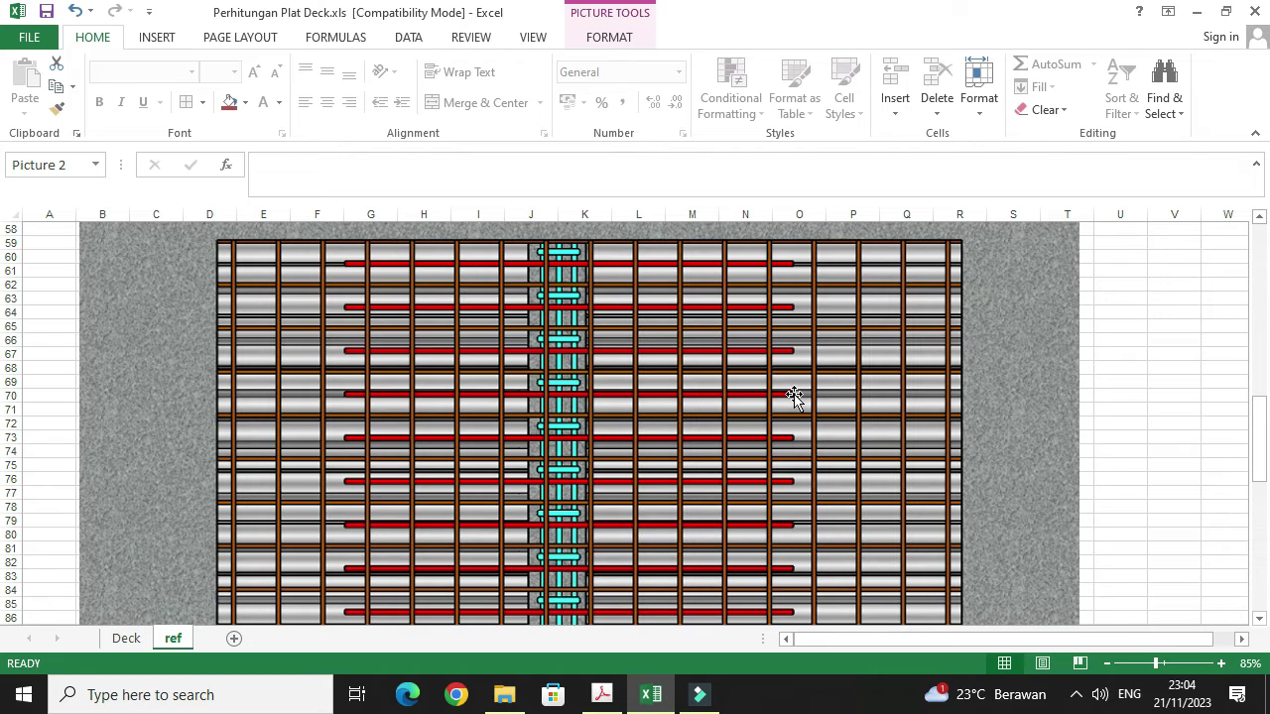
pyautogui.scroll(-2, 728, 509)
pyautogui.scroll(3, 725, 495)
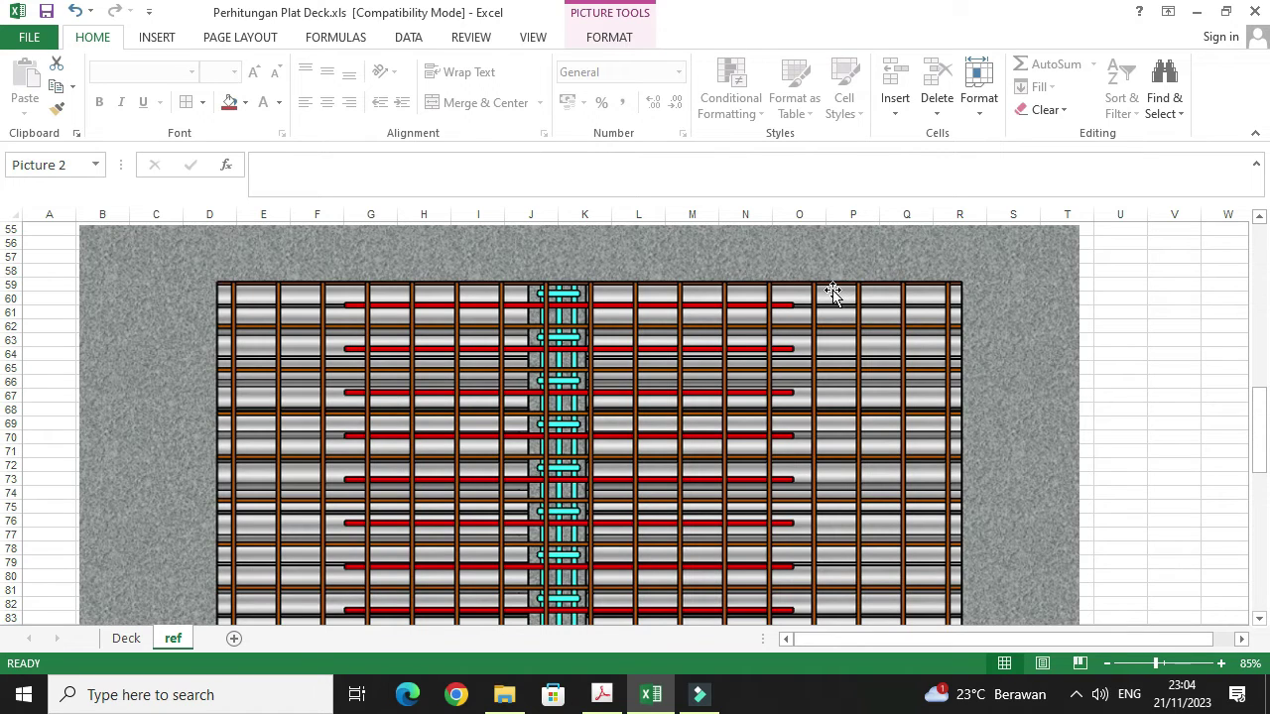
pyautogui.moveTo(801, 371); pyautogui.dragTo(801, 397)
pyautogui.click(126, 638)
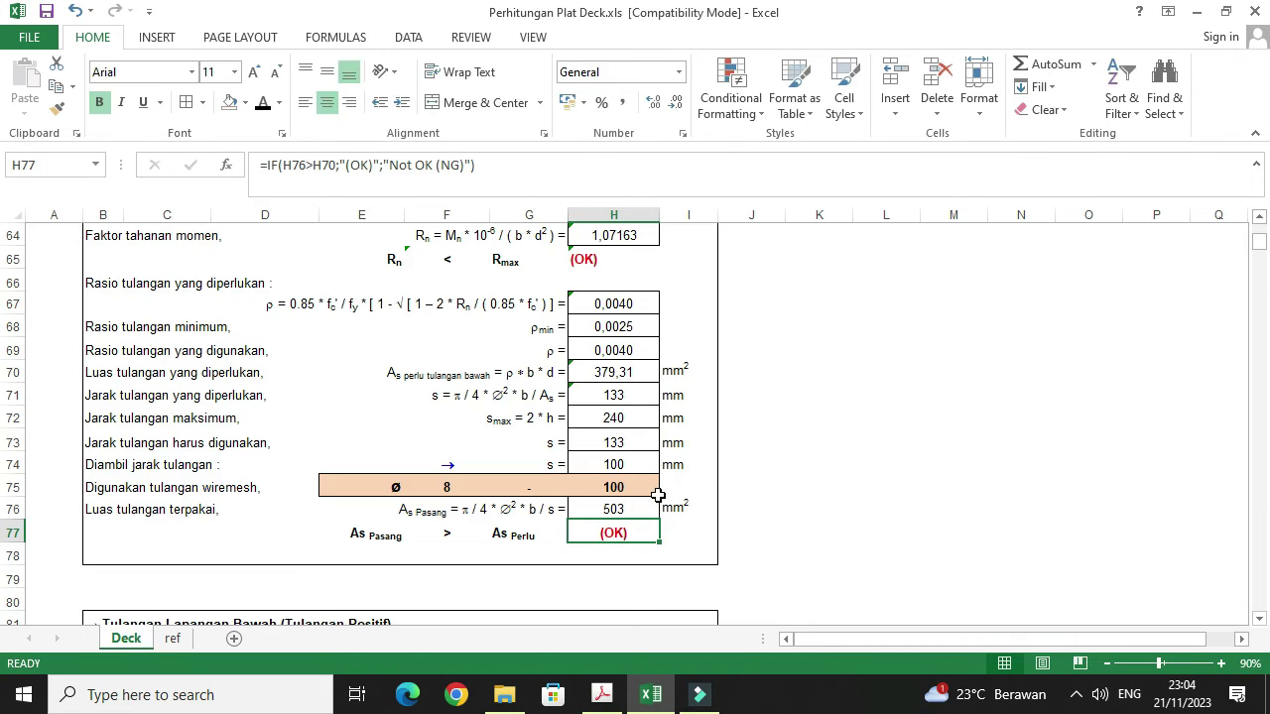
pyautogui.click(635, 484)
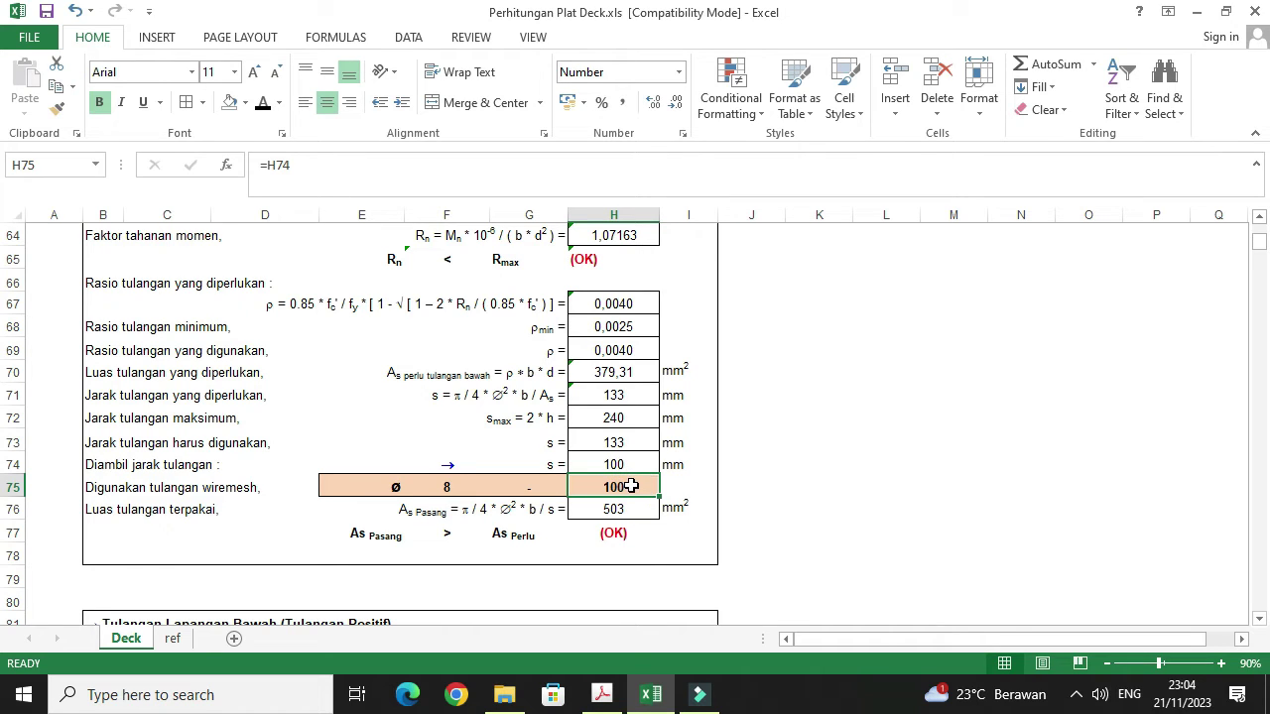
pyautogui.click(182, 641)
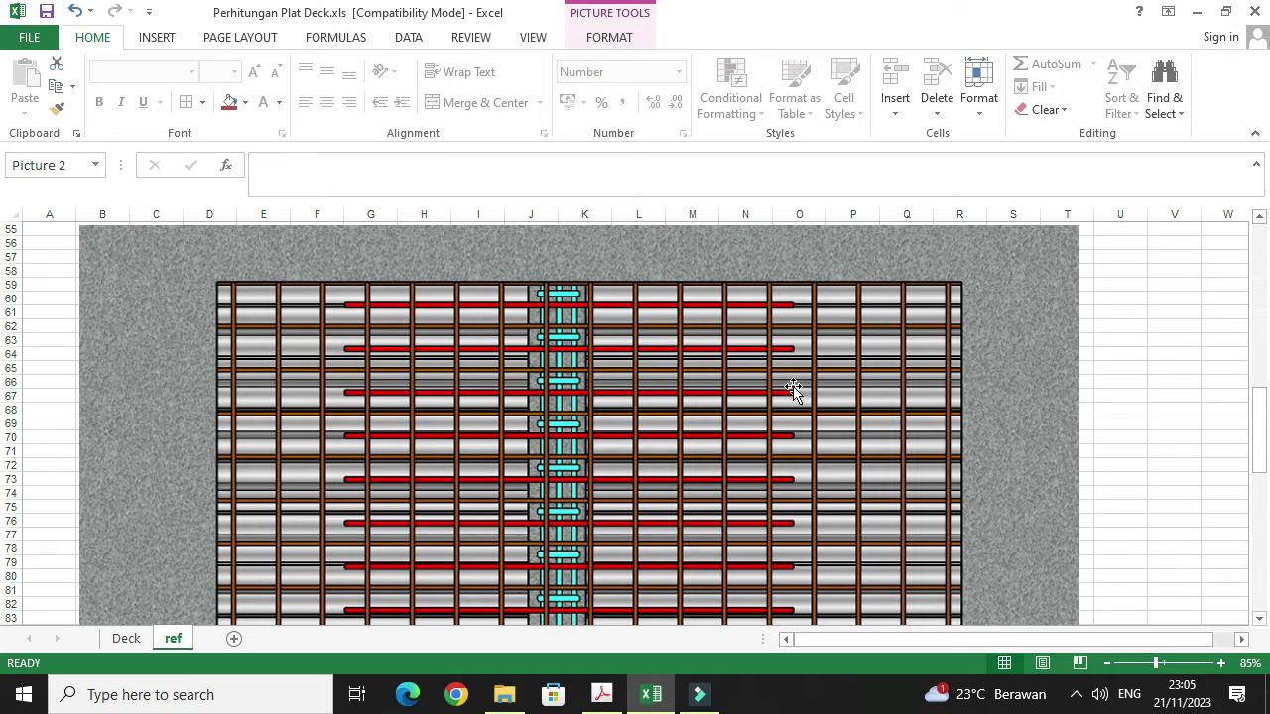
pyautogui.click(126, 638)
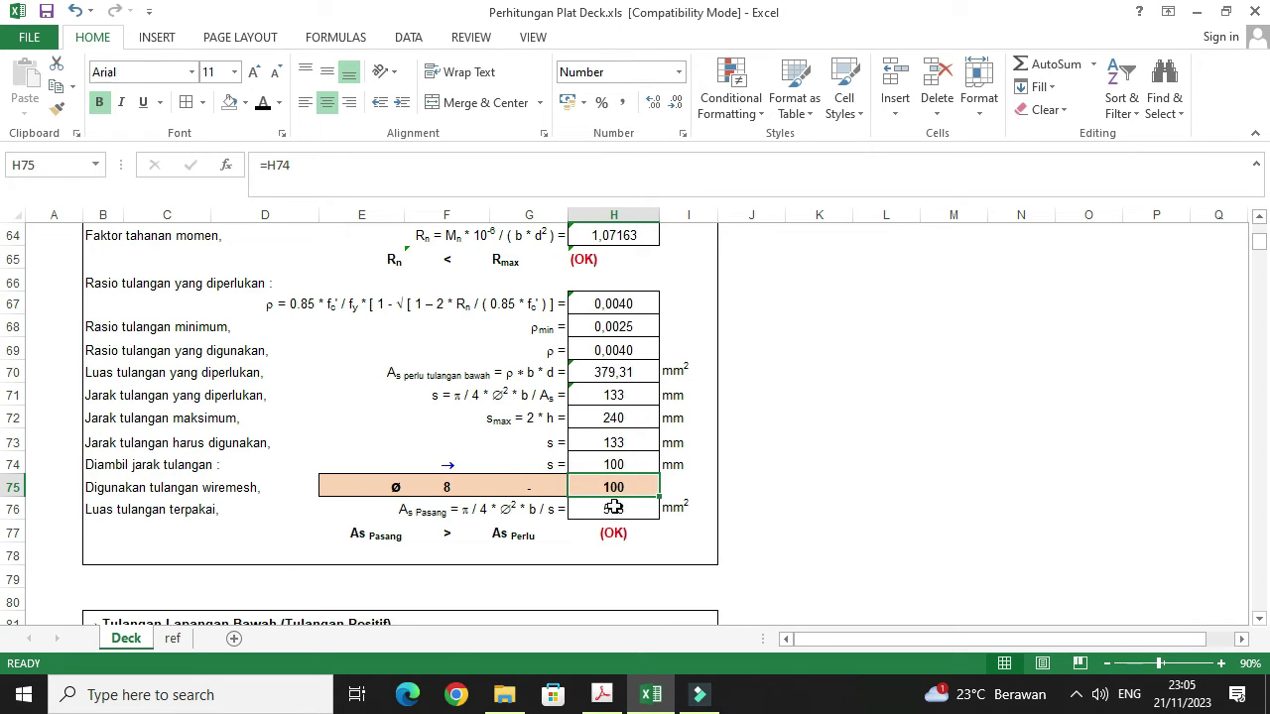
pyautogui.click(172, 639)
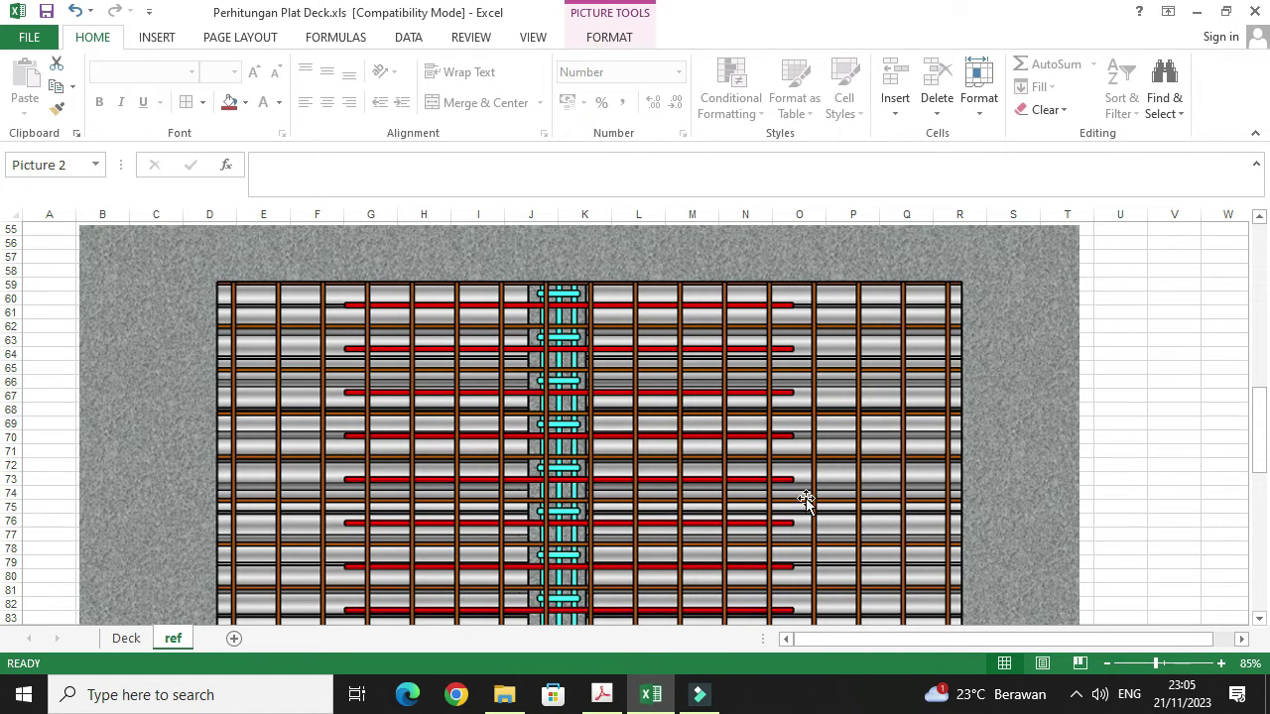
pyautogui.click(126, 638)
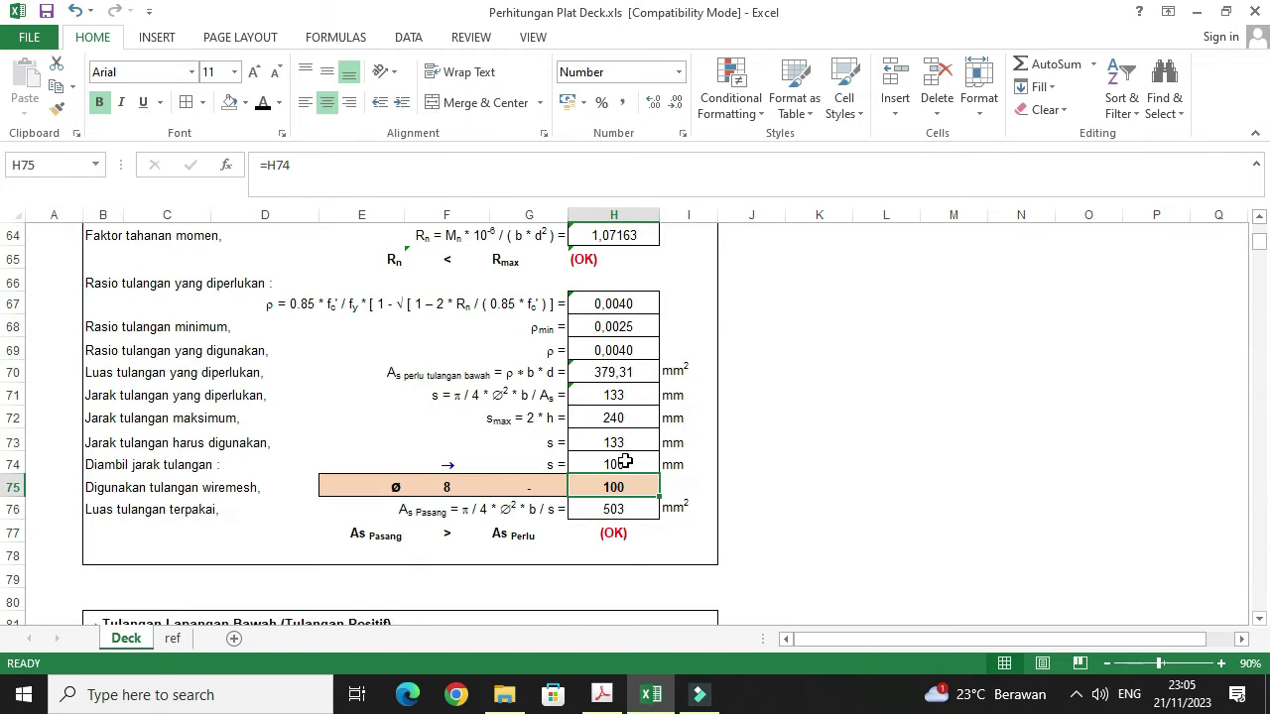
pyautogui.scroll(-1, 625, 456)
pyautogui.scroll(-2, 637, 413)
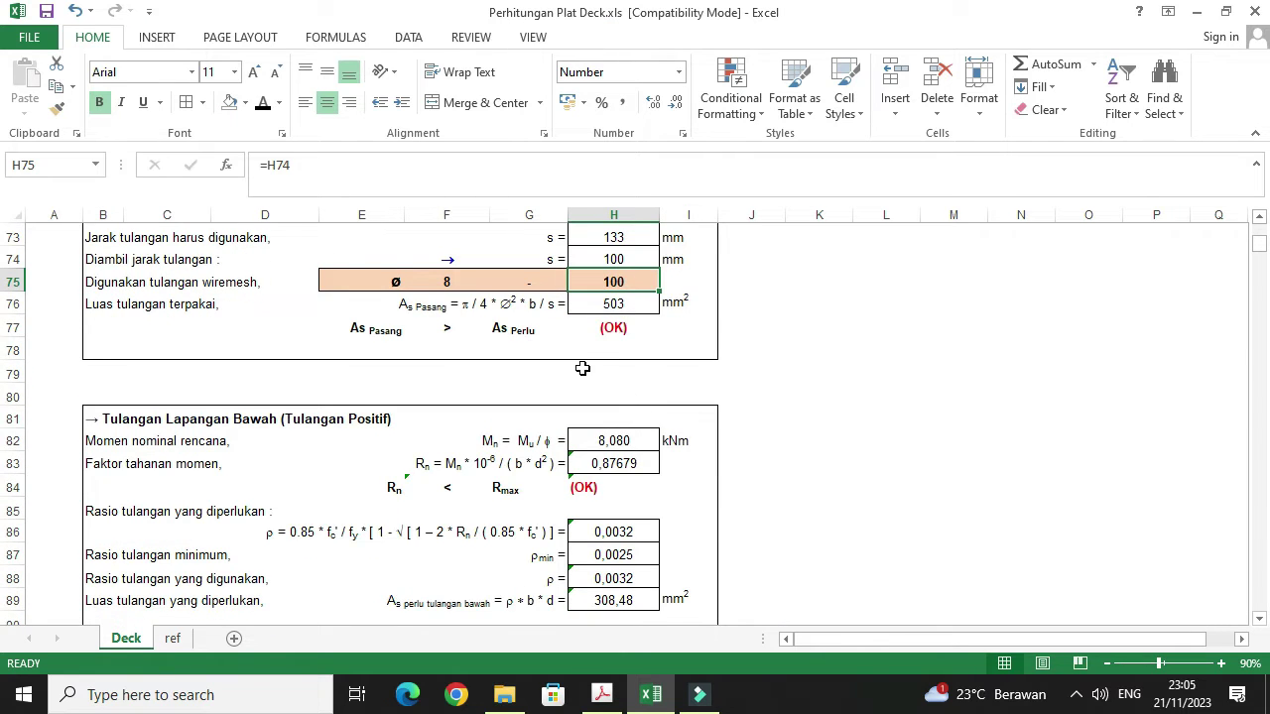
pyautogui.scroll(-1, 582, 368)
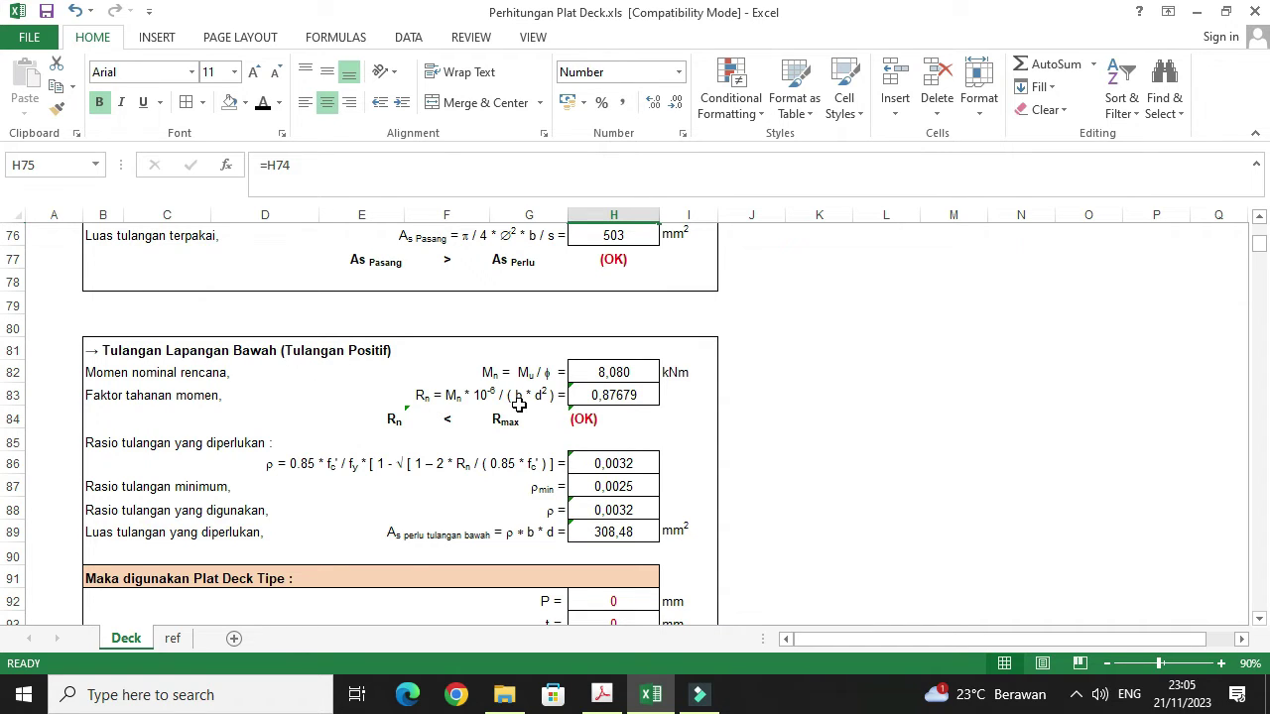
pyautogui.click(626, 373)
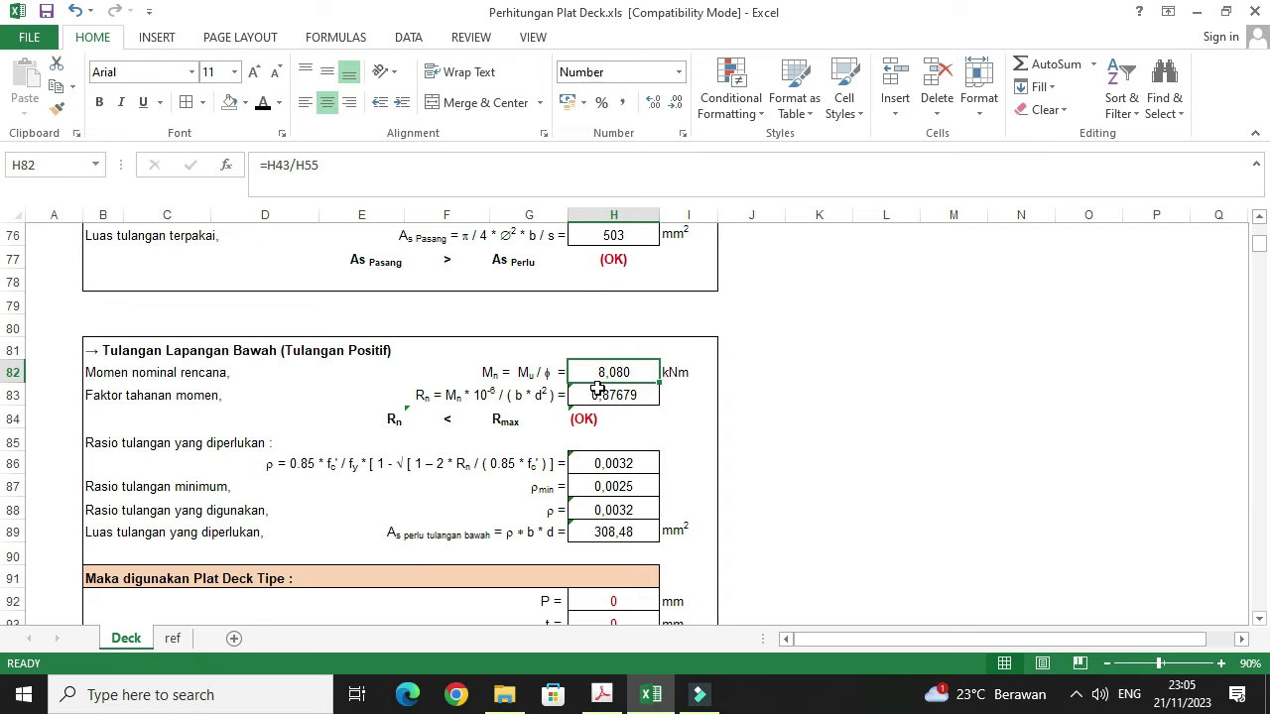
pyautogui.scroll(-1, 612, 395)
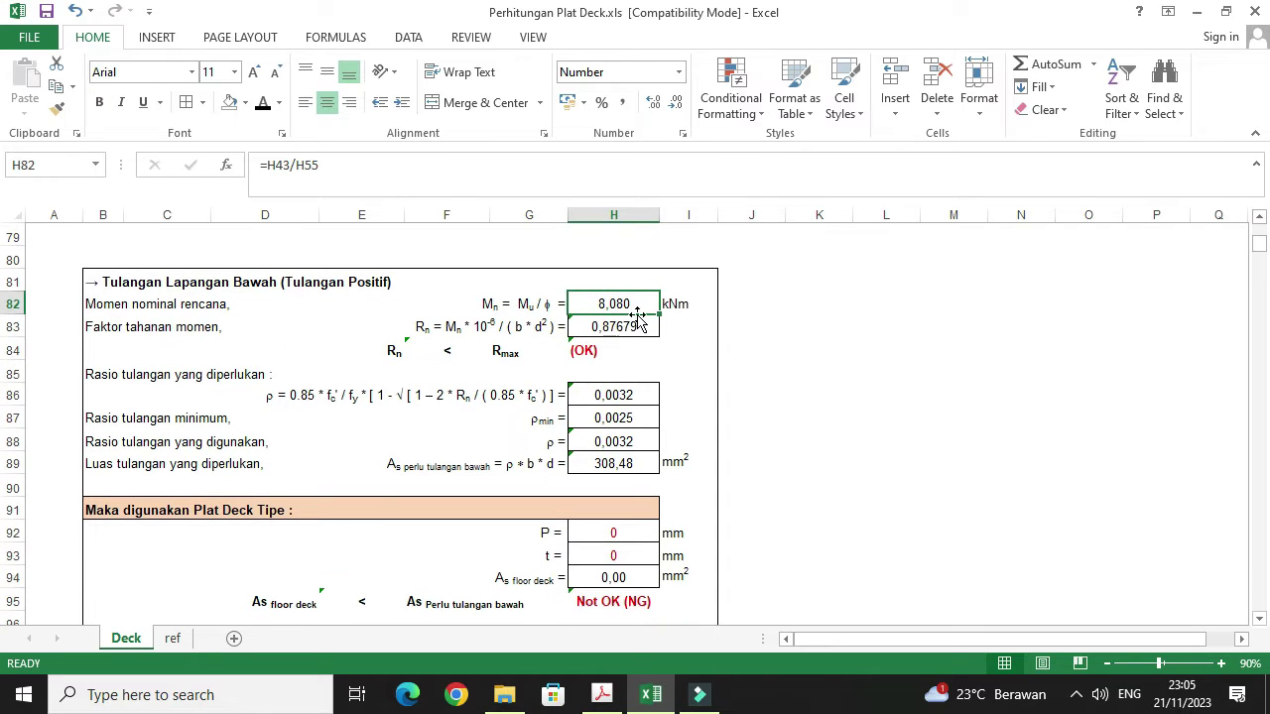
pyautogui.click(629, 393)
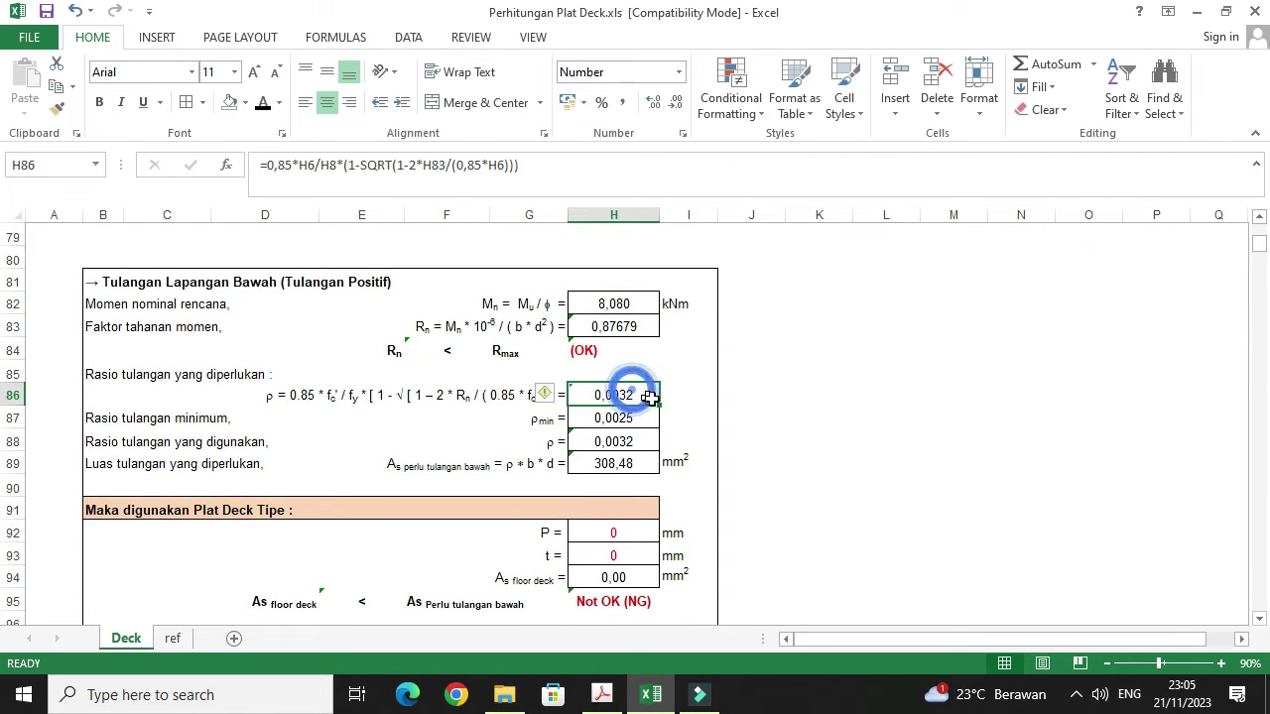
pyautogui.click(641, 463)
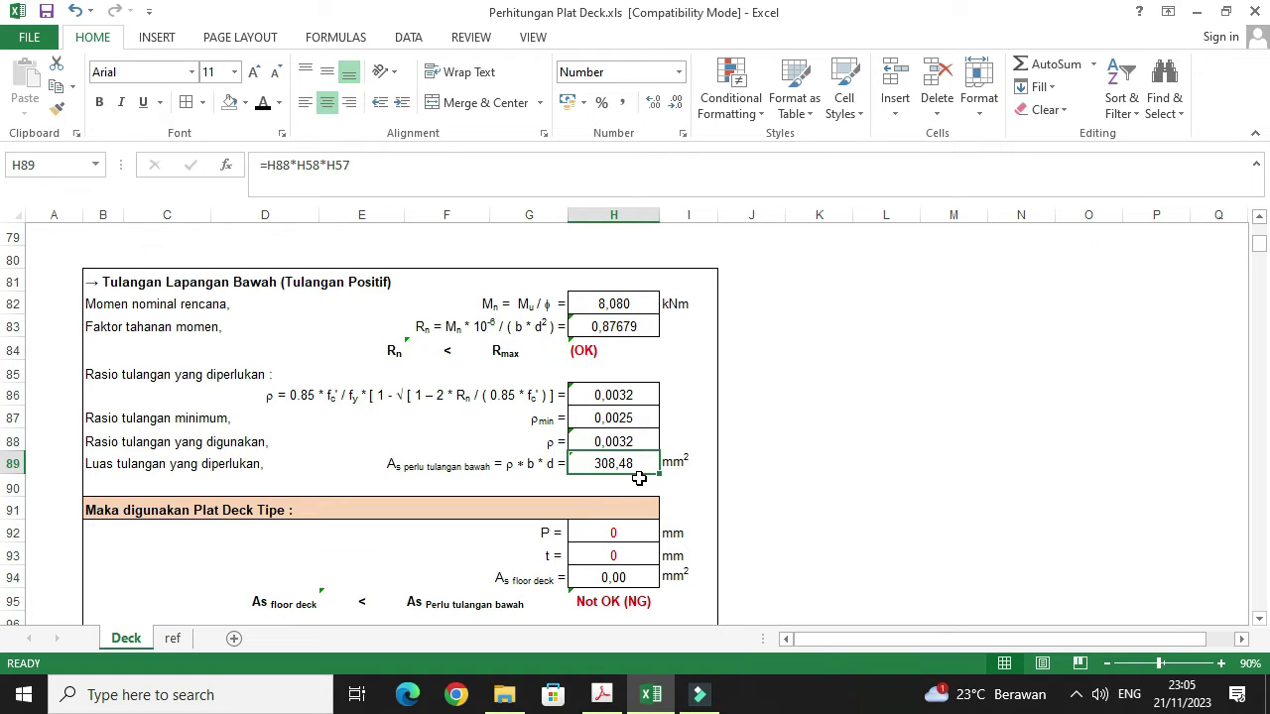
pyautogui.scroll(-1, 639, 478)
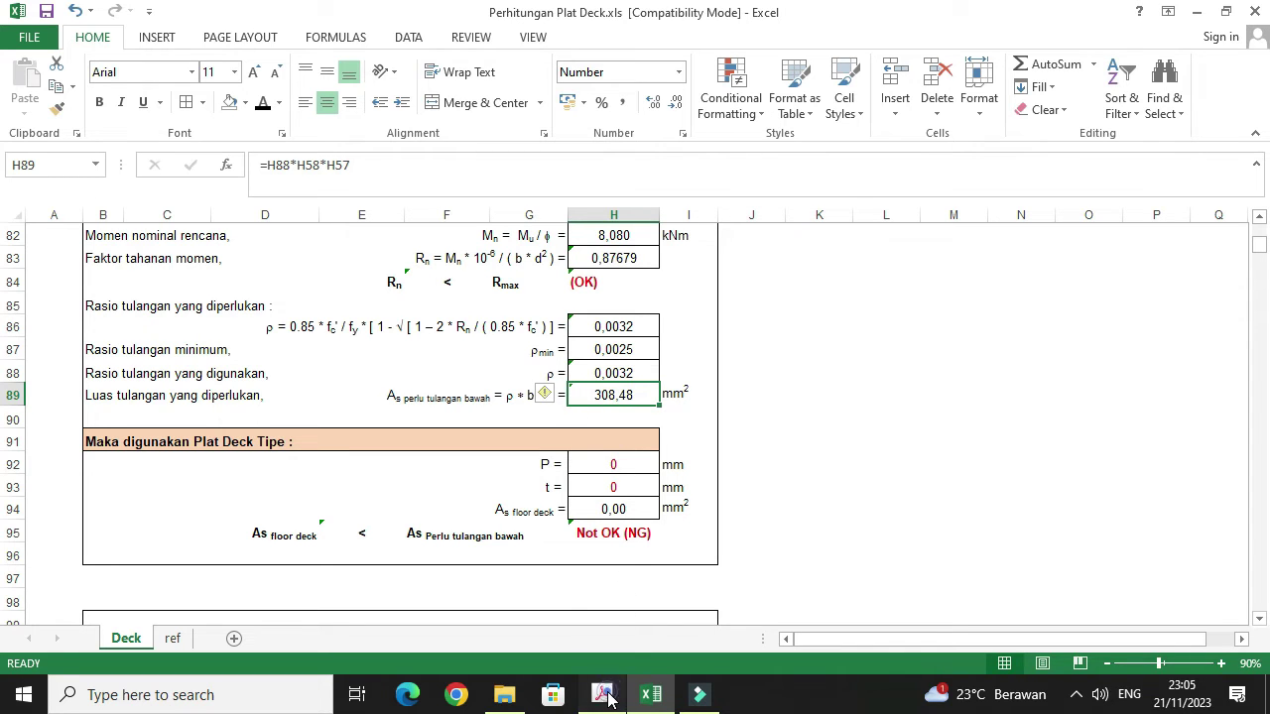
pyautogui.click(602, 694)
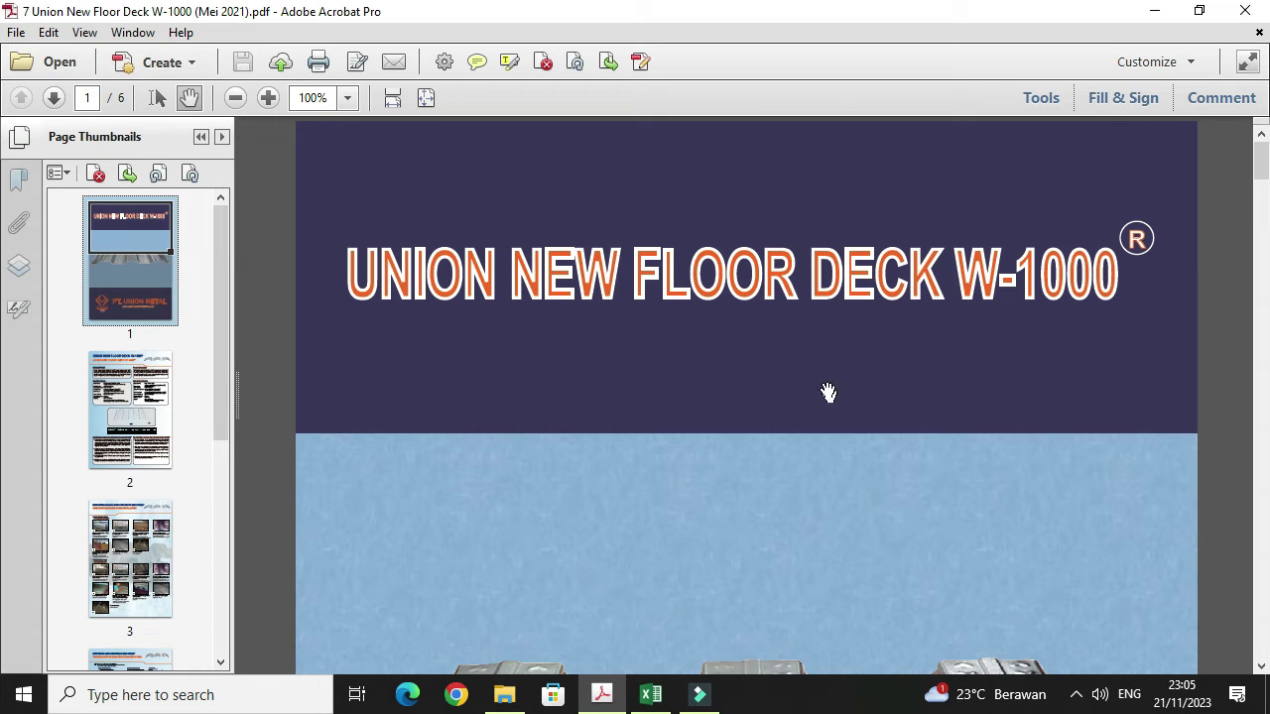
pyautogui.scroll(-1, 618, 298)
pyautogui.scroll(-2, 618, 283)
pyautogui.scroll(-3, 617, 281)
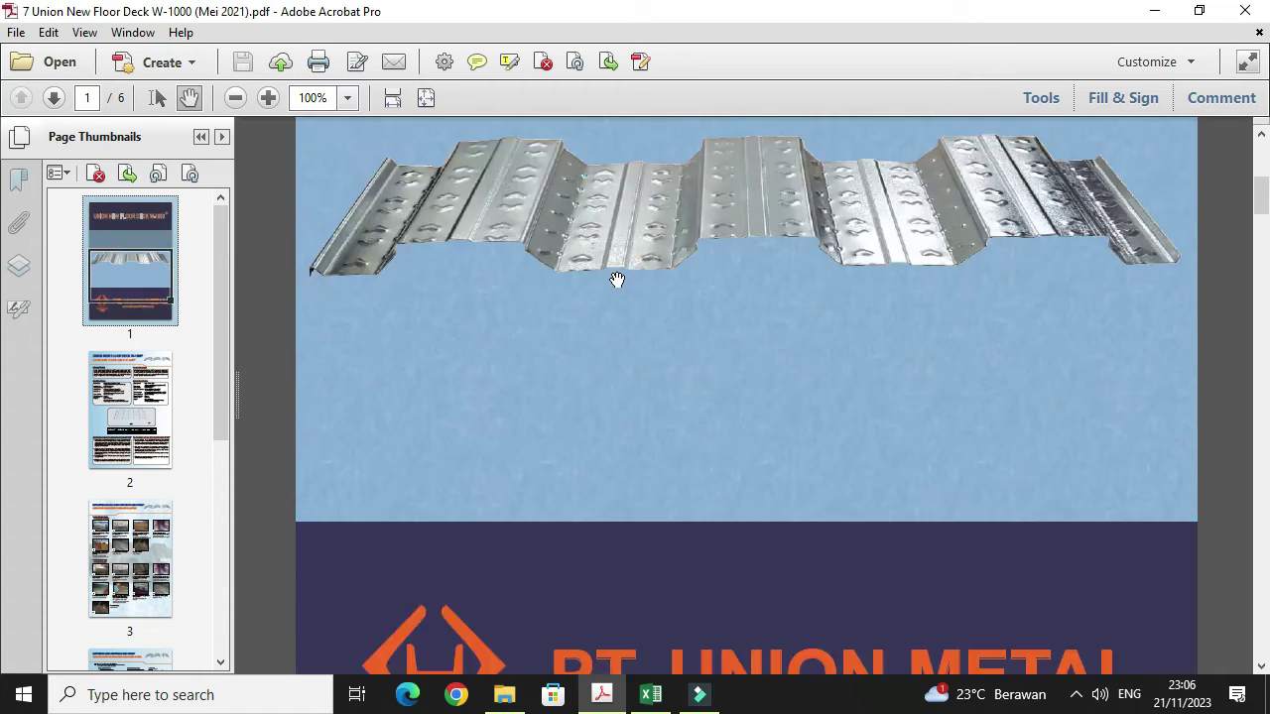
pyautogui.scroll(-3, 617, 281)
pyautogui.scroll(-4, 617, 281)
pyautogui.scroll(-1, 617, 281)
pyautogui.scroll(-4, 617, 281)
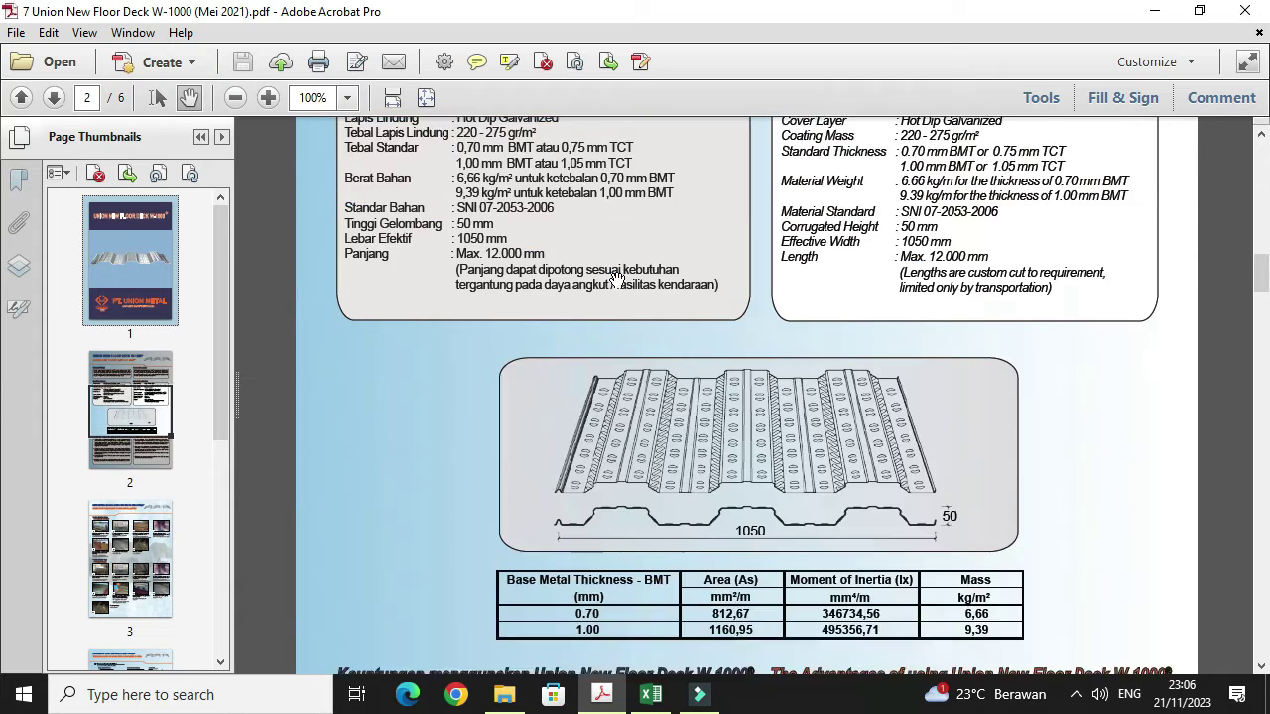
pyautogui.scroll(-2, 617, 280)
pyautogui.scroll(-4, 694, 319)
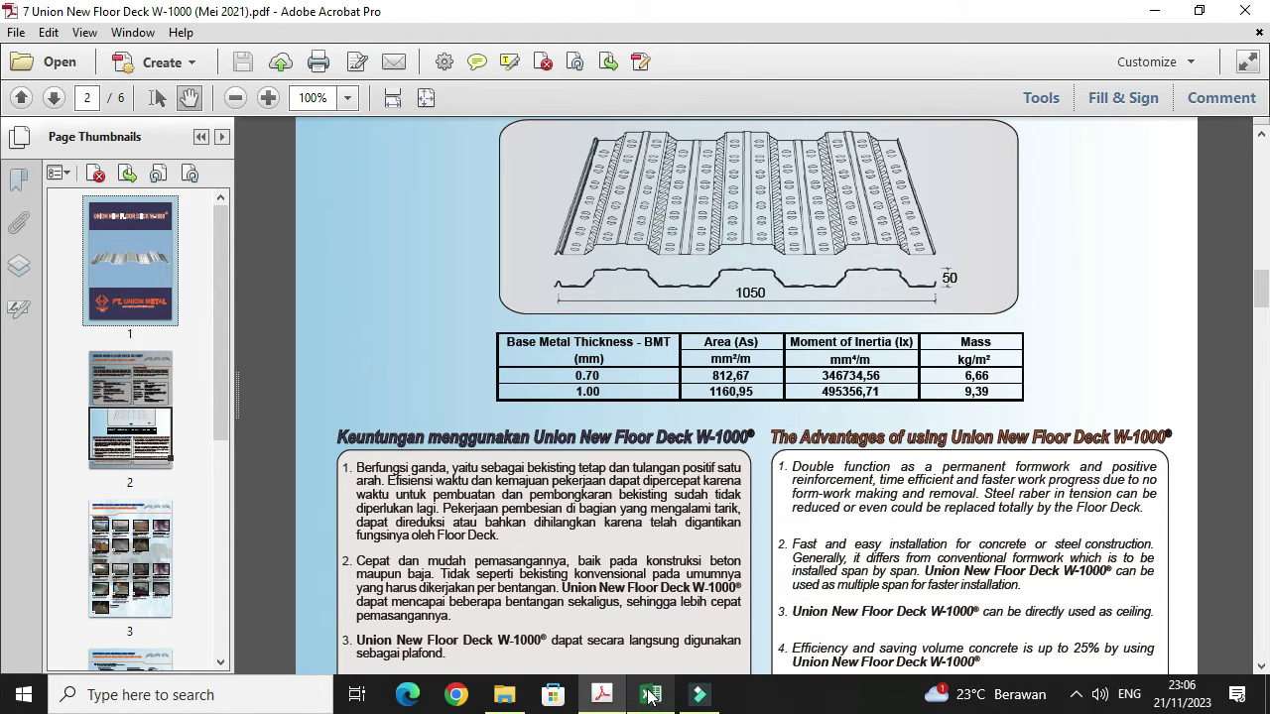
pyautogui.moveTo(650, 694)
pyautogui.click(574, 585)
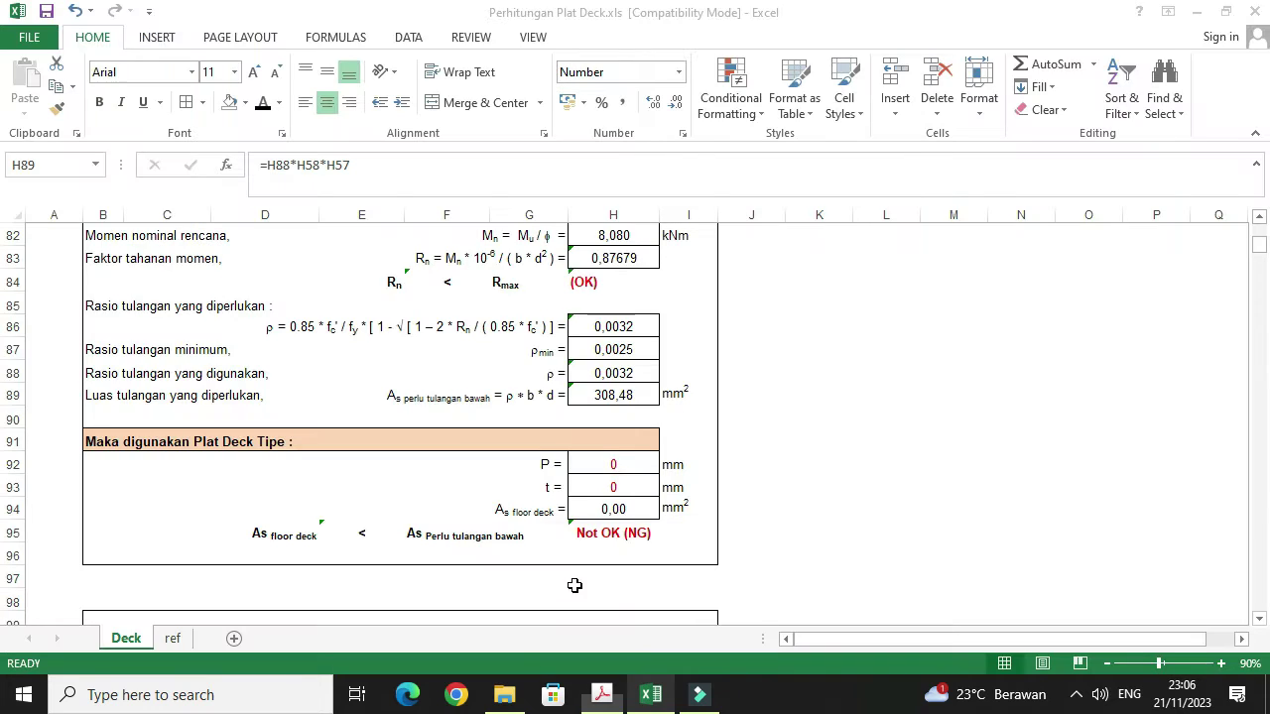
# Step: Look up the deck area in the brochure and enter P value 1160,95 in H92
pyautogui.click(790, 505)
pyautogui.click(634, 458)
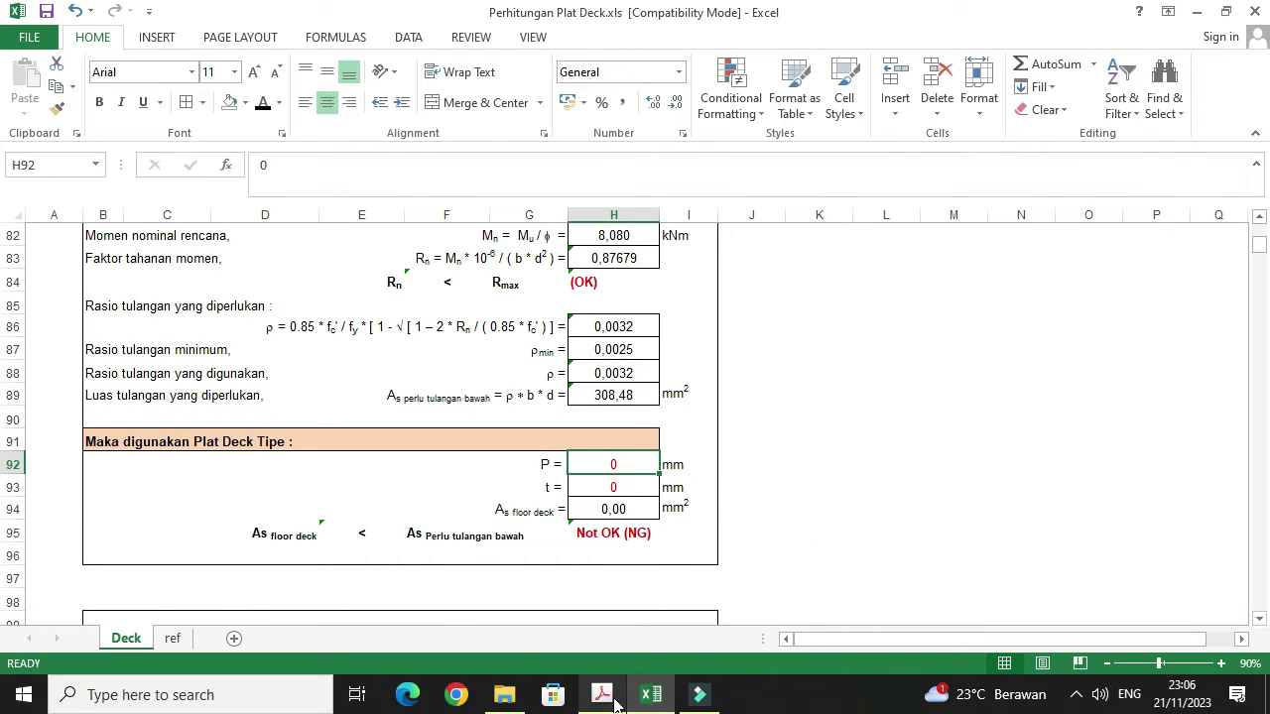
pyautogui.click(615, 702)
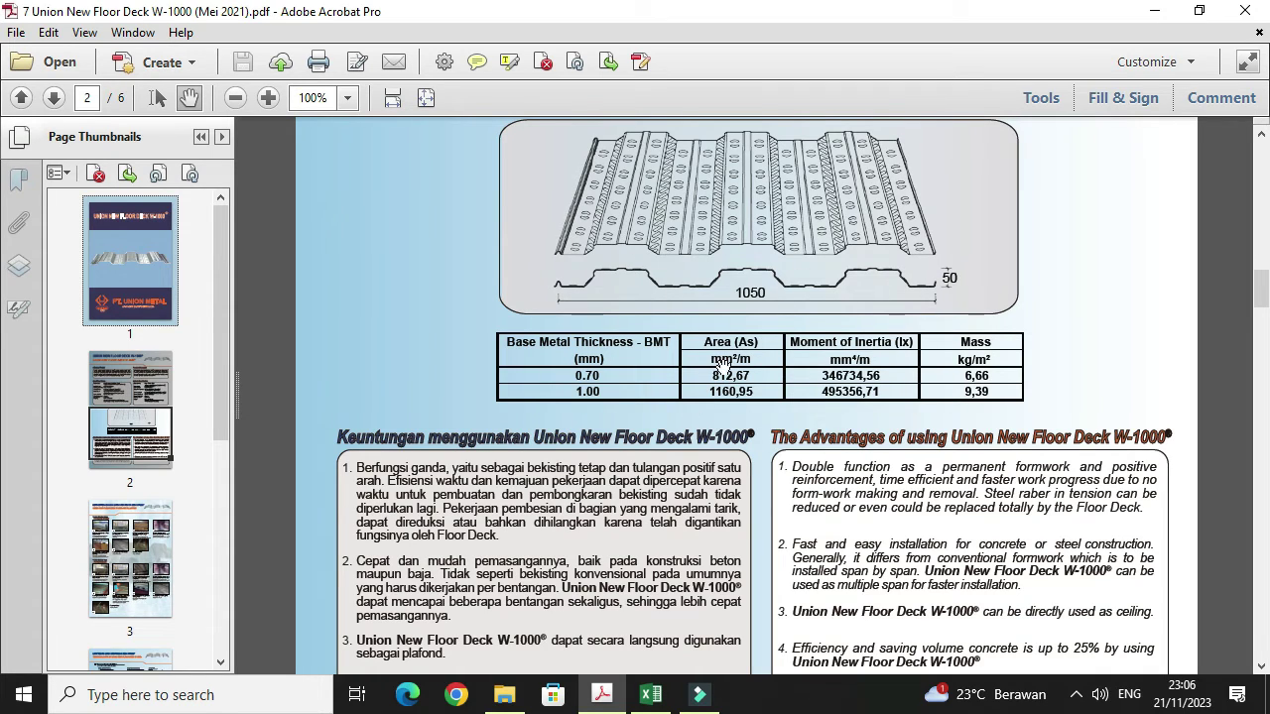
pyautogui.click(651, 694)
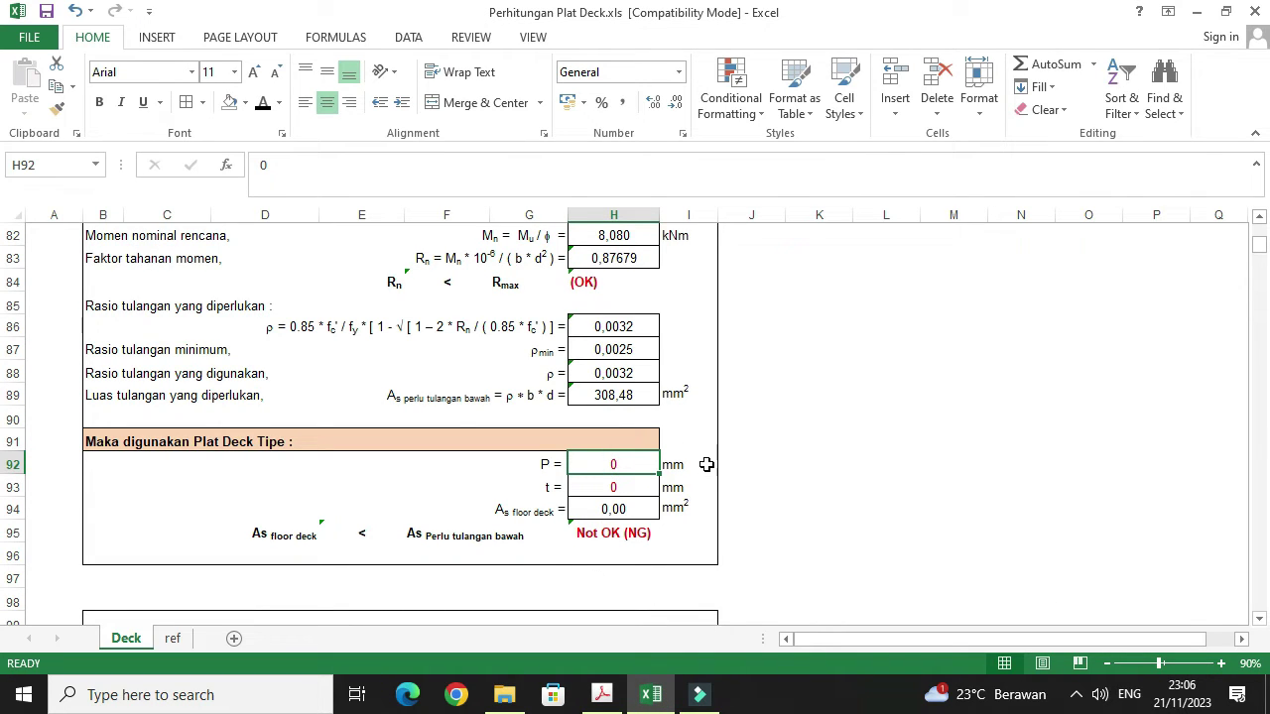
pyautogui.write('11')
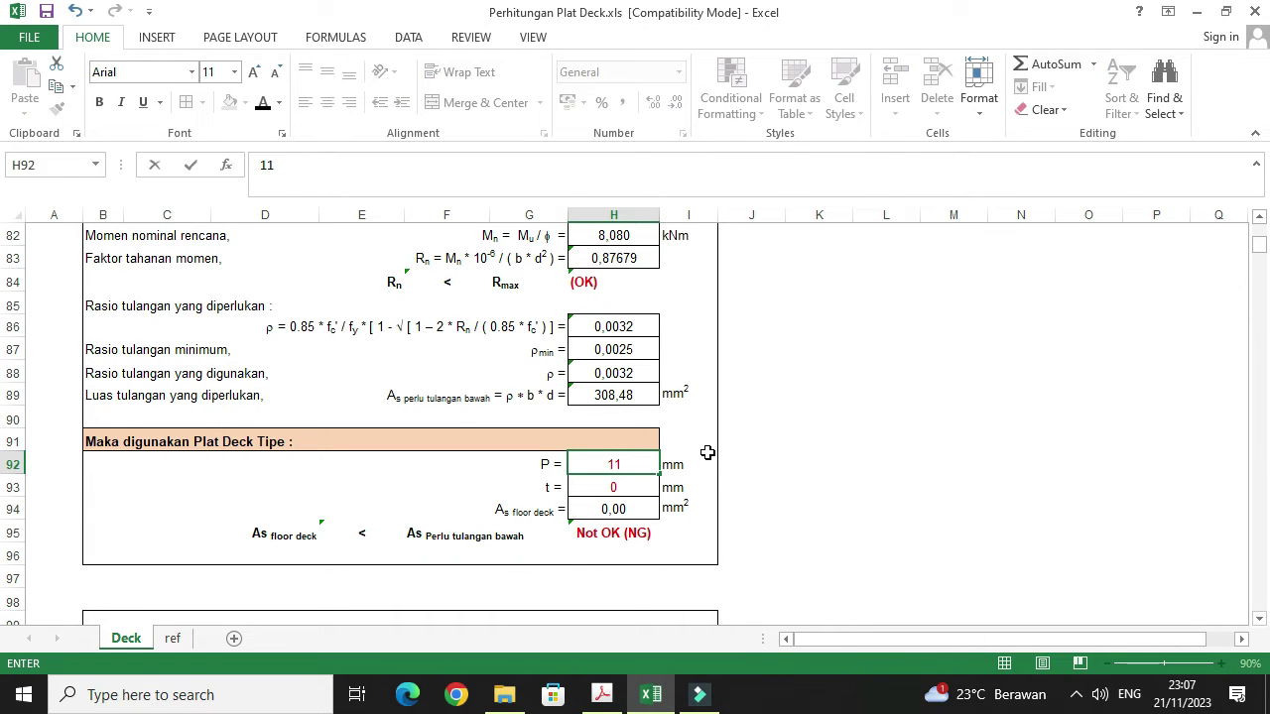
pyautogui.write('60,95')
pyautogui.click(765, 456)
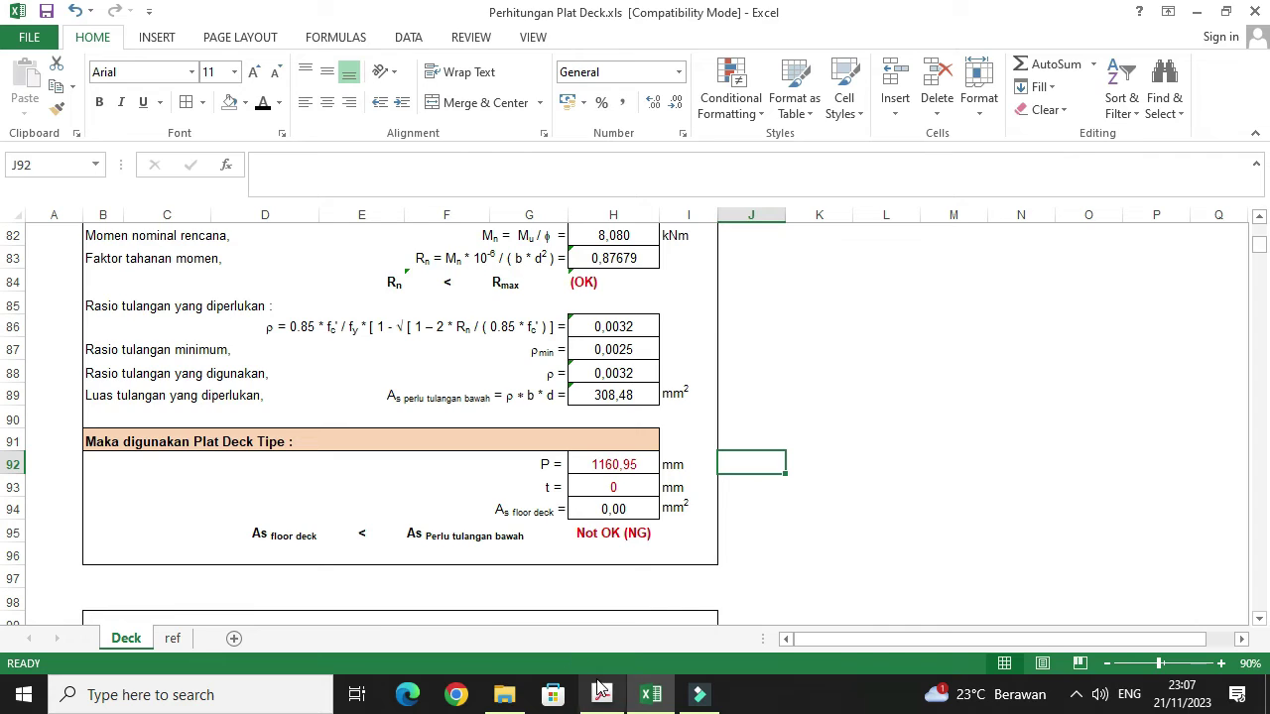
# Step: Check the brochure again and set floor deck thickness t to 0,7 mm in H93
pyautogui.click(600, 691)
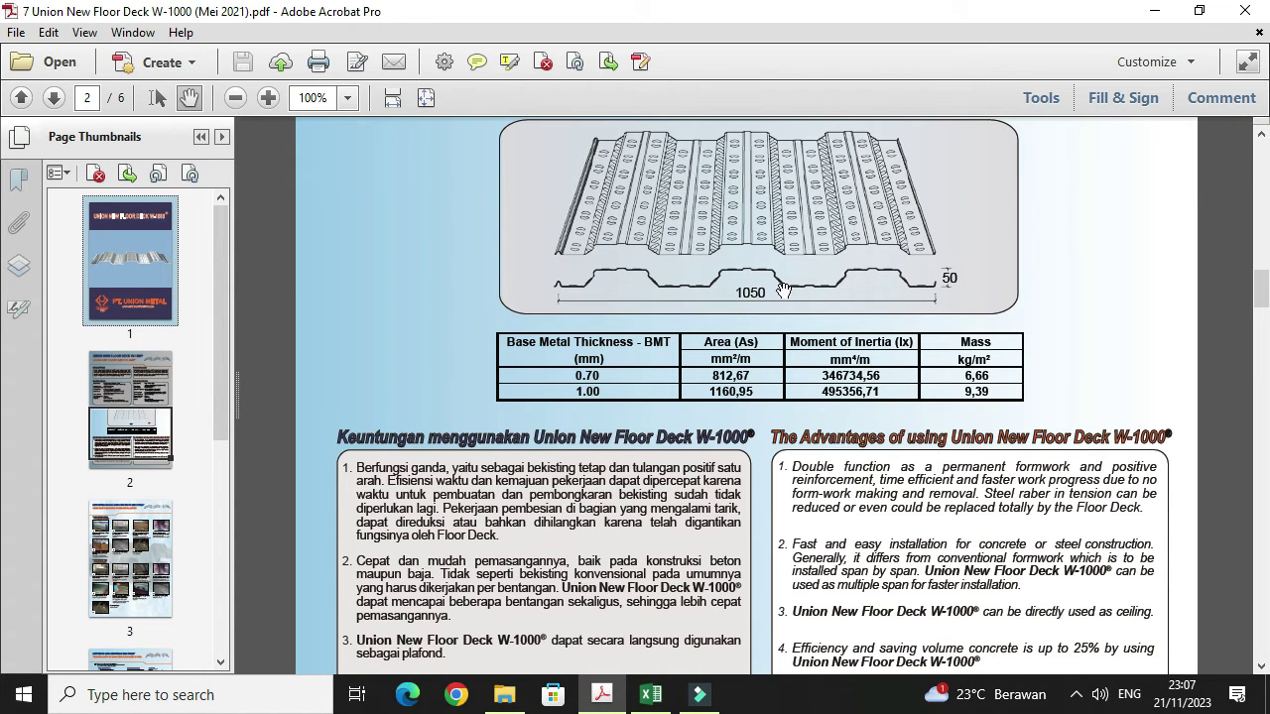
pyautogui.click(650, 696)
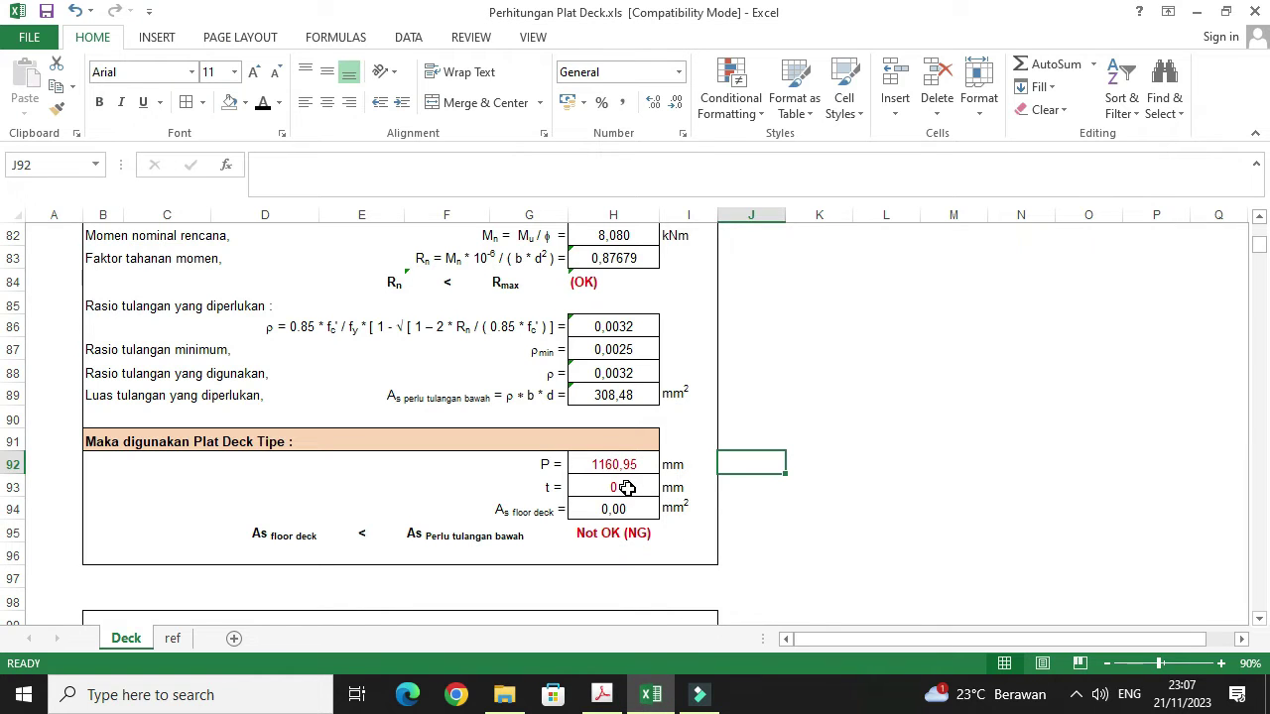
pyautogui.click(626, 487)
pyautogui.write('0,')
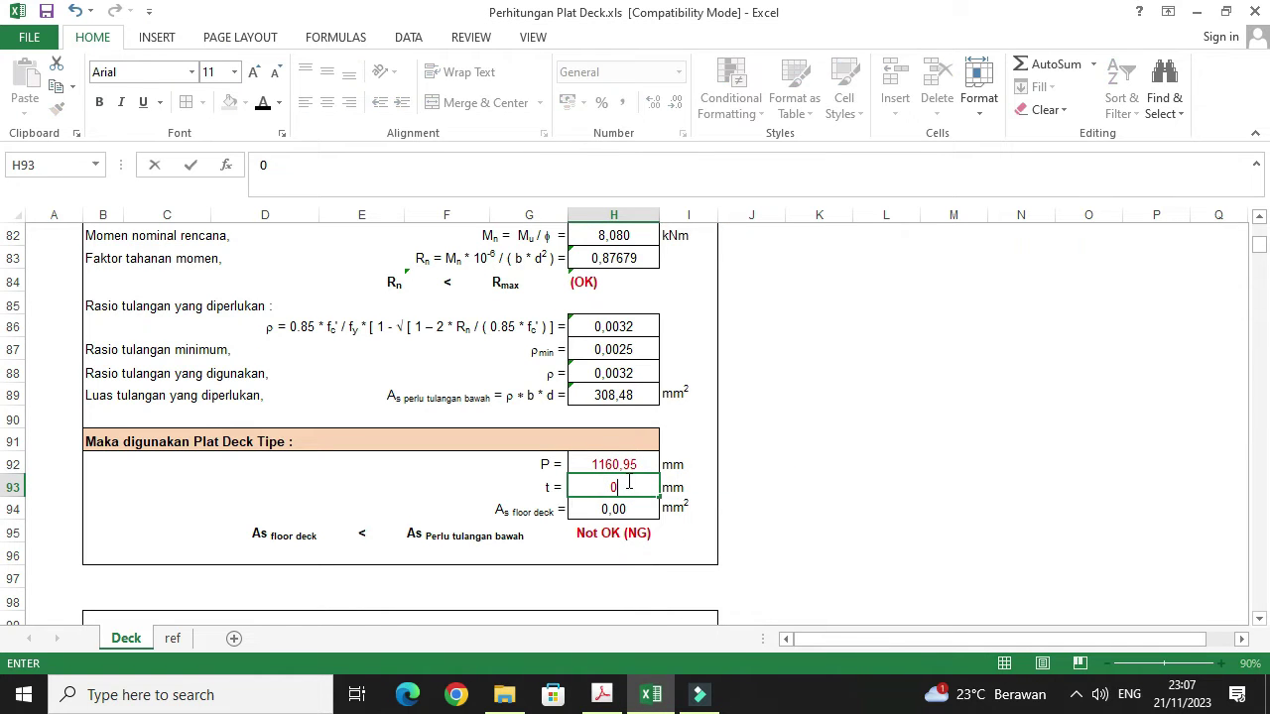
pyautogui.write('7')
pyautogui.click(800, 464)
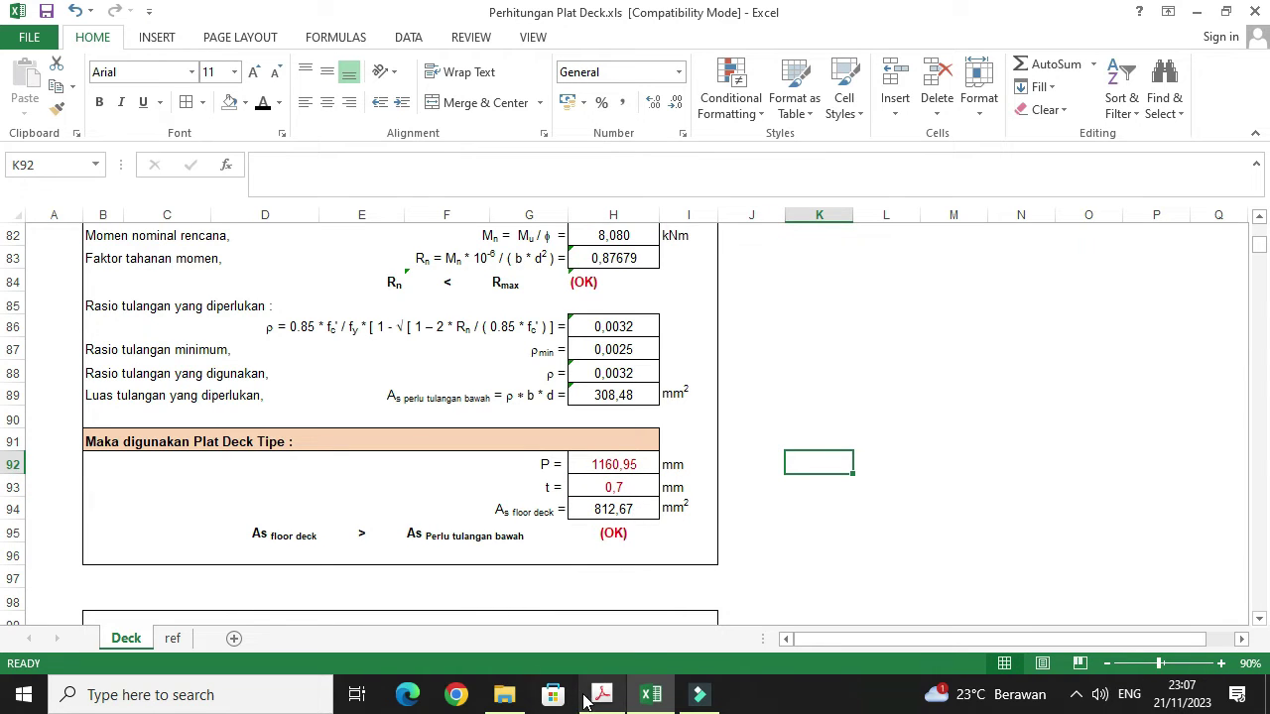
pyautogui.click(601, 695)
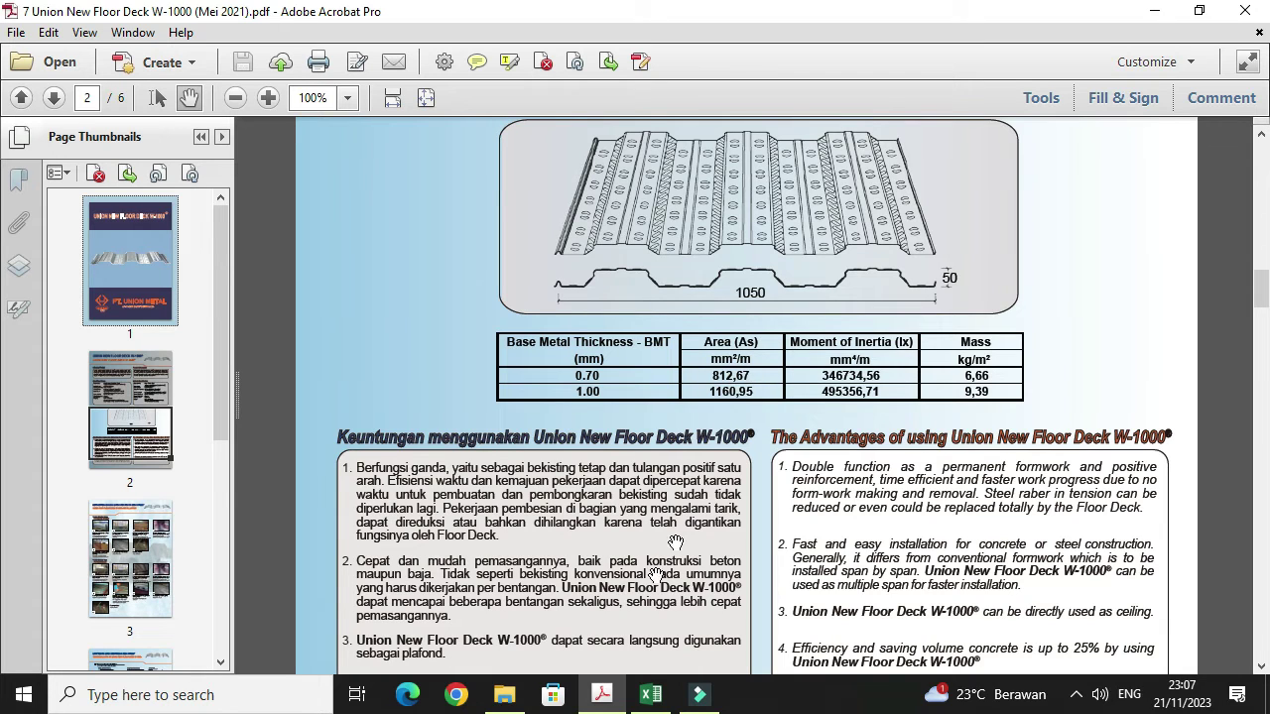
# Step: Change thickness t to 0,65 mm and review the As floor deck and required-area formulas
pyautogui.click(650, 695)
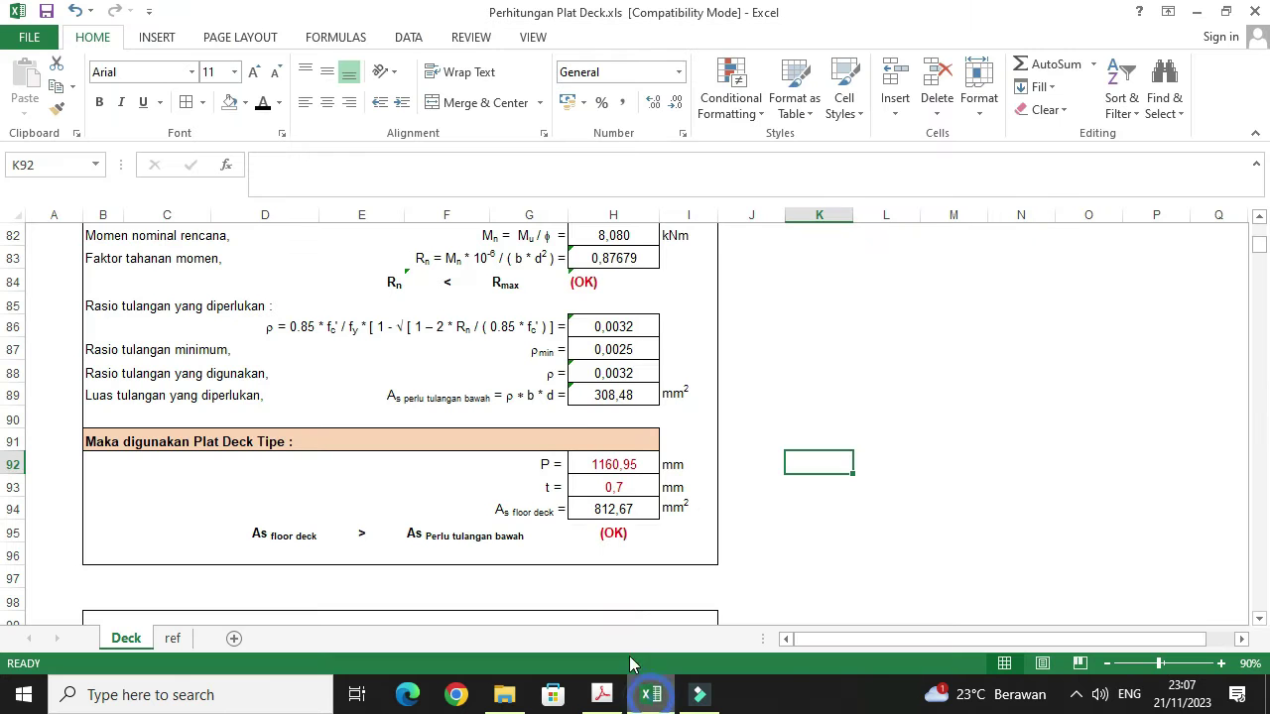
pyautogui.click(629, 461)
pyautogui.click(631, 483)
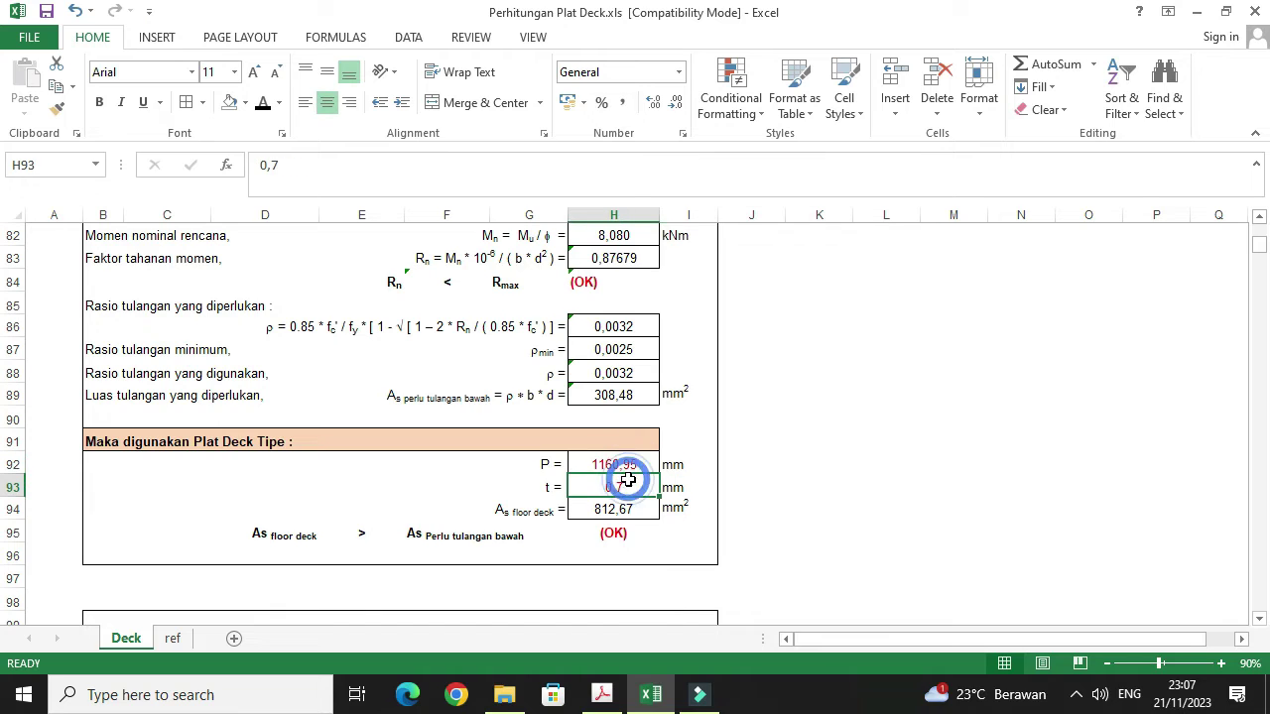
pyautogui.write('0,')
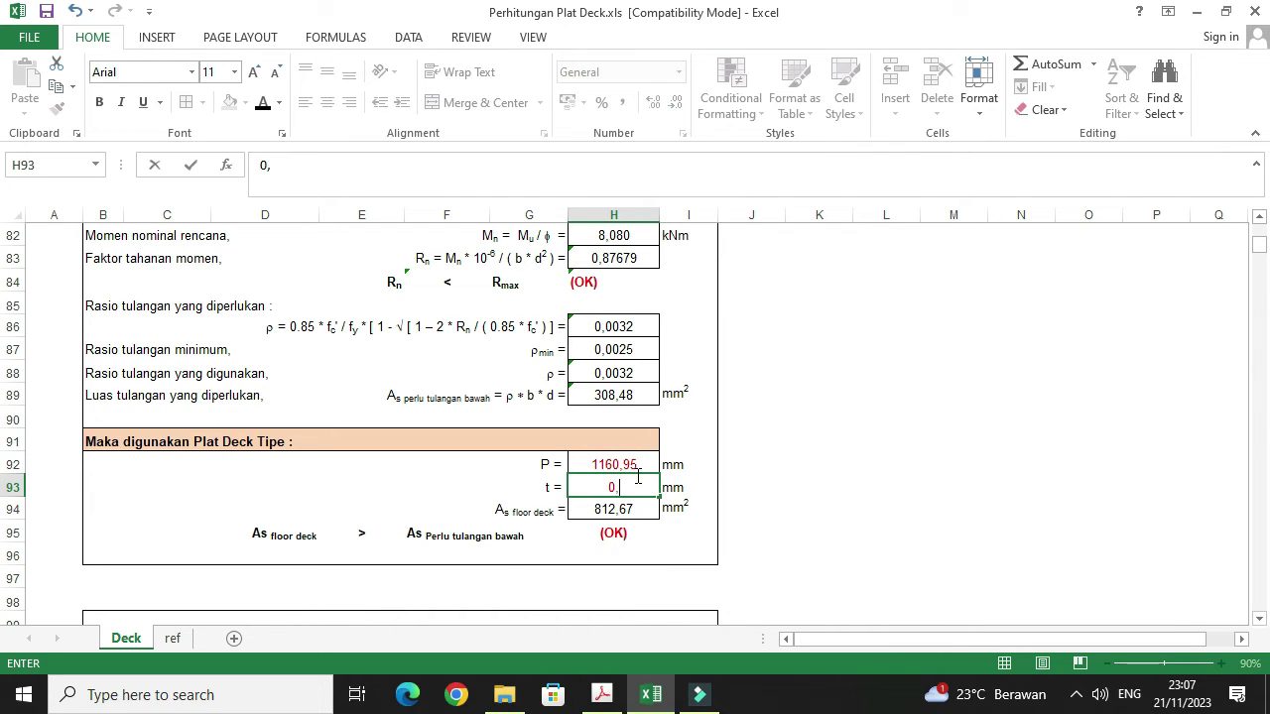
pyautogui.write('65')
pyautogui.click(804, 462)
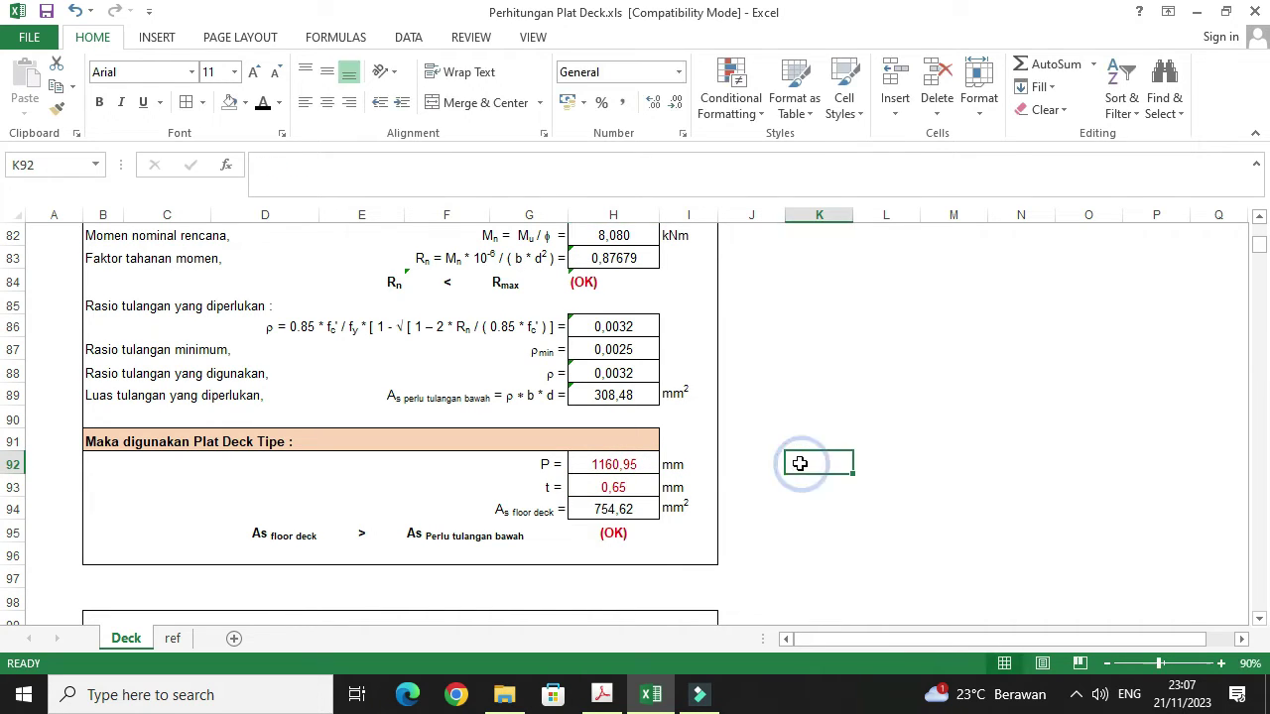
pyautogui.click(640, 511)
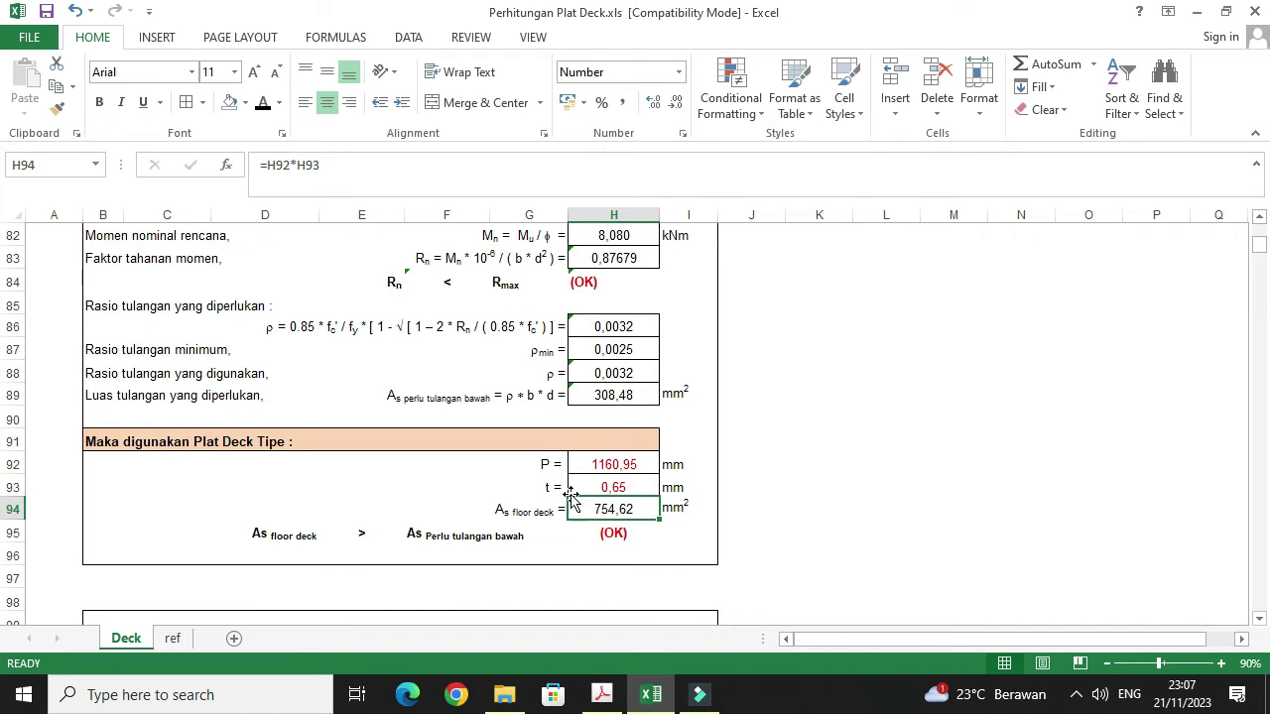
pyautogui.click(636, 393)
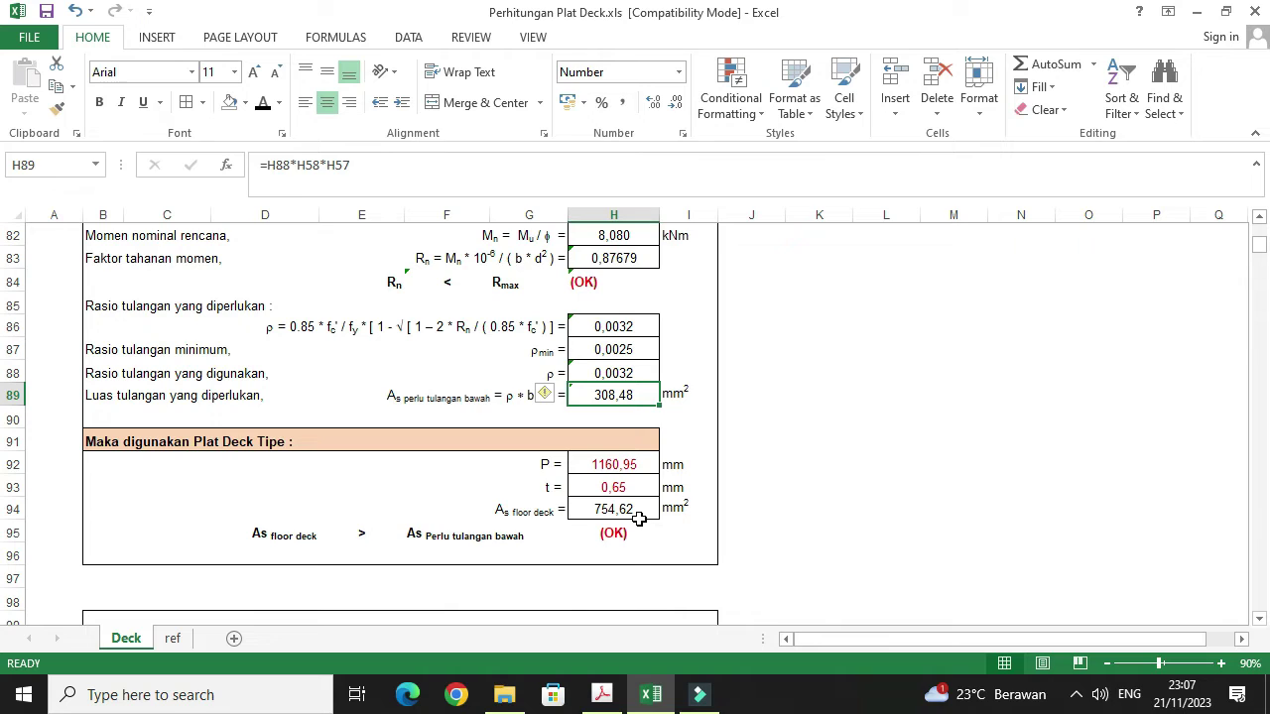
pyautogui.click(621, 490)
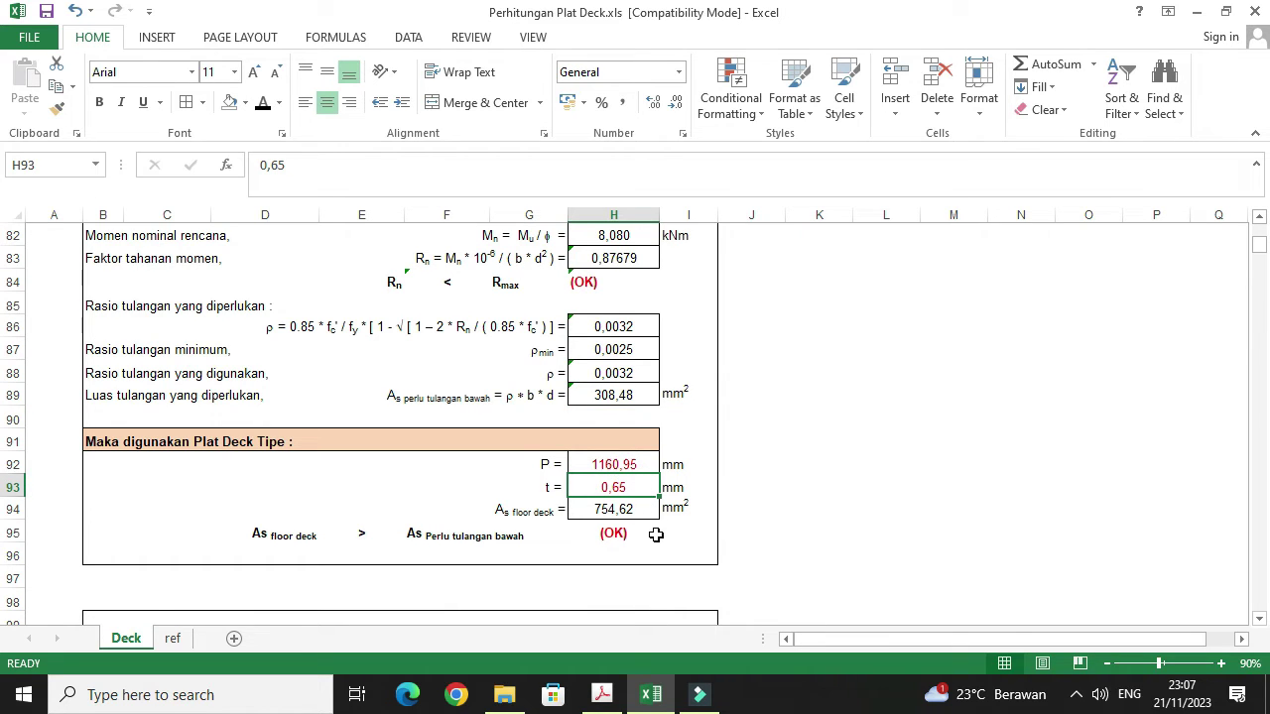
pyautogui.scroll(-4, 595, 476)
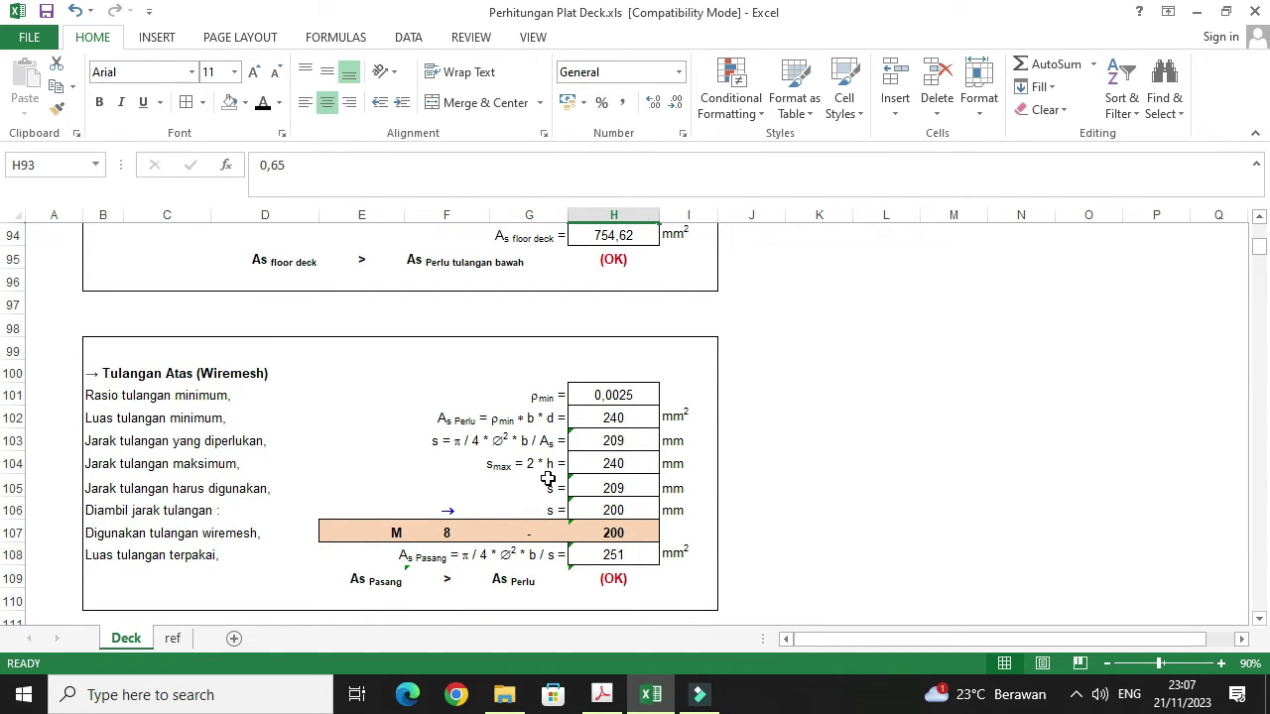
pyautogui.scroll(-1, 629, 437)
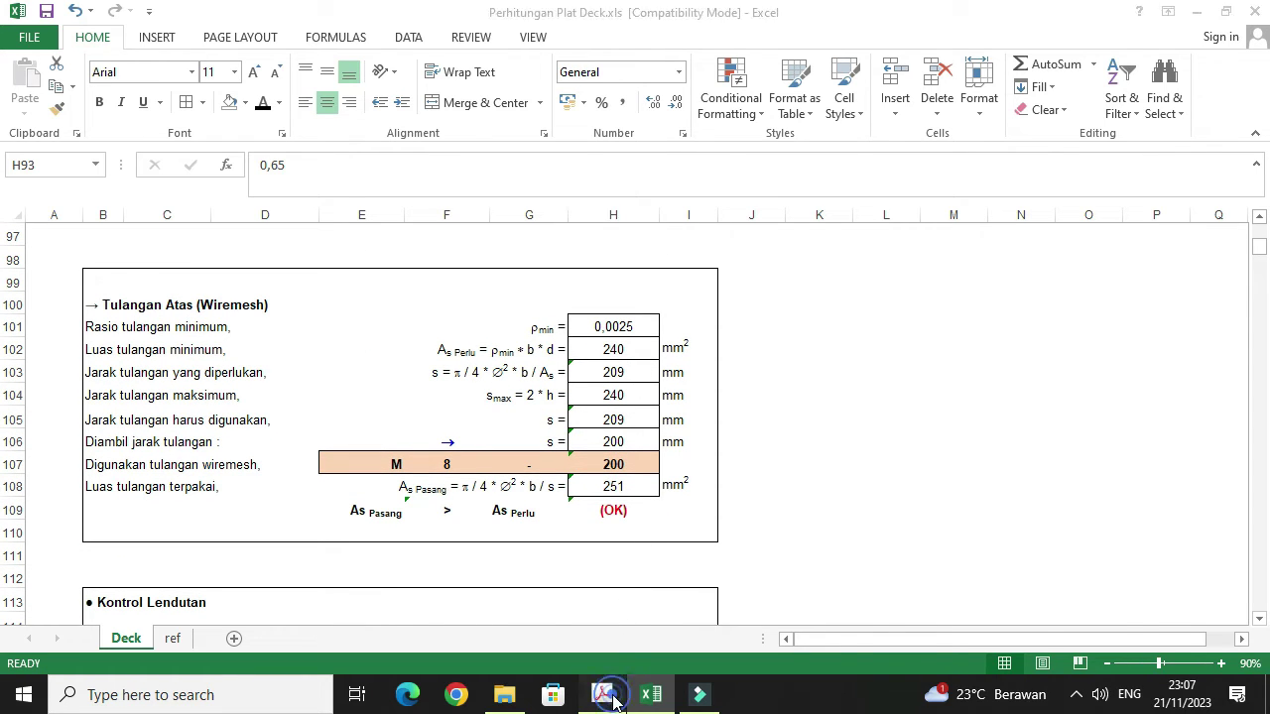
pyautogui.click(601, 694)
pyautogui.click(651, 699)
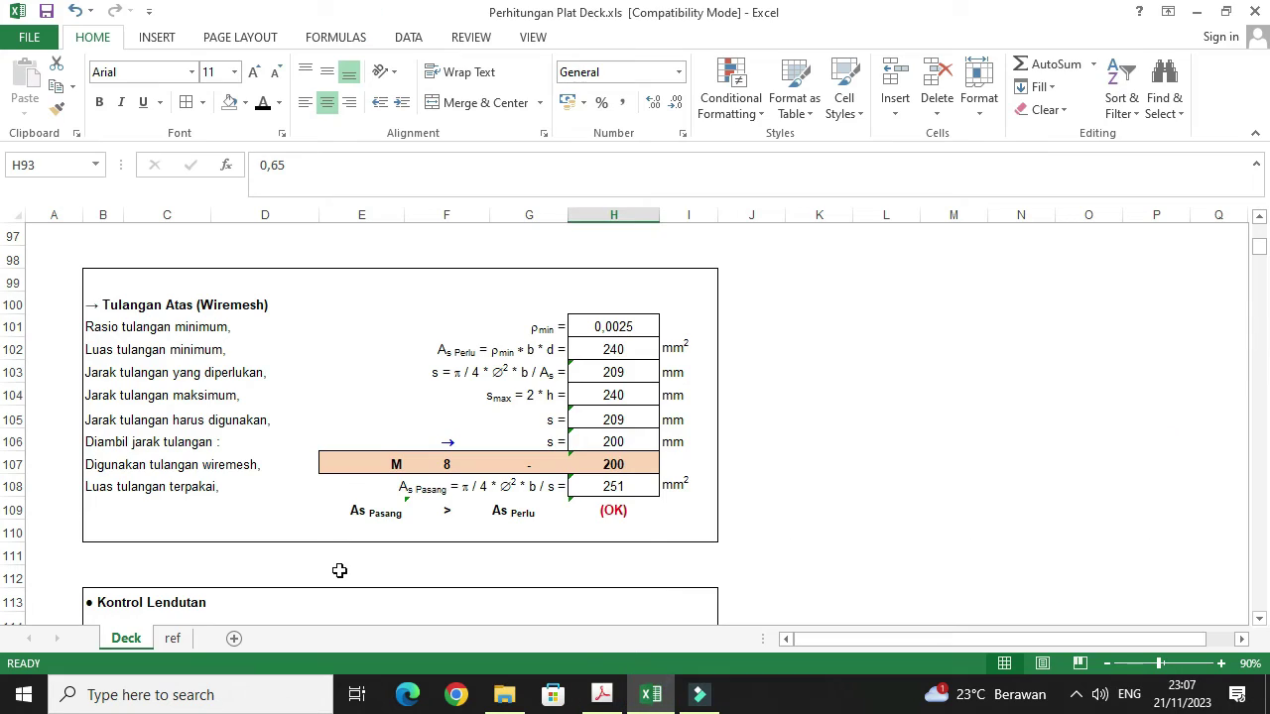
pyautogui.click(175, 638)
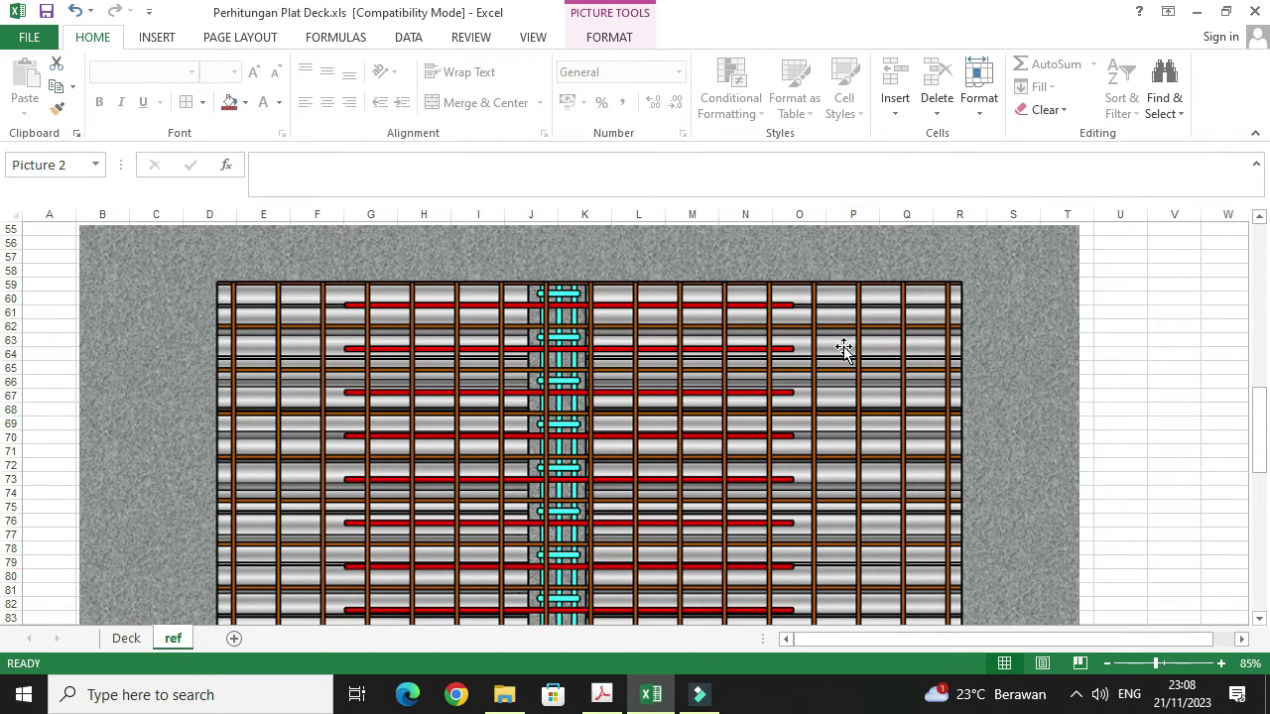
pyautogui.click(653, 698)
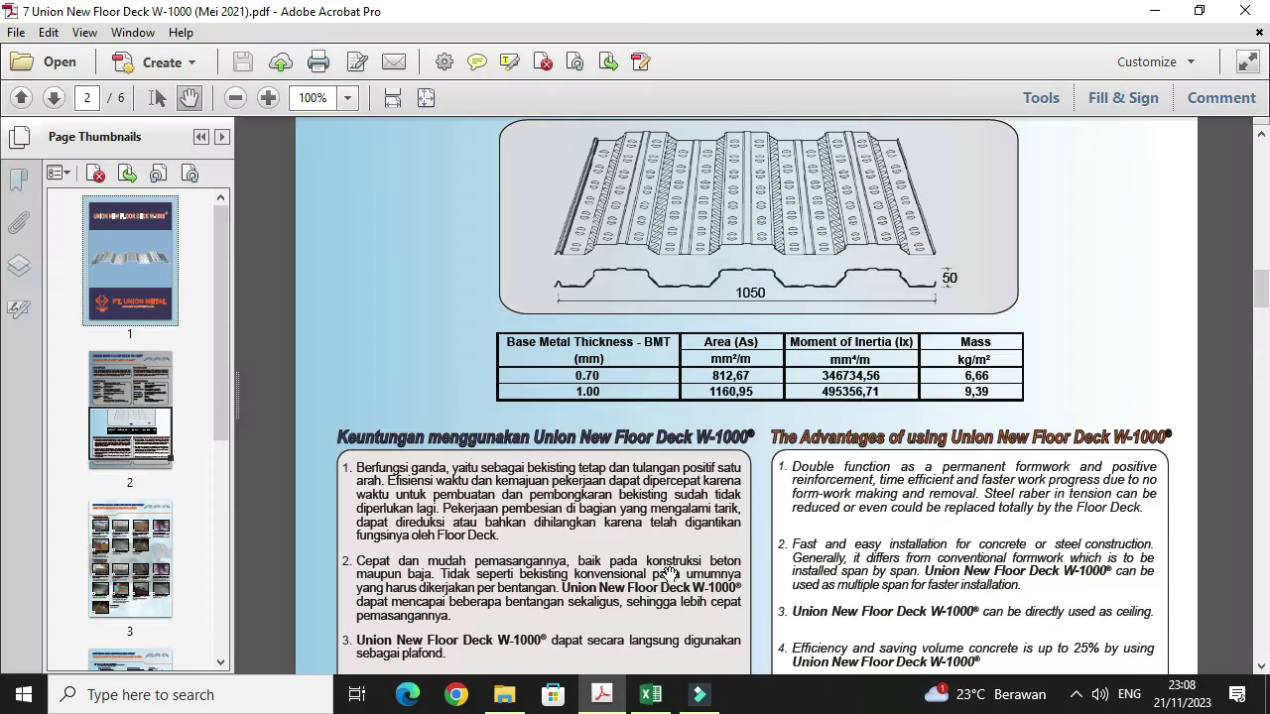
pyautogui.click(655, 699)
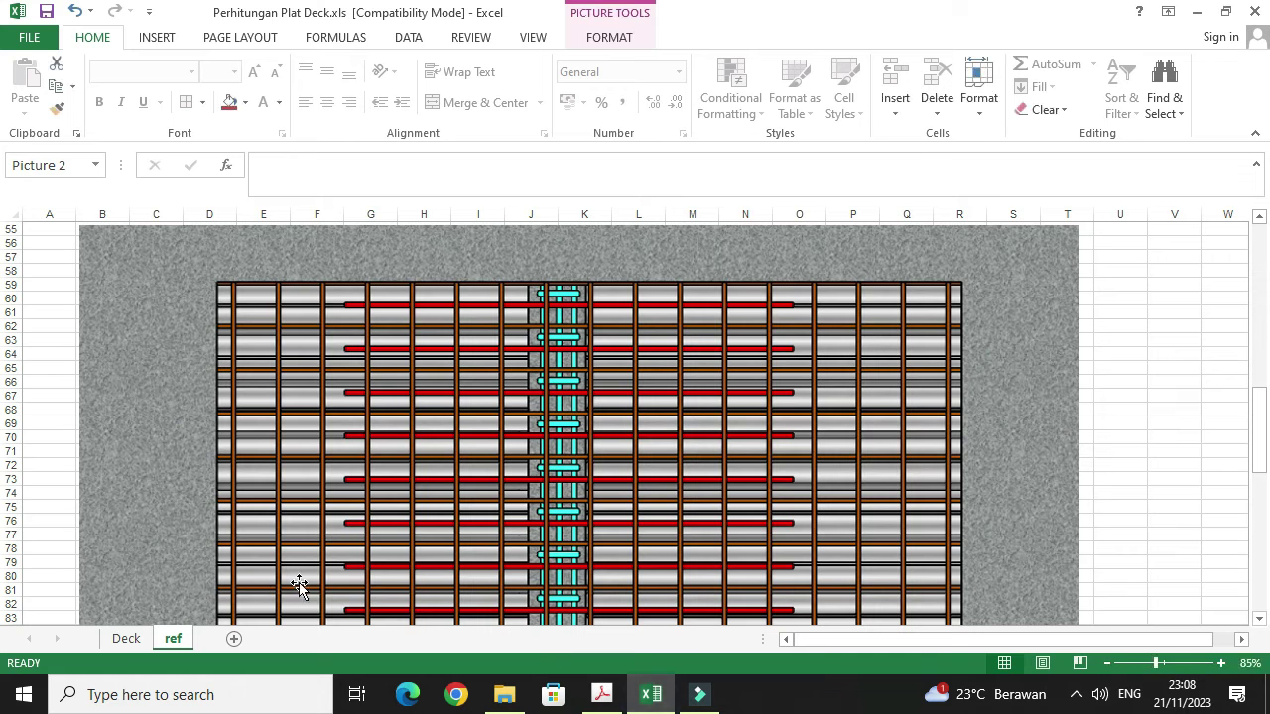
pyautogui.click(114, 637)
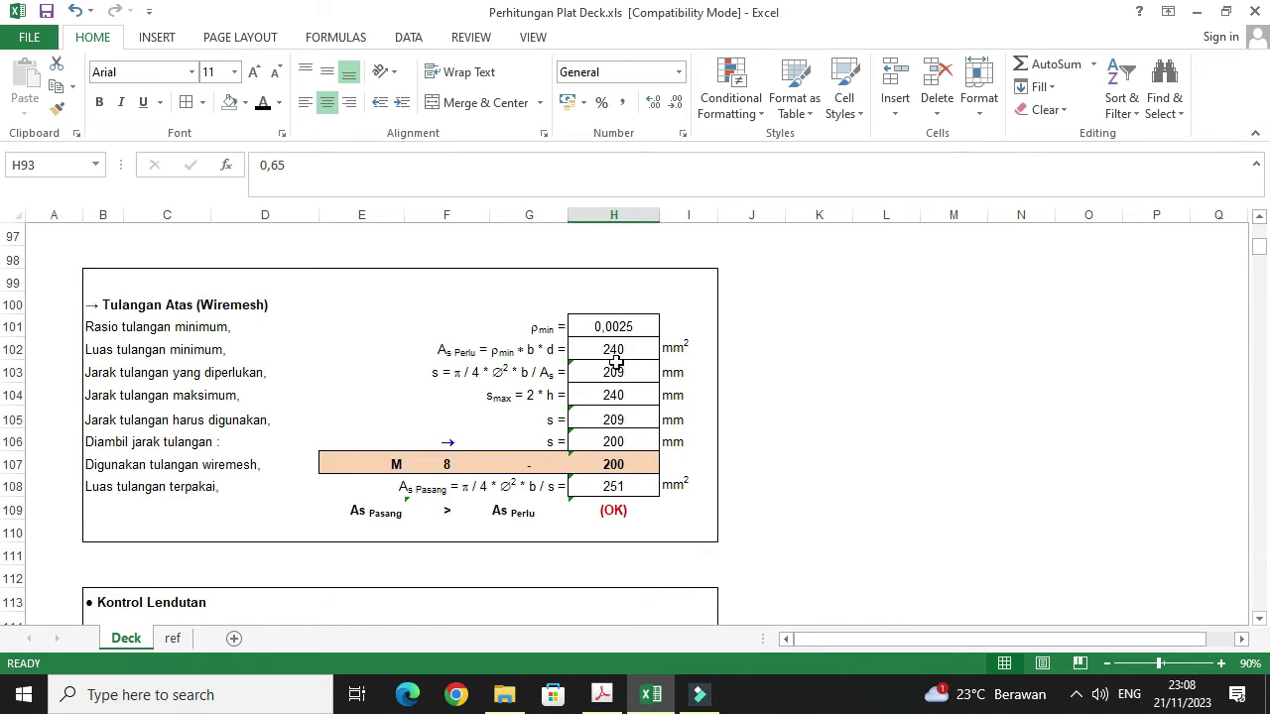
# Step: Review the minimum reinforcement, required spacing, maximum spacing and wiremesh spacing formulas in H102–H107
pyautogui.click(633, 349)
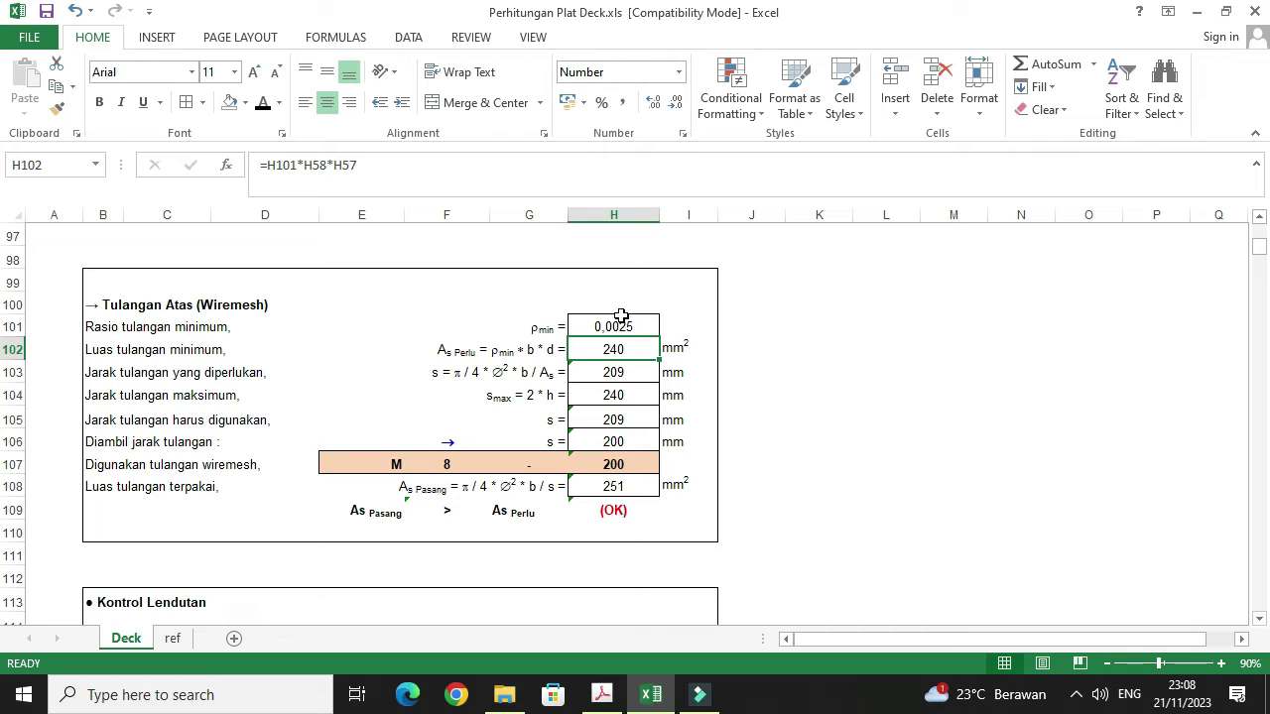
pyautogui.click(621, 323)
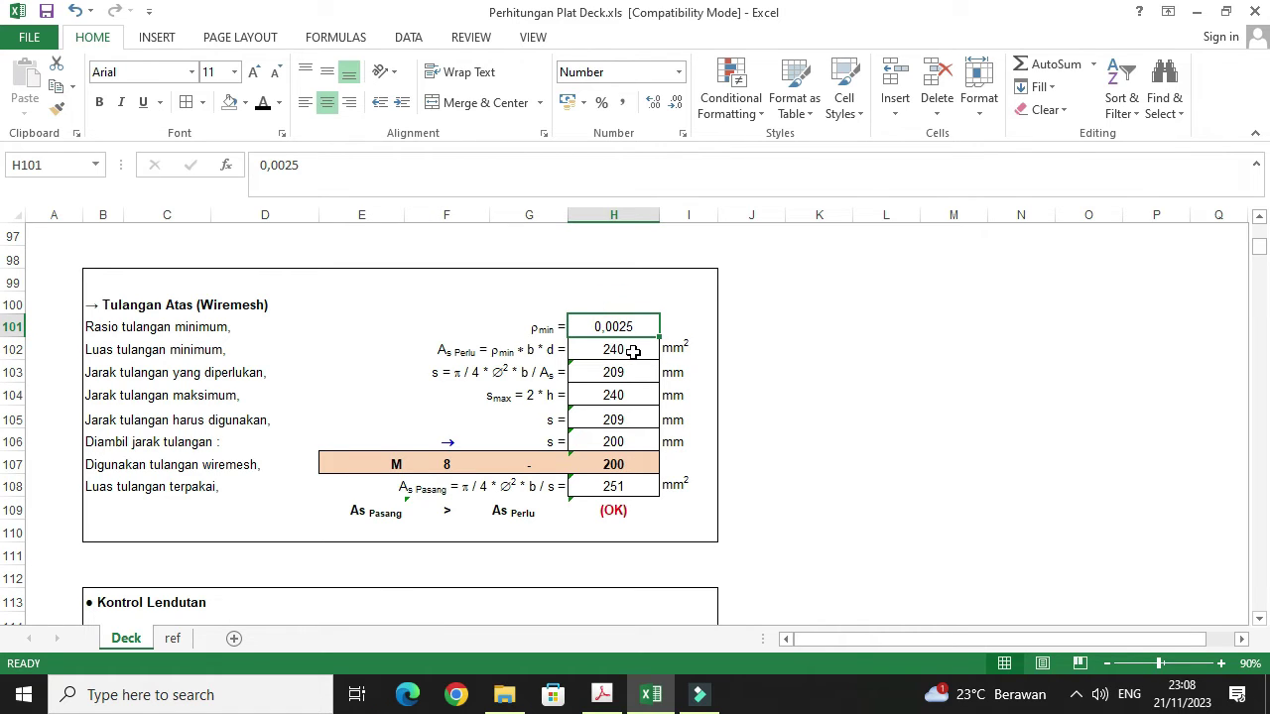
pyautogui.click(633, 352)
pyautogui.doubleClick(627, 353)
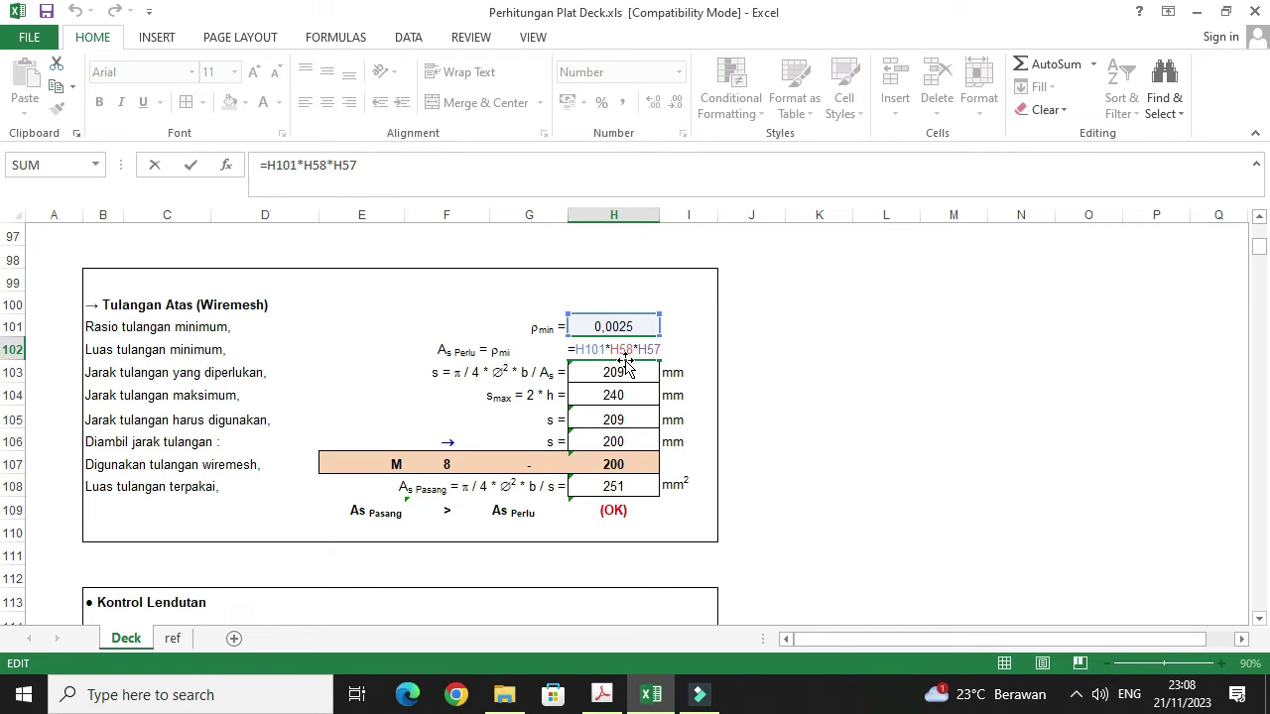
pyautogui.press('Escape')
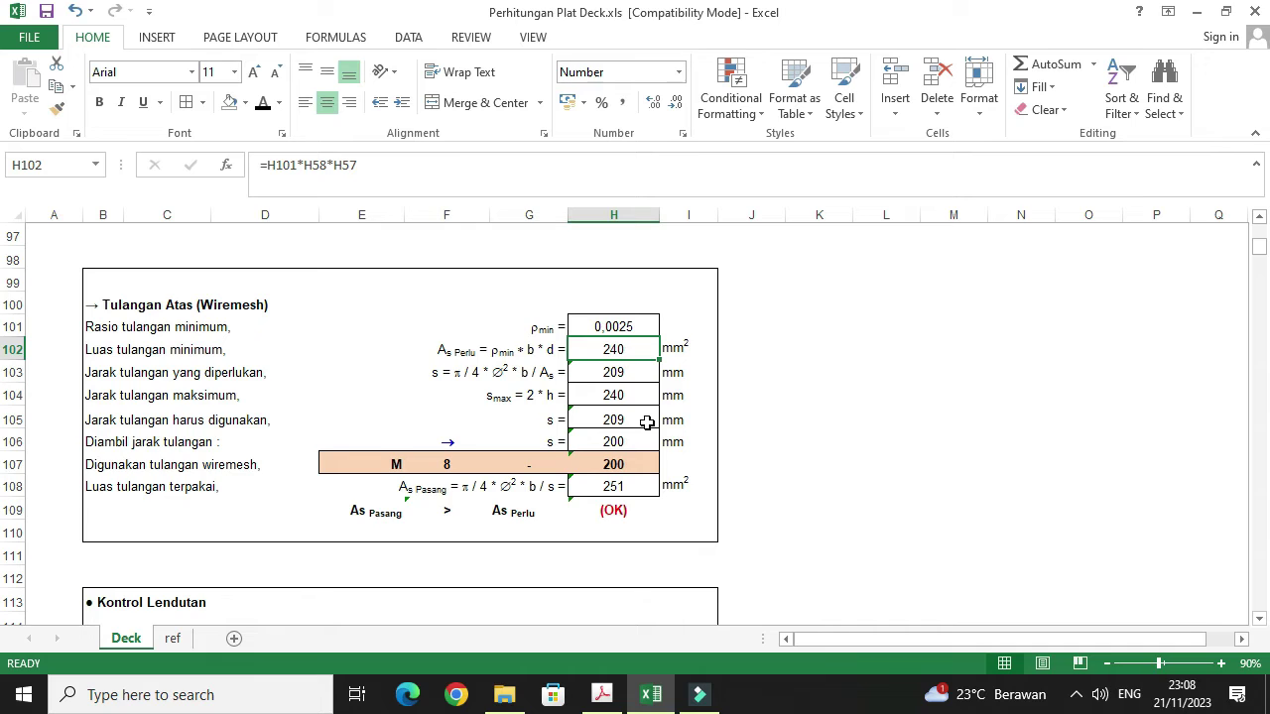
pyautogui.click(629, 374)
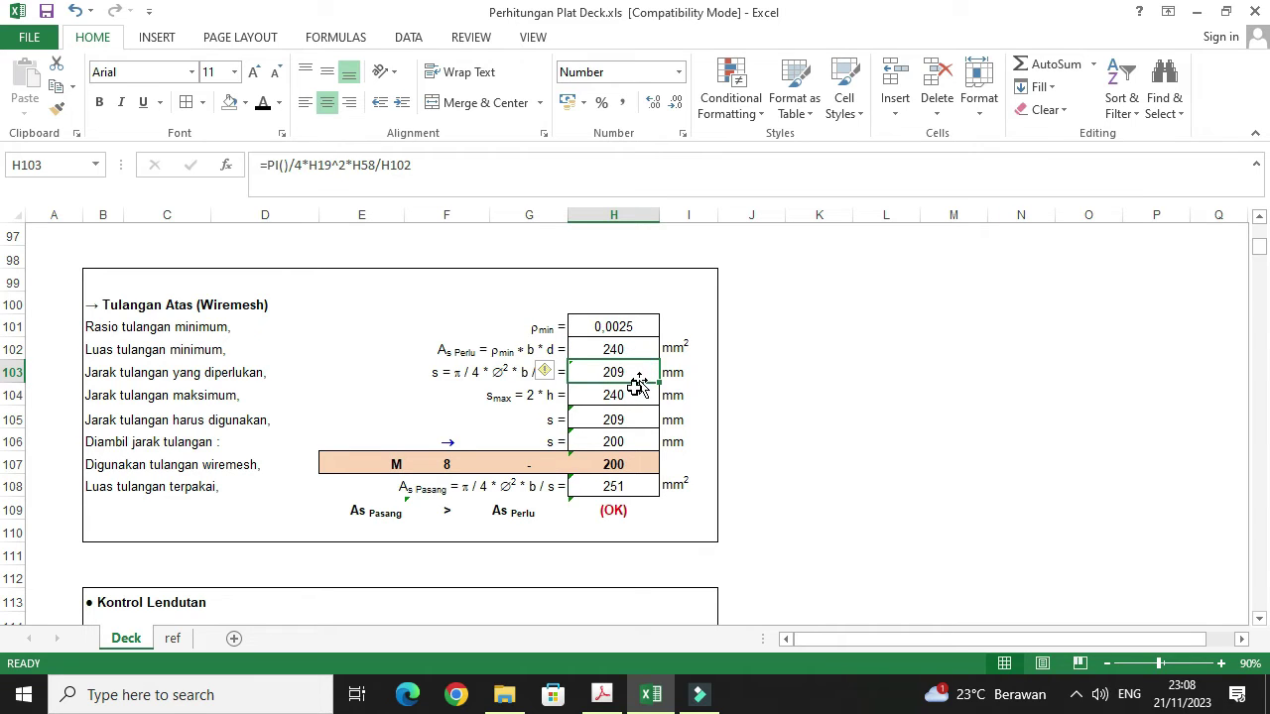
pyautogui.click(632, 395)
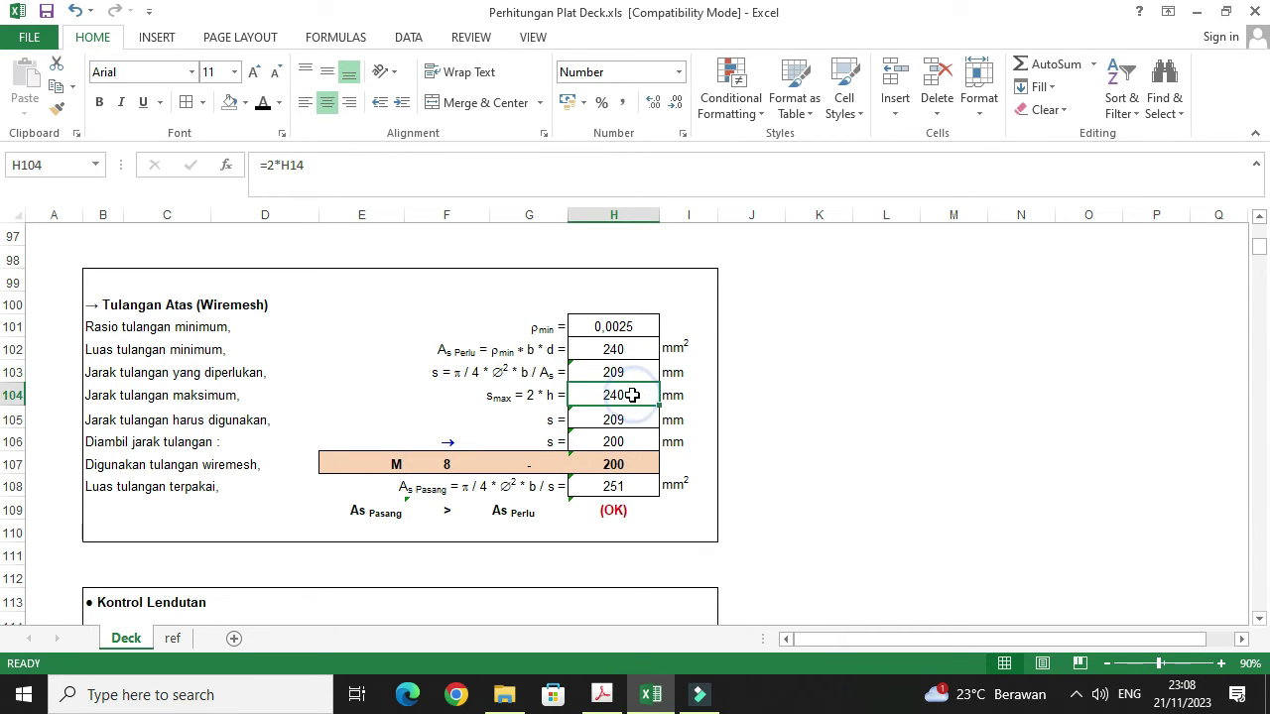
pyautogui.click(633, 460)
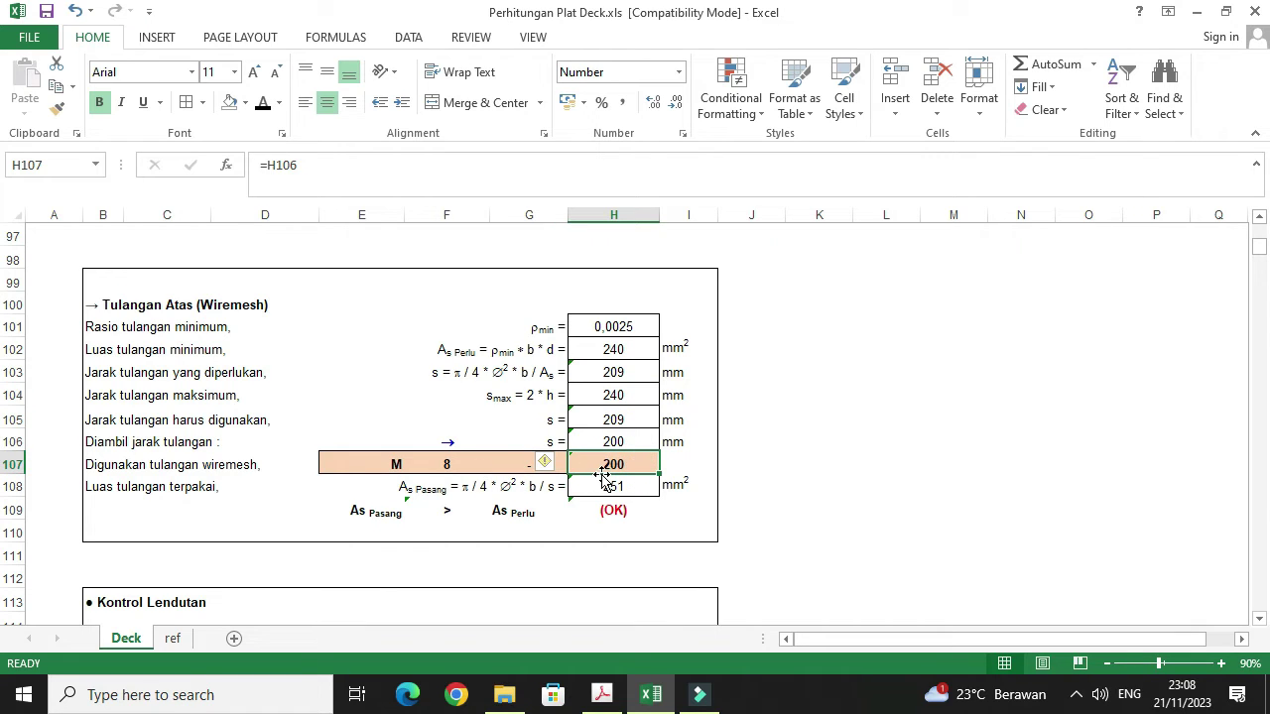
# Step: Append -50 to the chosen spacing formula in H106, giving M8-150 with 335 mm² (OK)
pyautogui.click(631, 440)
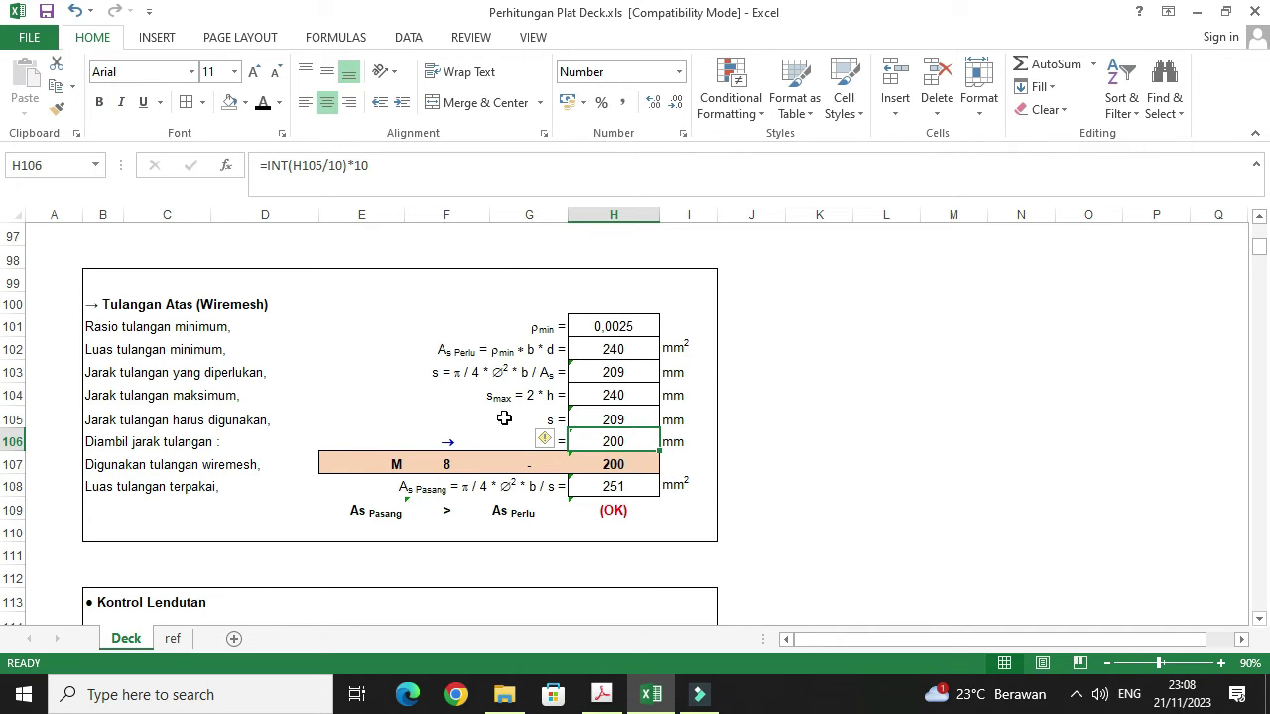
pyautogui.click(403, 176)
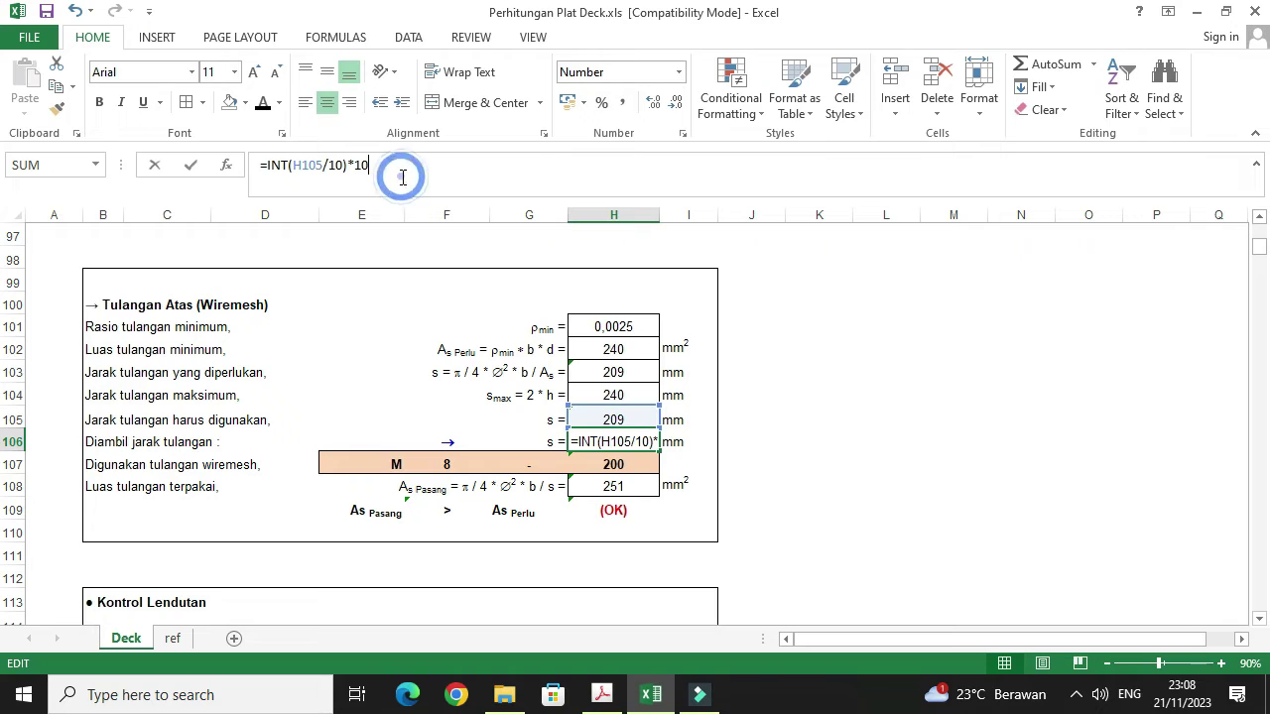
pyautogui.write('- 15')
pyautogui.write('0')
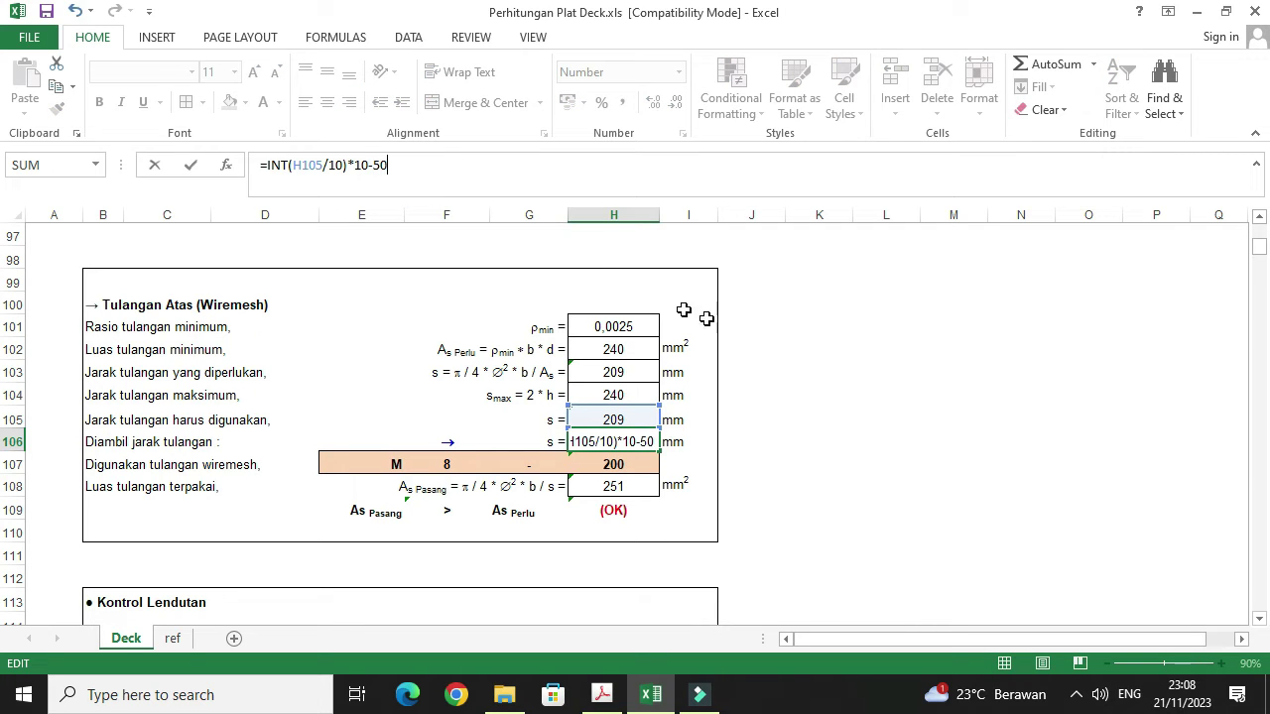
pyautogui.click(862, 400)
pyautogui.click(617, 510)
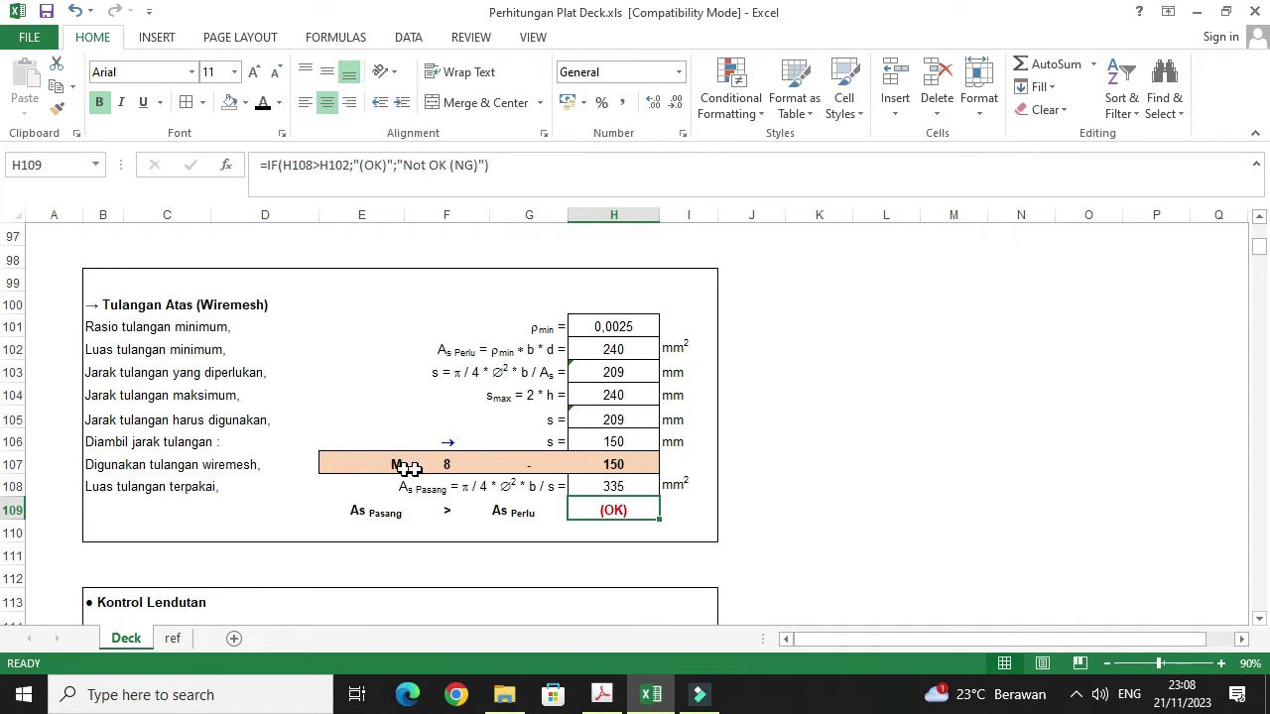
pyautogui.click(629, 504)
pyautogui.scroll(-1, 665, 447)
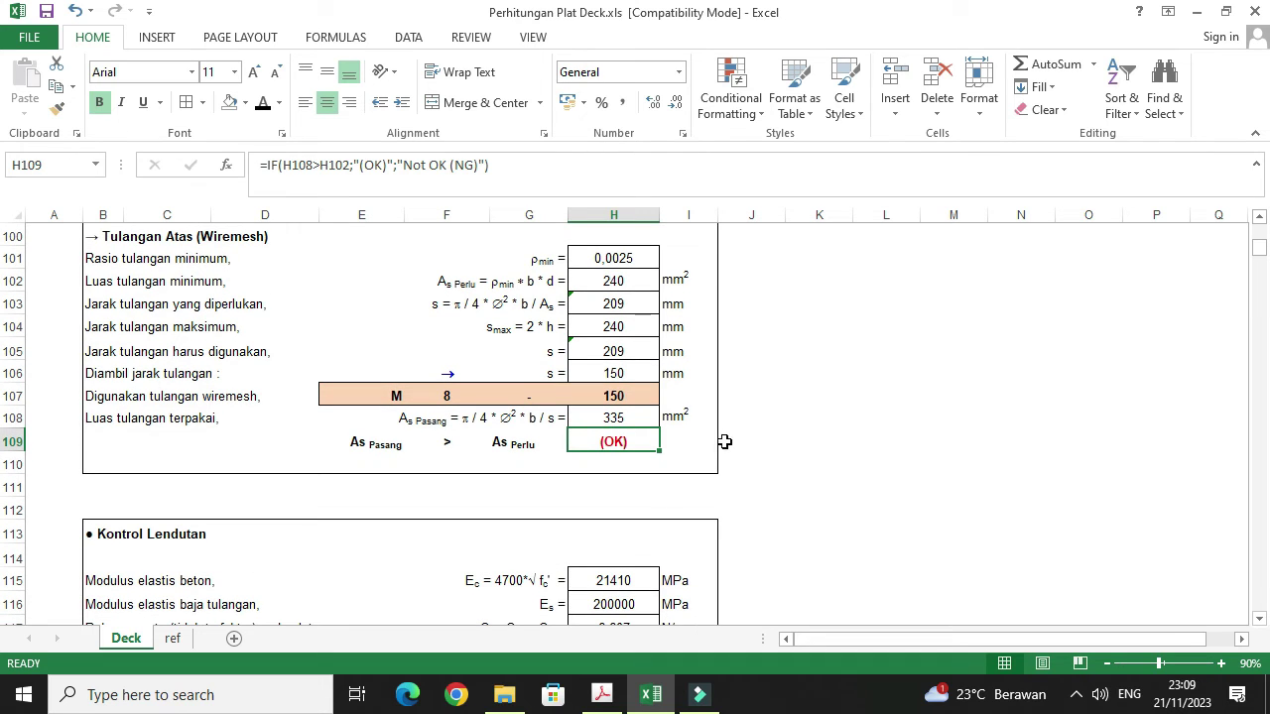
pyautogui.scroll(-1, 654, 387)
pyautogui.scroll(-1, 641, 375)
pyautogui.scroll(-1, 637, 372)
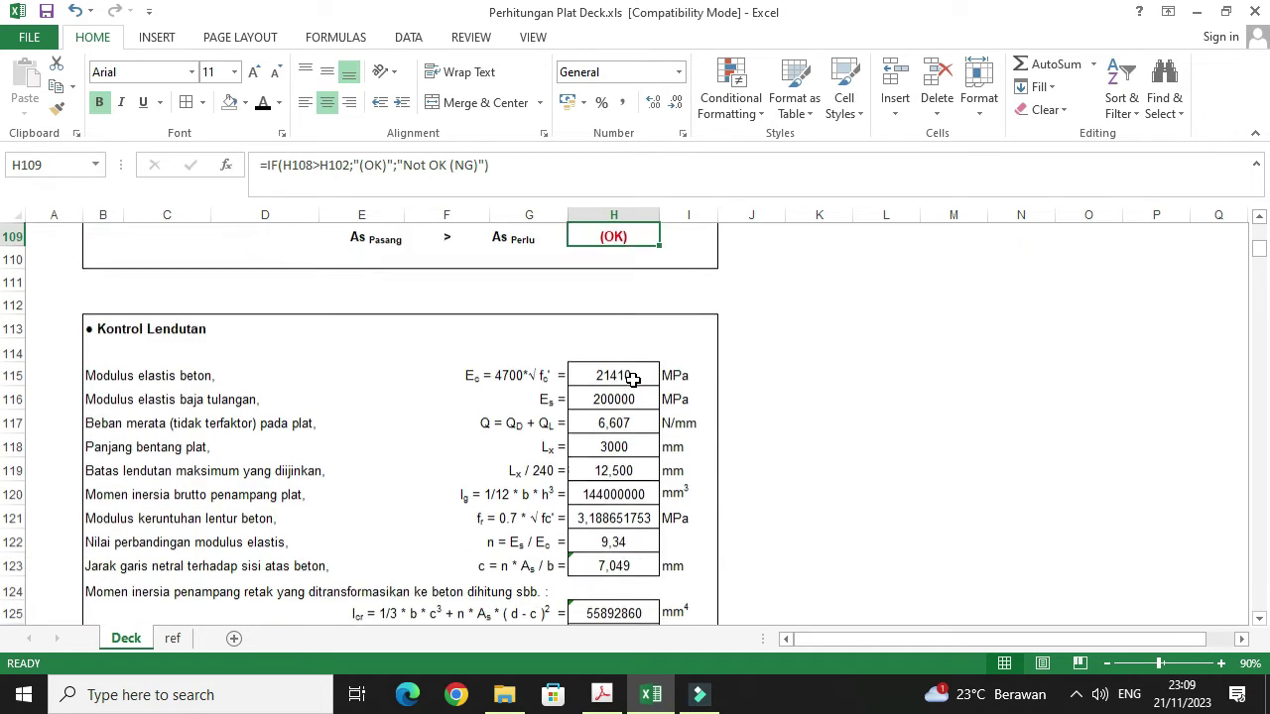
pyautogui.scroll(-1, 612, 402)
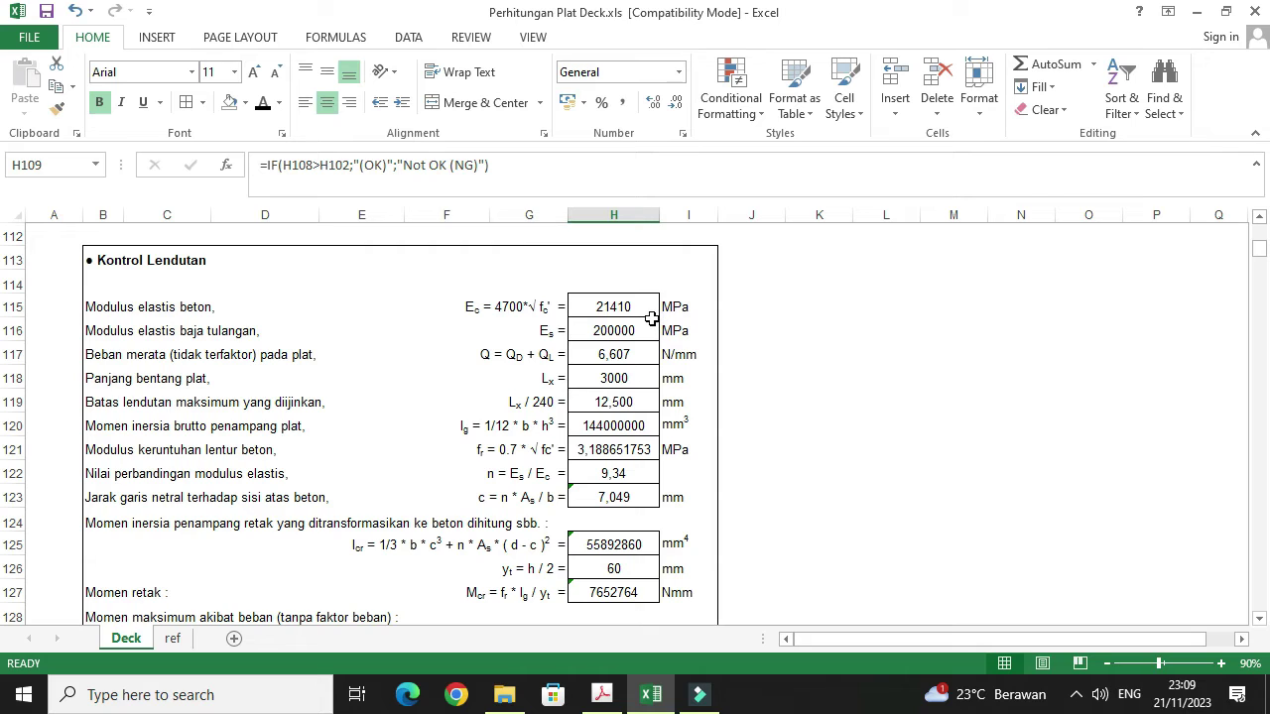
pyautogui.click(607, 376)
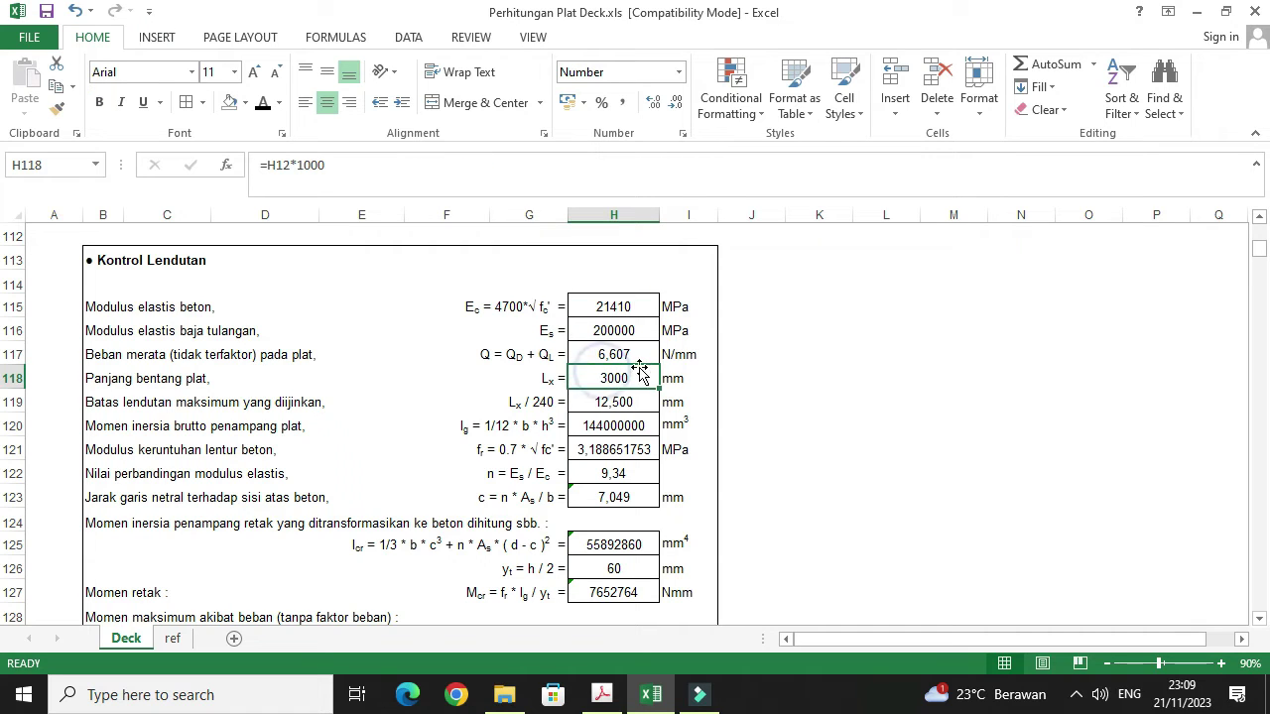
pyautogui.click(637, 400)
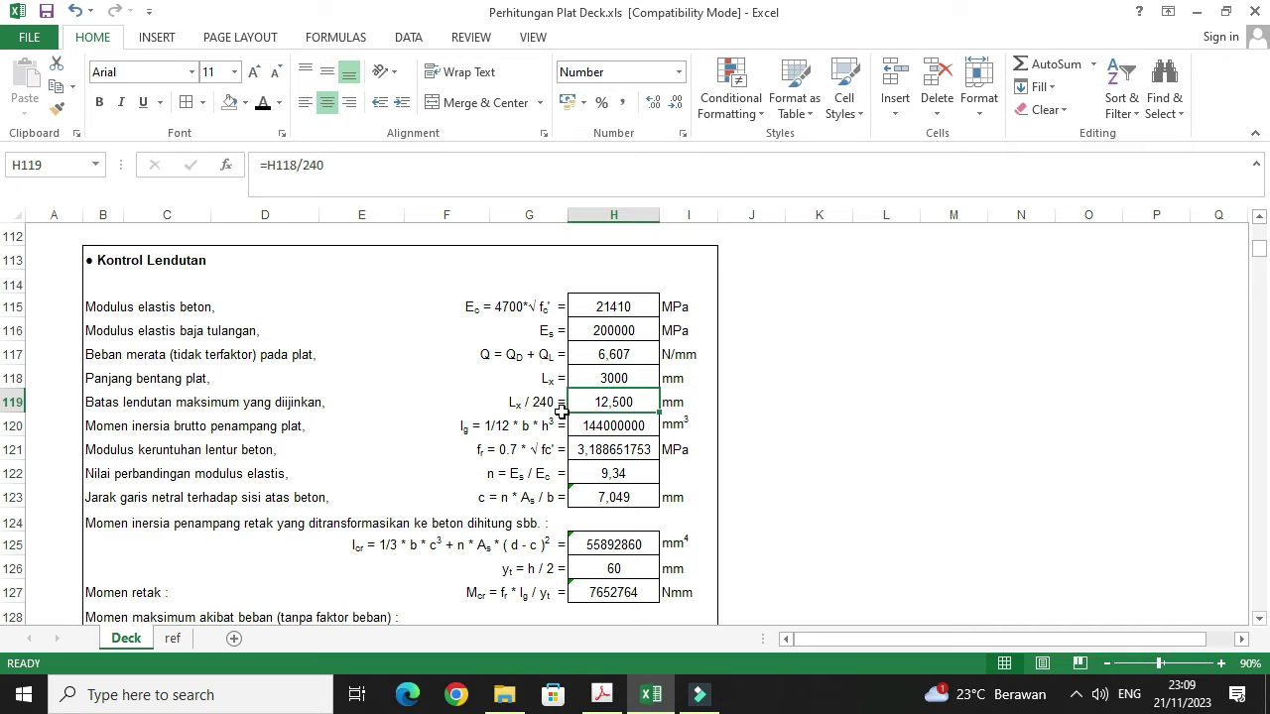
pyautogui.doubleClick(599, 404)
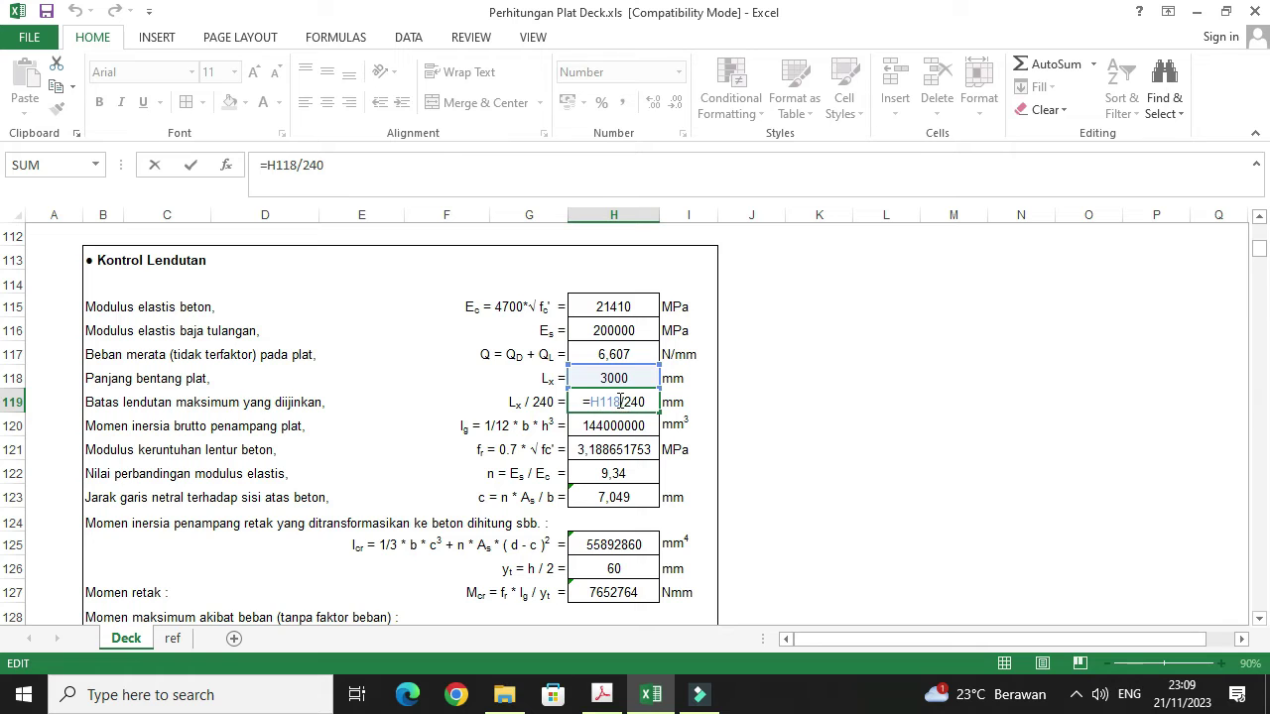
pyautogui.press('Escape')
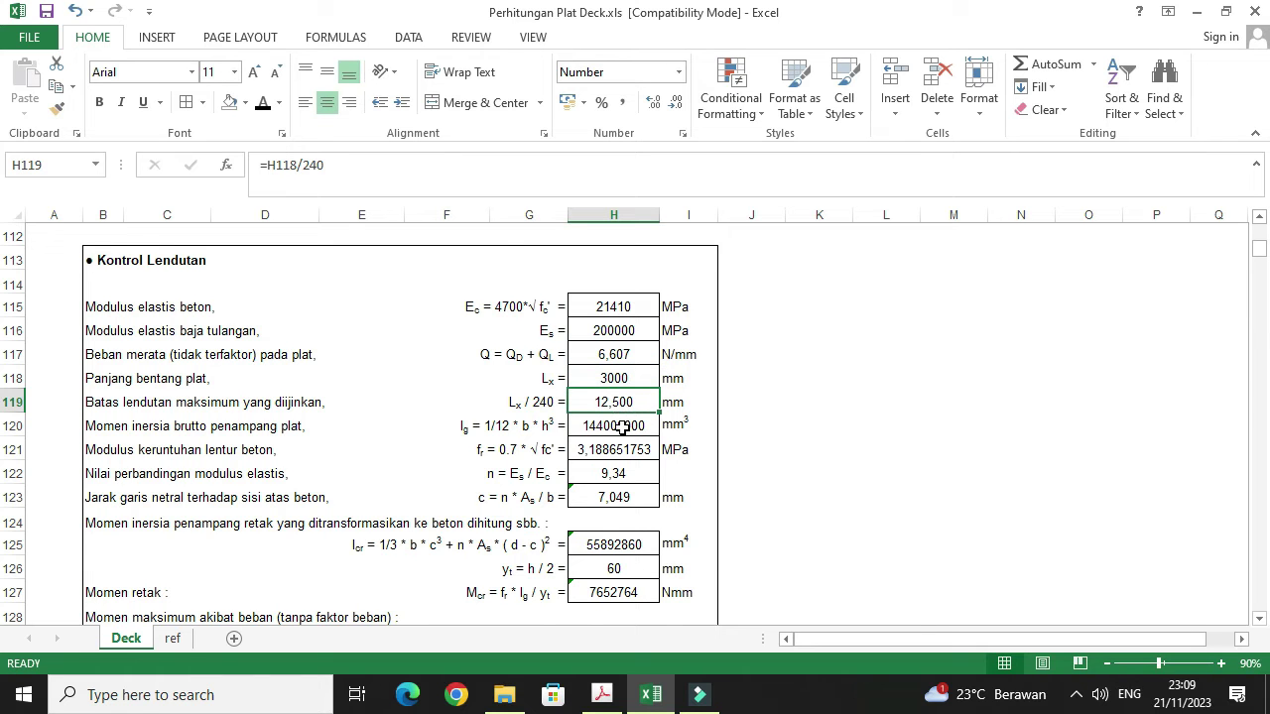
pyautogui.scroll(-1, 622, 427)
pyautogui.scroll(-1, 624, 390)
pyautogui.scroll(-1, 624, 390)
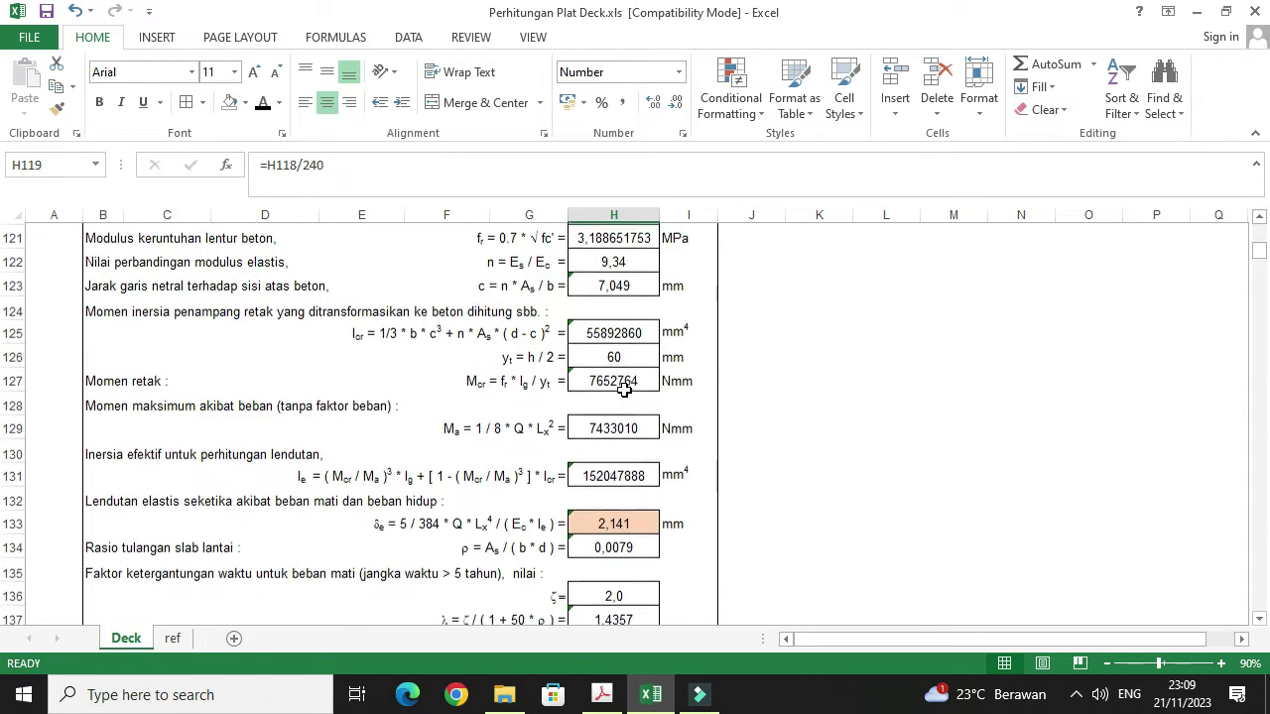
pyautogui.scroll(-1, 624, 390)
pyautogui.scroll(-1, 628, 407)
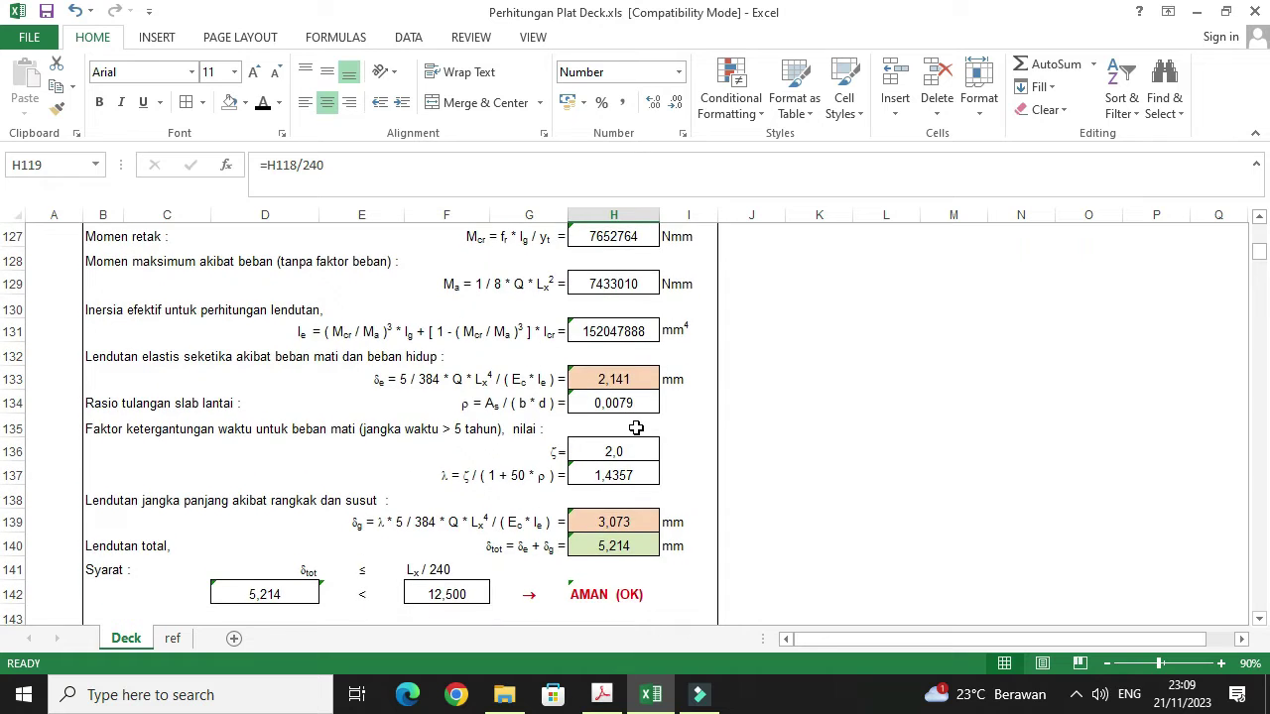
pyautogui.scroll(-1, 614, 383)
pyautogui.click(613, 379)
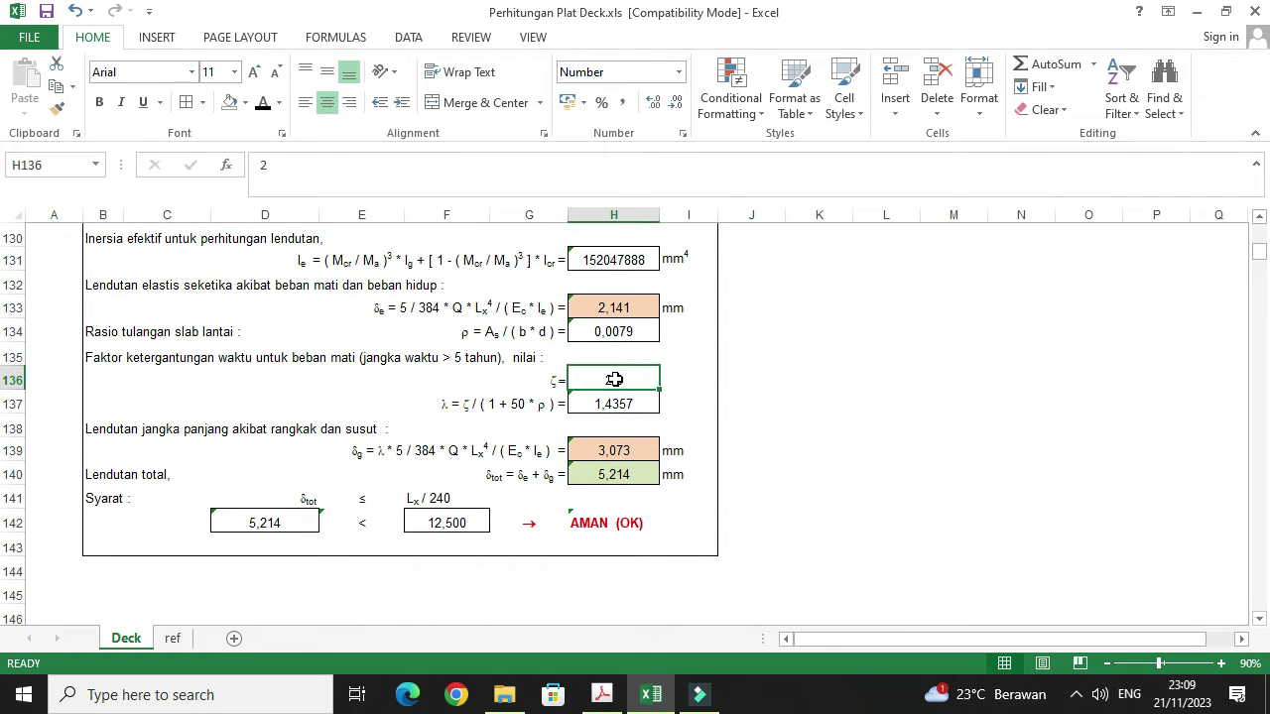
pyautogui.click(171, 638)
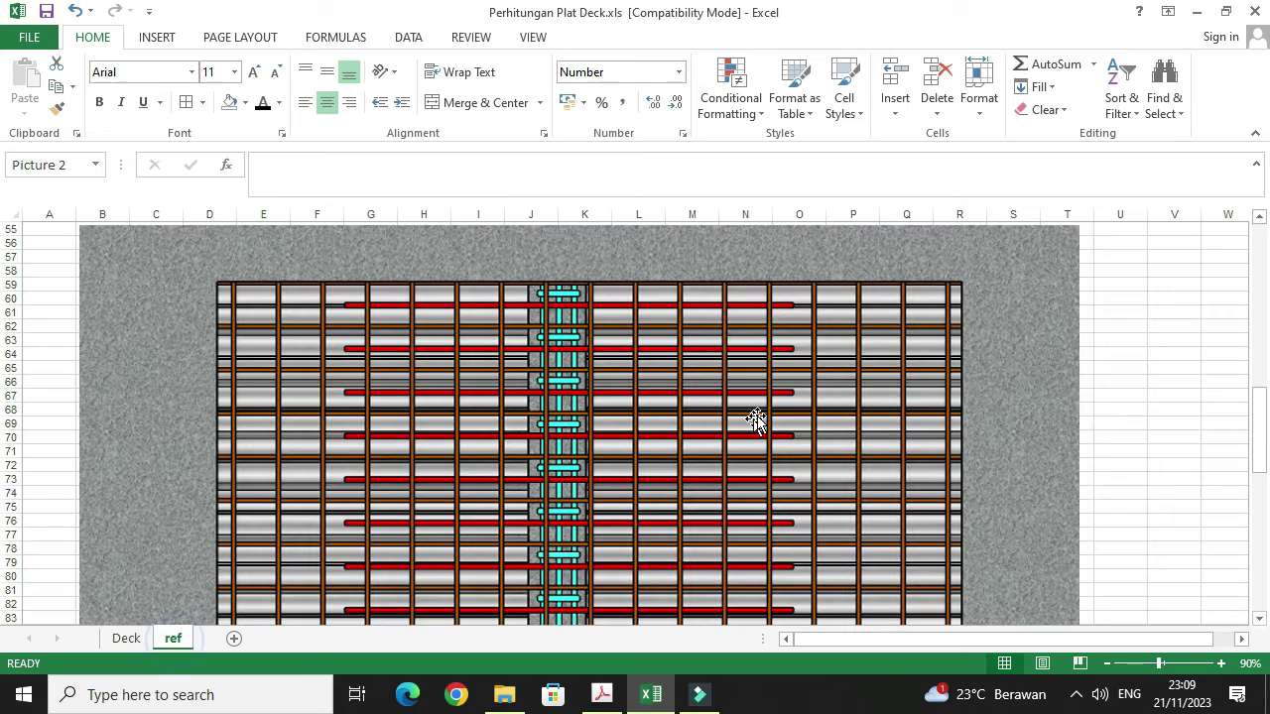
pyautogui.scroll(7, 869, 402)
pyautogui.scroll(5, 869, 401)
pyautogui.scroll(6, 869, 402)
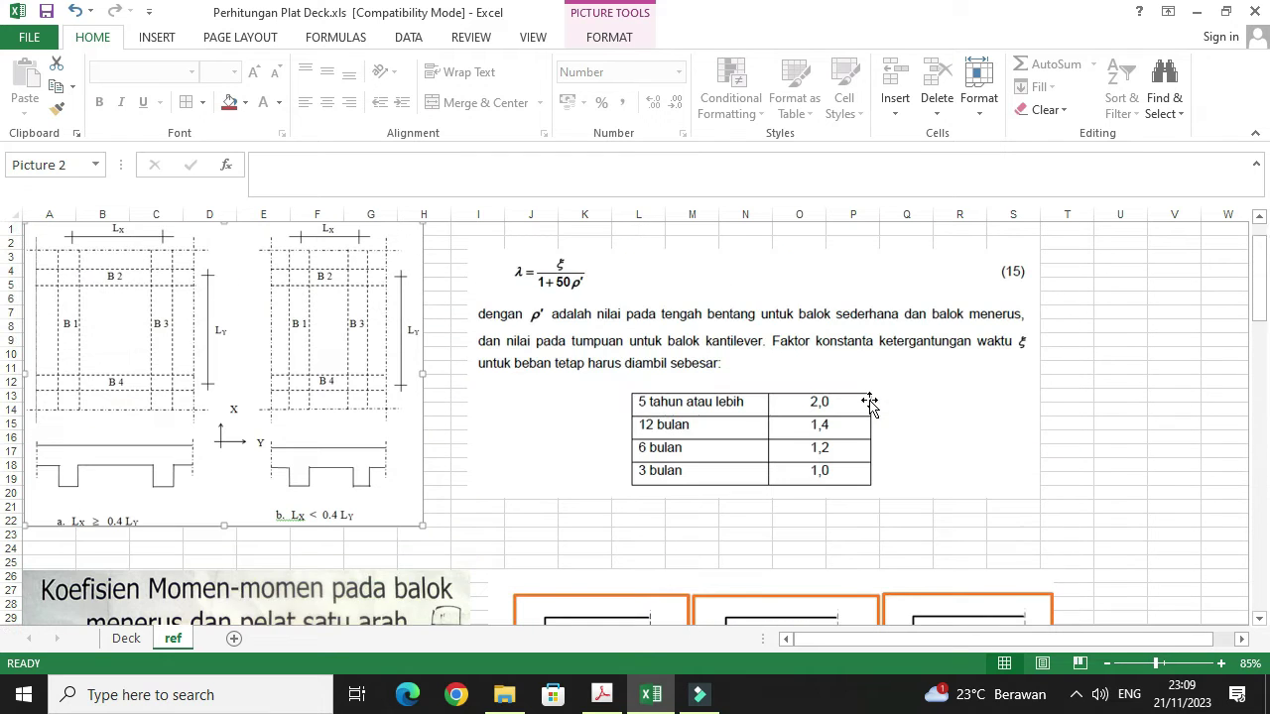
pyautogui.moveTo(927, 643); pyautogui.dragTo(1054, 629)
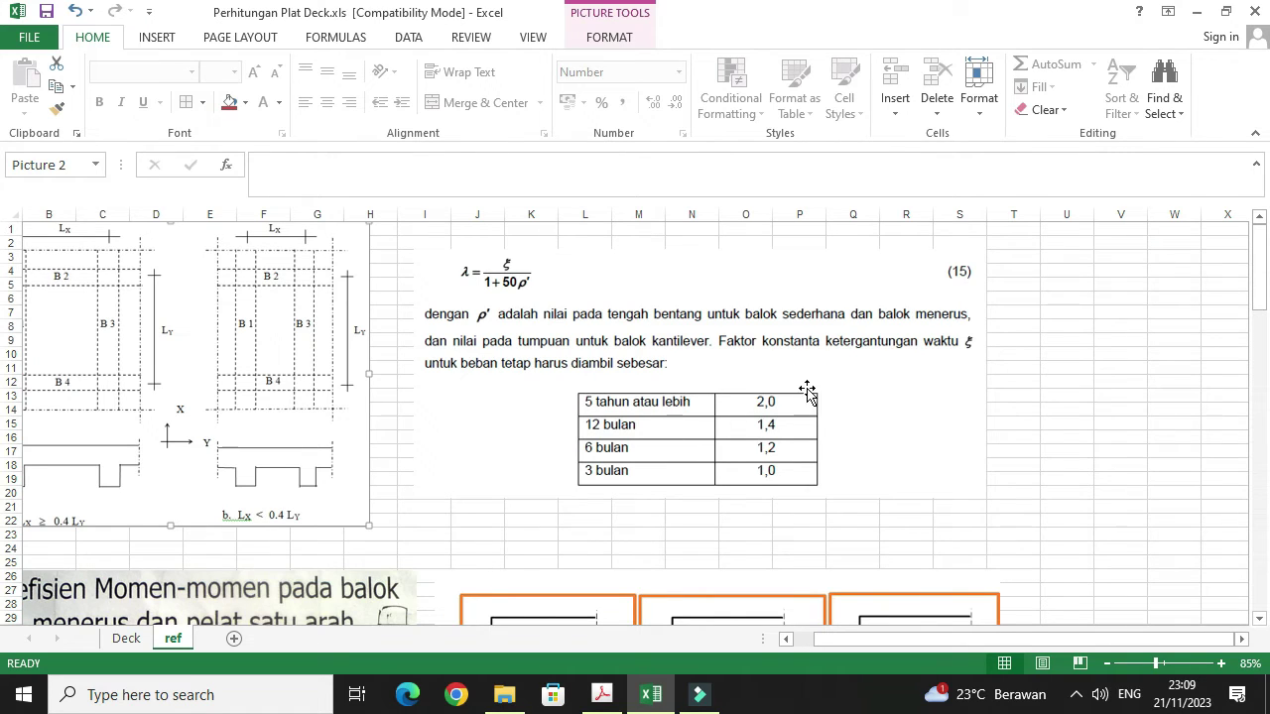
pyautogui.click(129, 638)
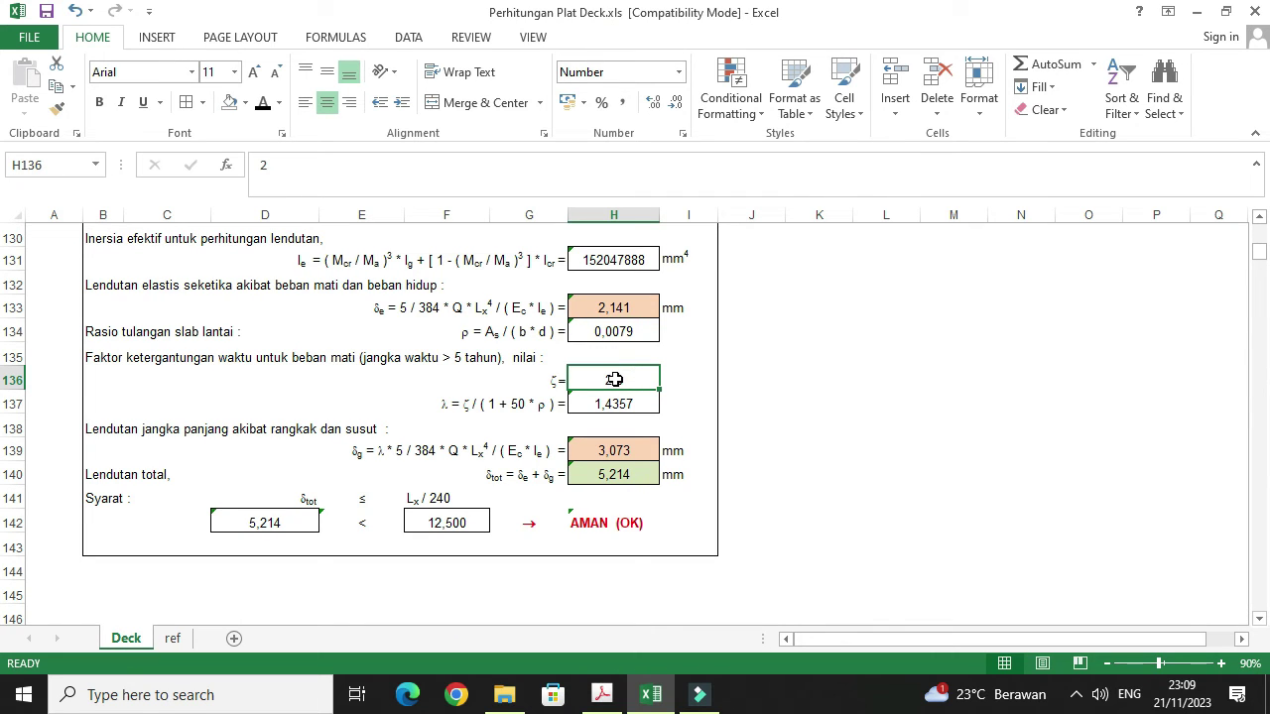
pyautogui.click(630, 446)
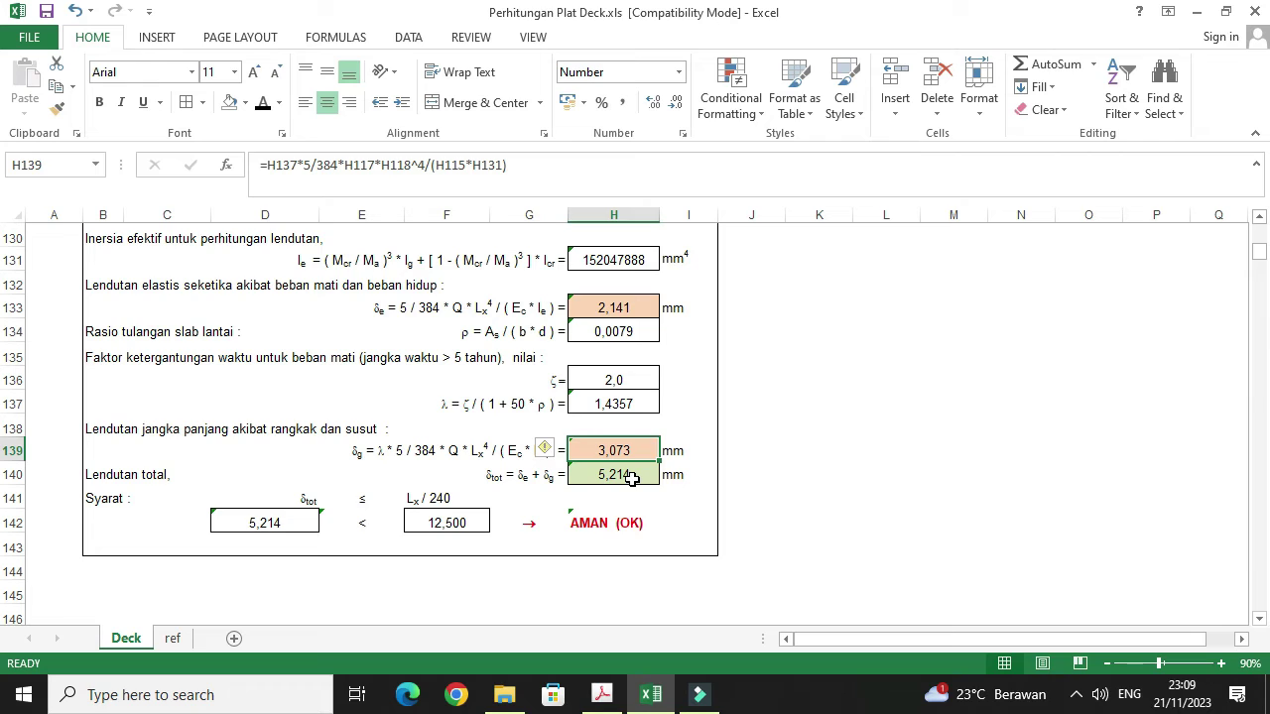
pyautogui.click(632, 472)
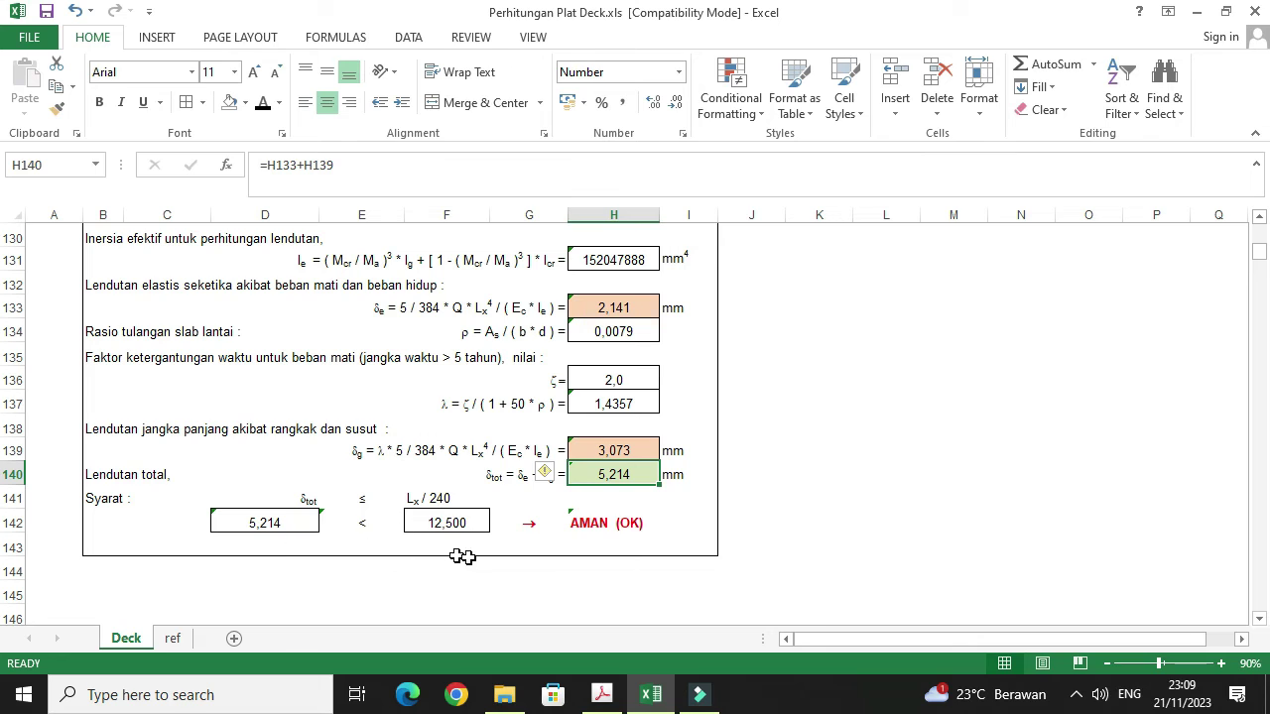
pyautogui.click(473, 523)
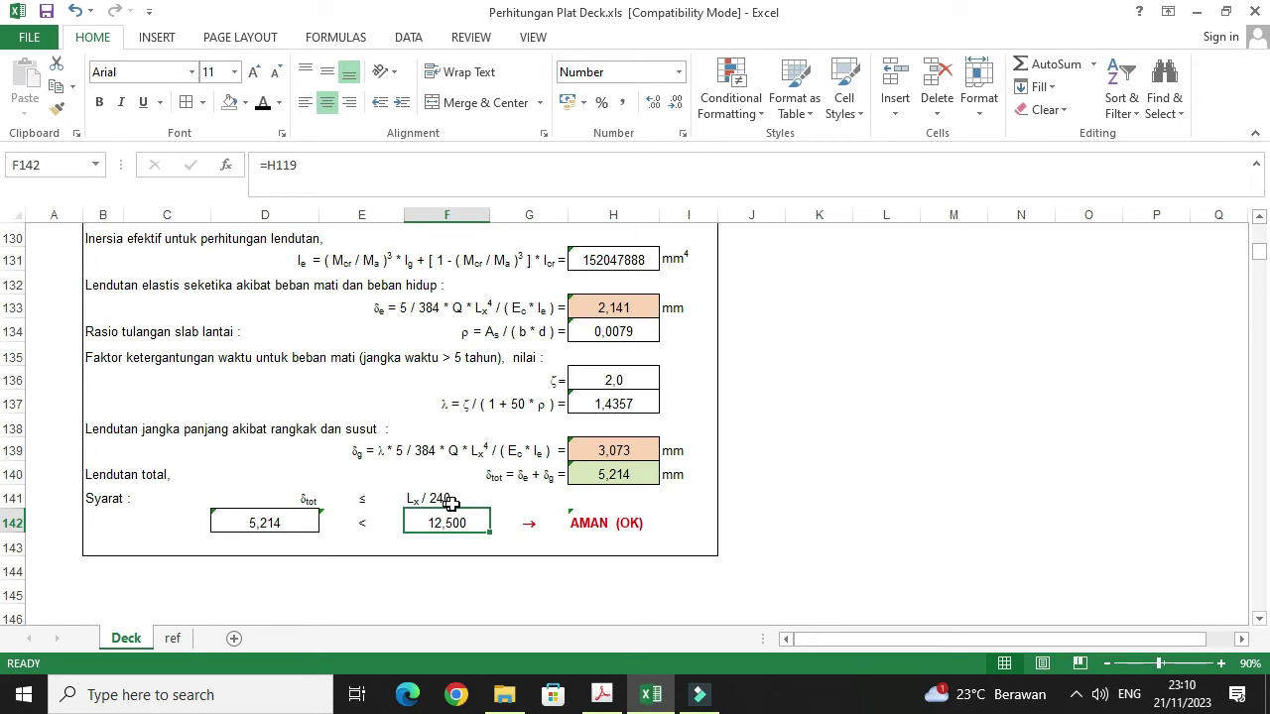
pyautogui.scroll(1, 460, 513)
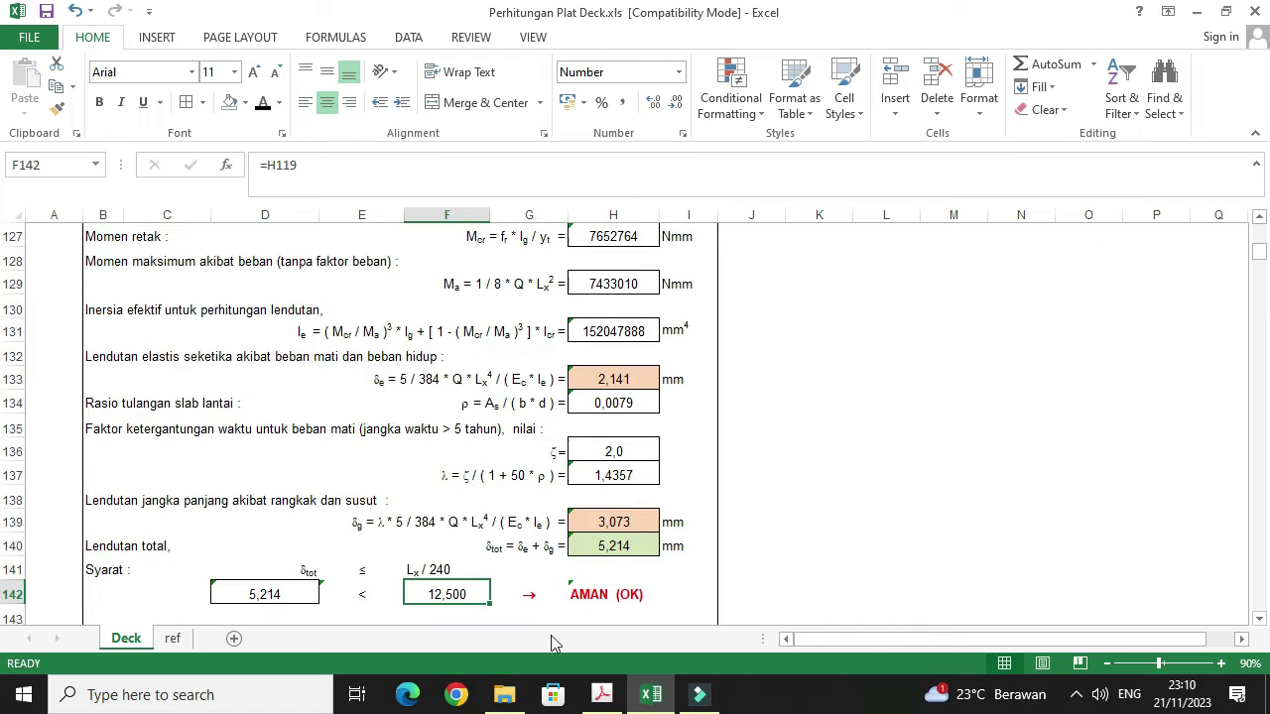
pyautogui.click(601, 694)
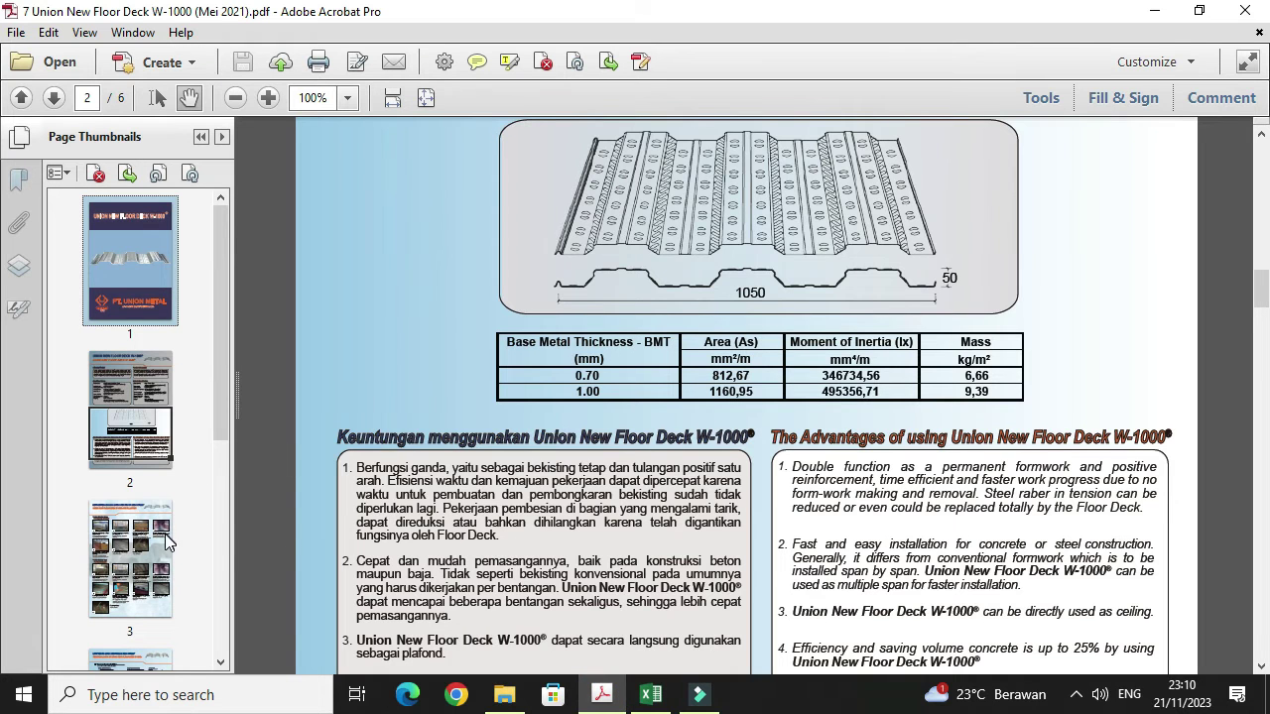
# Step: Review the brochure's Formwork Design span table on page 5, then switch back to Excel
pyautogui.scroll(-2, 516, 521)
pyautogui.click(125, 570)
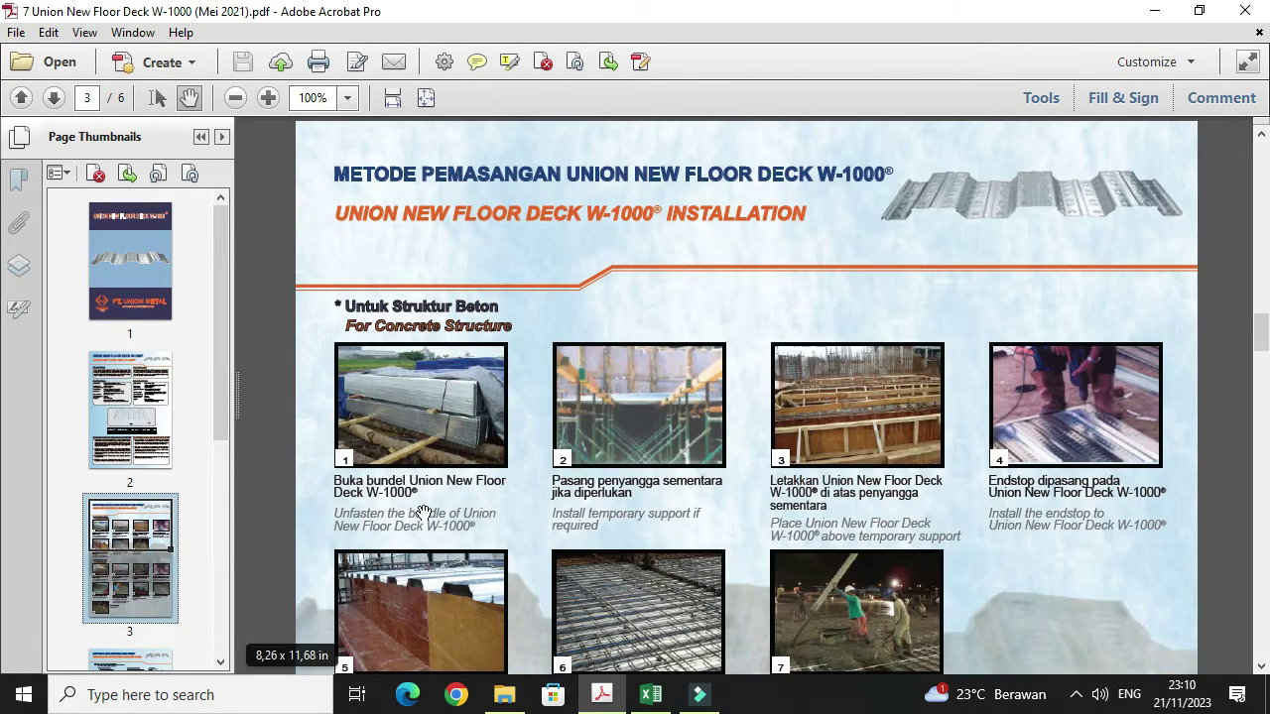
pyautogui.scroll(-2, 424, 513)
pyautogui.scroll(-2, 445, 464)
pyautogui.scroll(-3, 453, 447)
pyautogui.scroll(-4, 460, 434)
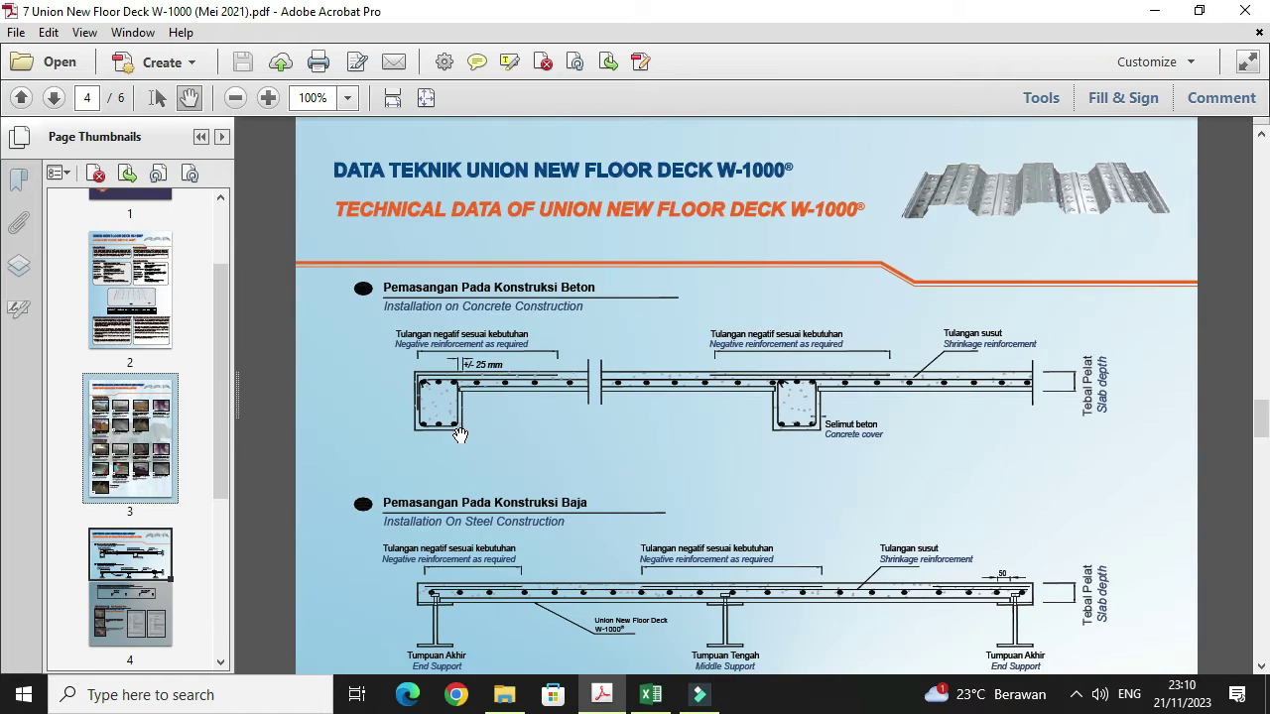
pyautogui.scroll(-3, 460, 435)
pyautogui.scroll(-3, 460, 433)
pyautogui.scroll(-2, 461, 431)
pyautogui.scroll(-5, 461, 427)
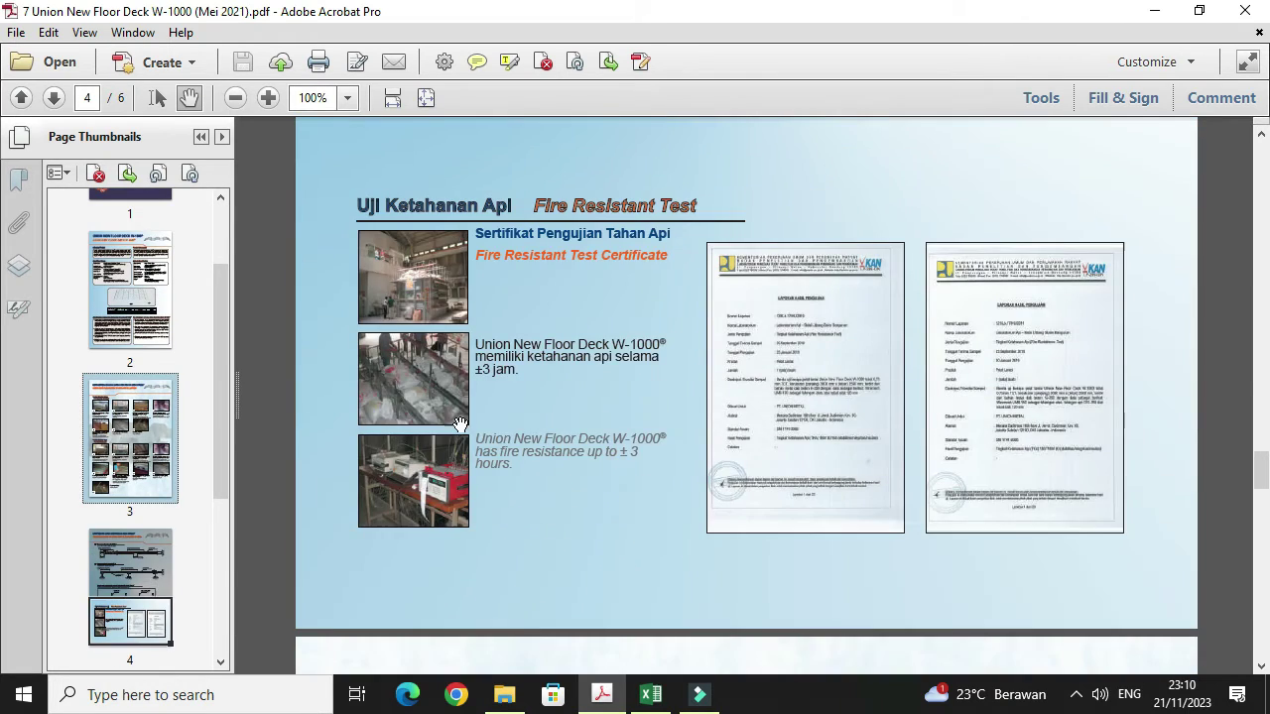
pyautogui.scroll(-3, 460, 427)
pyautogui.scroll(-4, 459, 420)
pyautogui.scroll(-8, 460, 420)
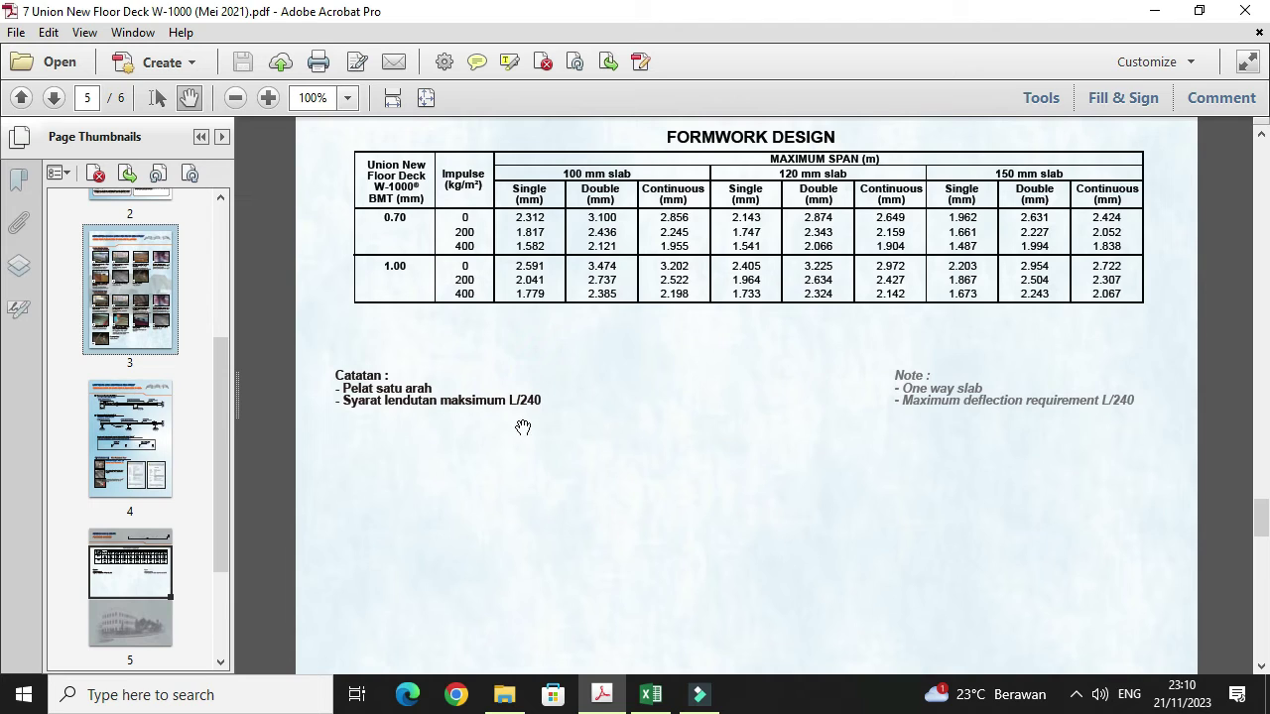
pyautogui.click(651, 694)
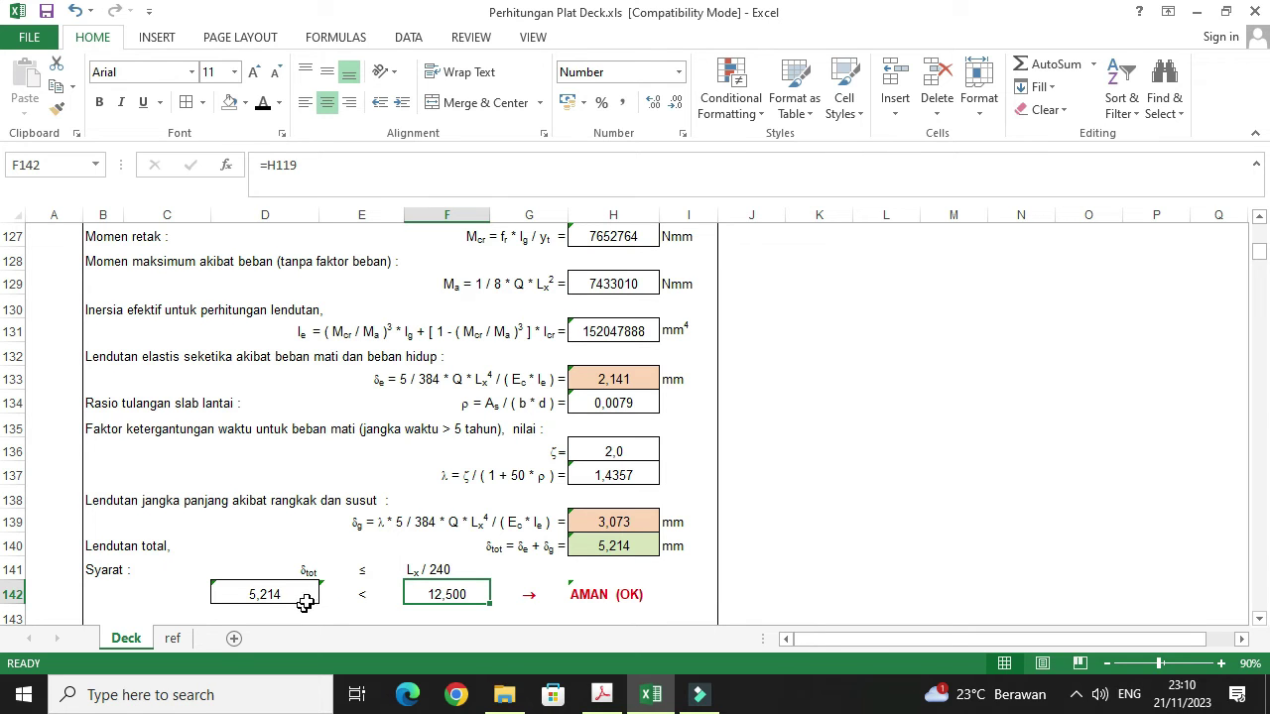
# Step: Inspect the AMAN (OK) verdict formula in H142, then scroll back up the Deck sheet
pyautogui.click(608, 590)
pyautogui.scroll(2, 671, 581)
pyautogui.scroll(3, 671, 582)
pyautogui.scroll(3, 663, 535)
pyautogui.scroll(3, 708, 467)
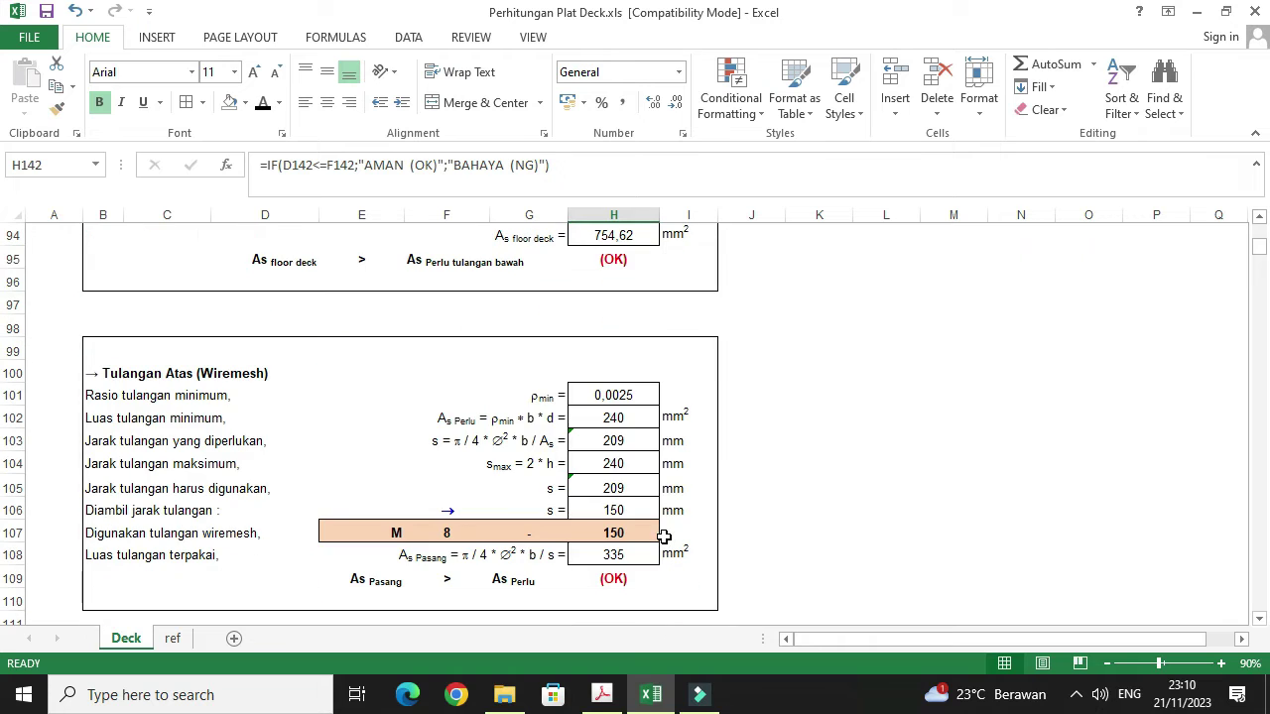
pyautogui.scroll(4, 661, 473)
pyautogui.scroll(3, 650, 487)
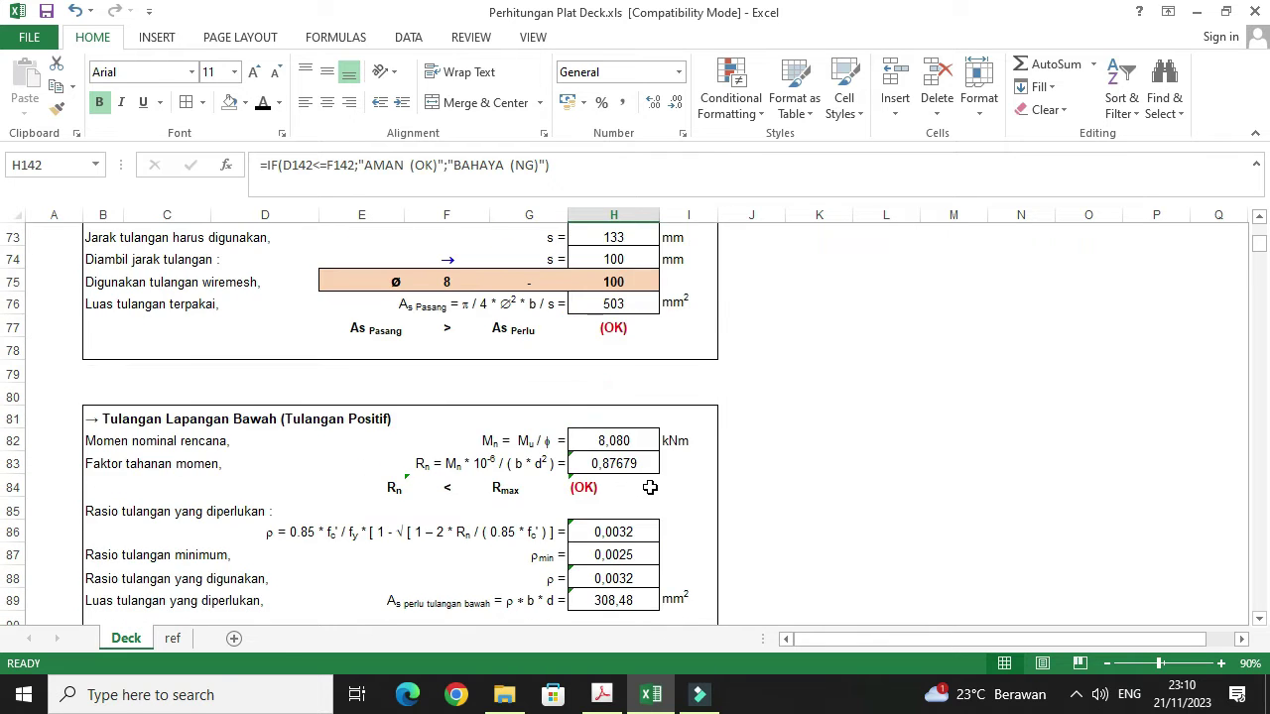
pyautogui.scroll(2, 650, 487)
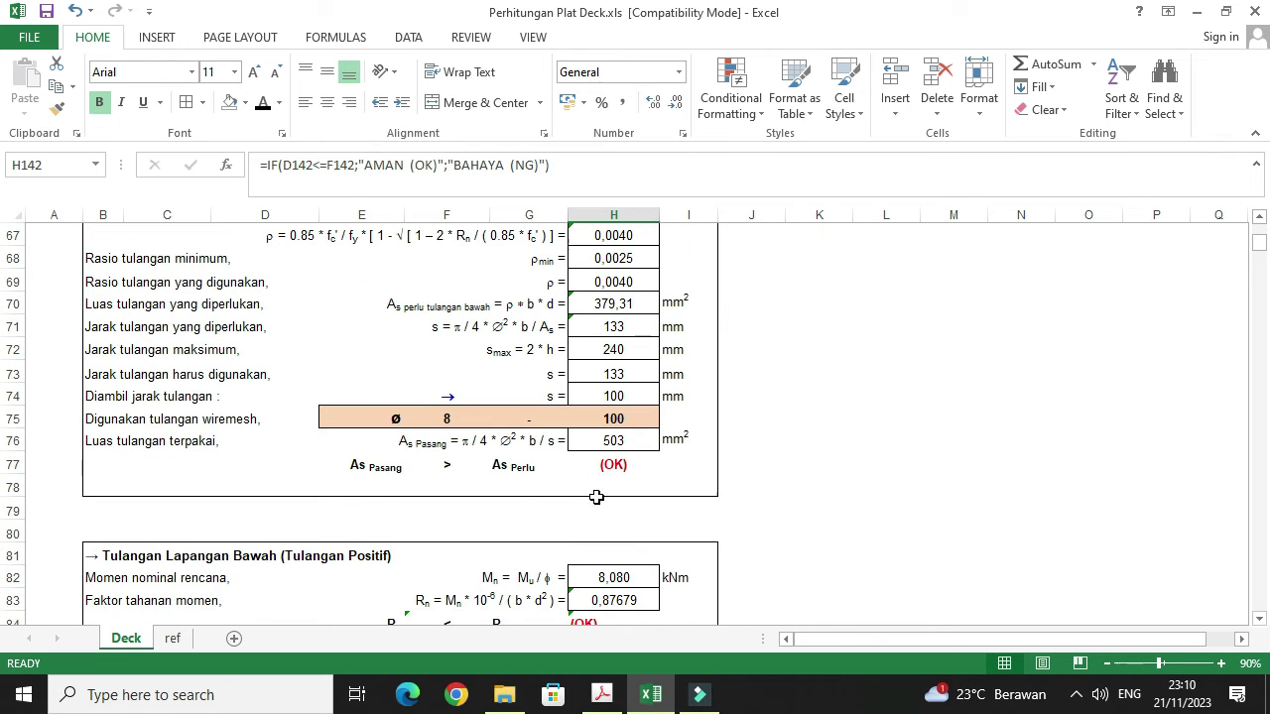
# Step: Go to the ref sheet and bring the 3D perspective picture of the rebar mesh into view
pyautogui.click(172, 640)
pyautogui.scroll(-3, 539, 453)
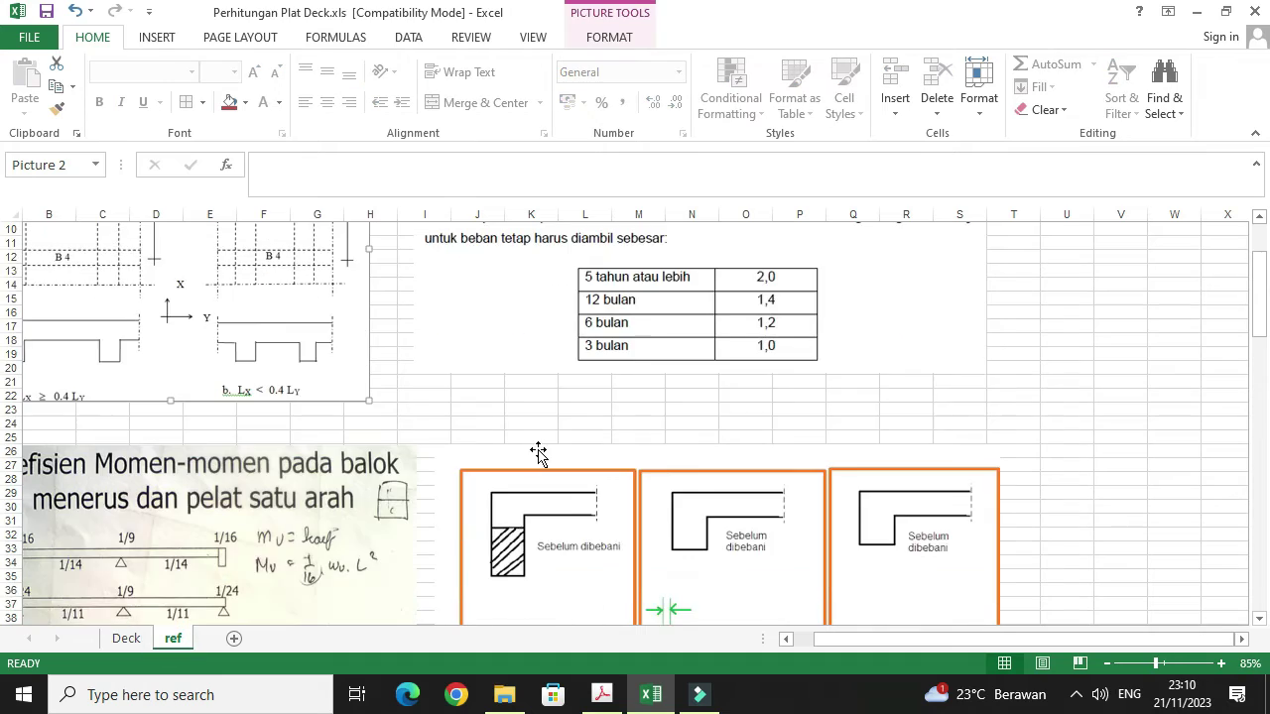
pyautogui.scroll(-3, 532, 444)
pyautogui.scroll(-6, 532, 443)
pyautogui.scroll(-3, 529, 433)
pyautogui.scroll(-6, 530, 433)
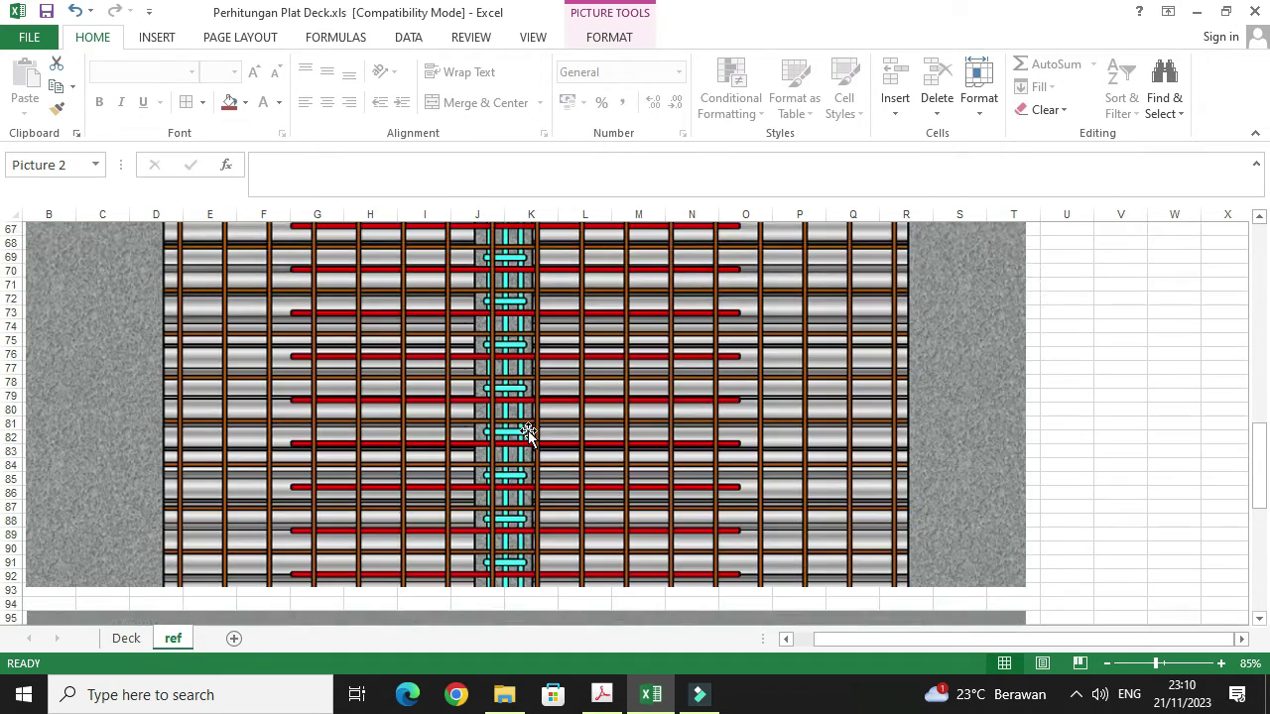
pyautogui.scroll(-3, 555, 421)
pyautogui.scroll(-1, 566, 410)
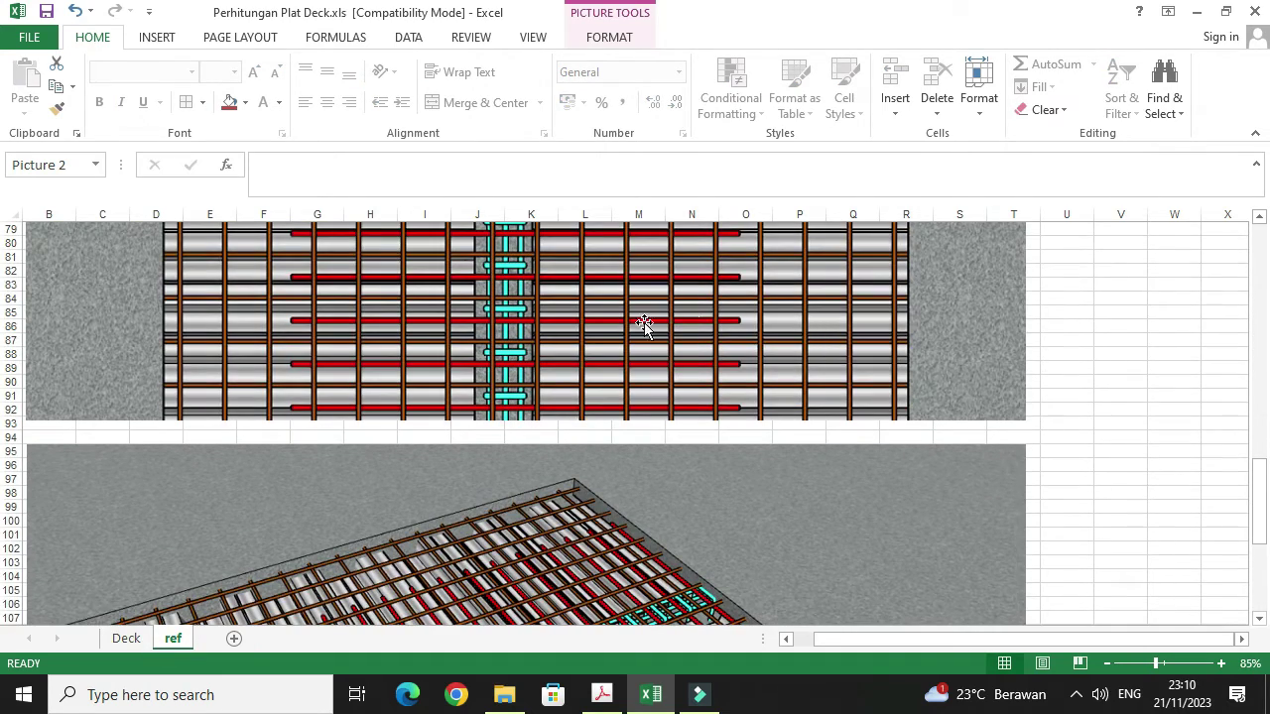
pyautogui.scroll(1, 682, 322)
pyautogui.scroll(-1, 638, 440)
pyautogui.scroll(-5, 636, 444)
pyautogui.scroll(-1, 636, 445)
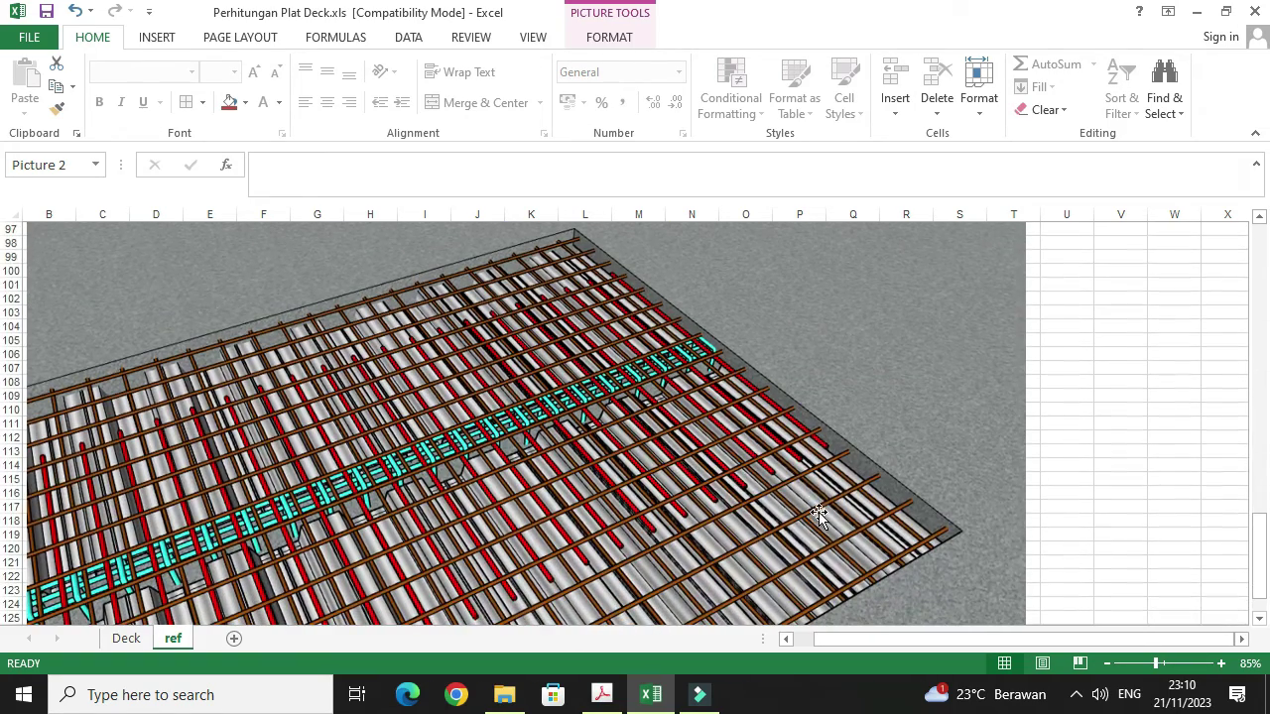
pyautogui.scroll(-2, 804, 474)
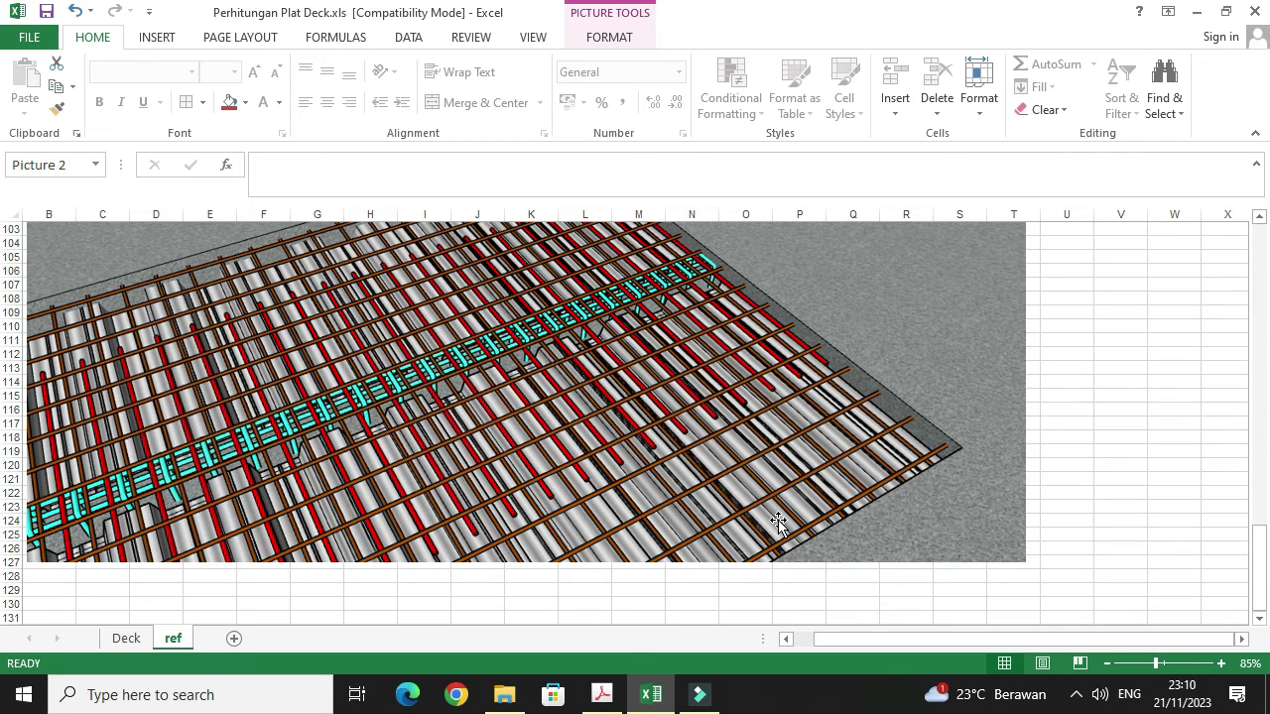
pyautogui.scroll(2, 777, 520)
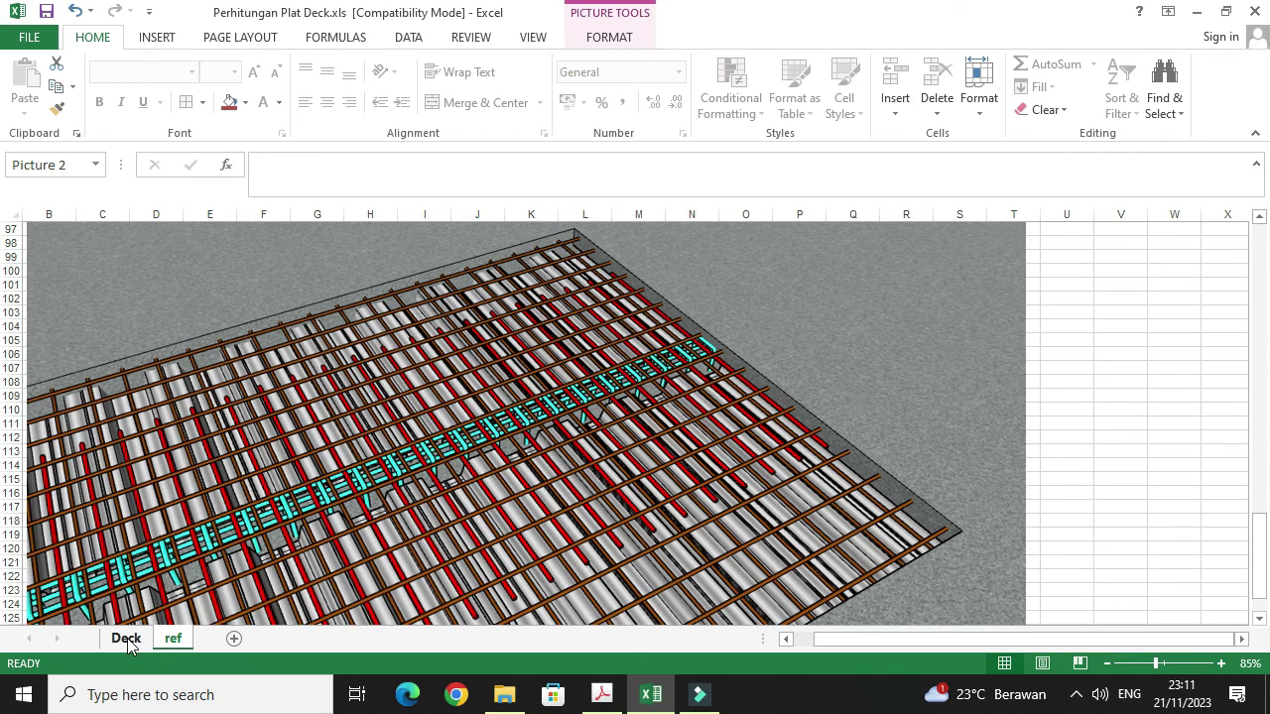
# Step: Return to the top of the Deck sheet and save the workbook
pyautogui.click(126, 639)
pyautogui.scroll(2, 633, 443)
pyautogui.scroll(1, 631, 451)
pyautogui.scroll(1, 628, 461)
pyautogui.scroll(6, 623, 480)
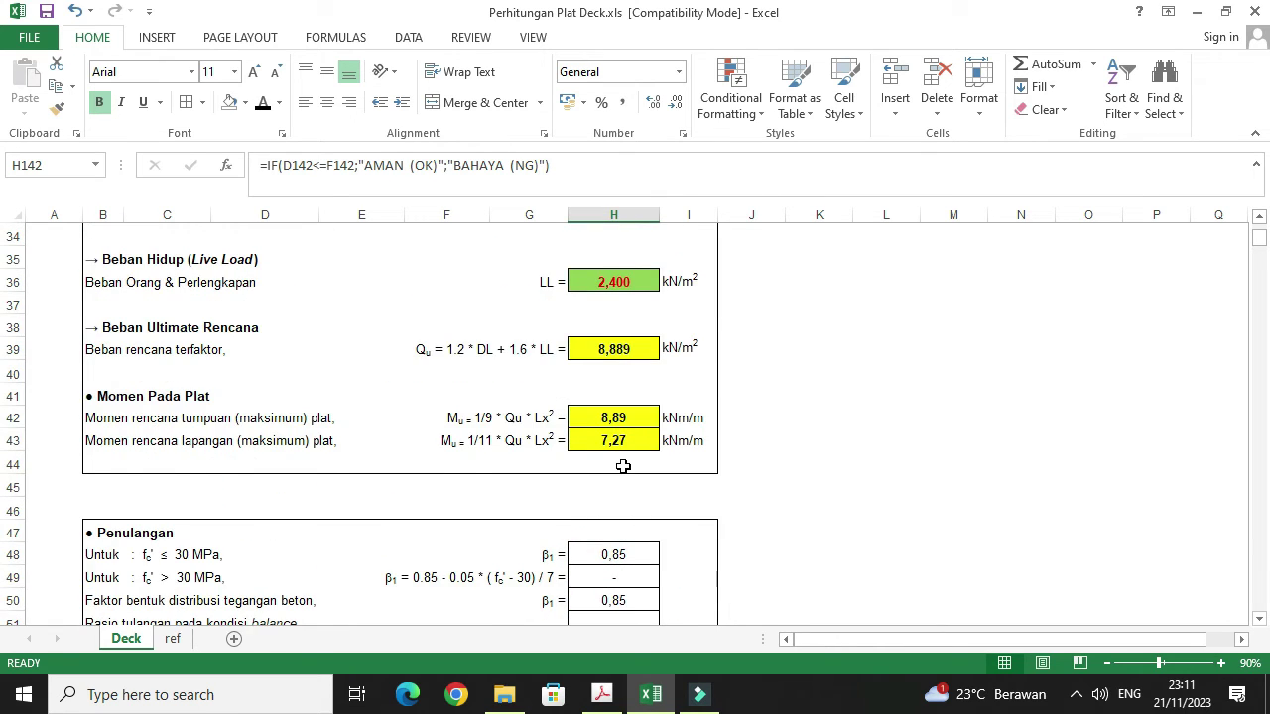
pyautogui.scroll(3, 620, 484)
pyautogui.scroll(4, 618, 482)
pyautogui.scroll(4, 618, 482)
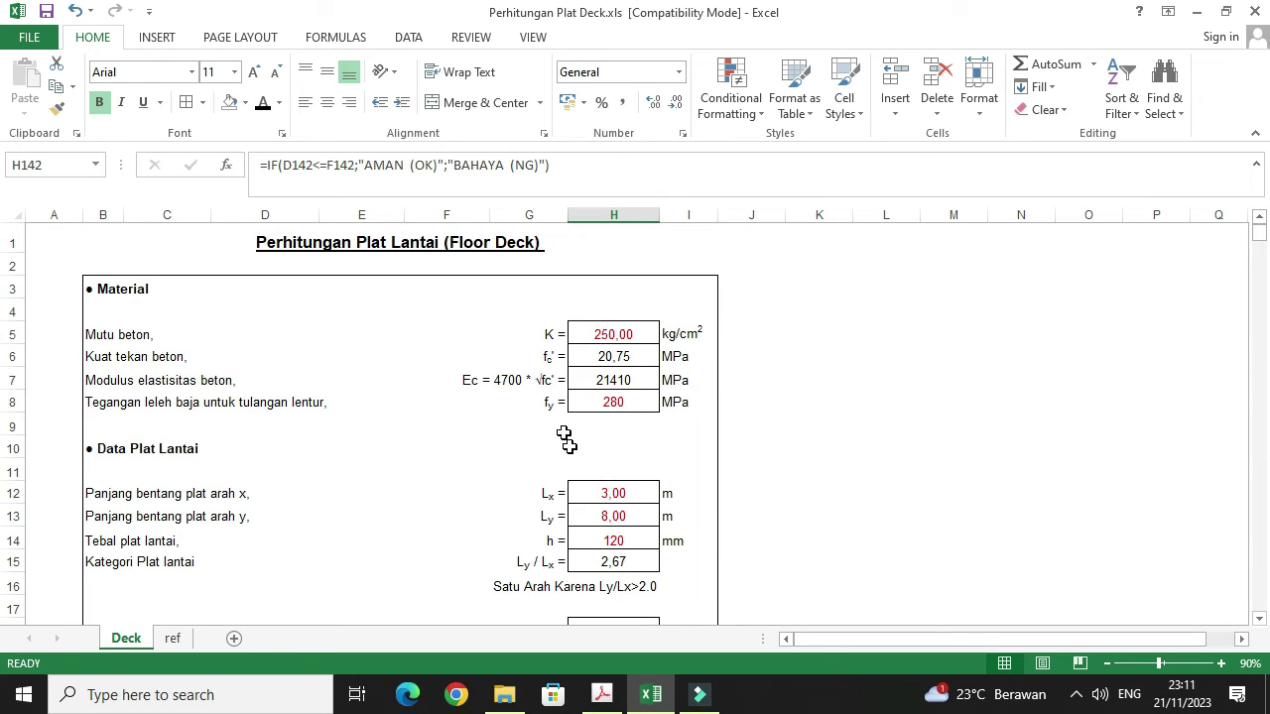
pyautogui.scroll(-3, 595, 456)
pyautogui.scroll(-7, 609, 457)
pyautogui.scroll(-2, 609, 445)
pyautogui.scroll(4, 608, 444)
pyautogui.scroll(3, 606, 442)
pyautogui.scroll(3, 581, 482)
pyautogui.scroll(1, 530, 454)
pyautogui.scroll(2, 530, 453)
pyautogui.click(46, 11)
# Step: Review the ref sheet's slab diagrams and ξ factor table, then return to the Deck sheet
pyautogui.click(638, 489)
pyautogui.click(176, 637)
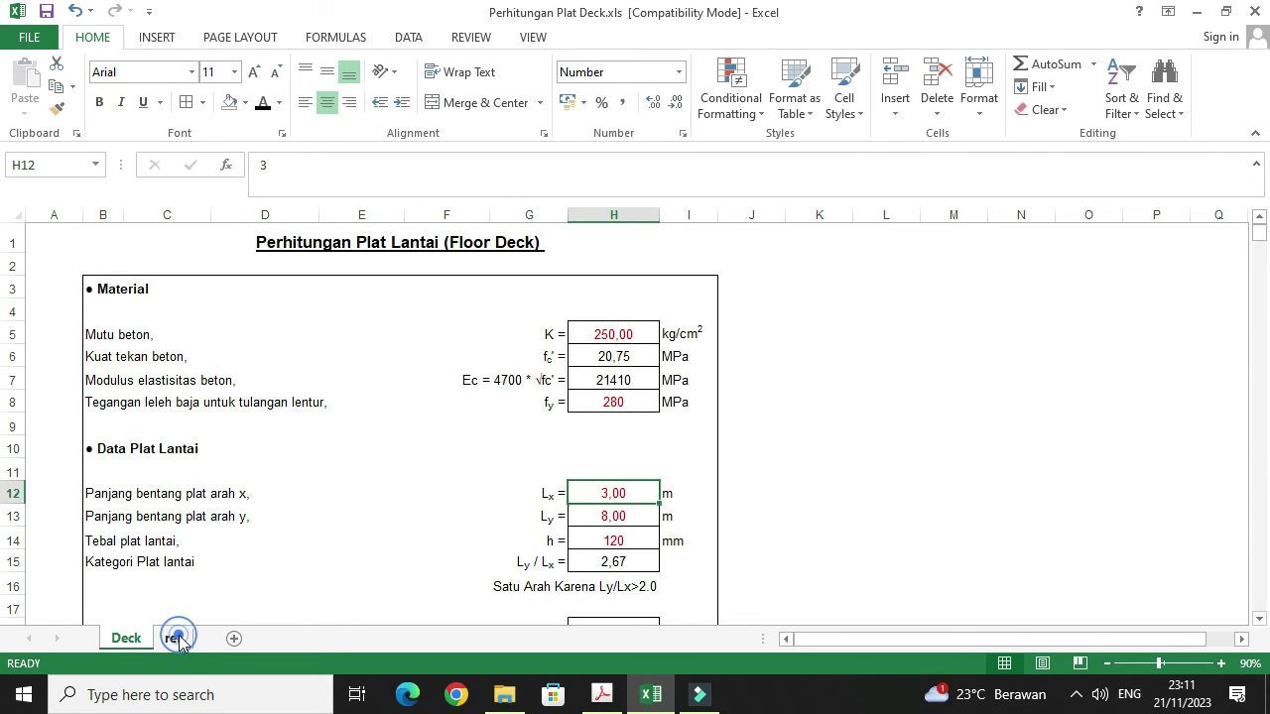
pyautogui.scroll(4, 635, 430)
pyautogui.scroll(10, 636, 434)
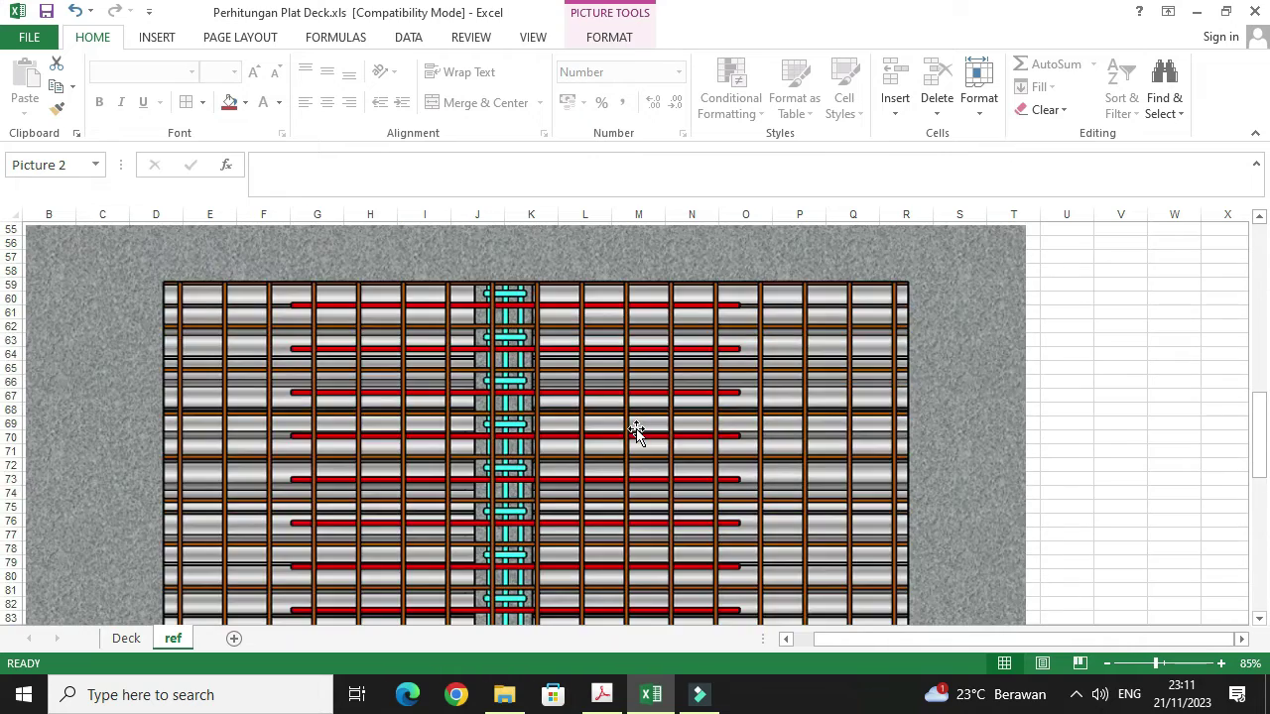
pyautogui.scroll(4, 636, 434)
pyautogui.scroll(7, 636, 434)
pyautogui.scroll(5, 636, 434)
pyautogui.scroll(2, 636, 434)
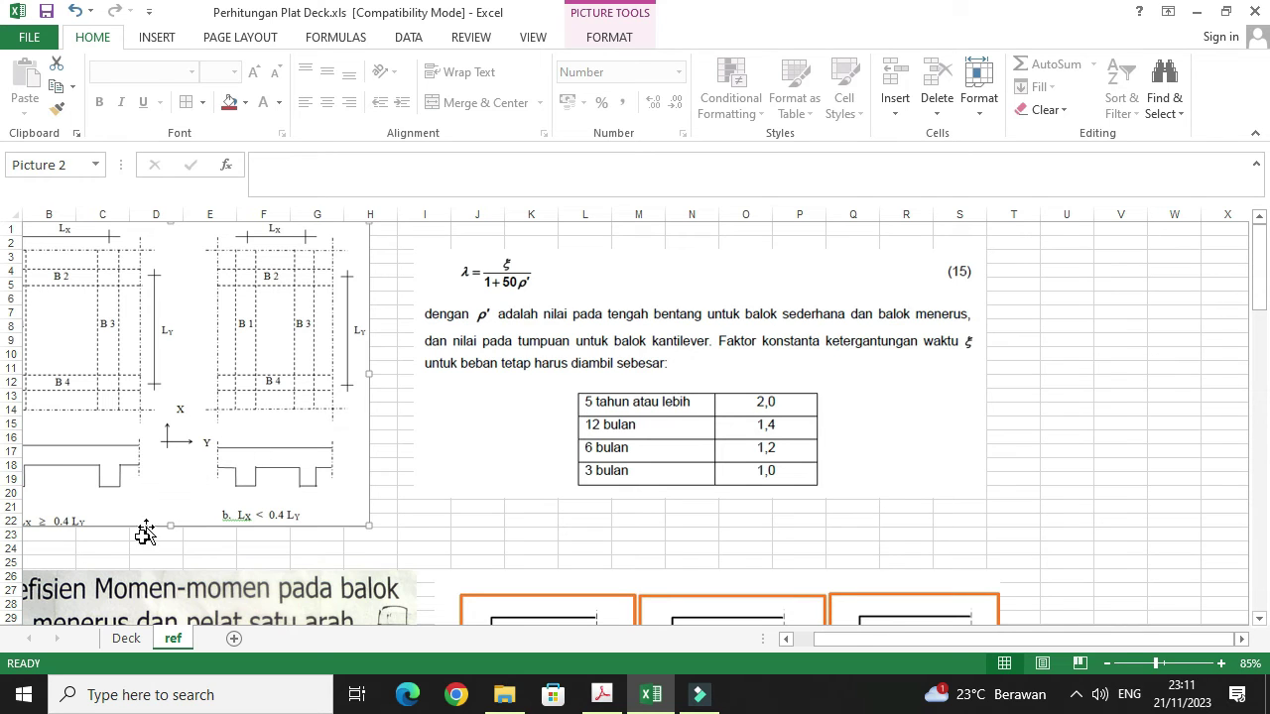
pyautogui.click(125, 640)
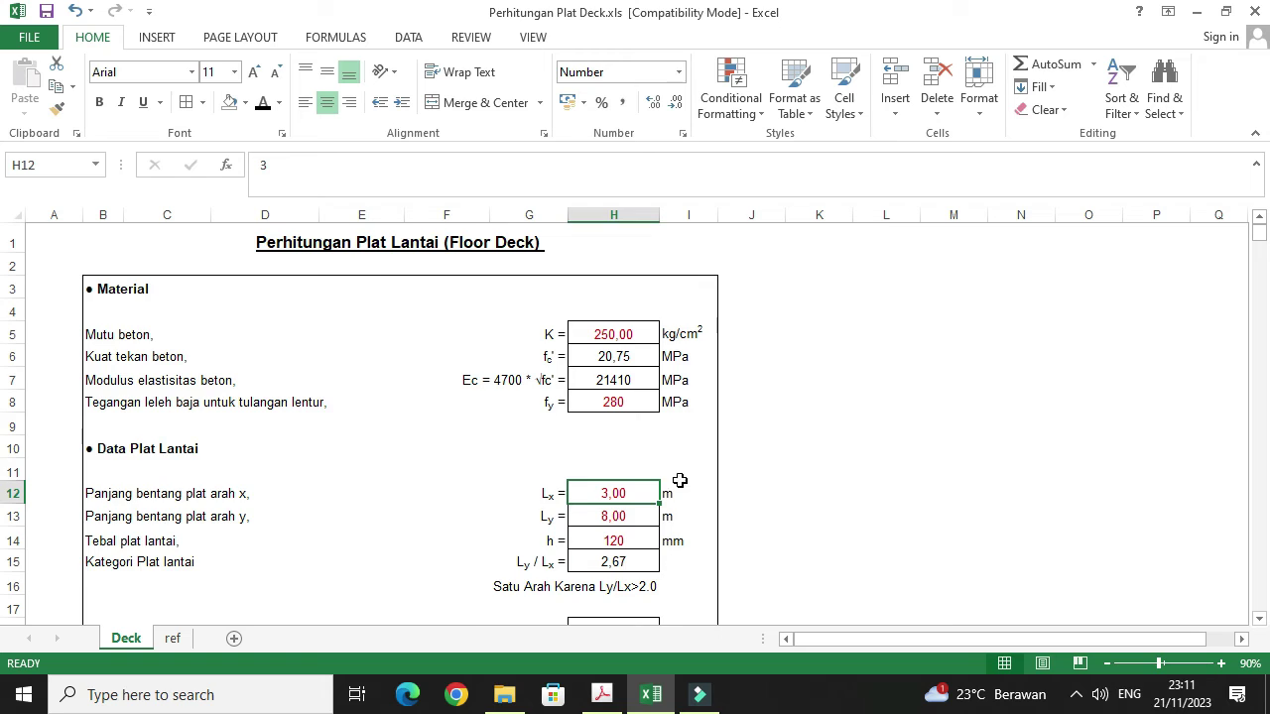
# Step: Change the Lx span in H12 to 3,50 m
pyautogui.scroll(-1, 658, 476)
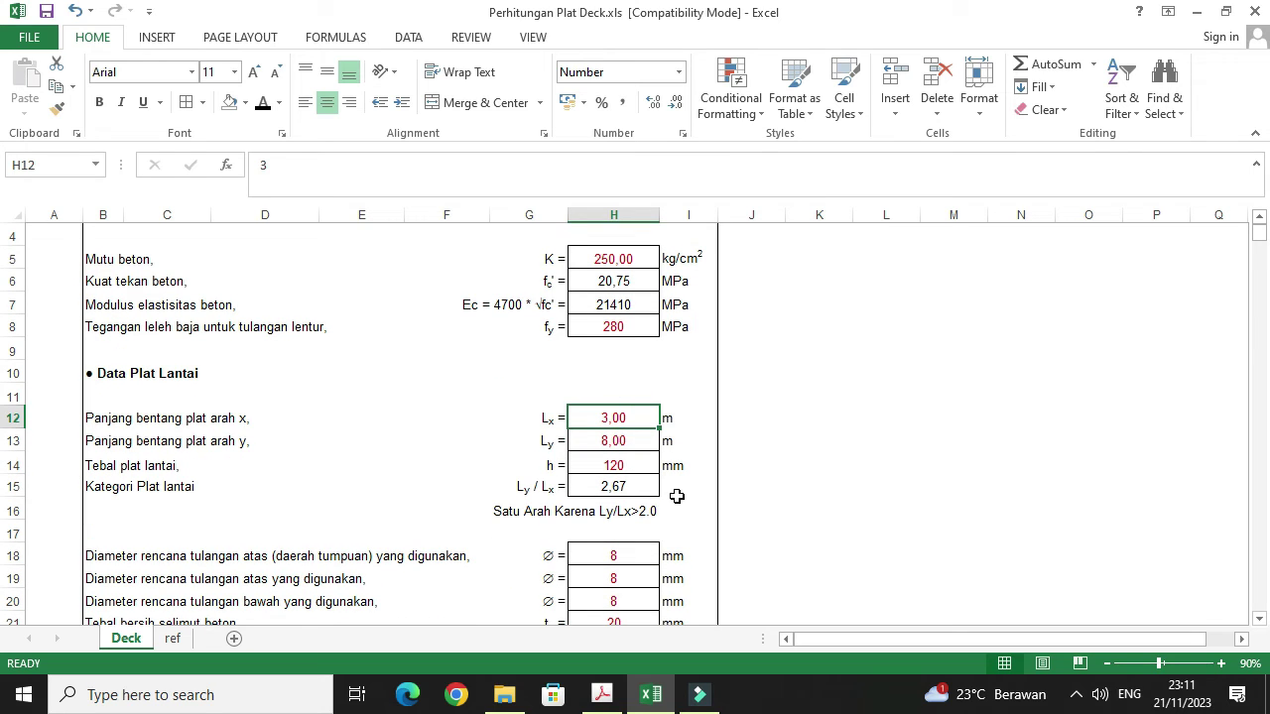
pyautogui.write('3')
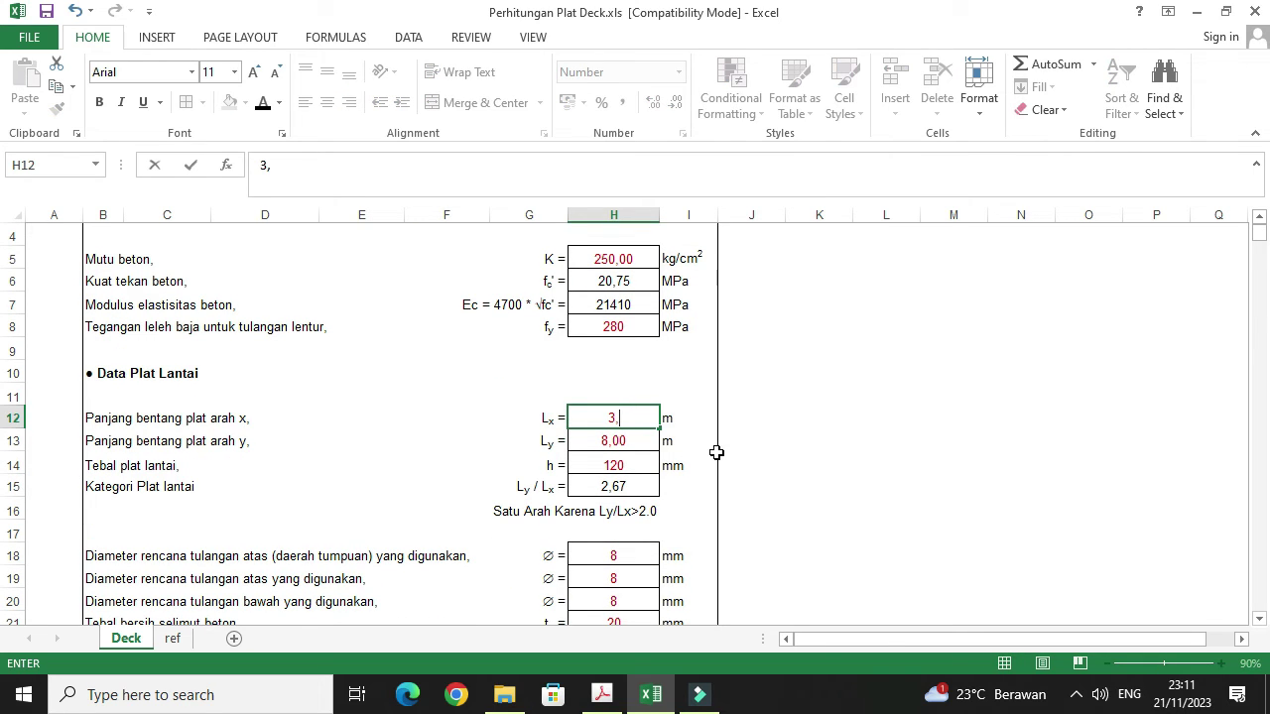
pyautogui.click(796, 455)
# Step: Check the deflection result in D142: 15,621 mm exceeds the 14,583 mm limit, BAHAYA (NG)
pyautogui.scroll(1, 619, 437)
pyautogui.scroll(-1, 619, 437)
pyautogui.scroll(-8, 619, 437)
pyautogui.scroll(-1, 619, 430)
pyautogui.scroll(-1, 620, 430)
pyautogui.scroll(-2, 620, 430)
pyautogui.scroll(-2, 620, 430)
pyautogui.scroll(-2, 620, 431)
pyautogui.scroll(-2, 620, 430)
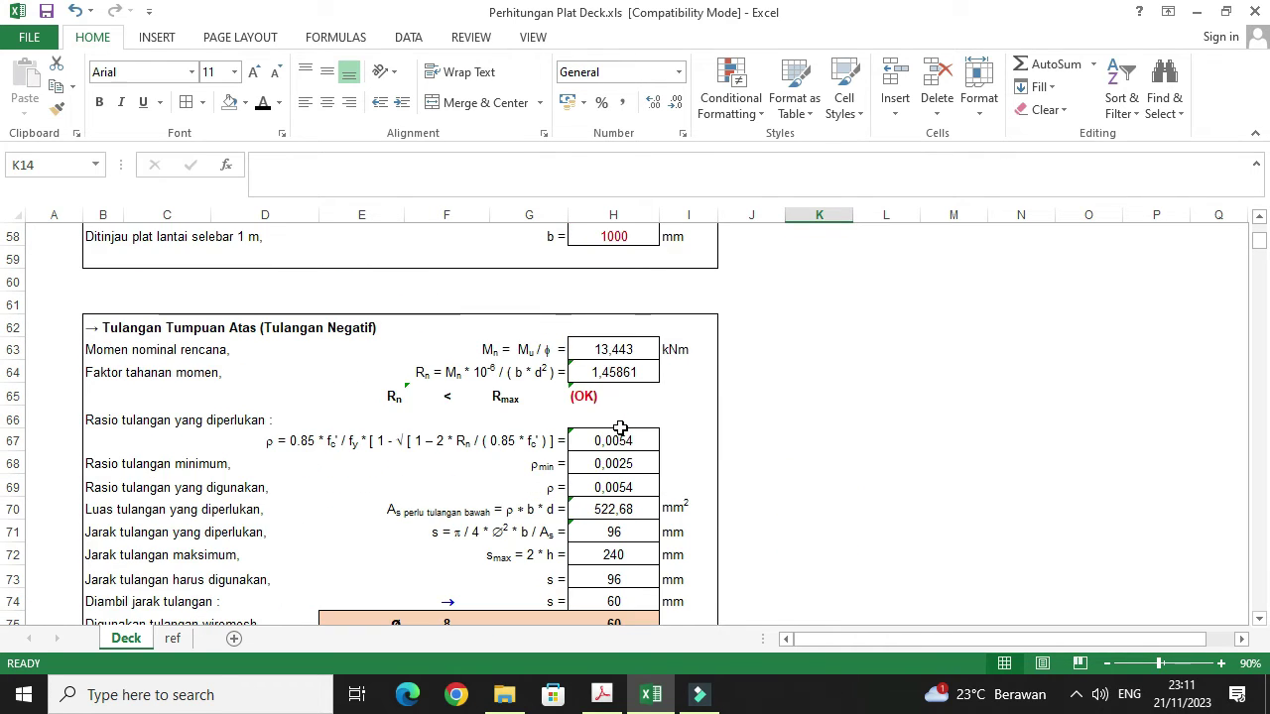
pyautogui.scroll(-2, 619, 424)
pyautogui.scroll(-1, 617, 399)
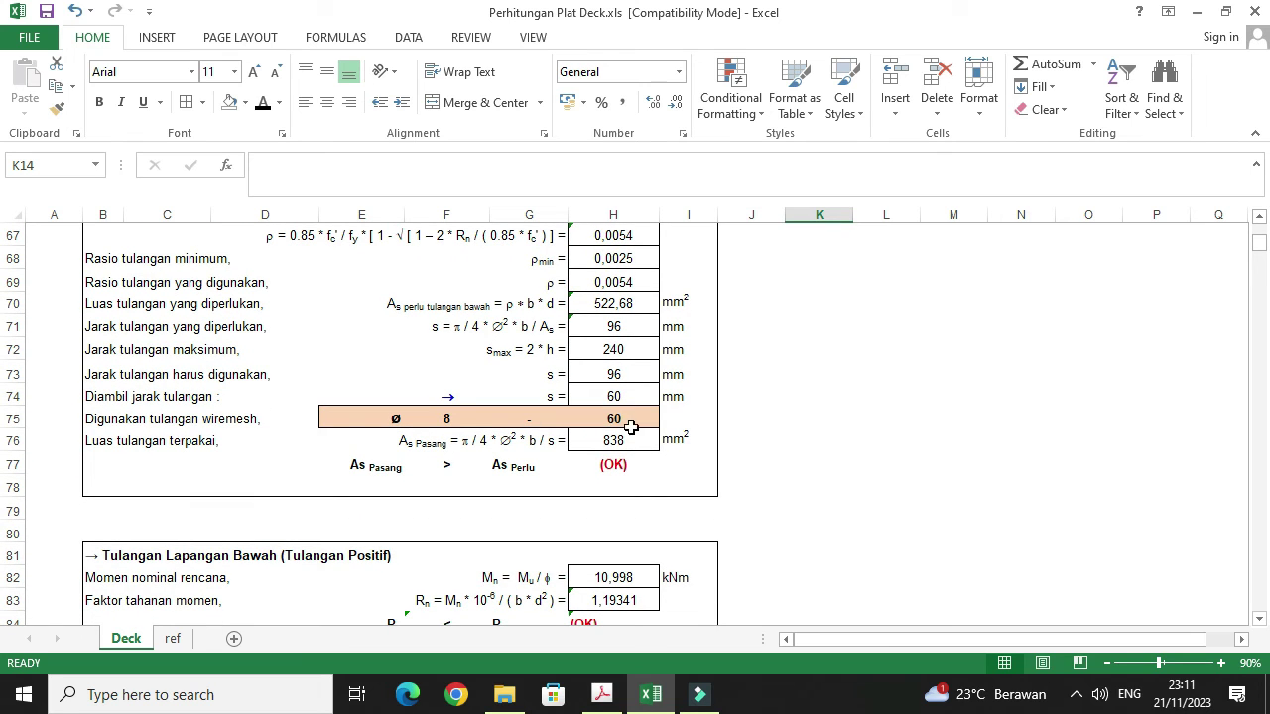
pyautogui.scroll(-2, 614, 427)
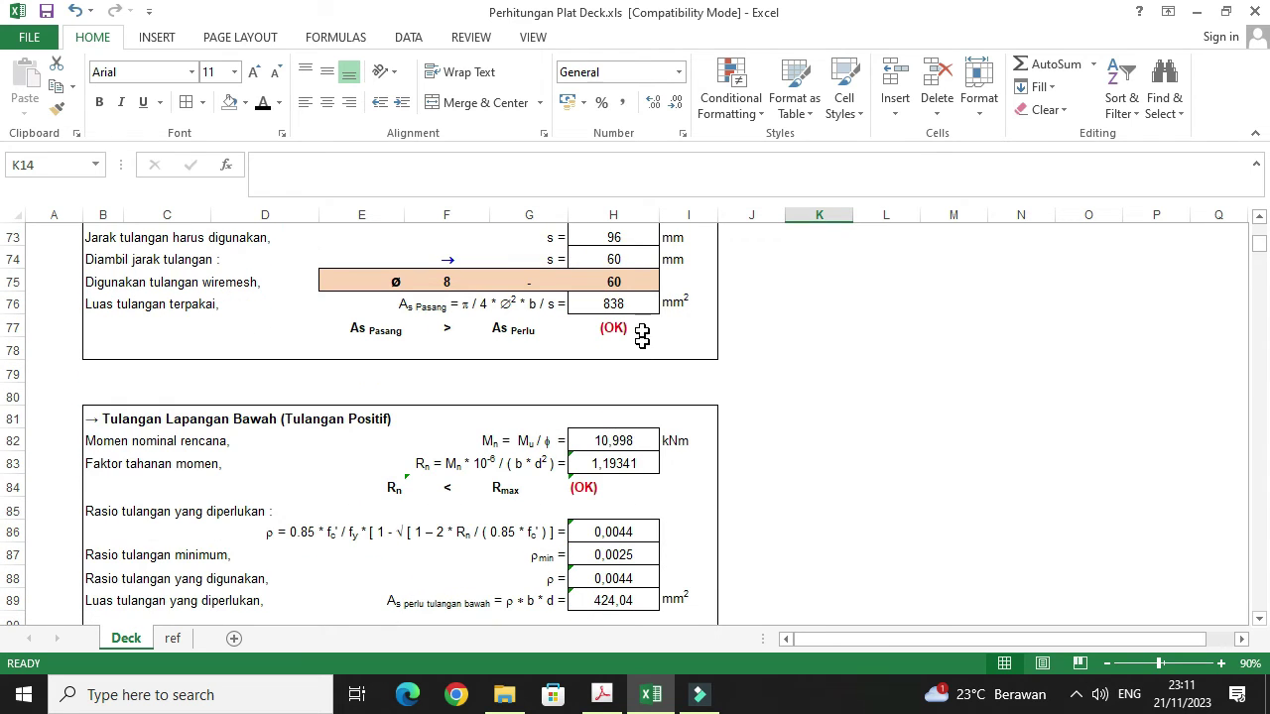
pyautogui.scroll(-4, 615, 342)
pyautogui.scroll(-5, 601, 343)
pyautogui.scroll(-3, 601, 345)
pyautogui.scroll(-2, 601, 346)
pyautogui.scroll(-3, 601, 345)
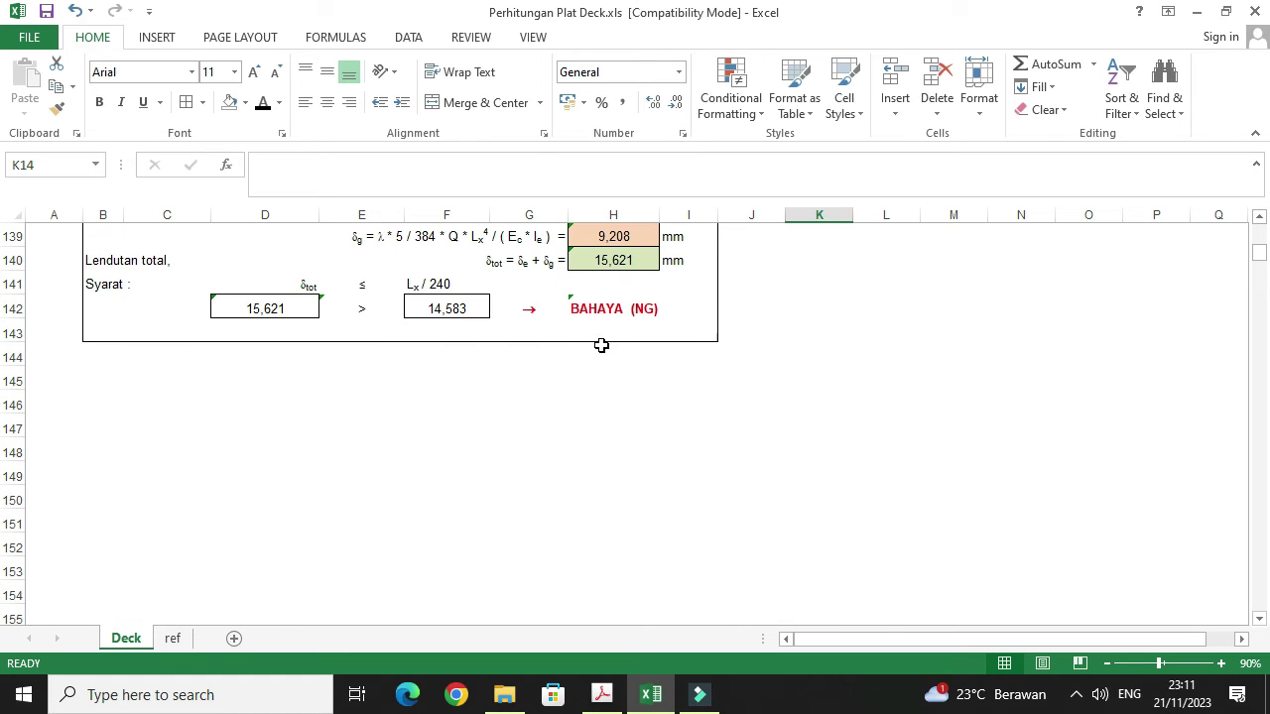
pyautogui.scroll(2, 516, 357)
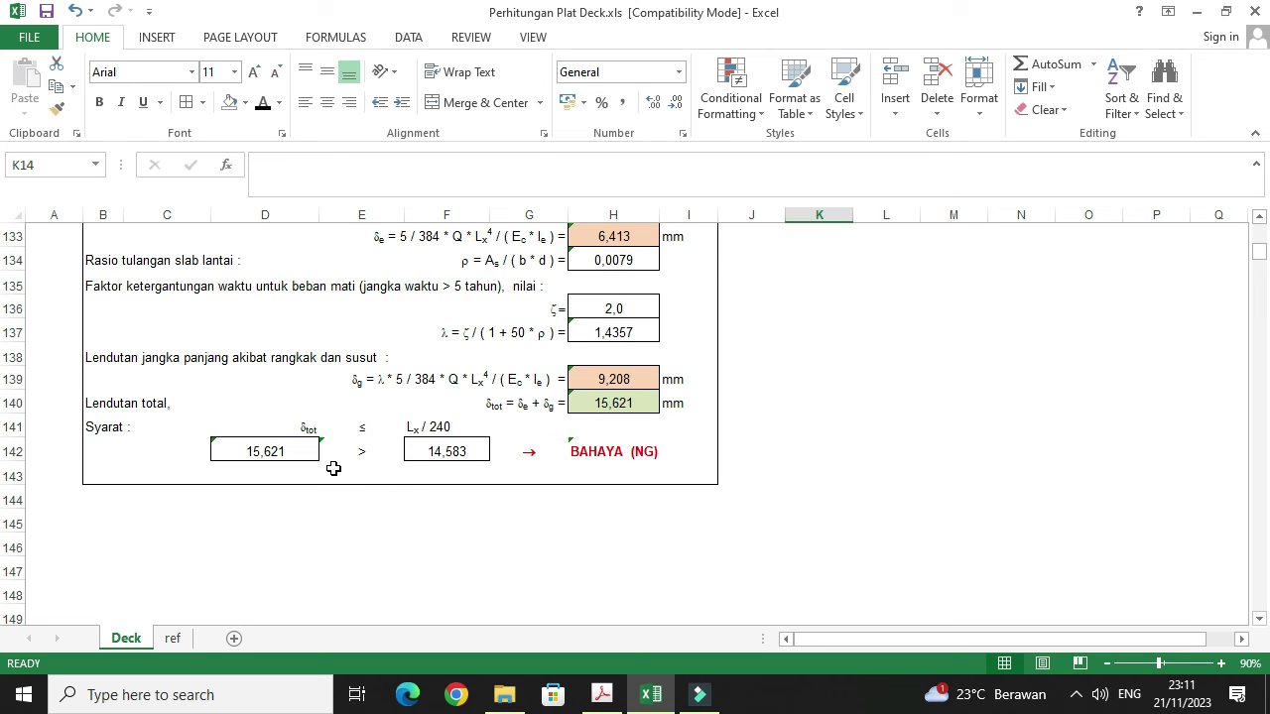
pyautogui.scroll(1, 287, 486)
pyautogui.click(274, 517)
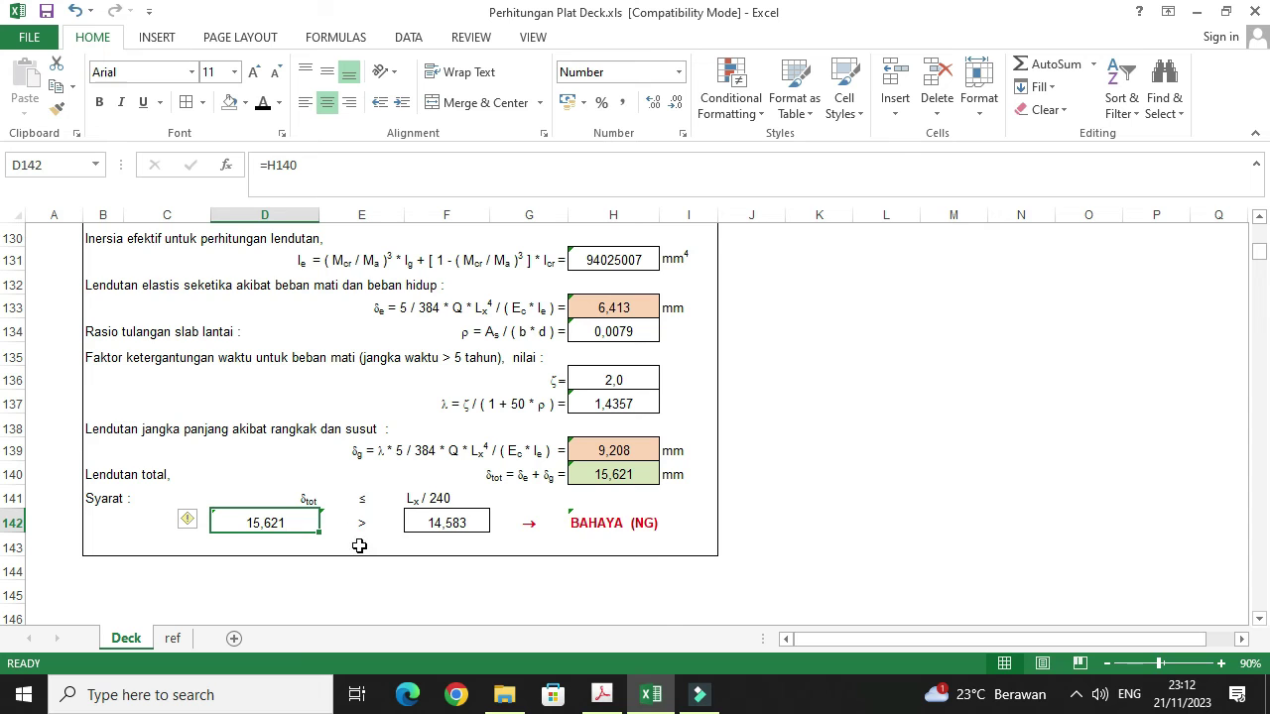
# Step: Change the Lx span in H12 to 3,20 m
pyautogui.scroll(3, 600, 536)
pyautogui.scroll(5, 609, 520)
pyautogui.scroll(5, 610, 520)
pyautogui.scroll(6, 609, 516)
pyautogui.scroll(3, 609, 508)
pyautogui.scroll(6, 608, 498)
pyautogui.scroll(6, 608, 498)
pyautogui.scroll(5, 612, 486)
pyautogui.scroll(4, 612, 491)
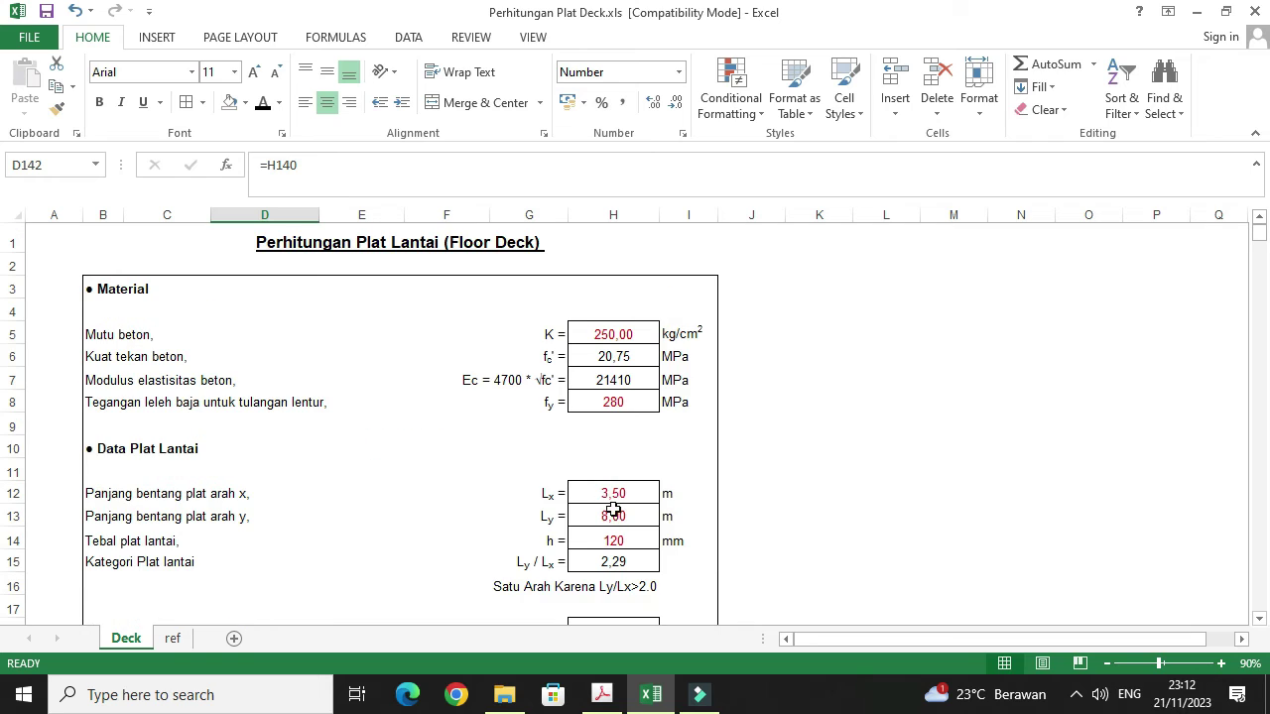
pyautogui.click(627, 499)
pyautogui.write('3,2')
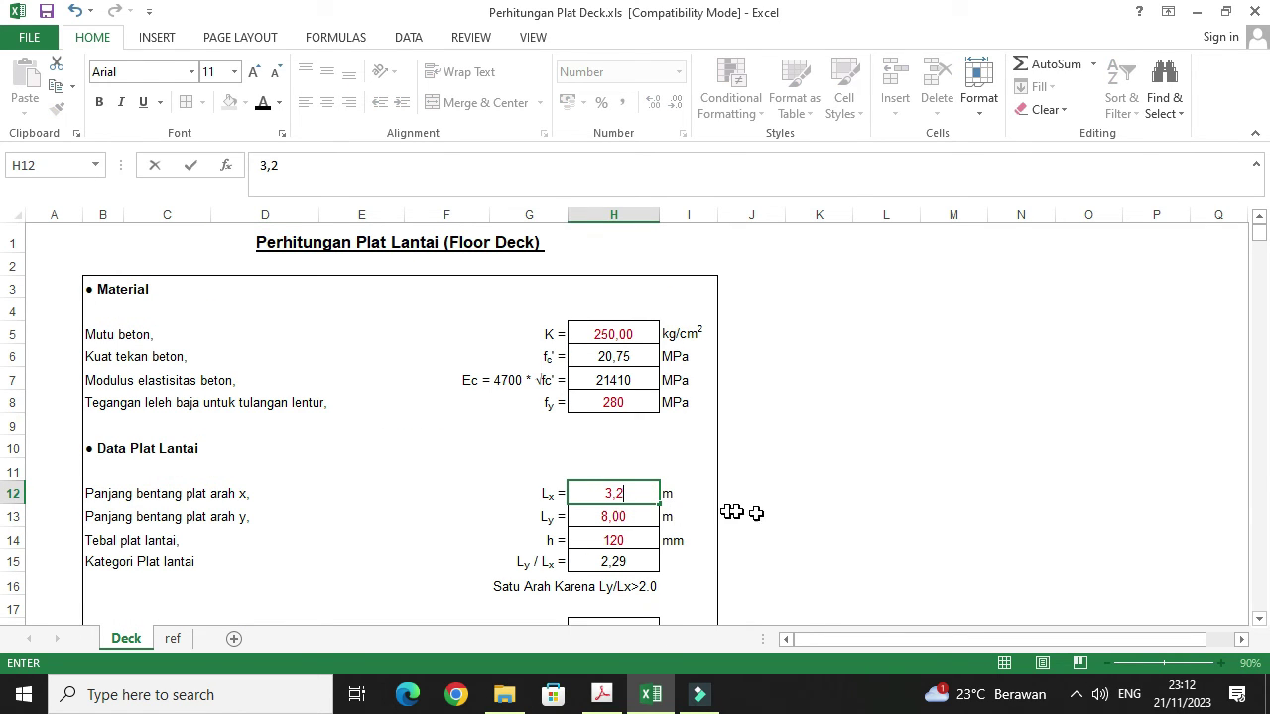
pyautogui.click(756, 513)
# Step: Confirm the deflection check in row 142 now passes as AMAN (OK)
pyautogui.scroll(-8, 655, 469)
pyautogui.scroll(-8, 655, 470)
pyautogui.scroll(-8, 655, 468)
pyautogui.scroll(-8, 671, 565)
pyautogui.scroll(-4, 672, 547)
pyautogui.scroll(-4, 674, 547)
pyautogui.scroll(-4, 675, 548)
pyautogui.scroll(-1, 615, 476)
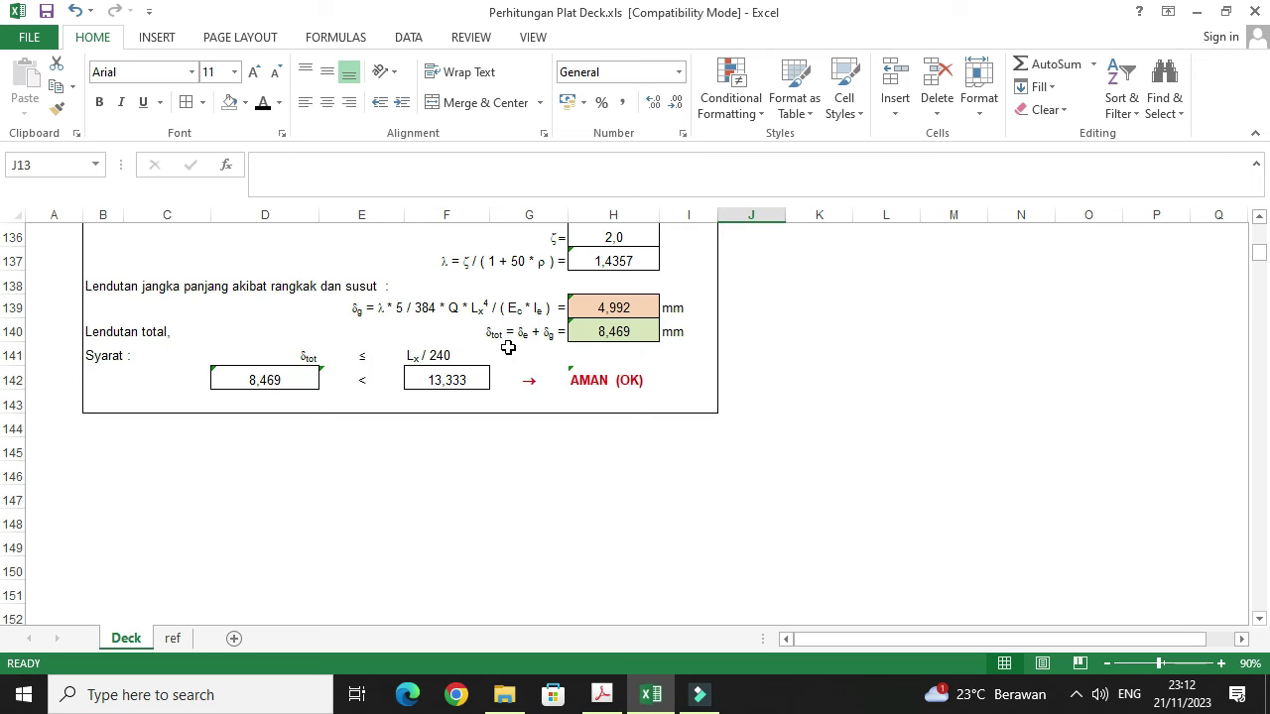
# Step: Restore Lx in H12 to 3,00 m, returning the Ly / Lx ratio to 2,67
pyautogui.scroll(8, 607, 411)
pyautogui.scroll(6, 609, 415)
pyautogui.scroll(5, 608, 414)
pyautogui.scroll(5, 608, 414)
pyautogui.scroll(8, 608, 414)
pyautogui.scroll(4, 608, 415)
pyautogui.scroll(4, 608, 414)
pyautogui.scroll(5, 608, 414)
pyautogui.click(610, 493)
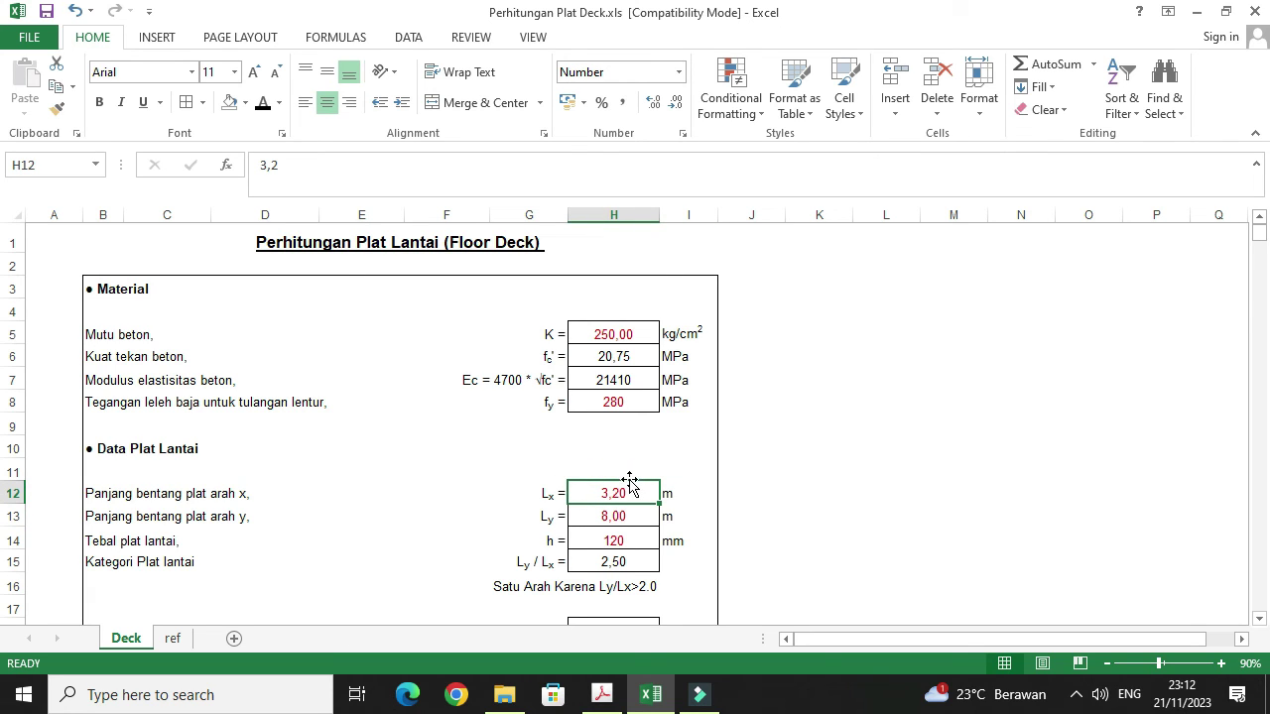
pyautogui.write('3')
pyautogui.click(784, 486)
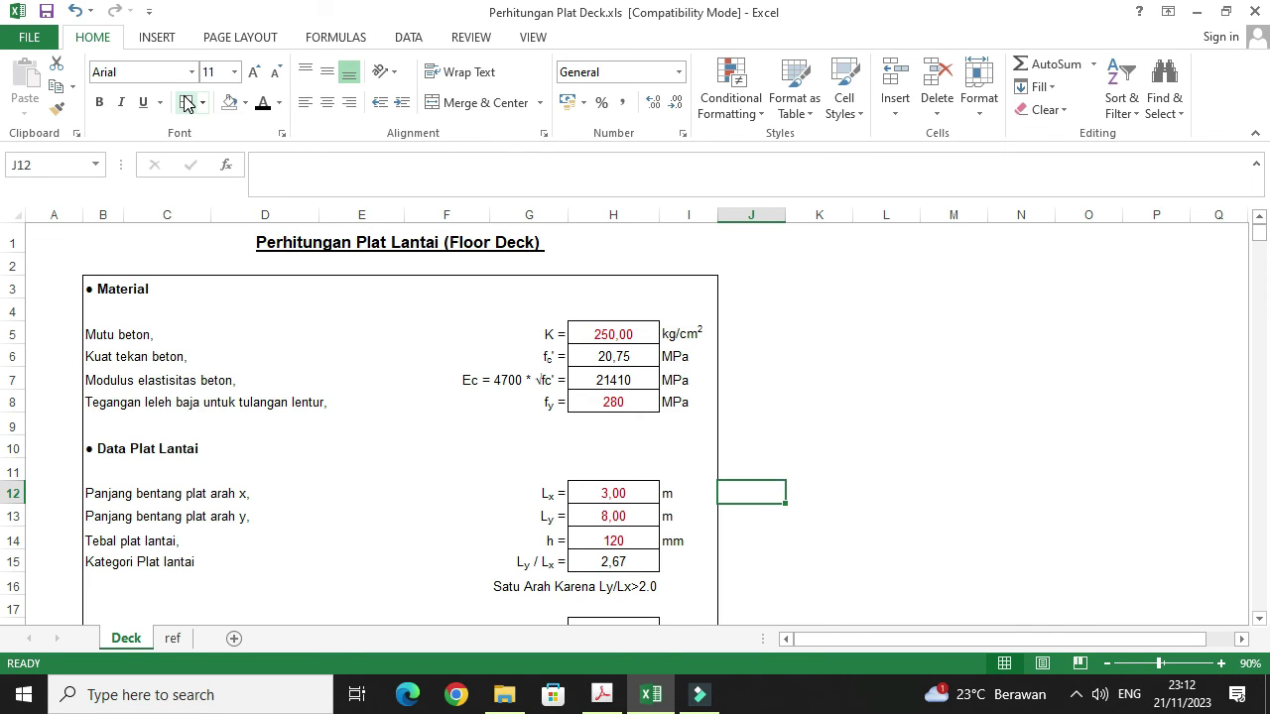
# Step: Save the workbook and inspect the required bottom reinforcement formula in H89
pyautogui.click(47, 11)
pyautogui.scroll(-2, 502, 347)
pyautogui.scroll(-2, 504, 338)
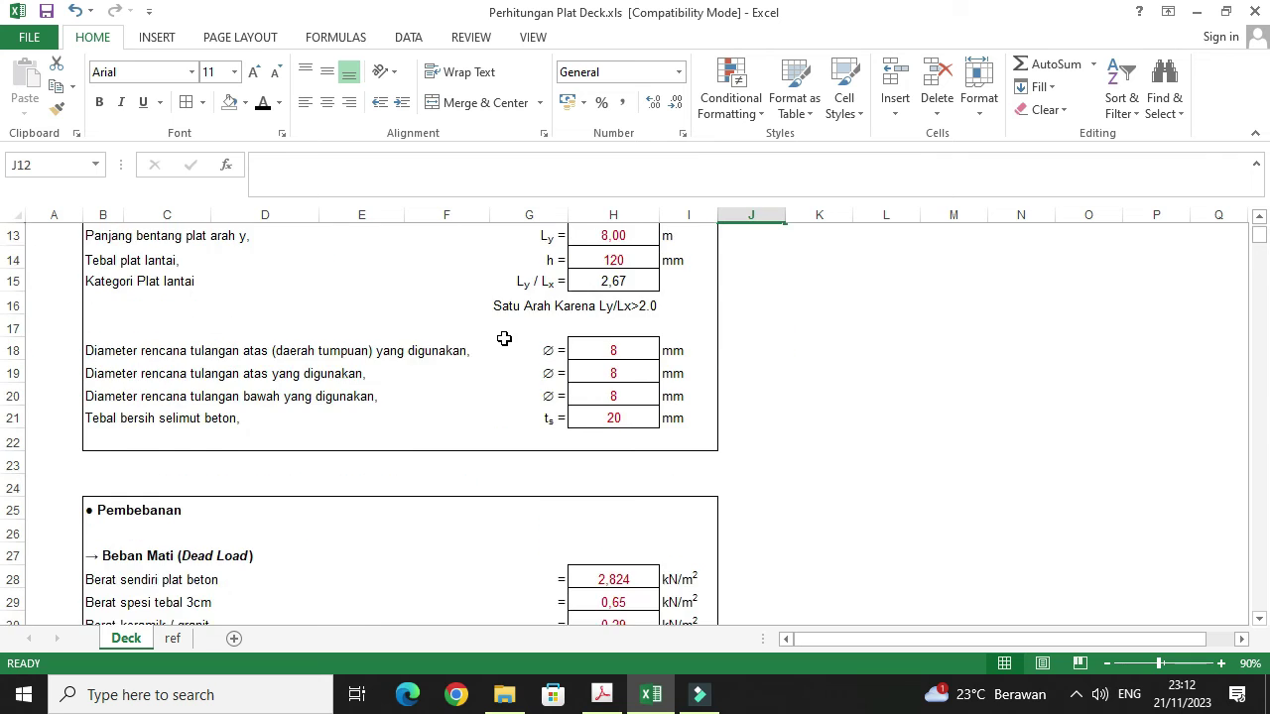
pyautogui.scroll(-6, 504, 339)
pyautogui.scroll(-6, 504, 338)
pyautogui.scroll(-1, 504, 338)
pyautogui.scroll(-3, 504, 336)
pyautogui.scroll(-3, 503, 338)
pyautogui.scroll(-1, 502, 348)
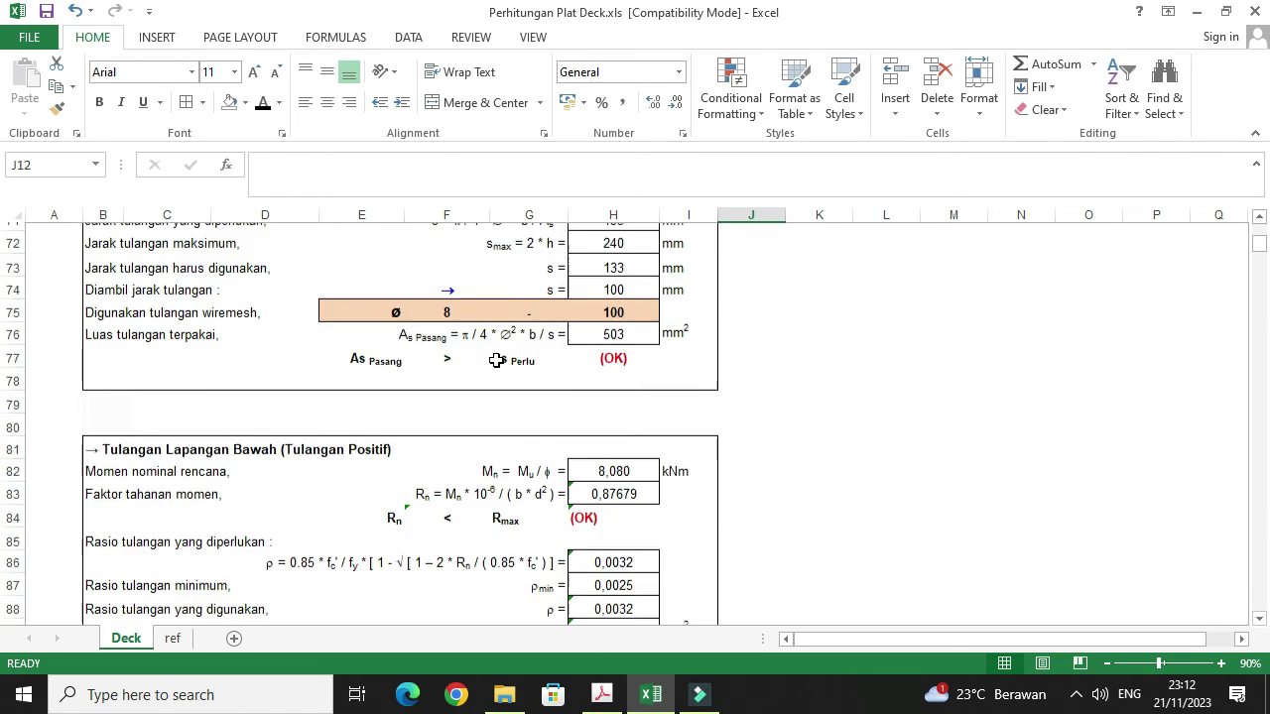
pyautogui.scroll(-4, 498, 357)
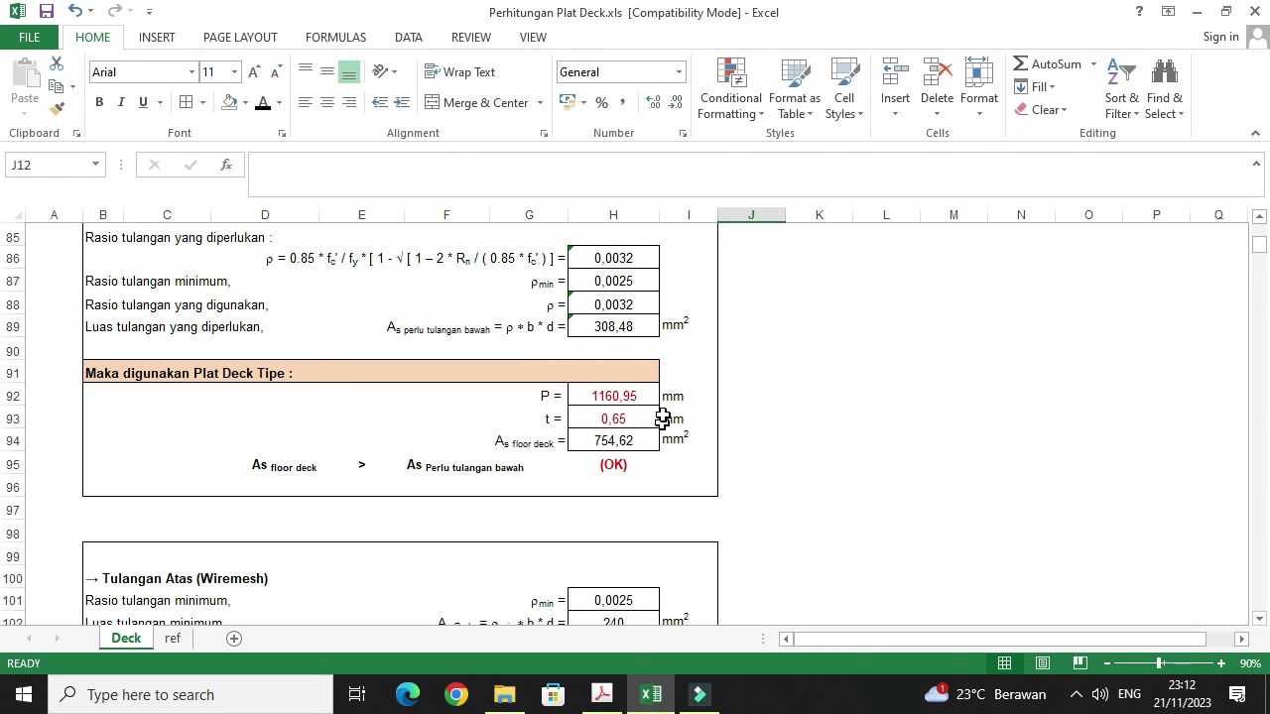
pyautogui.click(626, 323)
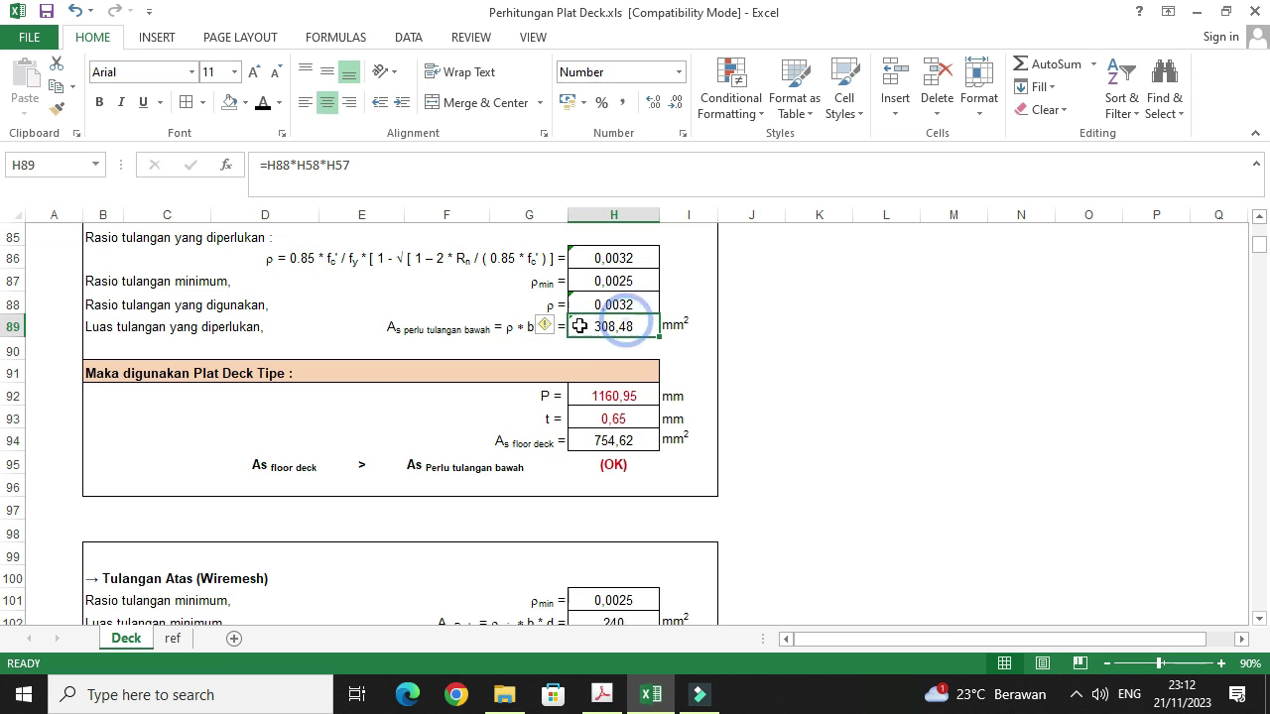
# Step: Return to the top of the Deck sheet and save the workbook with the original values
pyautogui.scroll(-13, 618, 344)
pyautogui.scroll(7, 473, 505)
pyautogui.scroll(6, 473, 505)
pyautogui.scroll(7, 476, 493)
pyautogui.scroll(4, 476, 493)
pyautogui.scroll(3, 476, 493)
pyautogui.scroll(1, 476, 493)
pyautogui.scroll(6, 476, 493)
pyautogui.scroll(2, 476, 493)
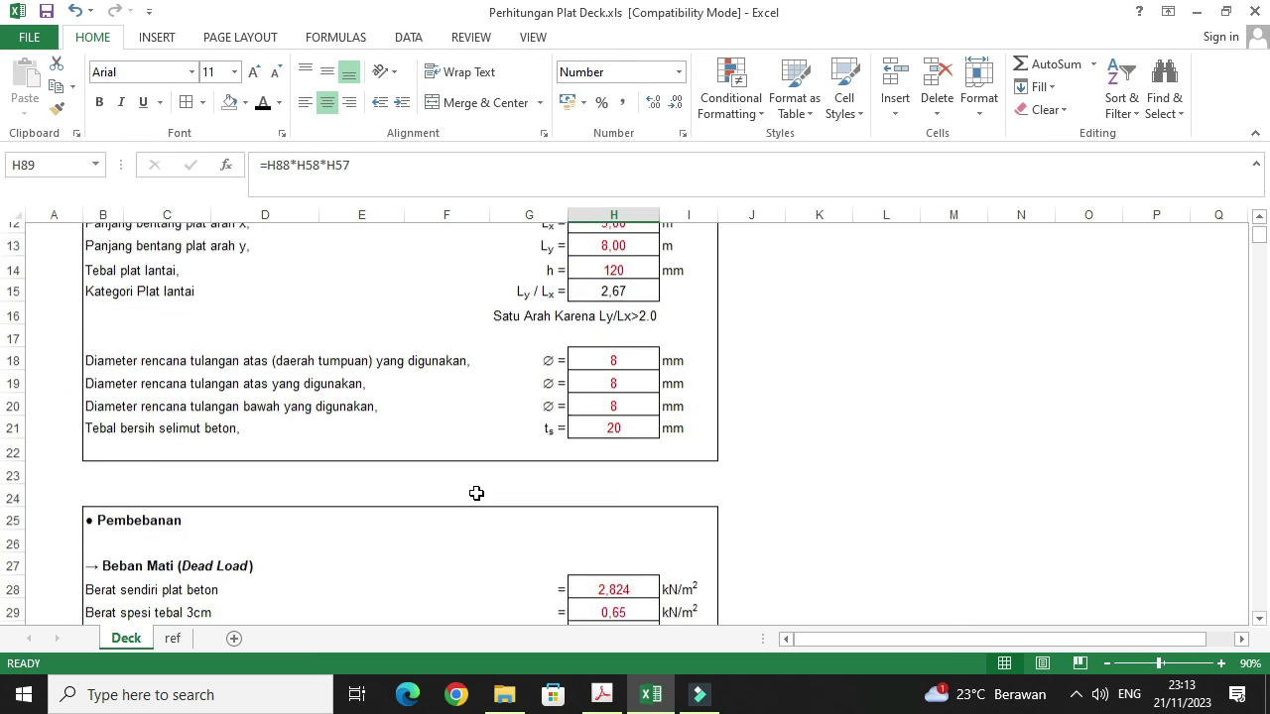
pyautogui.scroll(4, 476, 493)
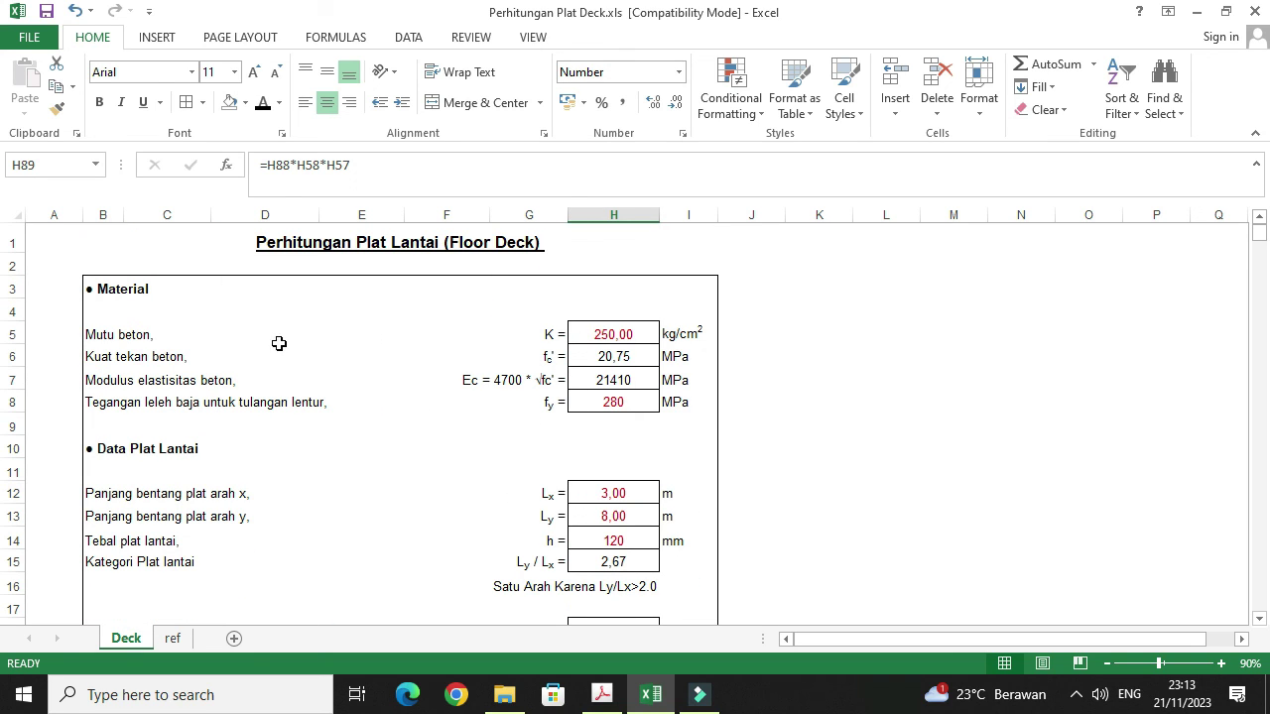
pyautogui.click(47, 12)
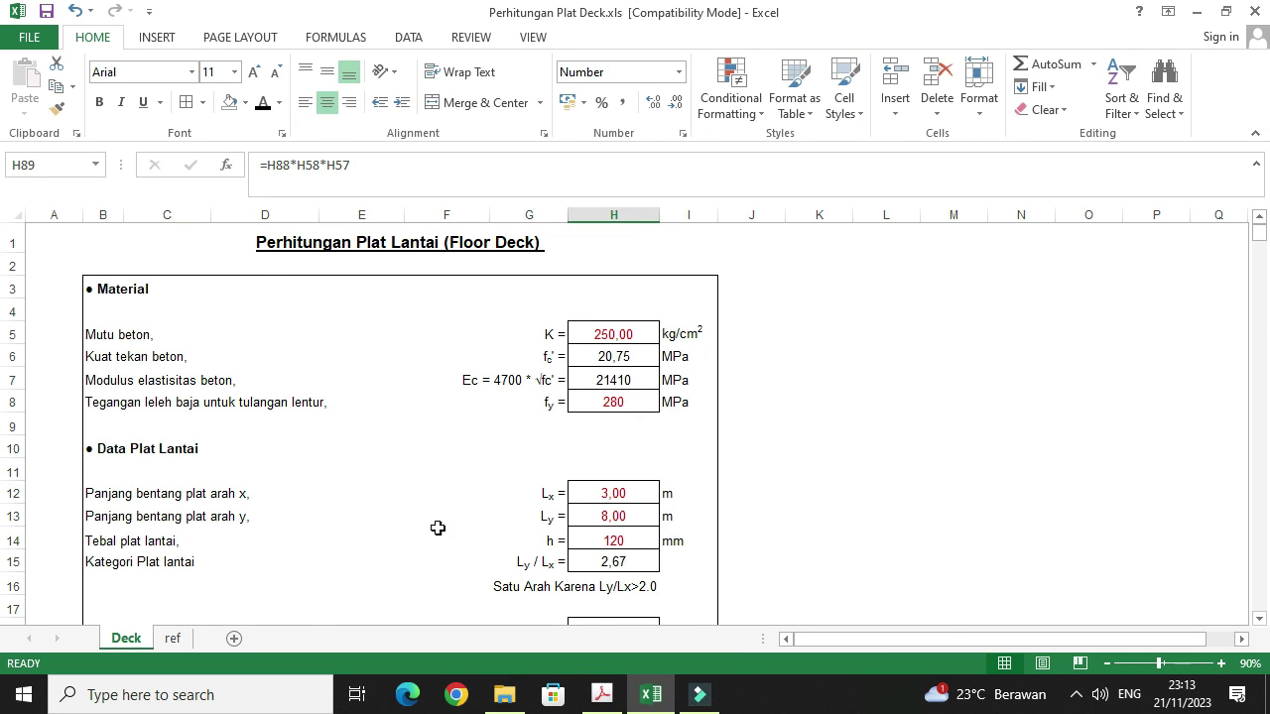